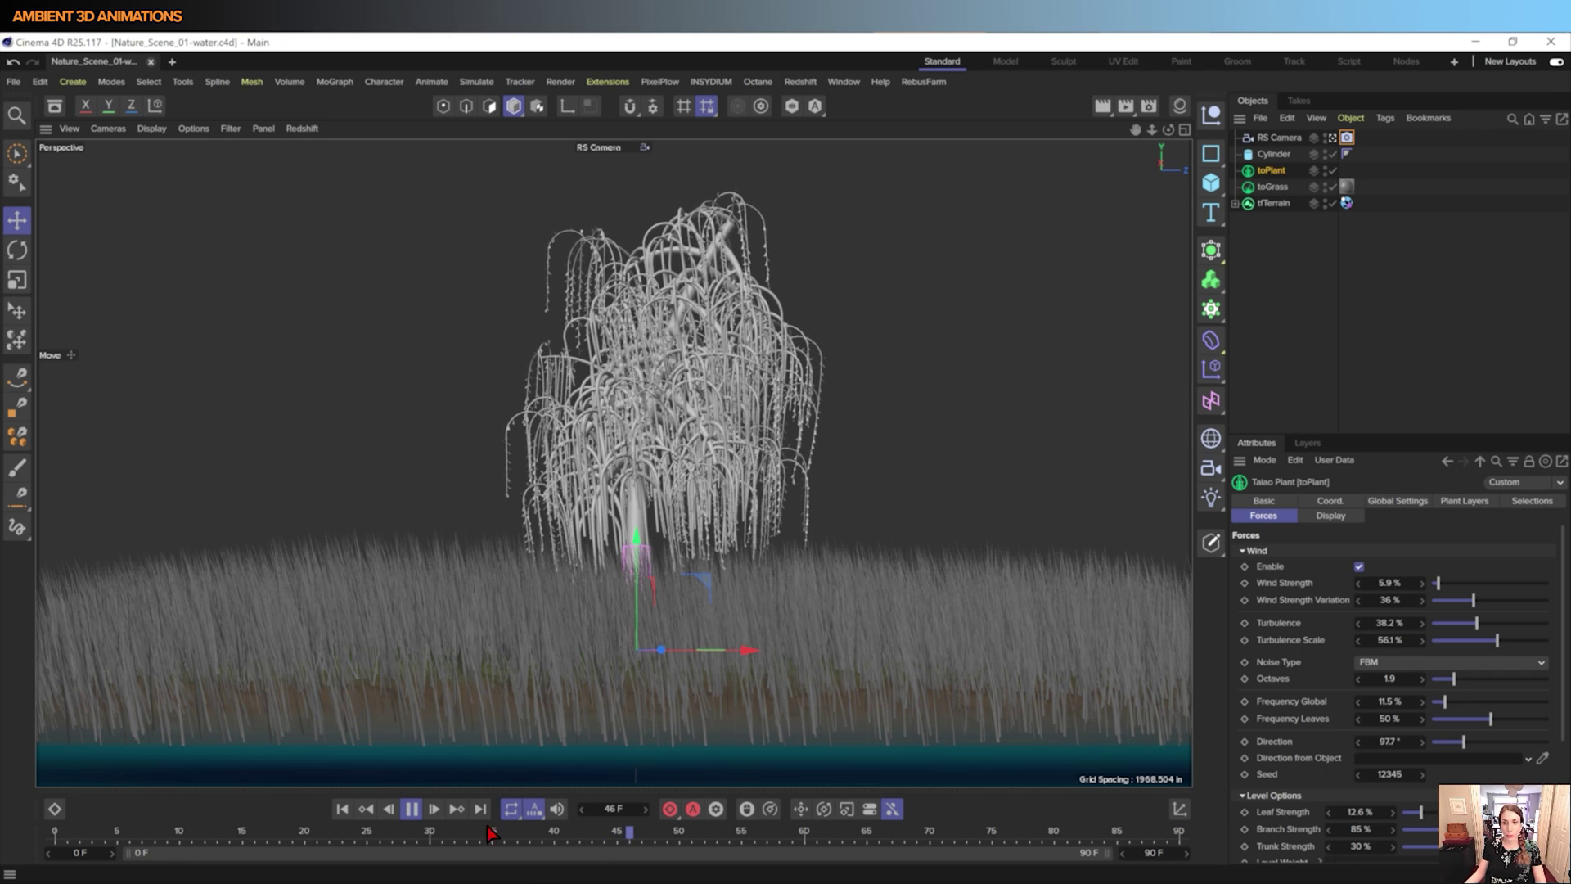
- Add a Plane object from the primitives list and widen it
left_click(1212, 186)
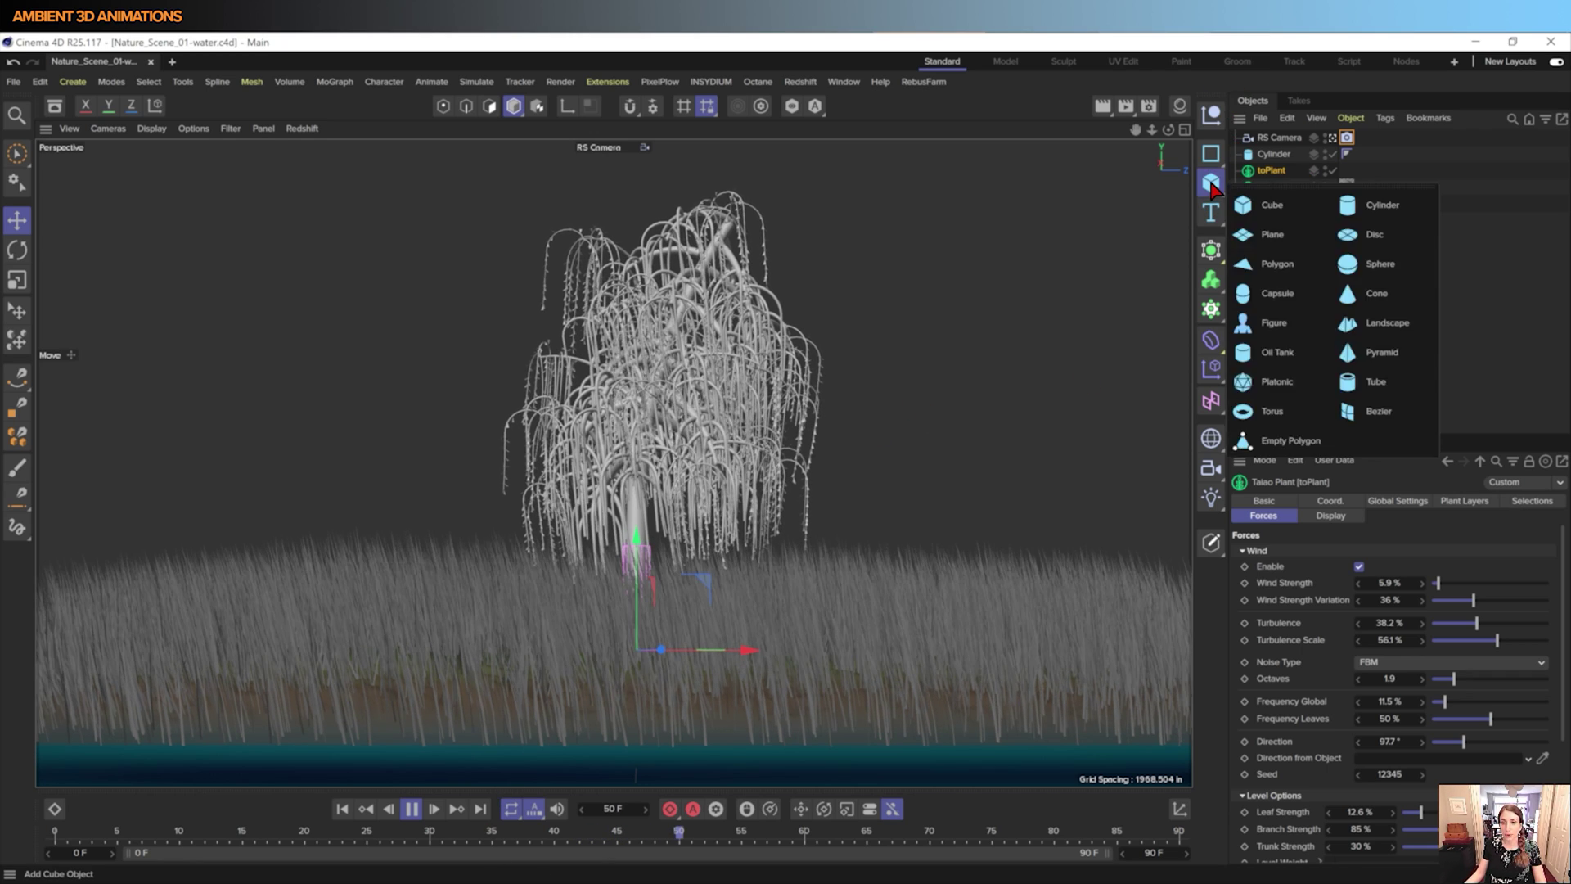
left_click(1278, 237)
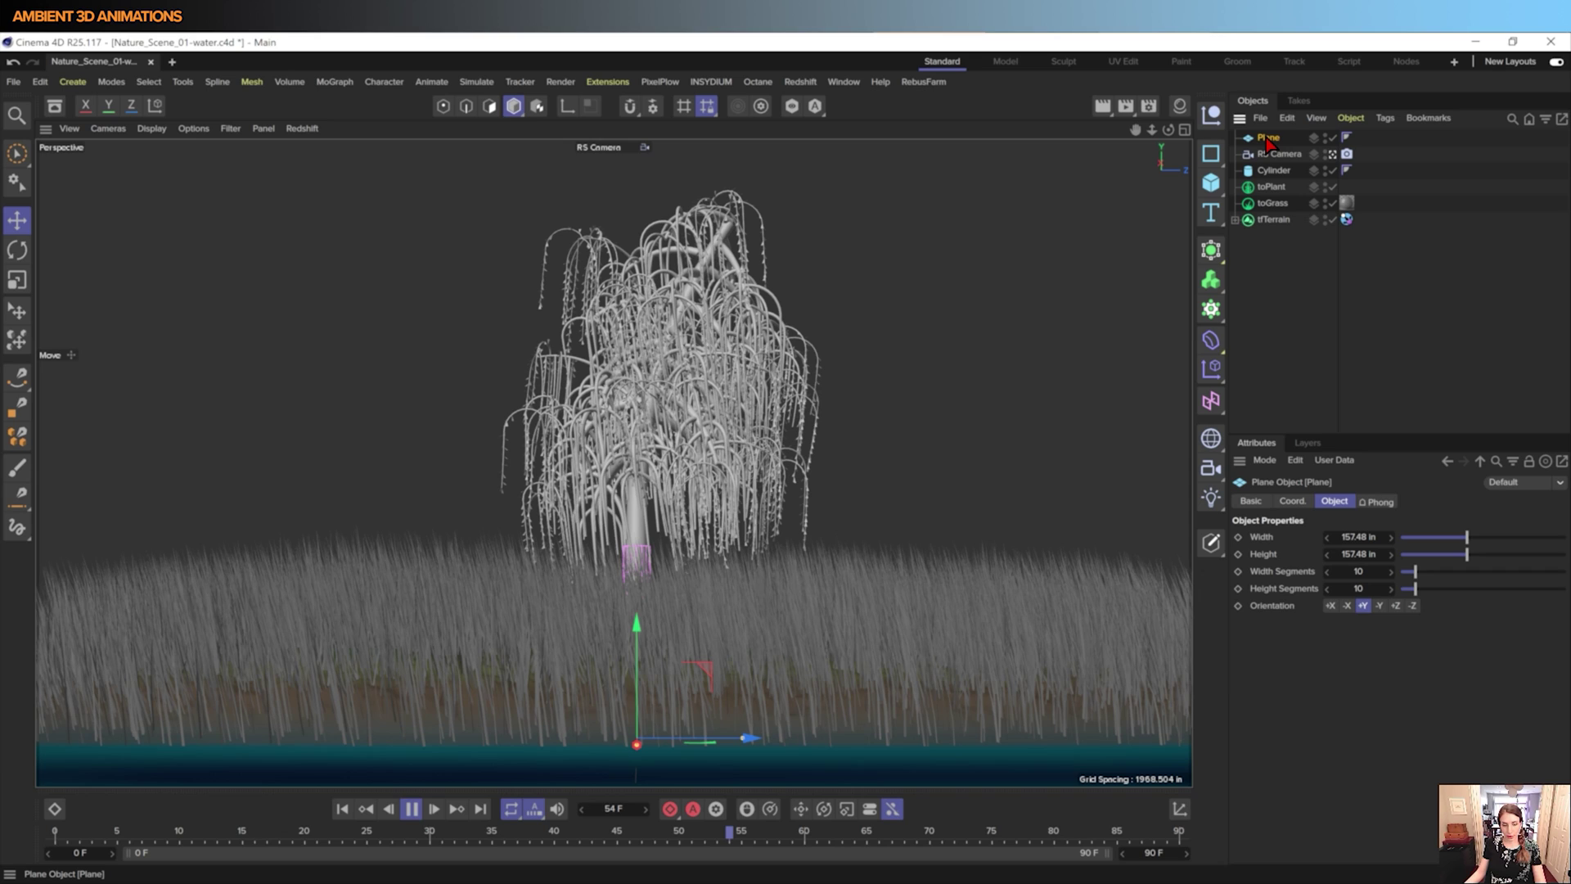
left_click_drag(1466, 536, 1515, 553)
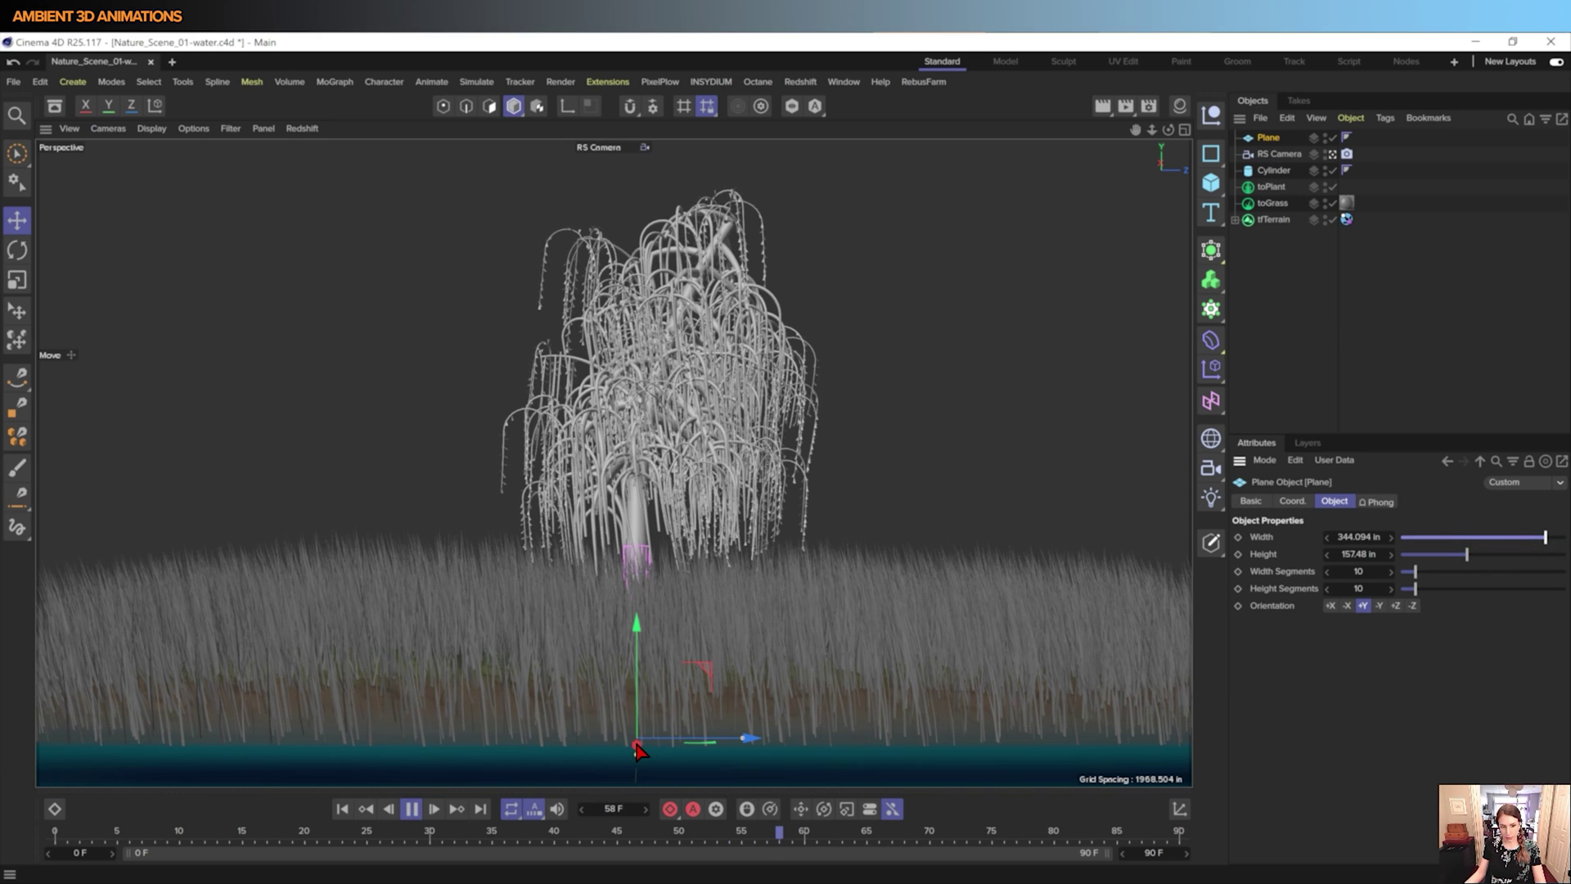
- Switch to the four-view layout and move the plane in the Top view
middle_click(700, 649)
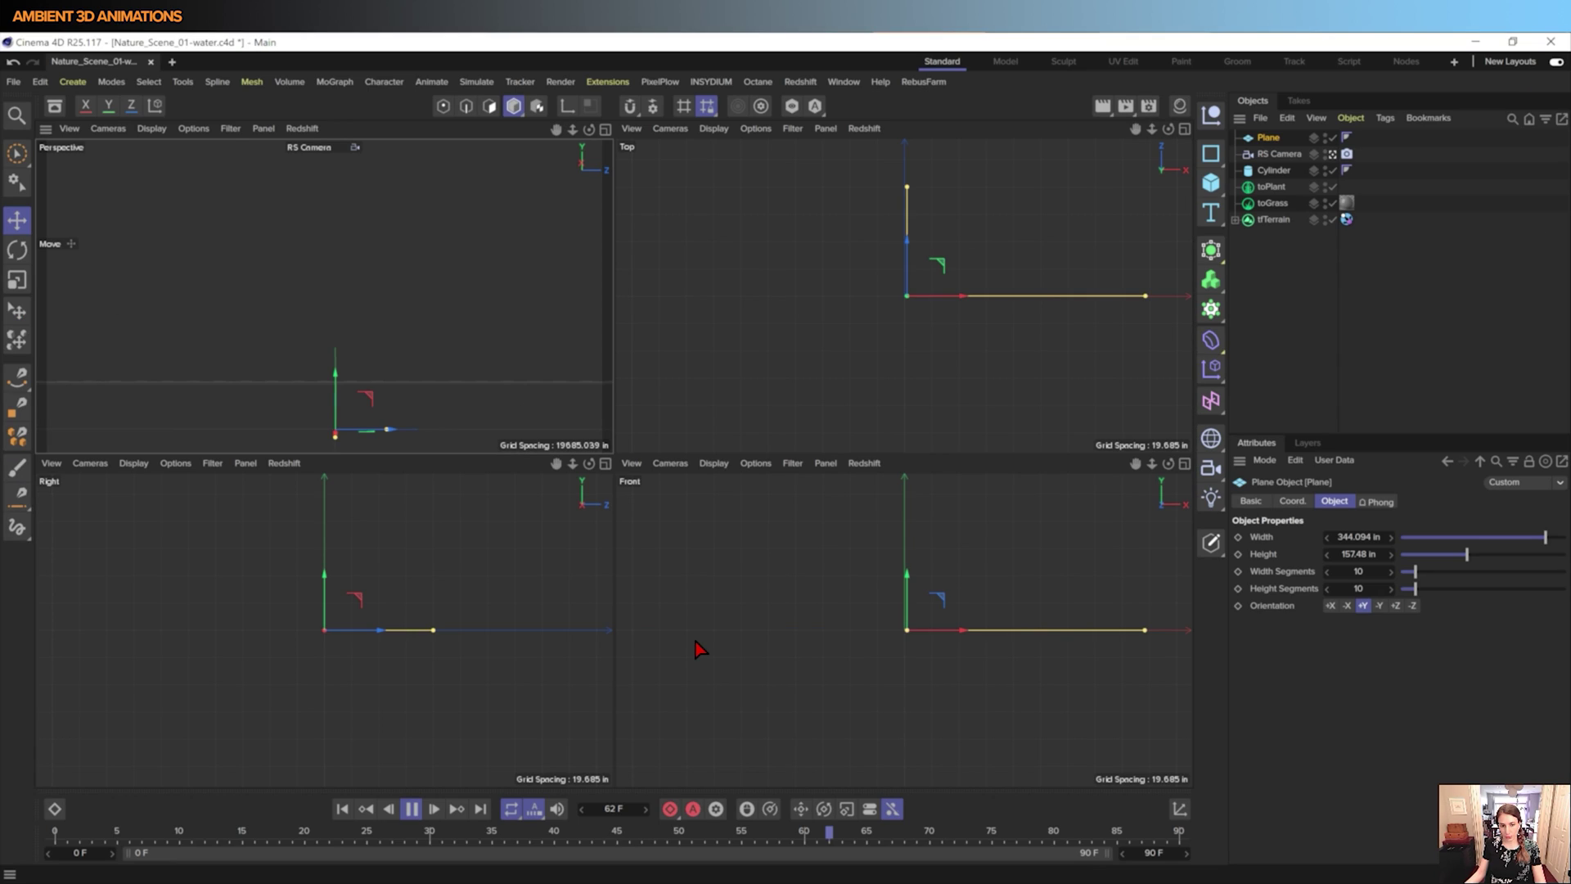
left_click(912, 256)
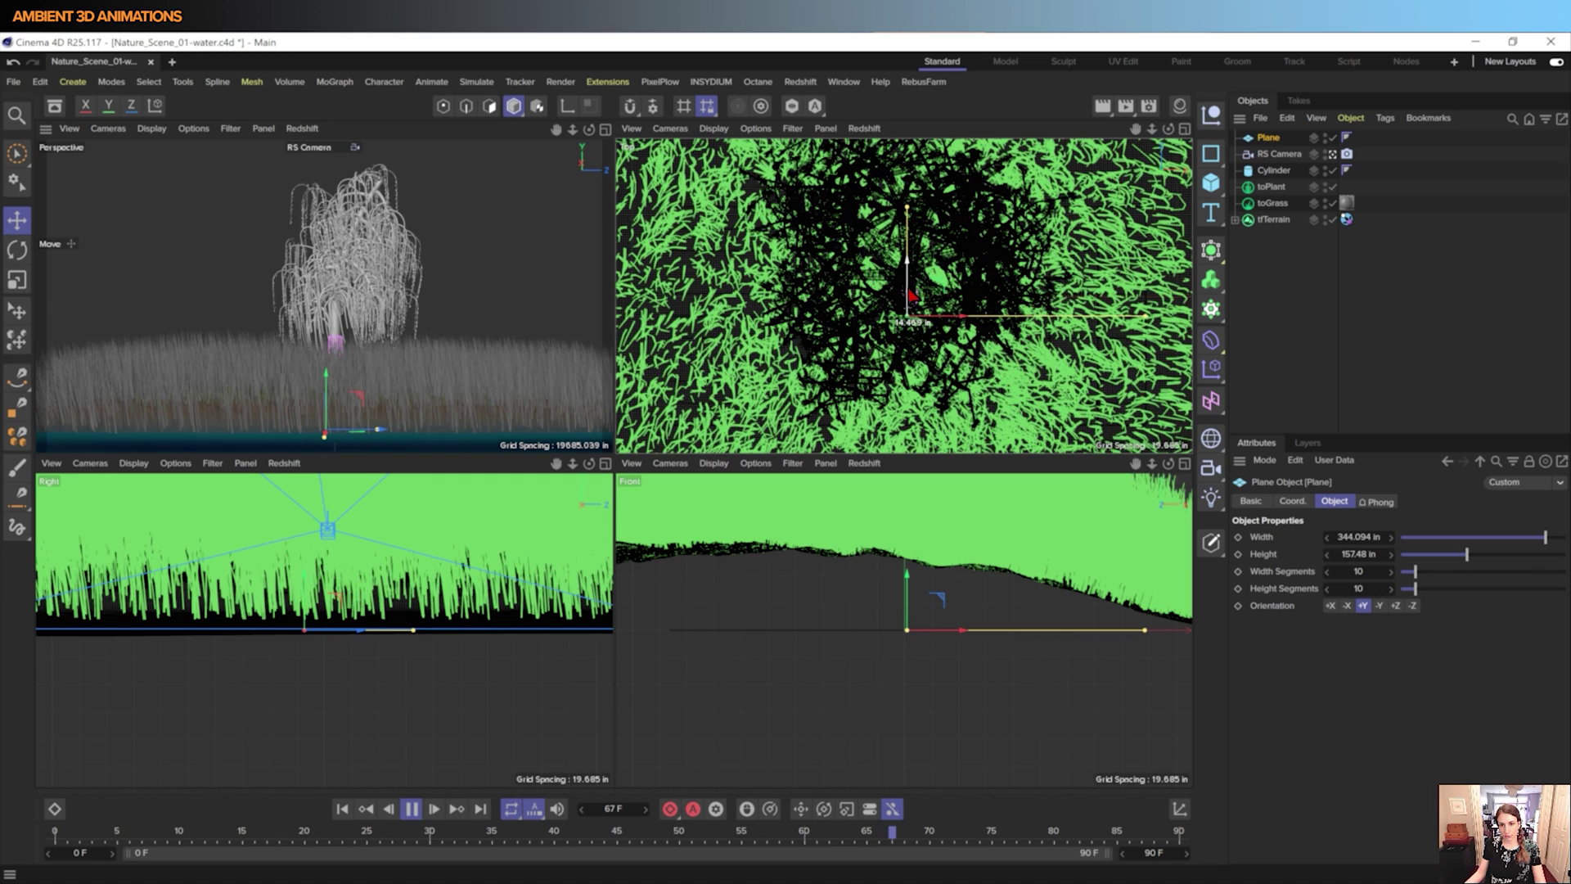
left_click_drag(910, 357, 910, 427)
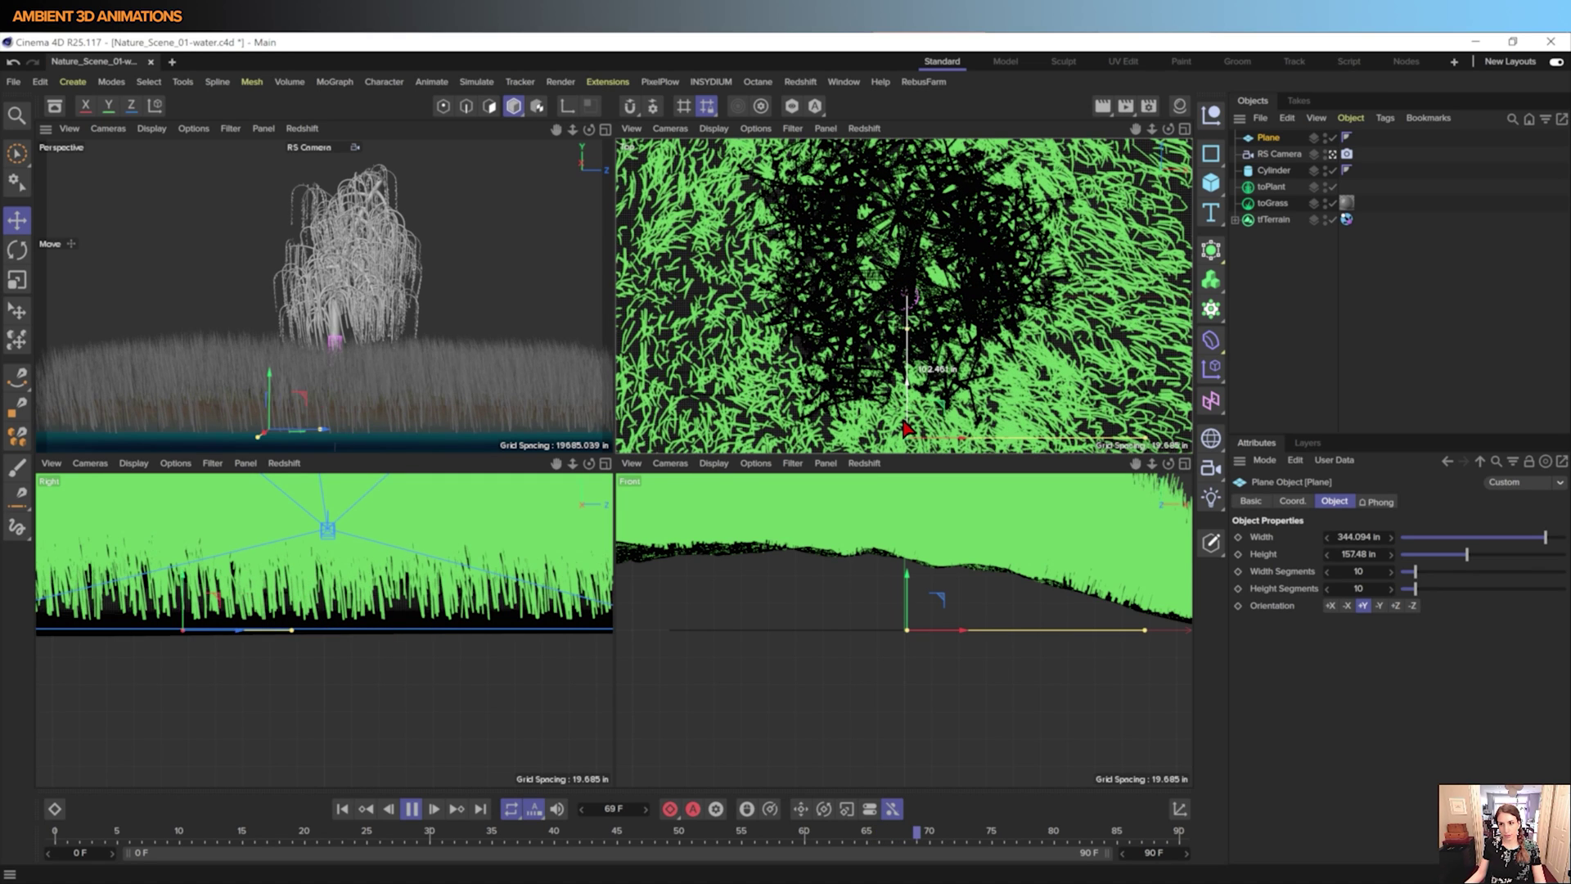
left_click(411, 809)
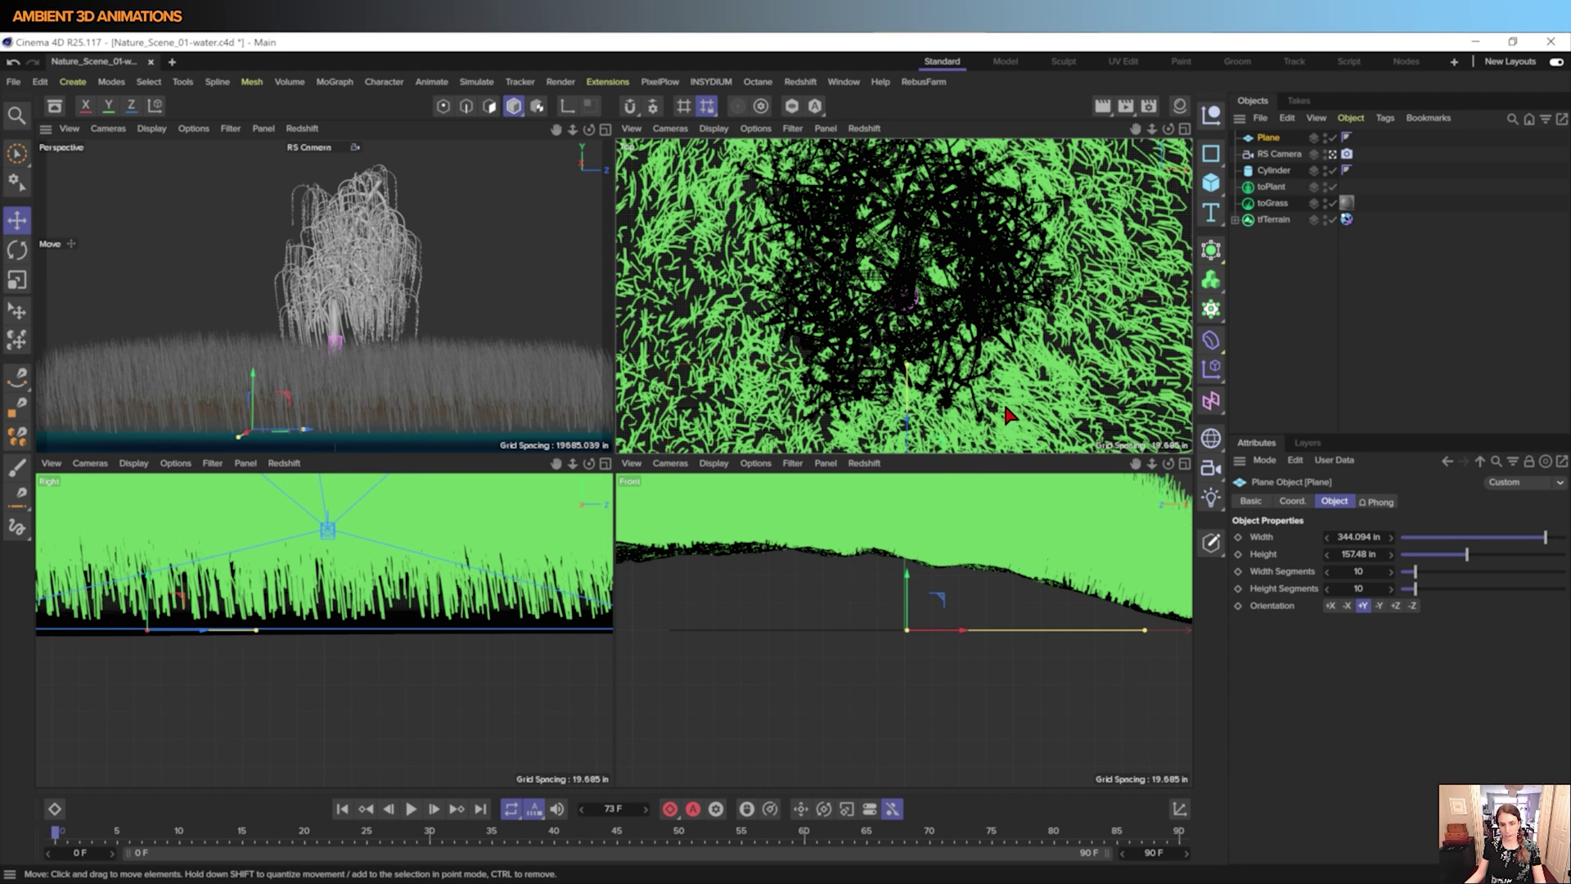
left_click(342, 809)
scroll(910, 411, "down", 5)
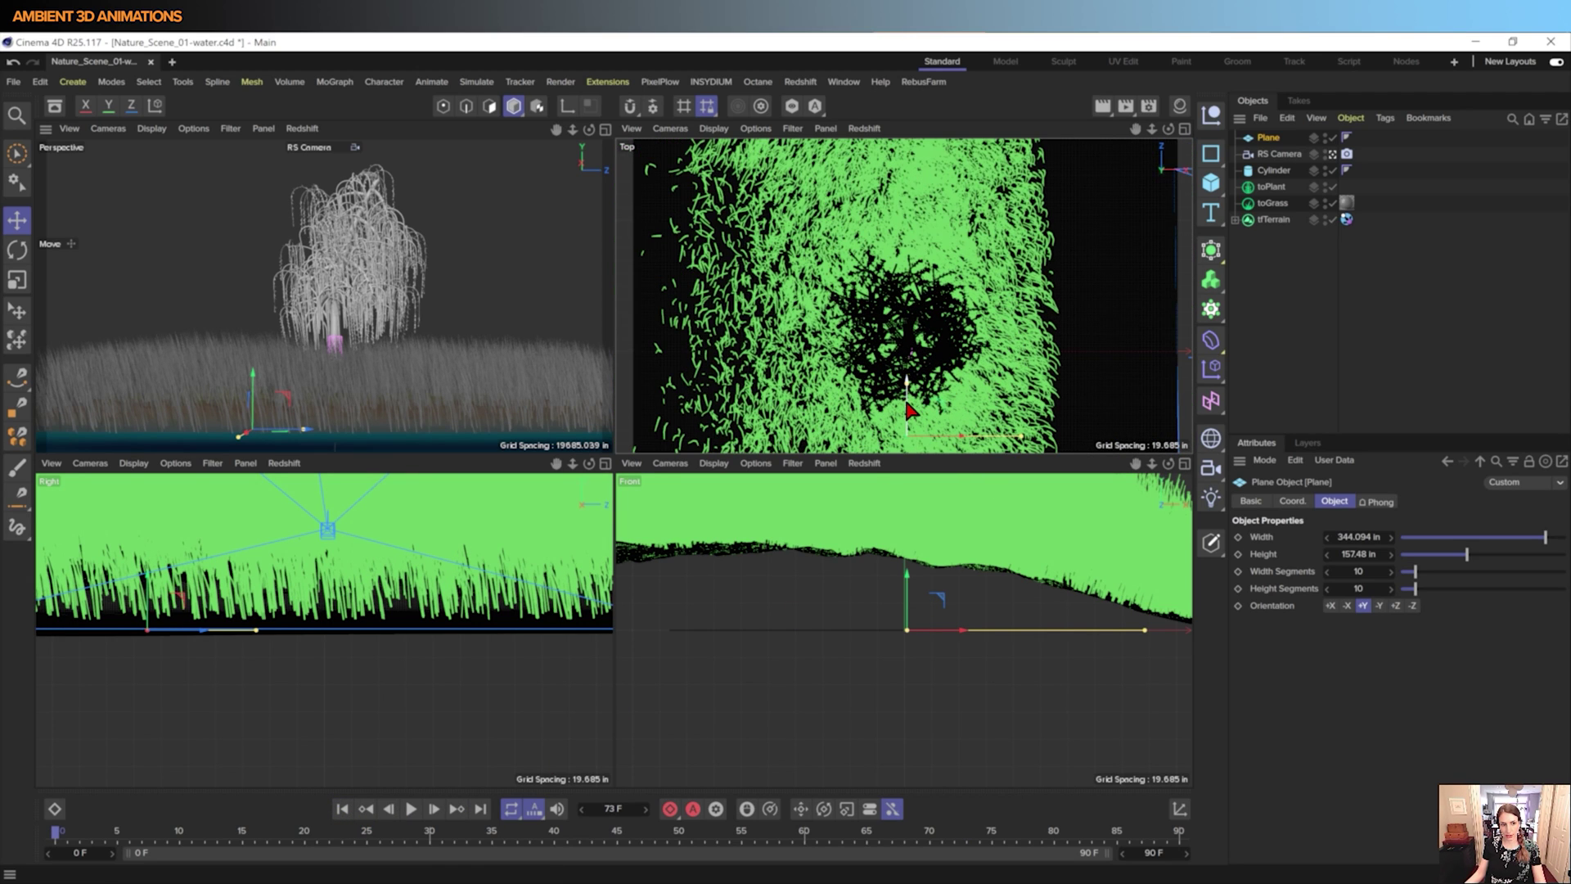
middle_click_drag(996, 338, 992, 281)
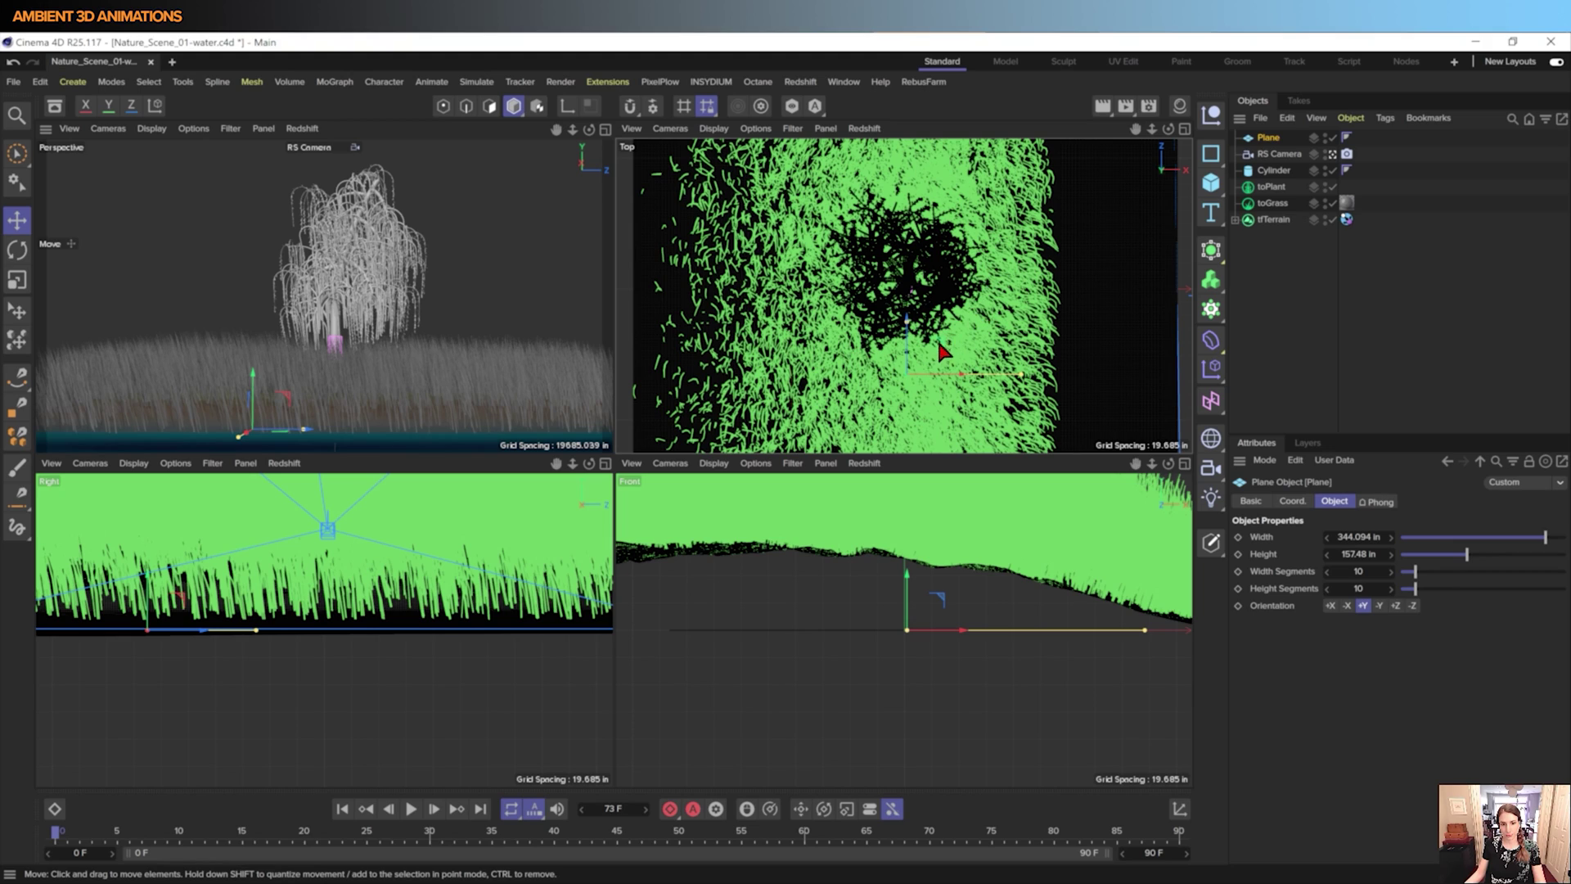
- Slide the plane in front of the camera and rotate it in the Top view
left_click_drag(907, 326, 630, 374)
key("ctrl+z")
scroll(886, 342, "down", 6)
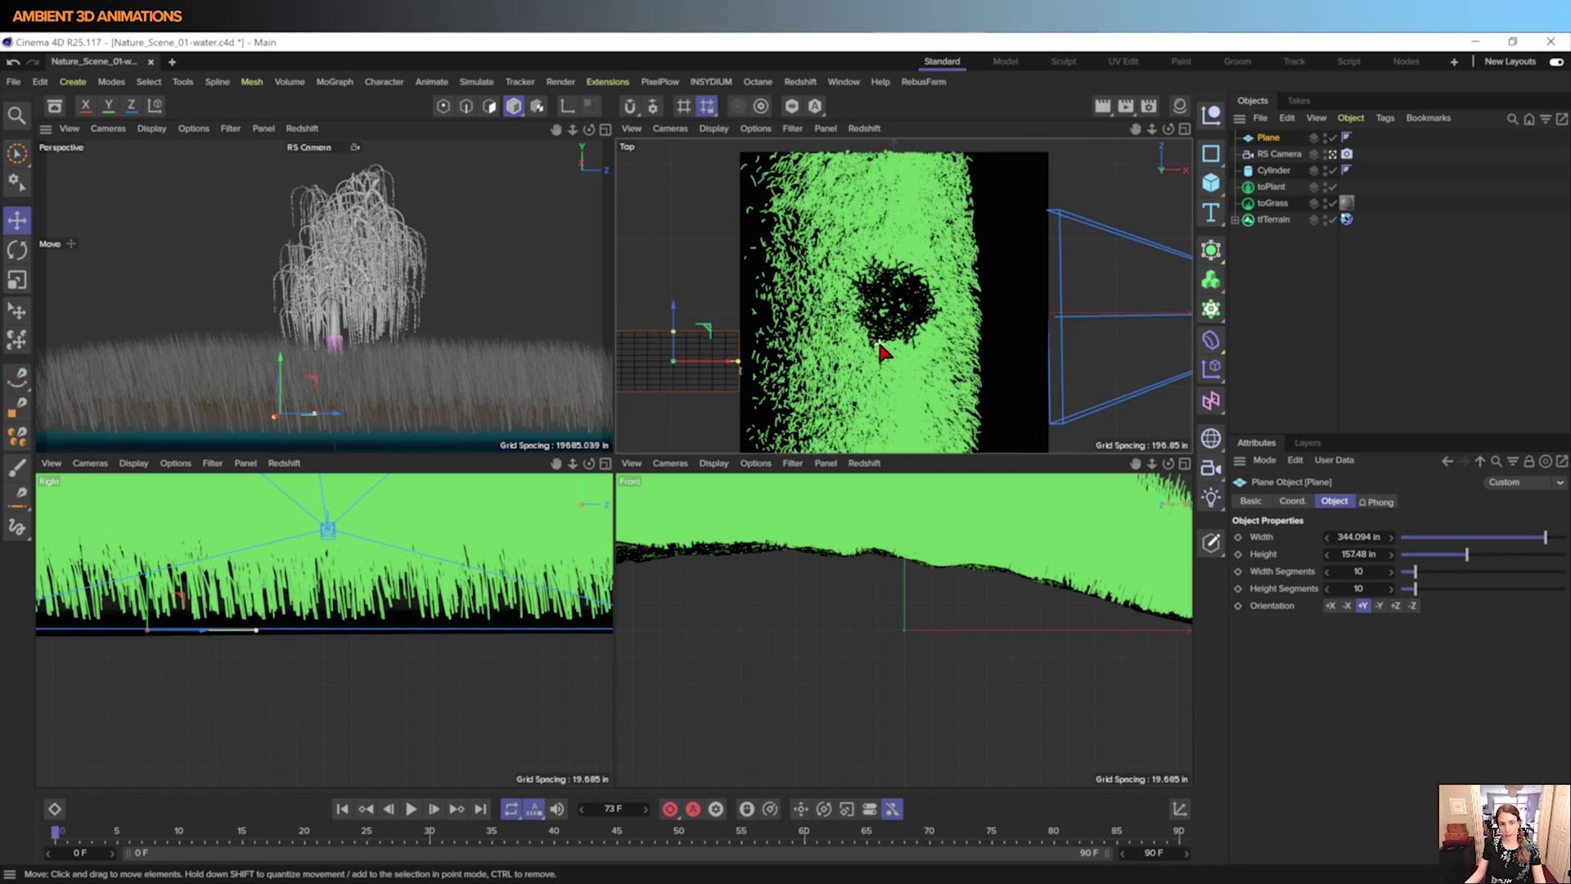
left_click_drag(824, 365, 988, 323)
key("r")
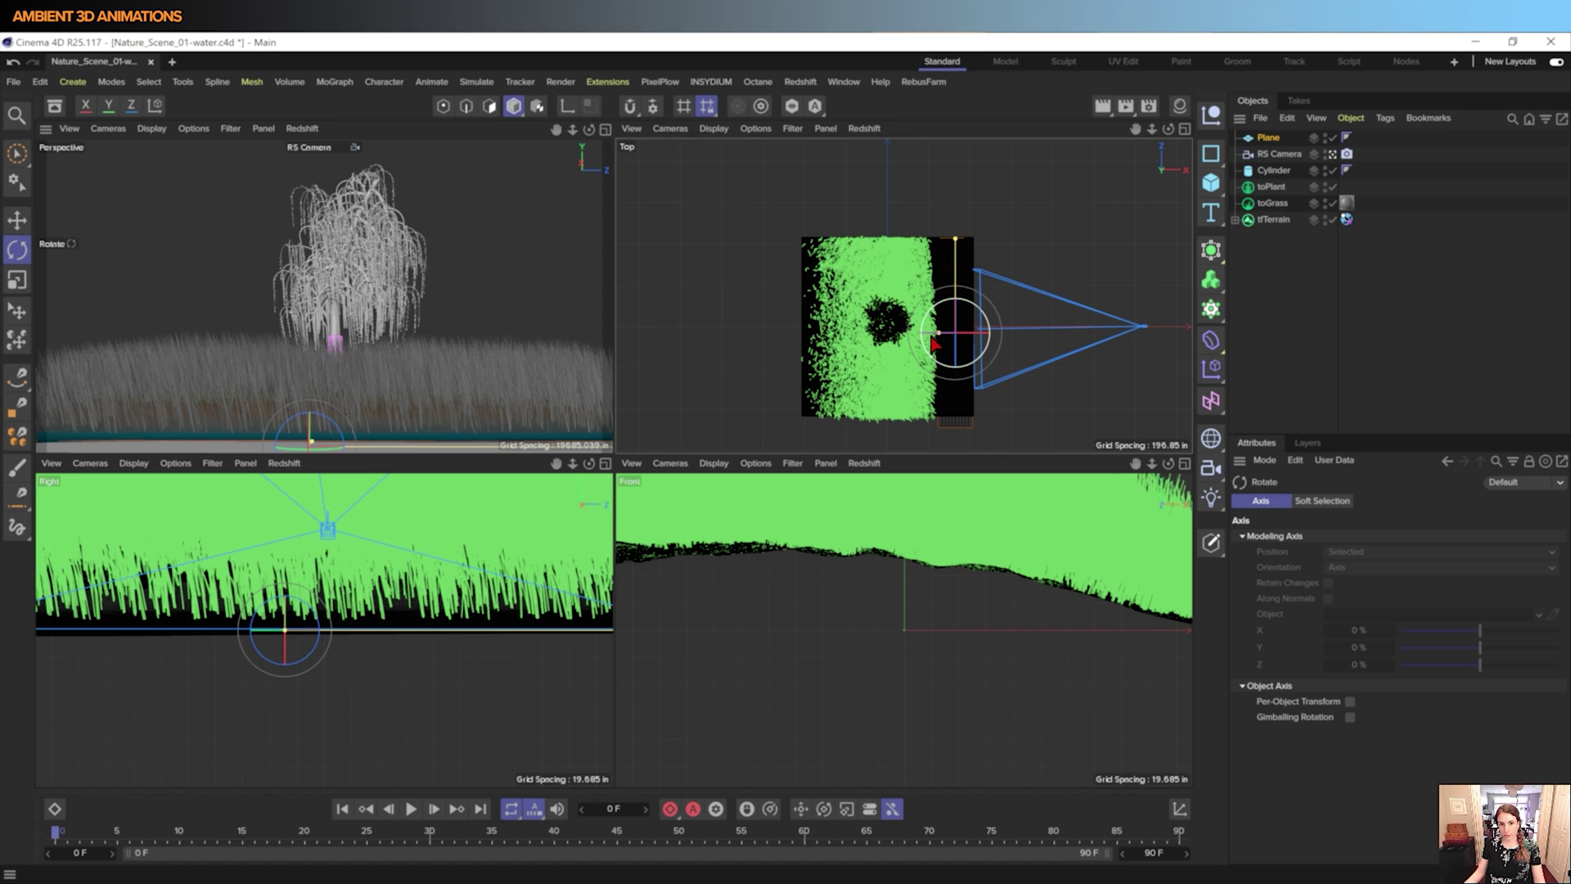
mouse_move(934, 339)
left_mouse_down()
mouse_move(896, 338)
mouse_move(954, 345)
left_mouse_up()
key("e")
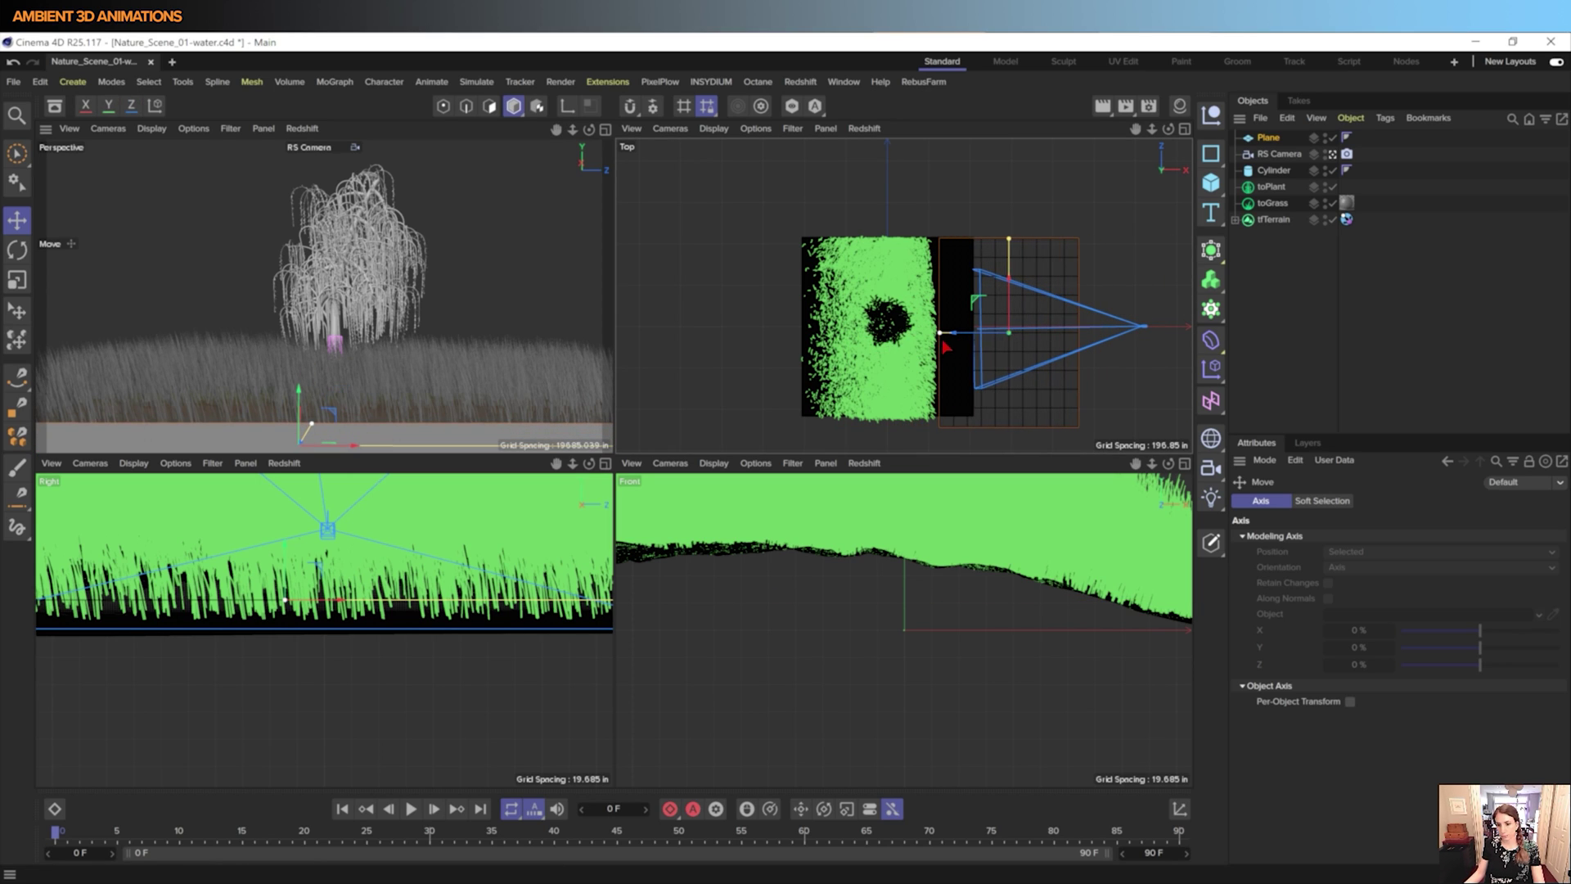
- Give the plane 50 width segments and 50 height segments
left_click(1268, 137)
left_click(1391, 571)
type("50")
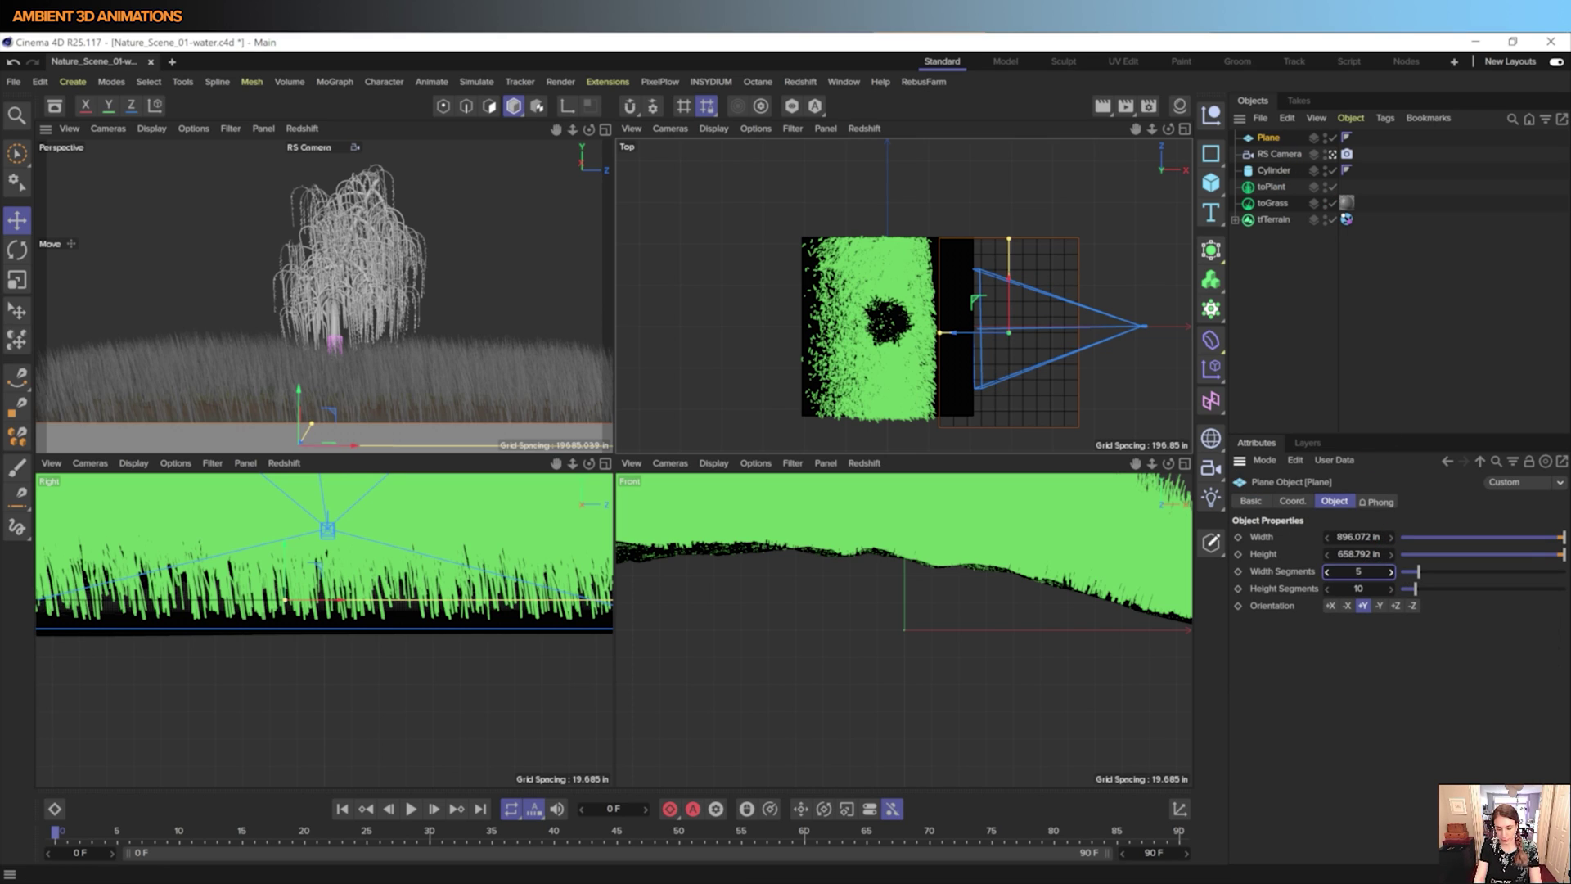
key("Tab")
type("50")
key("Return")
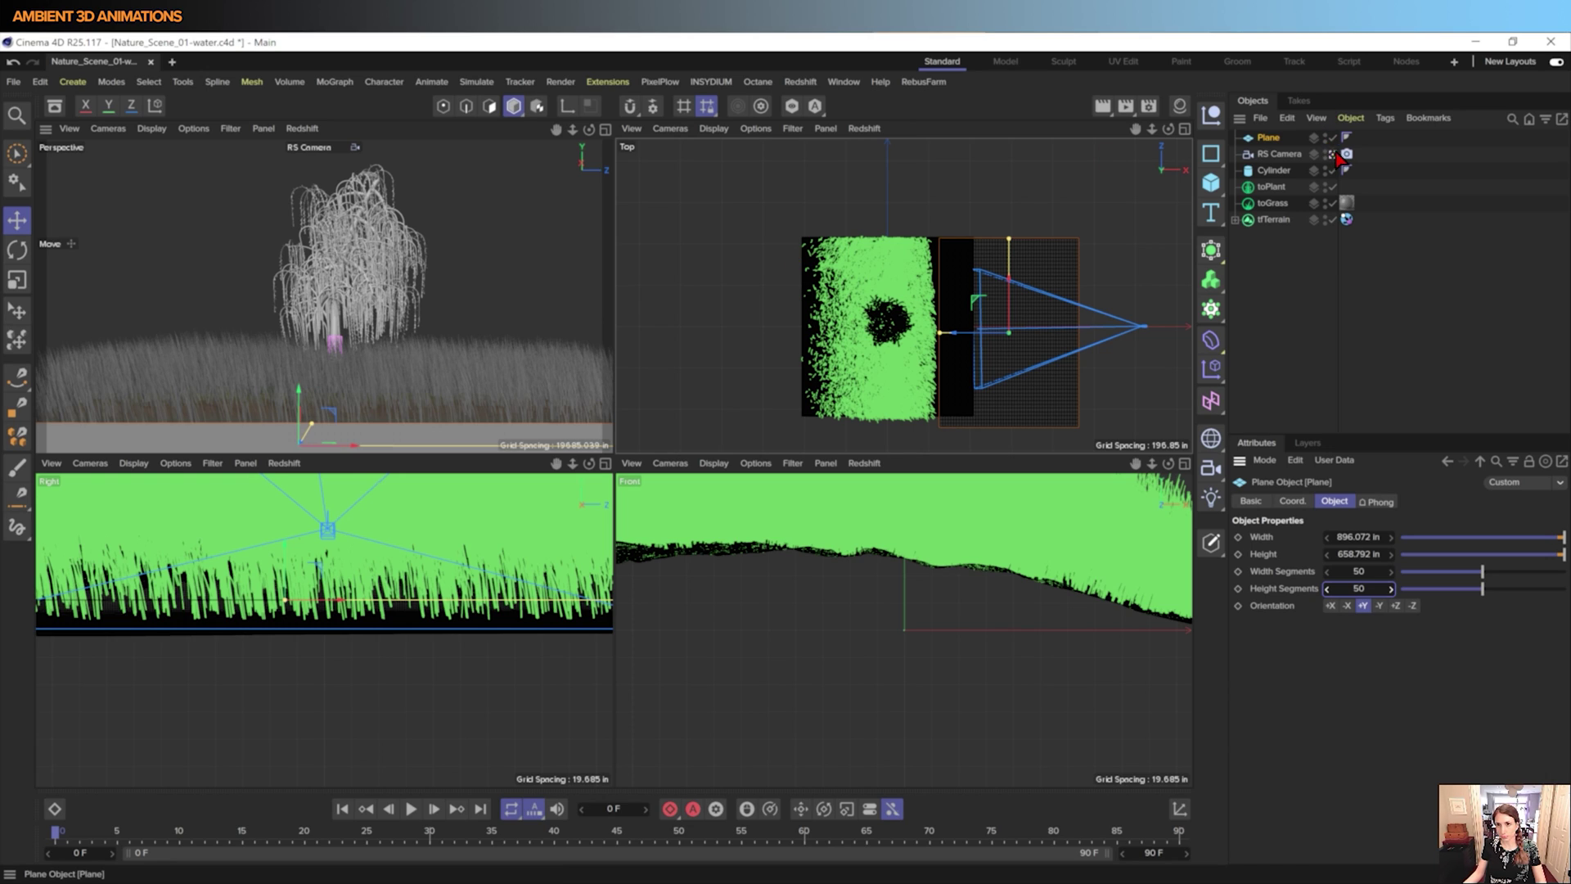
- Select the RS Camera, maximize the Perspective view and leave the render camera view
left_click(1297, 156)
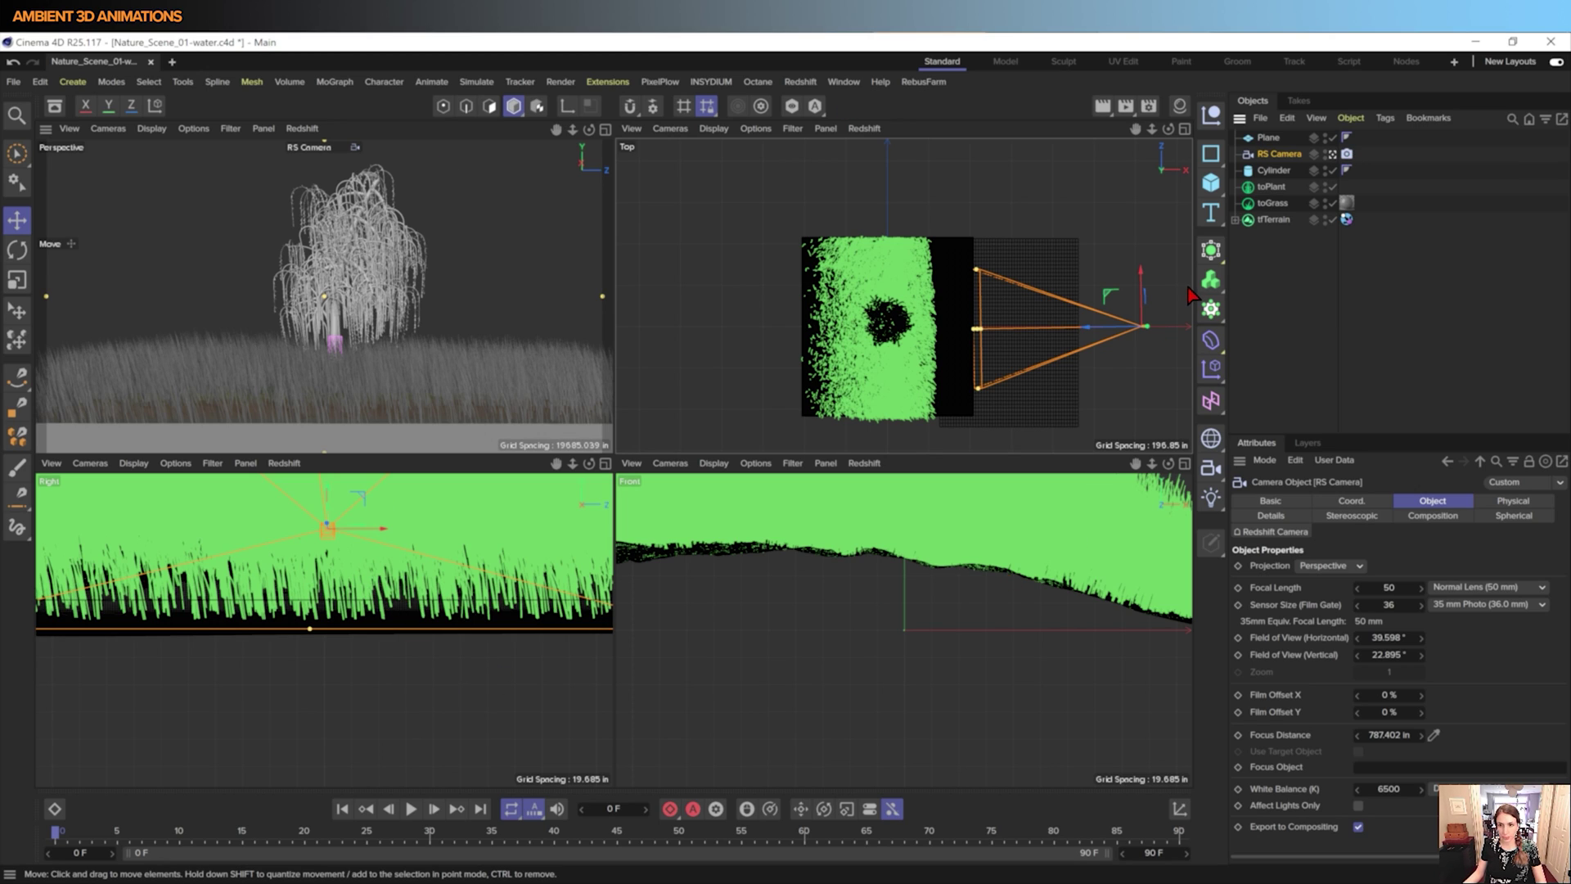
scroll(401, 580, "down", 3)
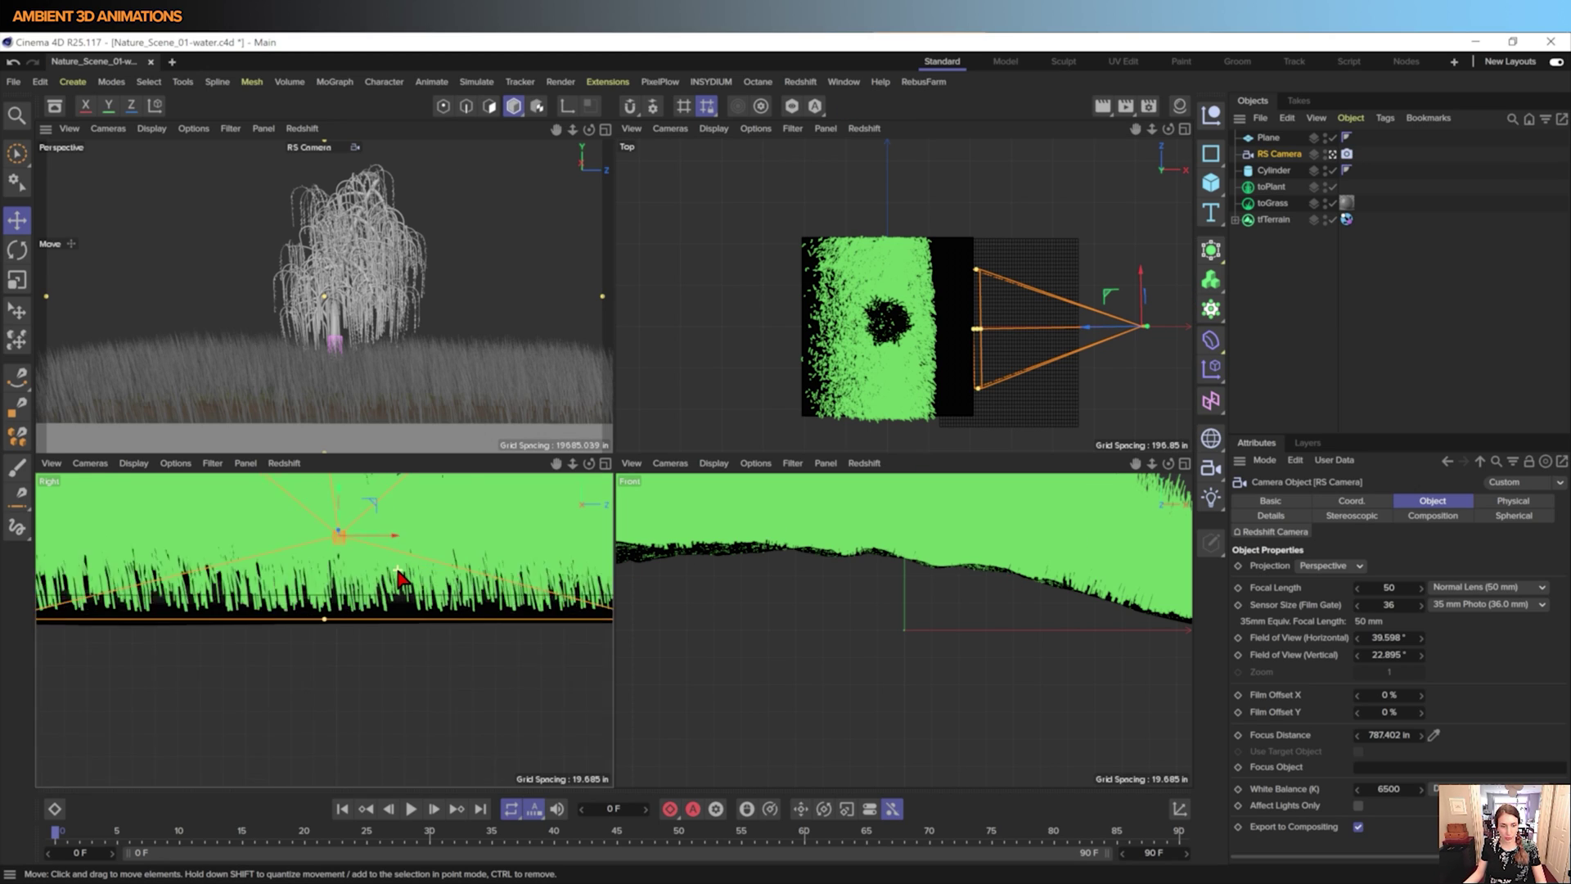
middle_click_drag(416, 587, 415, 695, "alt")
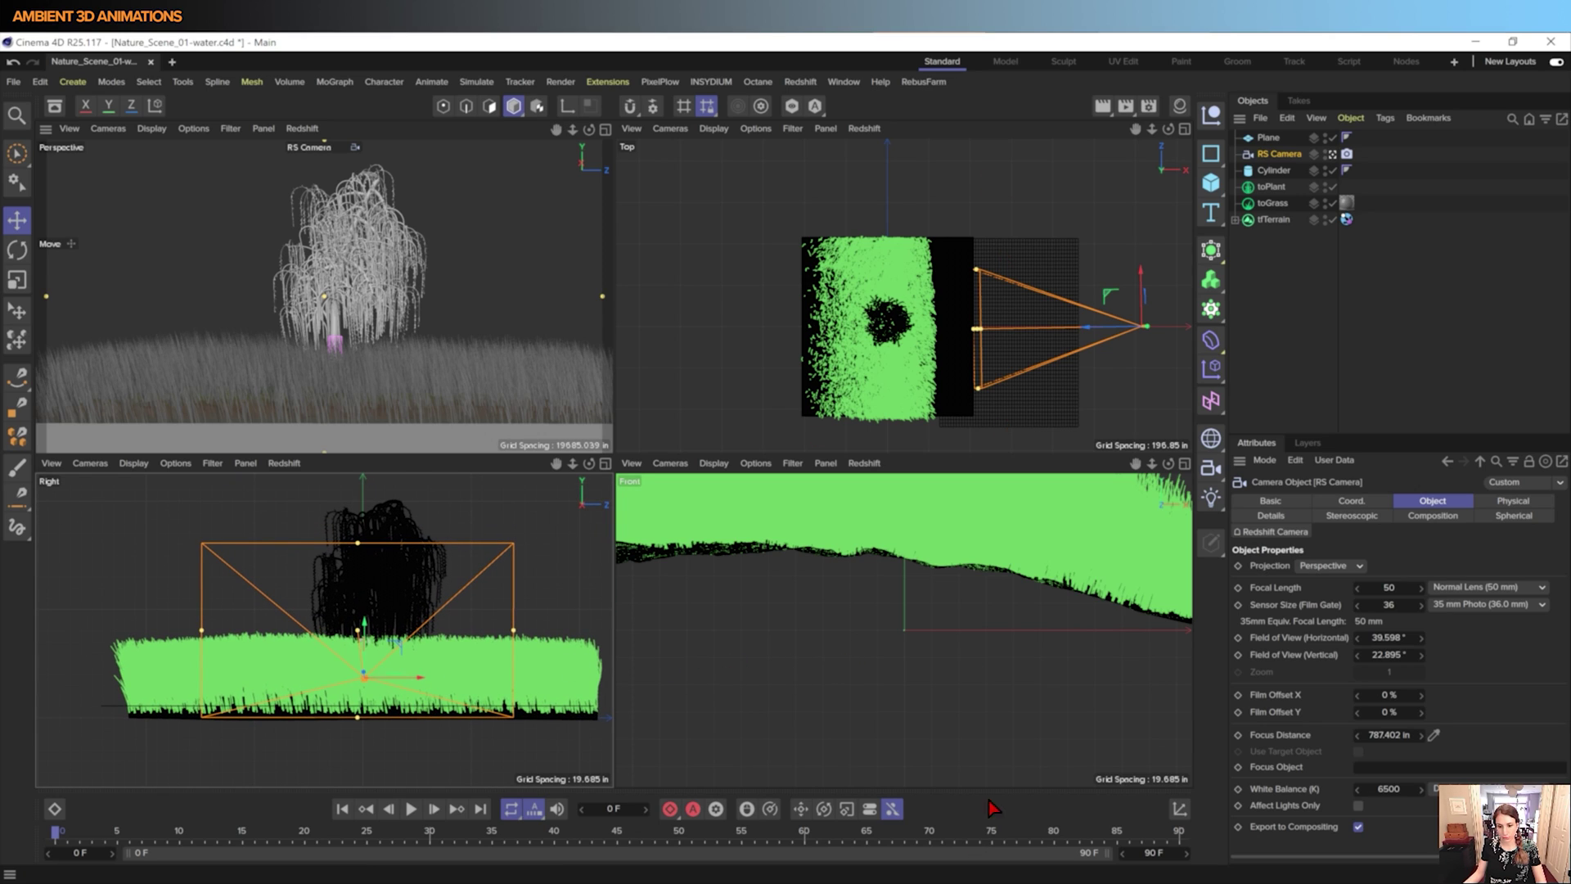
middle_click(467, 275)
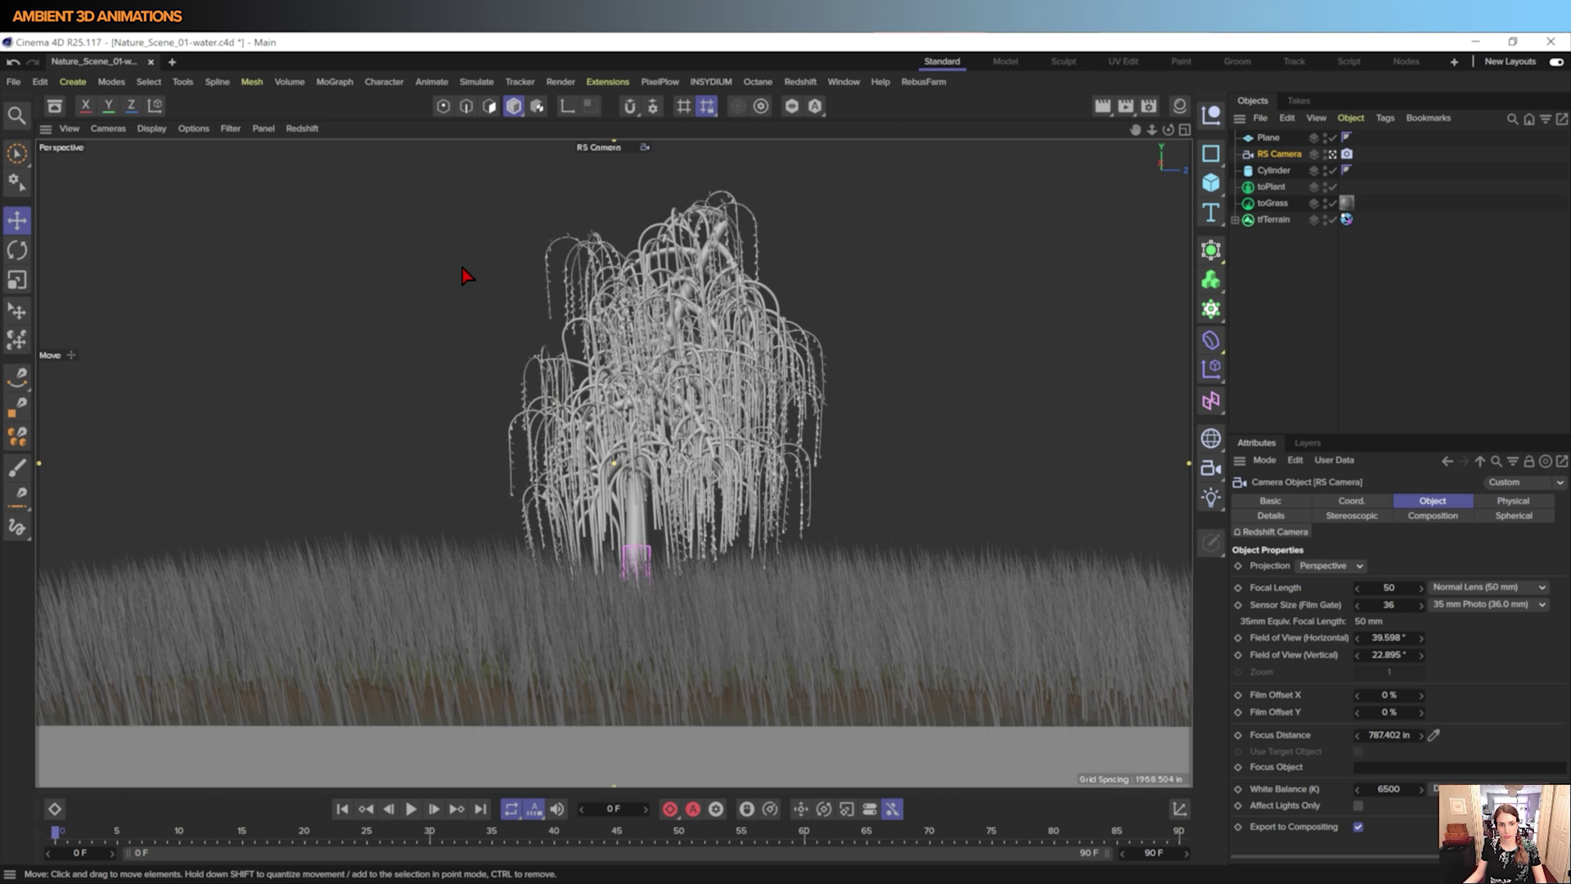
left_click(1331, 154)
scroll(494, 589, "up", 10)
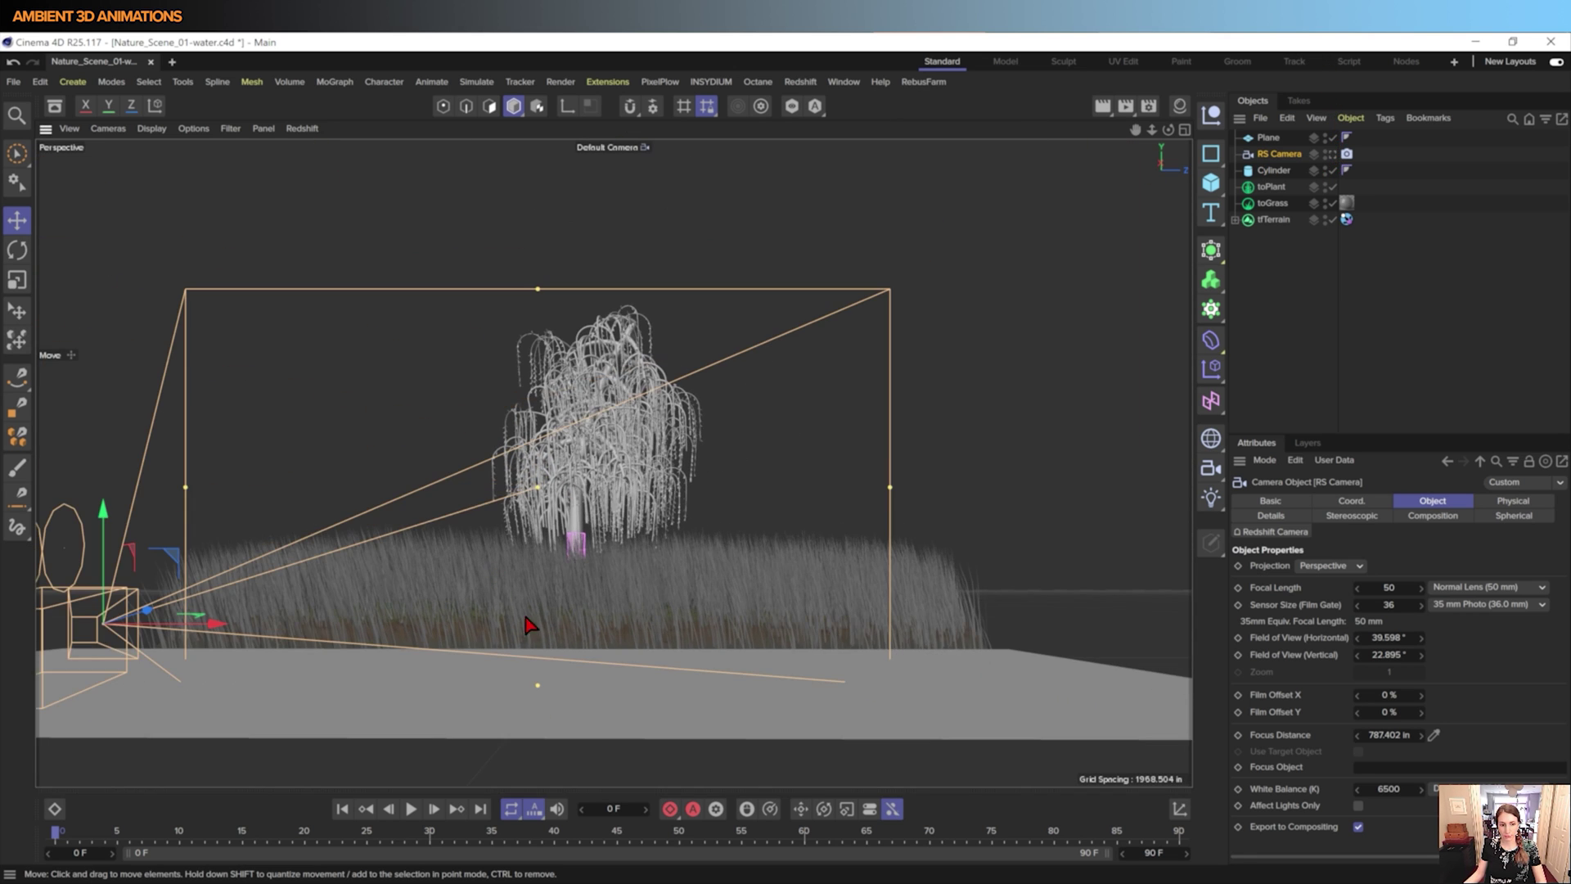
scroll(527, 624, "down", 10)
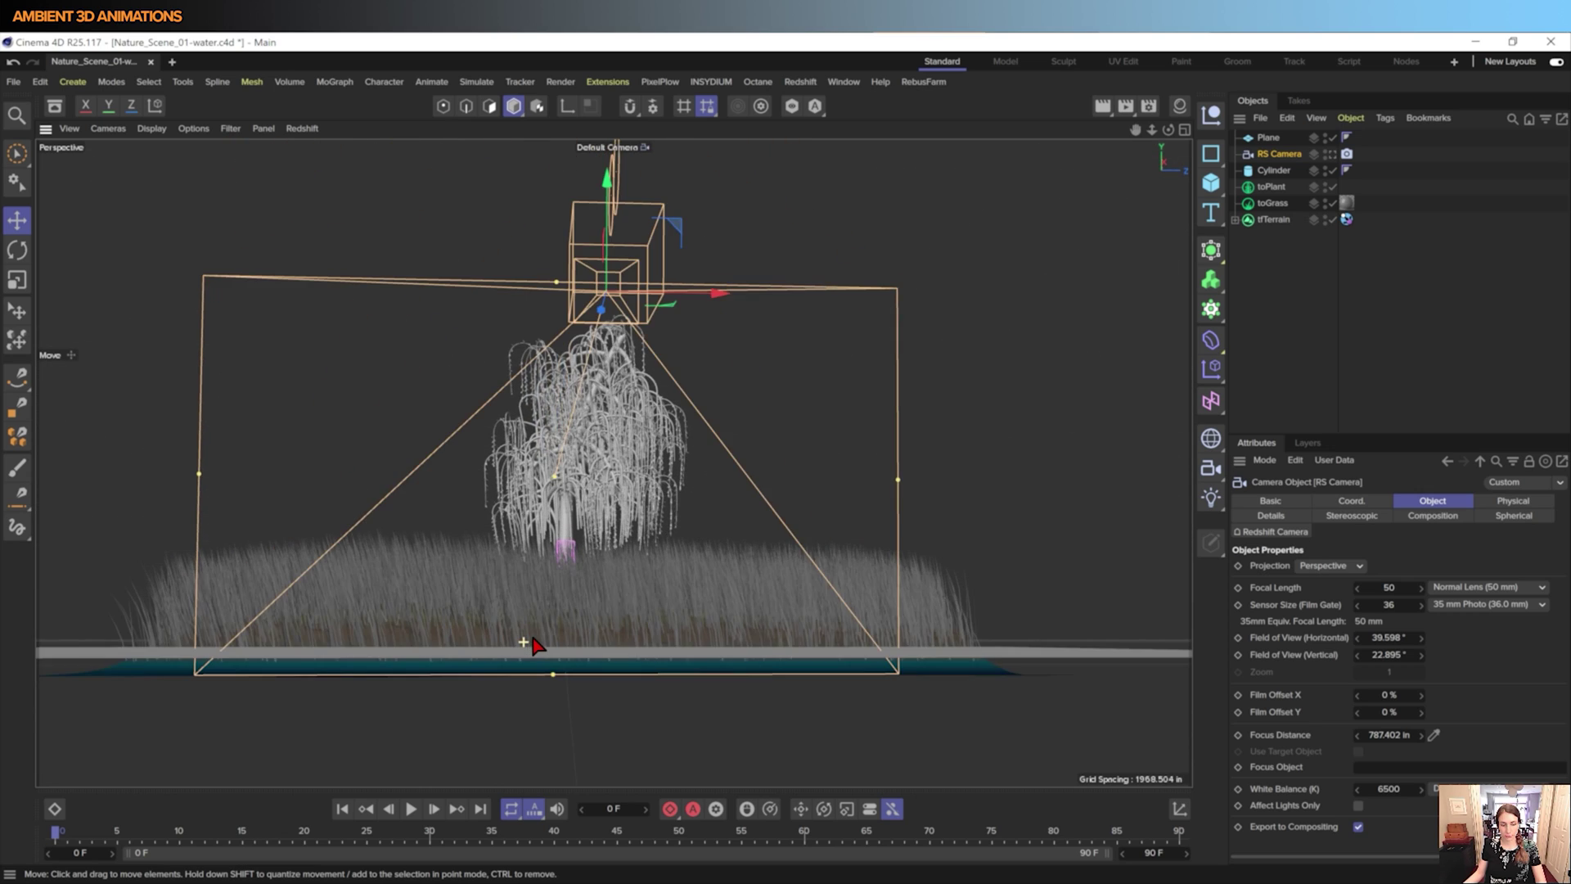
left_click_drag(539, 669, 641, 662, "alt")
- Move the water plane along its X axis
left_click(640, 658)
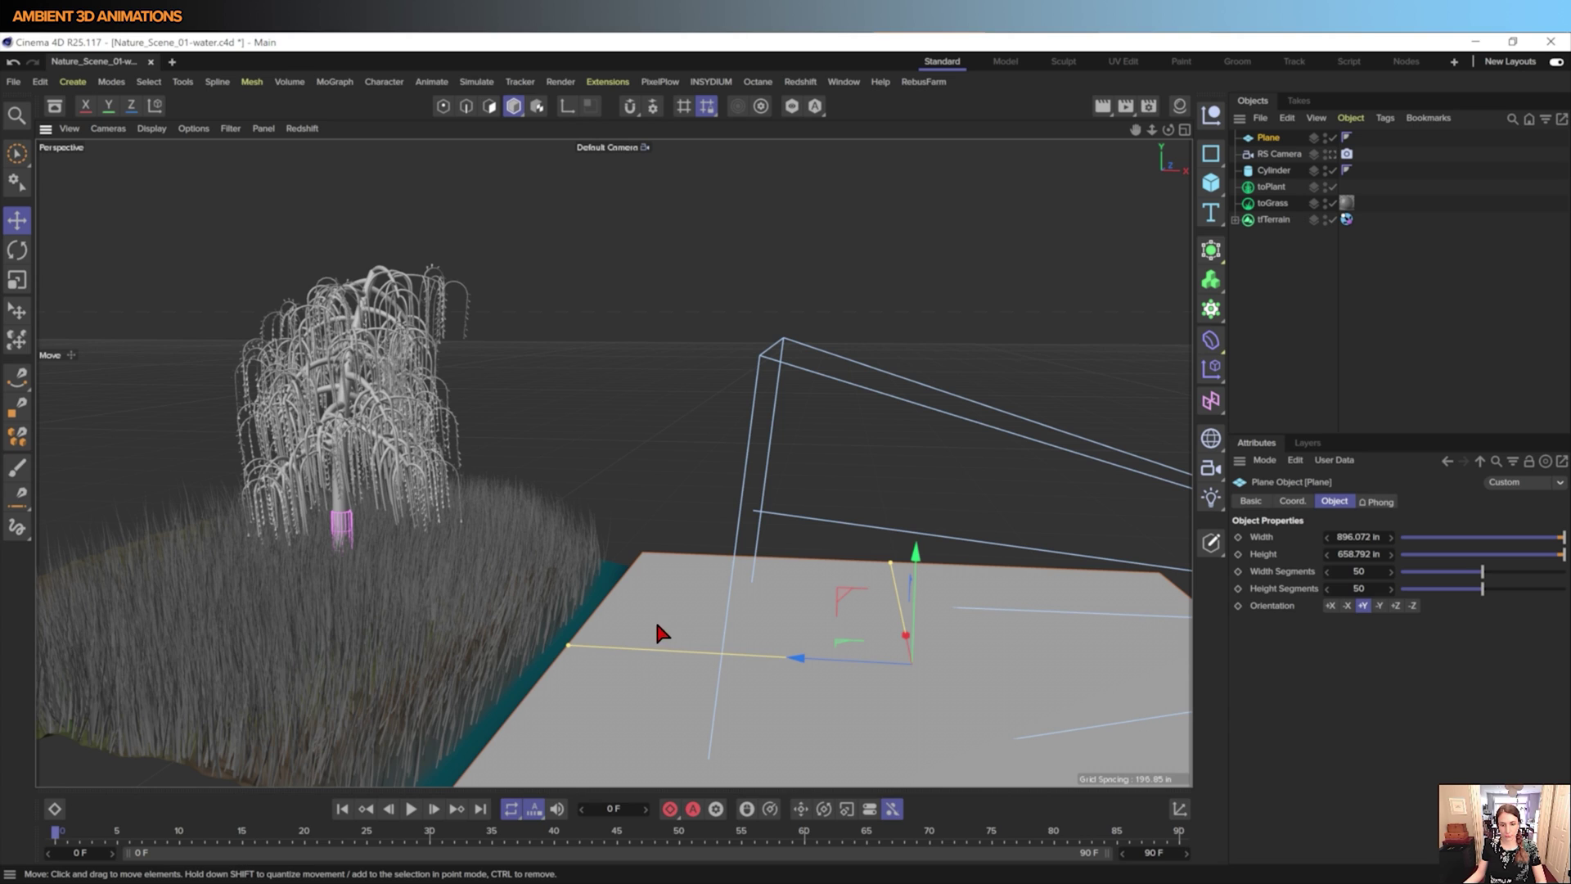
left_click_drag(792, 661, 673, 657)
left_click_drag(673, 657, 662, 551, "alt")
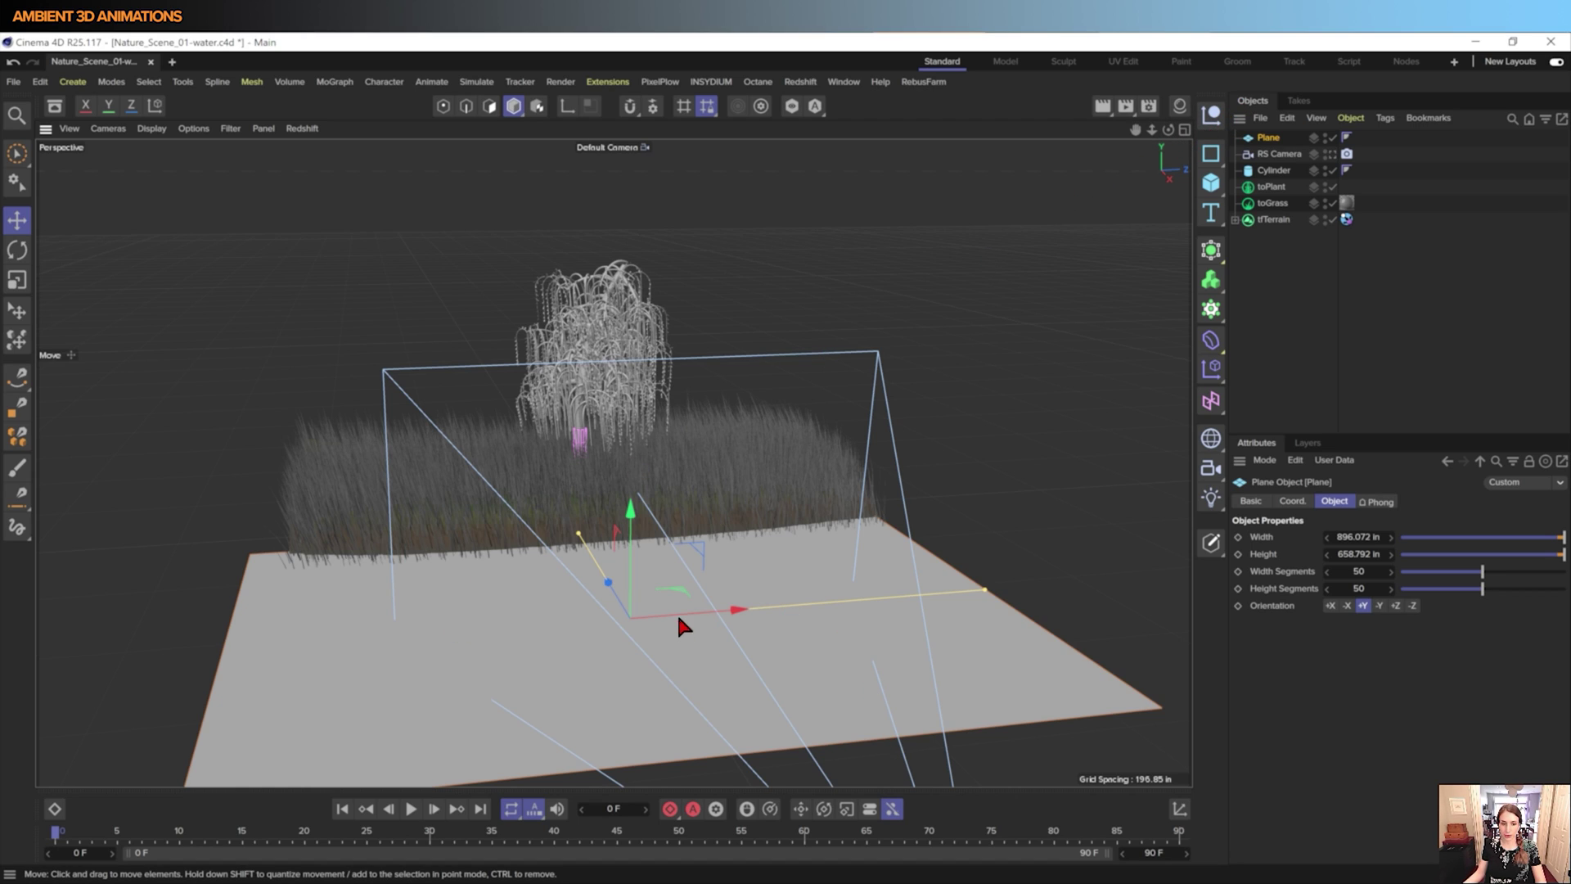
left_click_drag(733, 620, 752, 614)
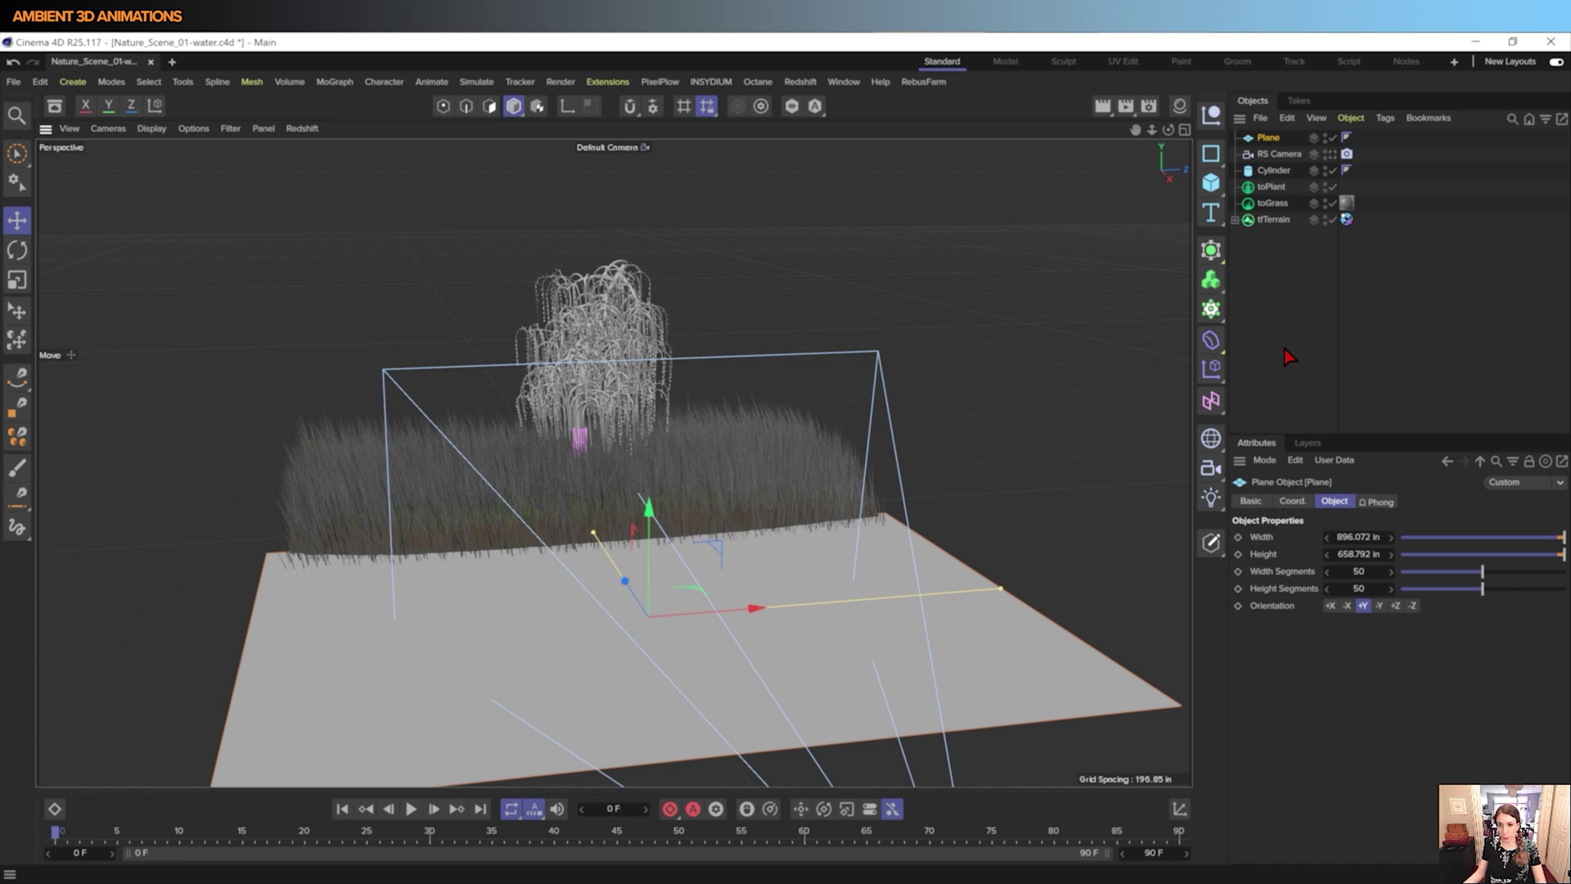
- Add a Jiggle deformer and nest it under the Plane
left_click(1208, 342)
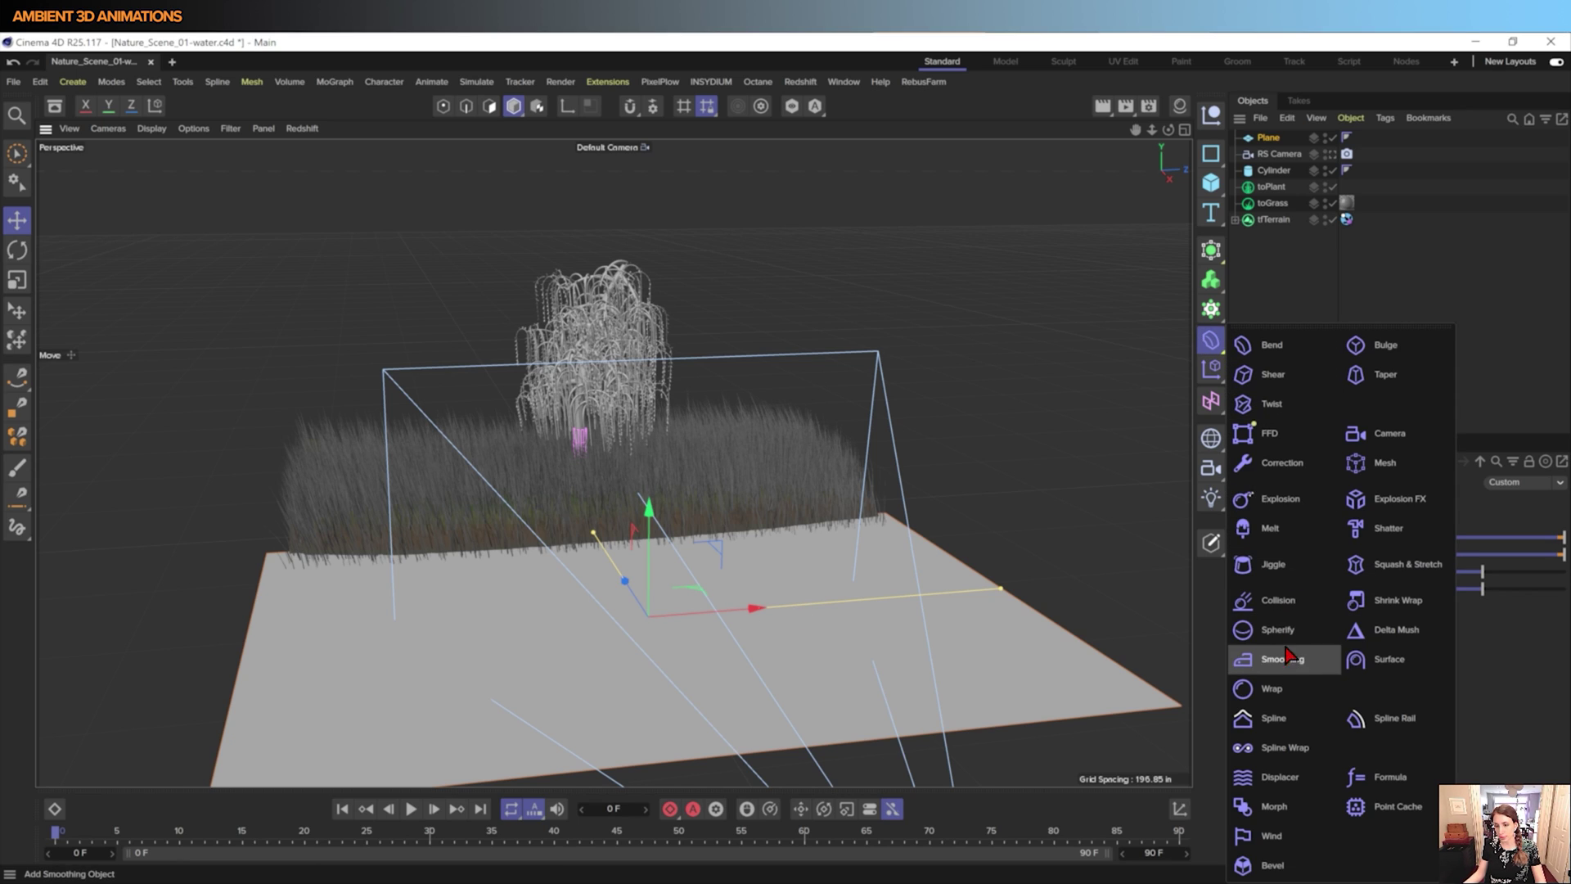
left_click(1272, 565)
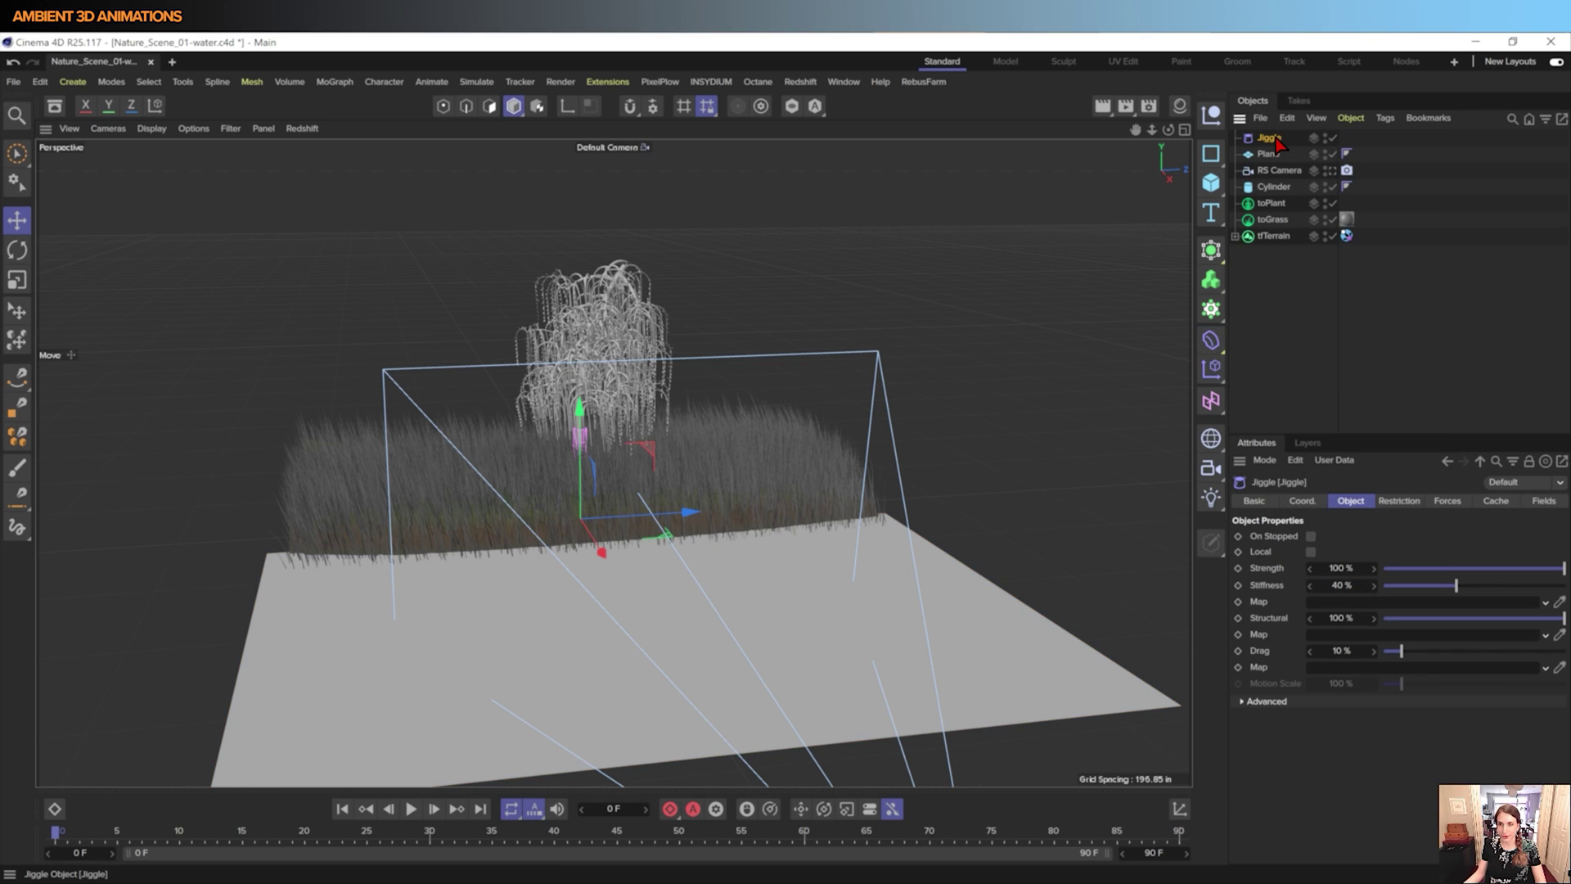
left_click_drag(1282, 157, 1283, 157)
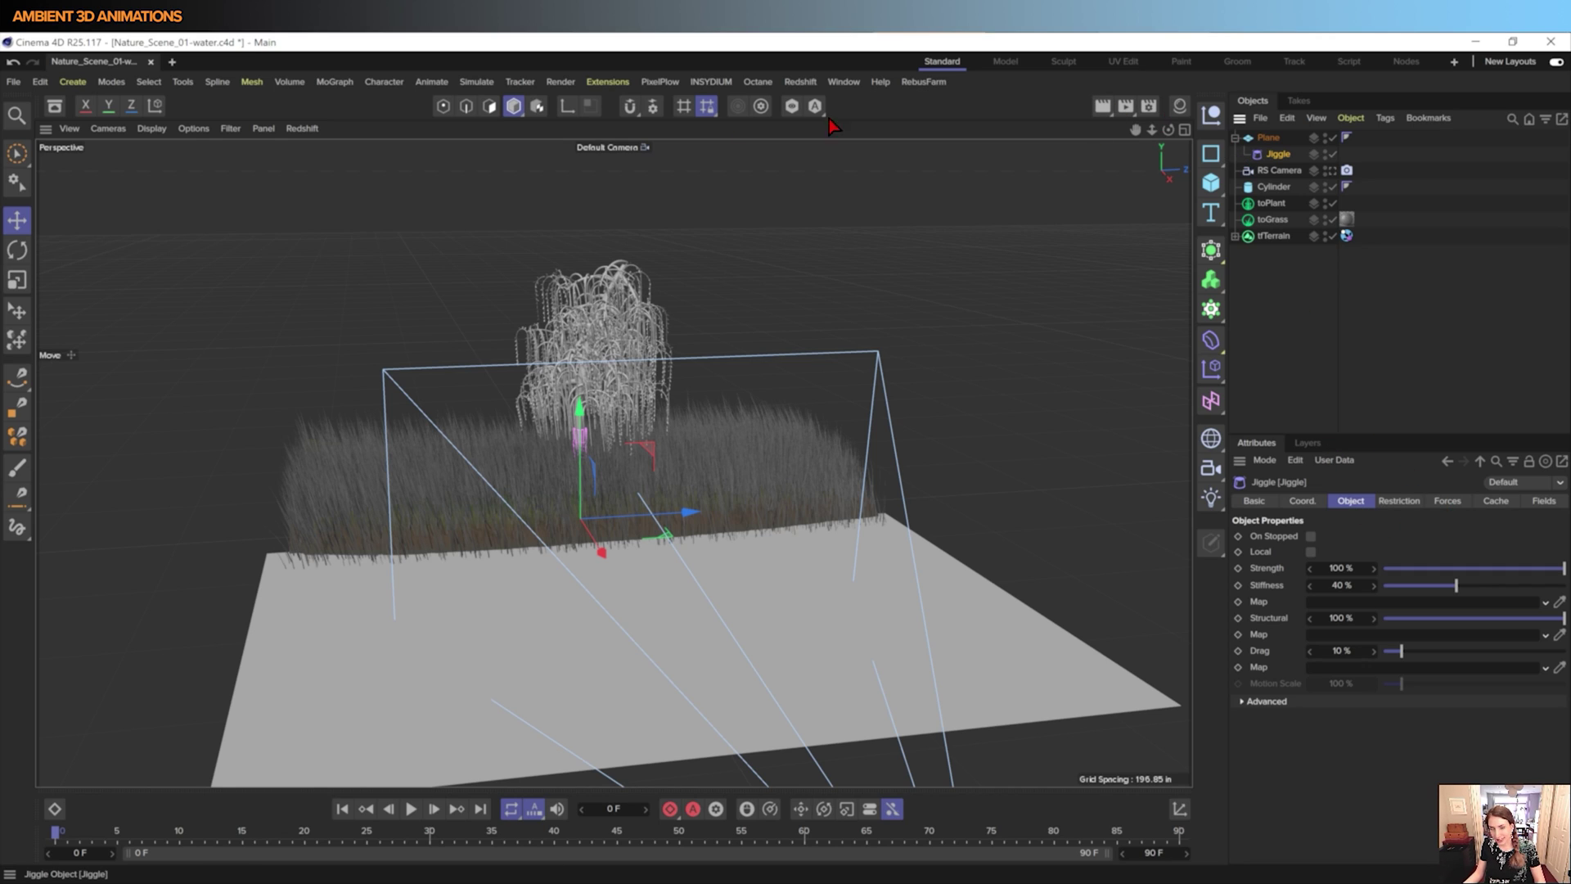
- Add a Turbulence force from Simulate > Forces
left_click(487, 83)
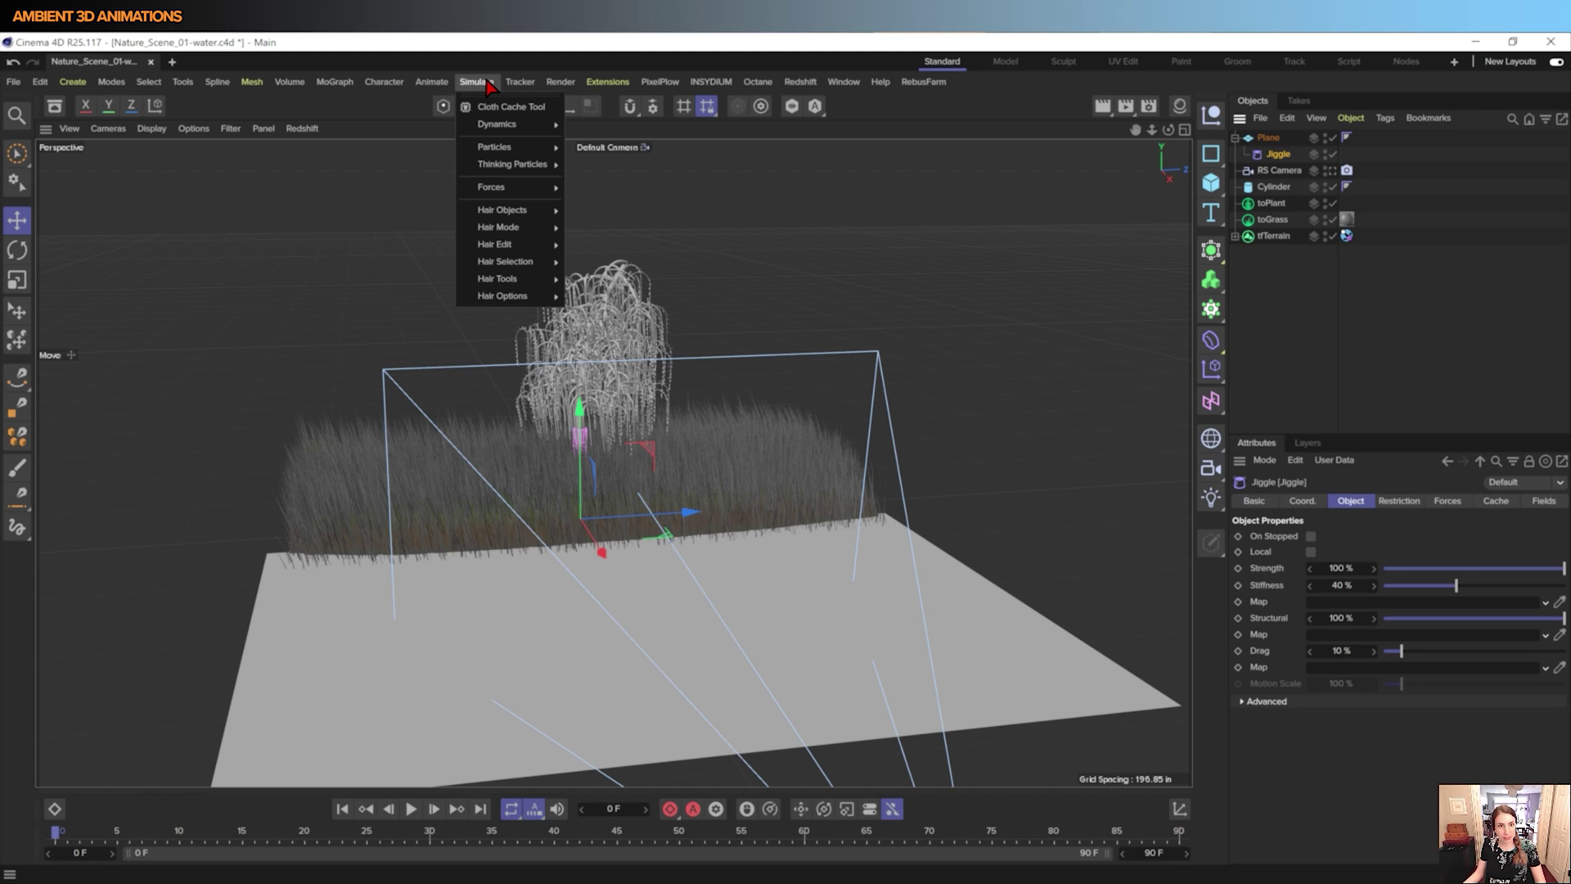
mouse_move(490, 190)
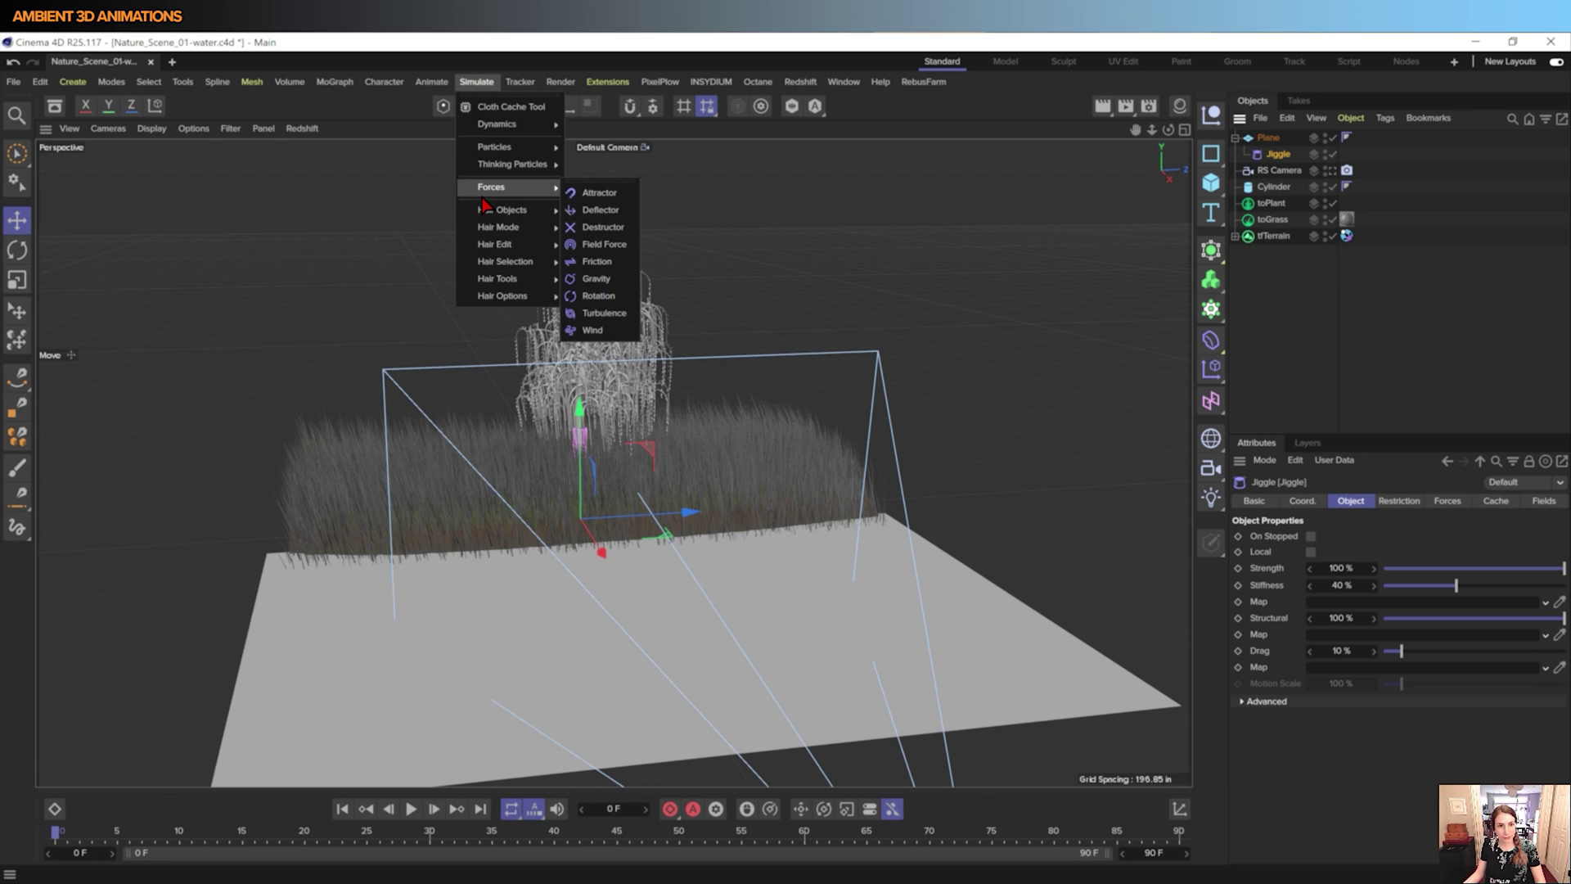
left_click(604, 313)
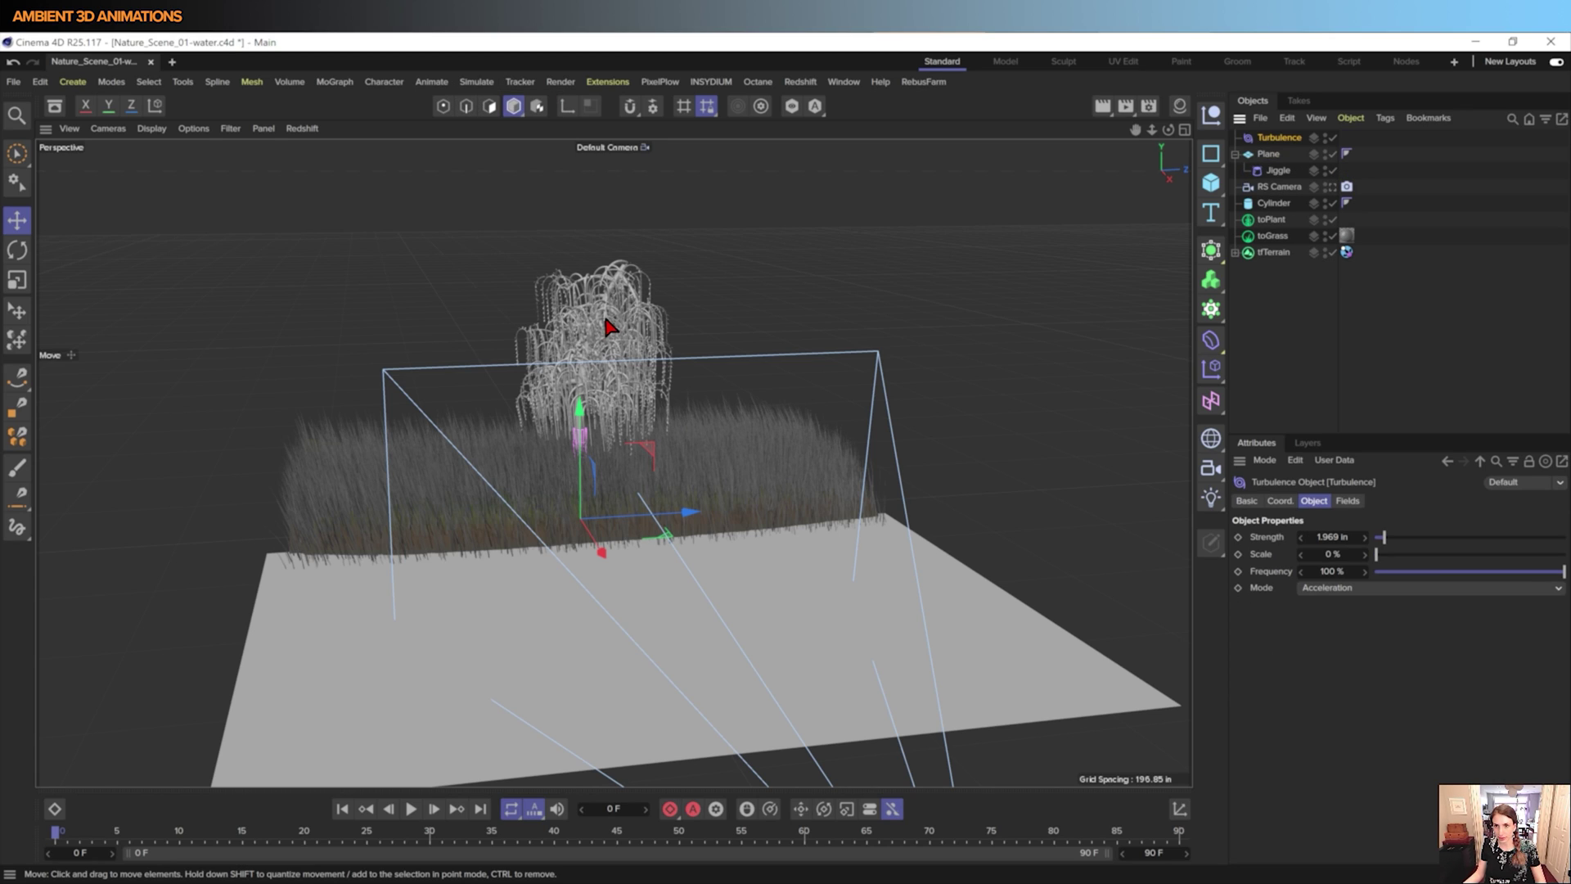
- Drag Turbulence into the Jiggle deformer's Forces list
left_click(1278, 171)
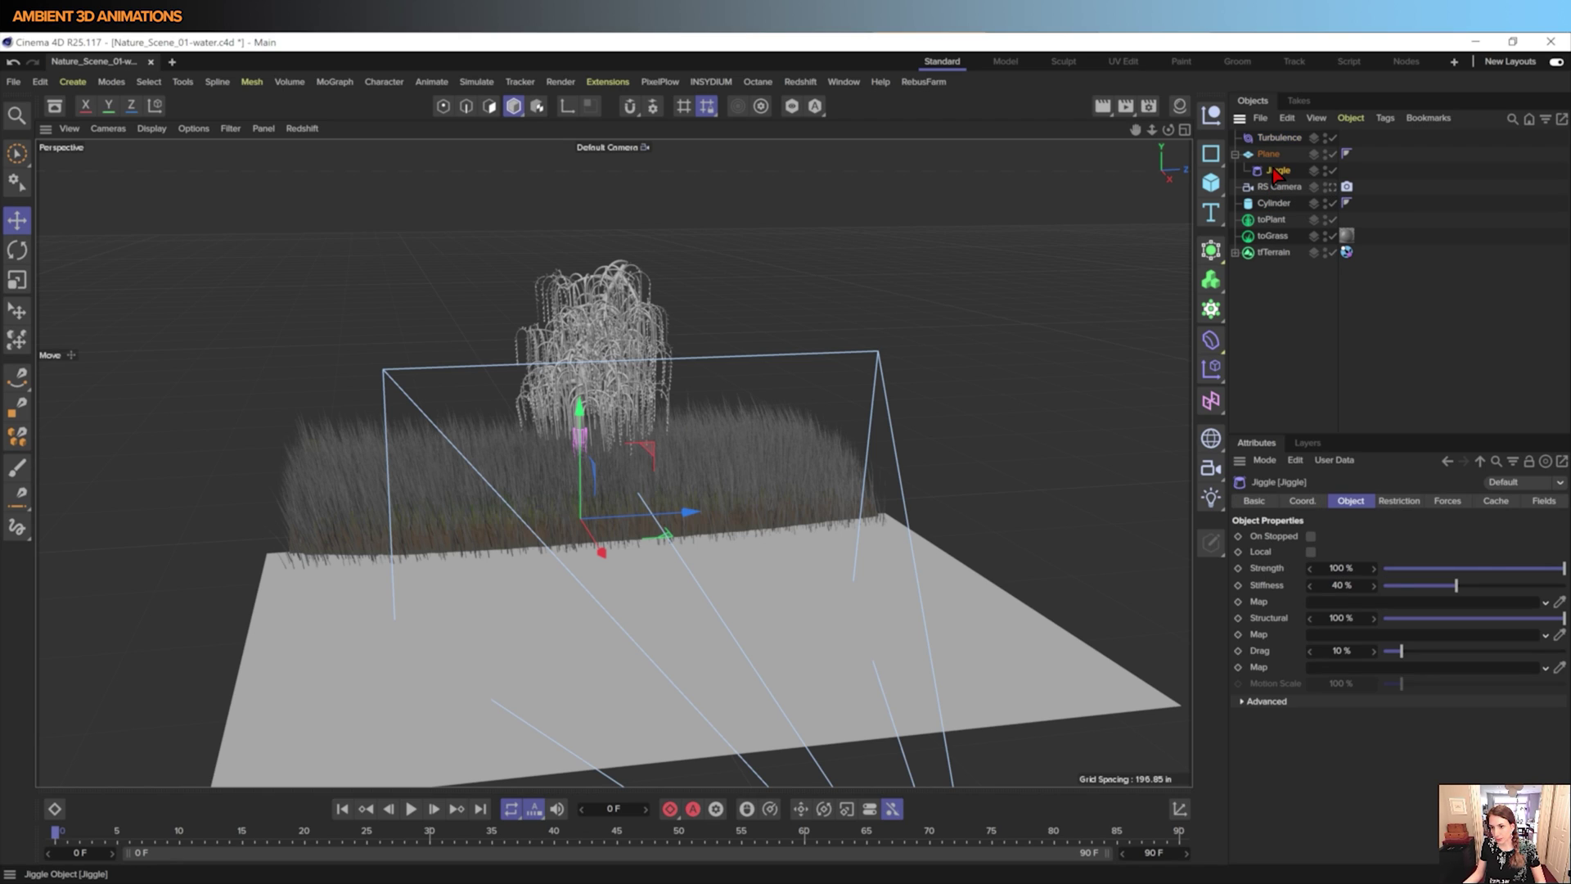
left_click(1450, 501)
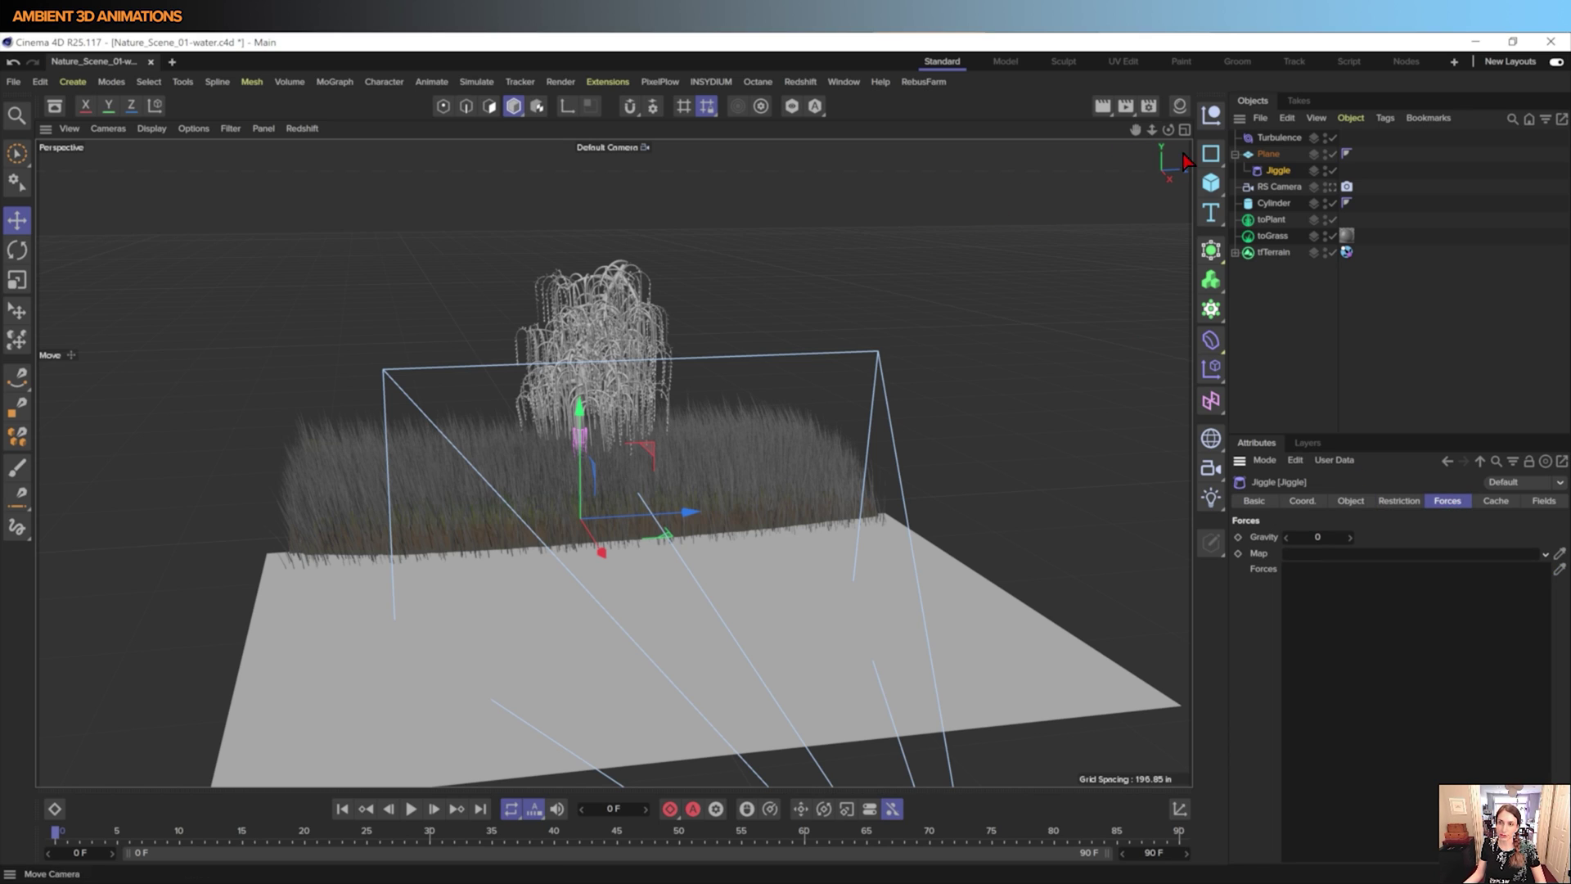
left_click_drag(1263, 141, 1397, 624)
left_click(1273, 236)
- Check the wind force settings on the tree and grass objects
left_click(1270, 219, "ctrl")
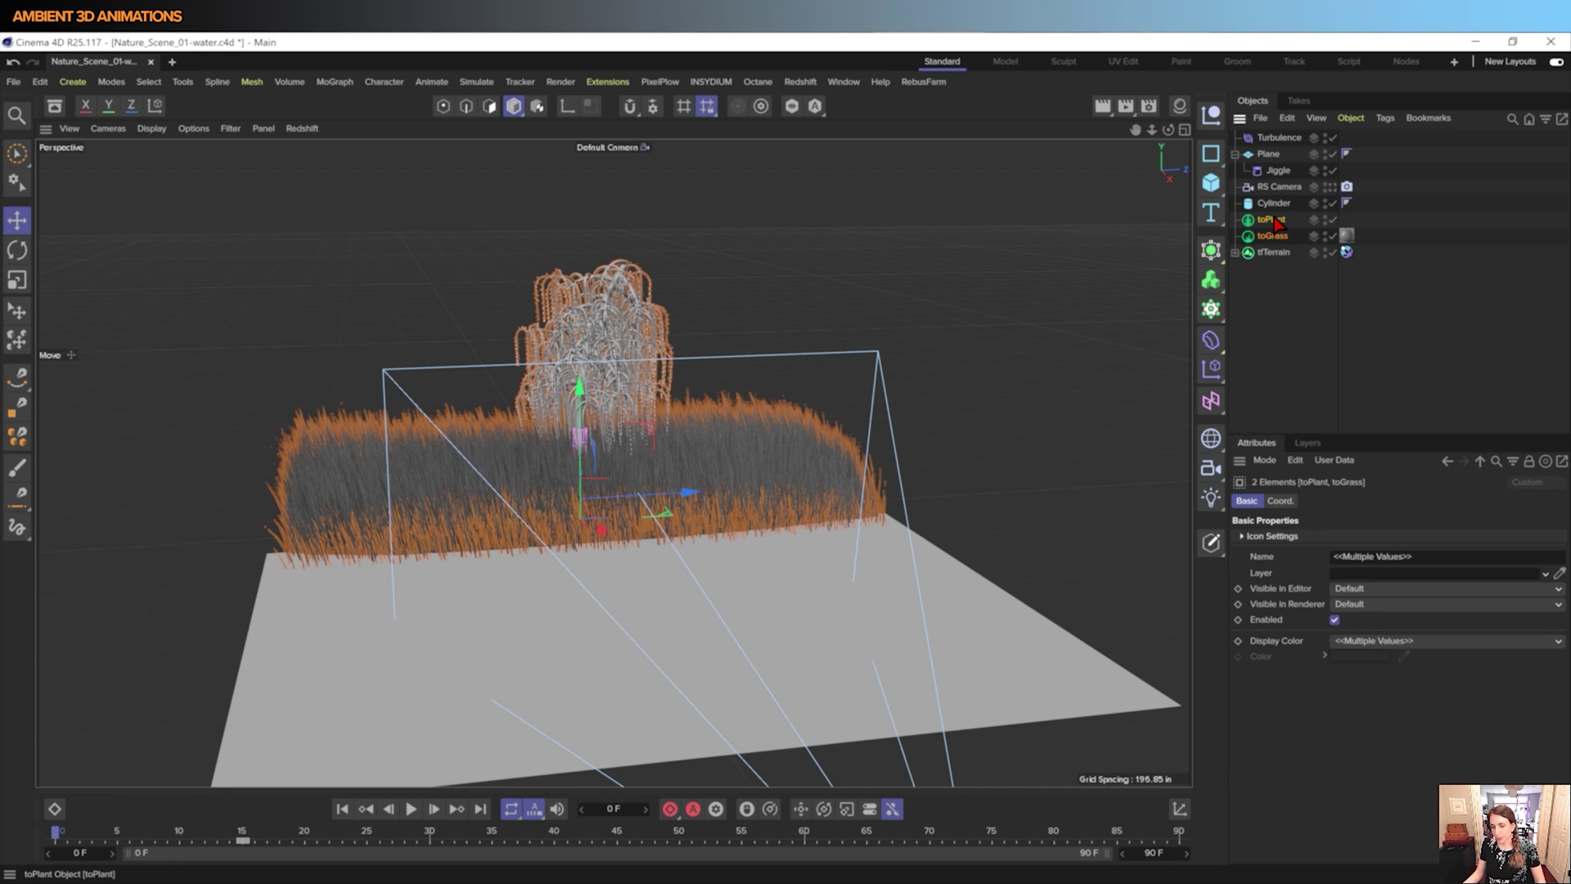
left_click(1273, 220)
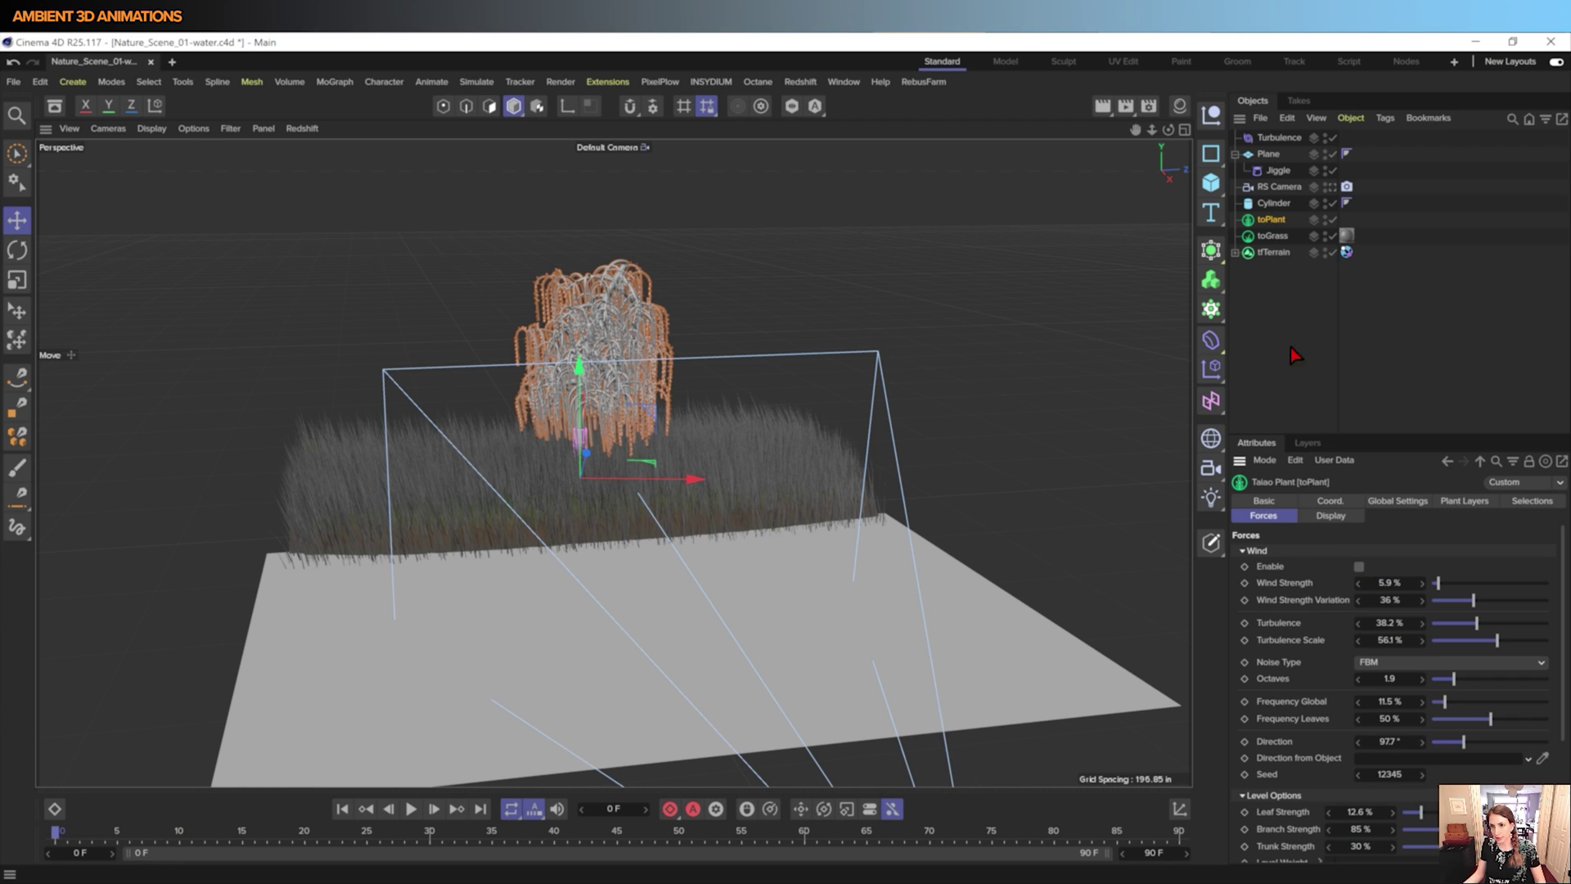
left_click(1273, 236)
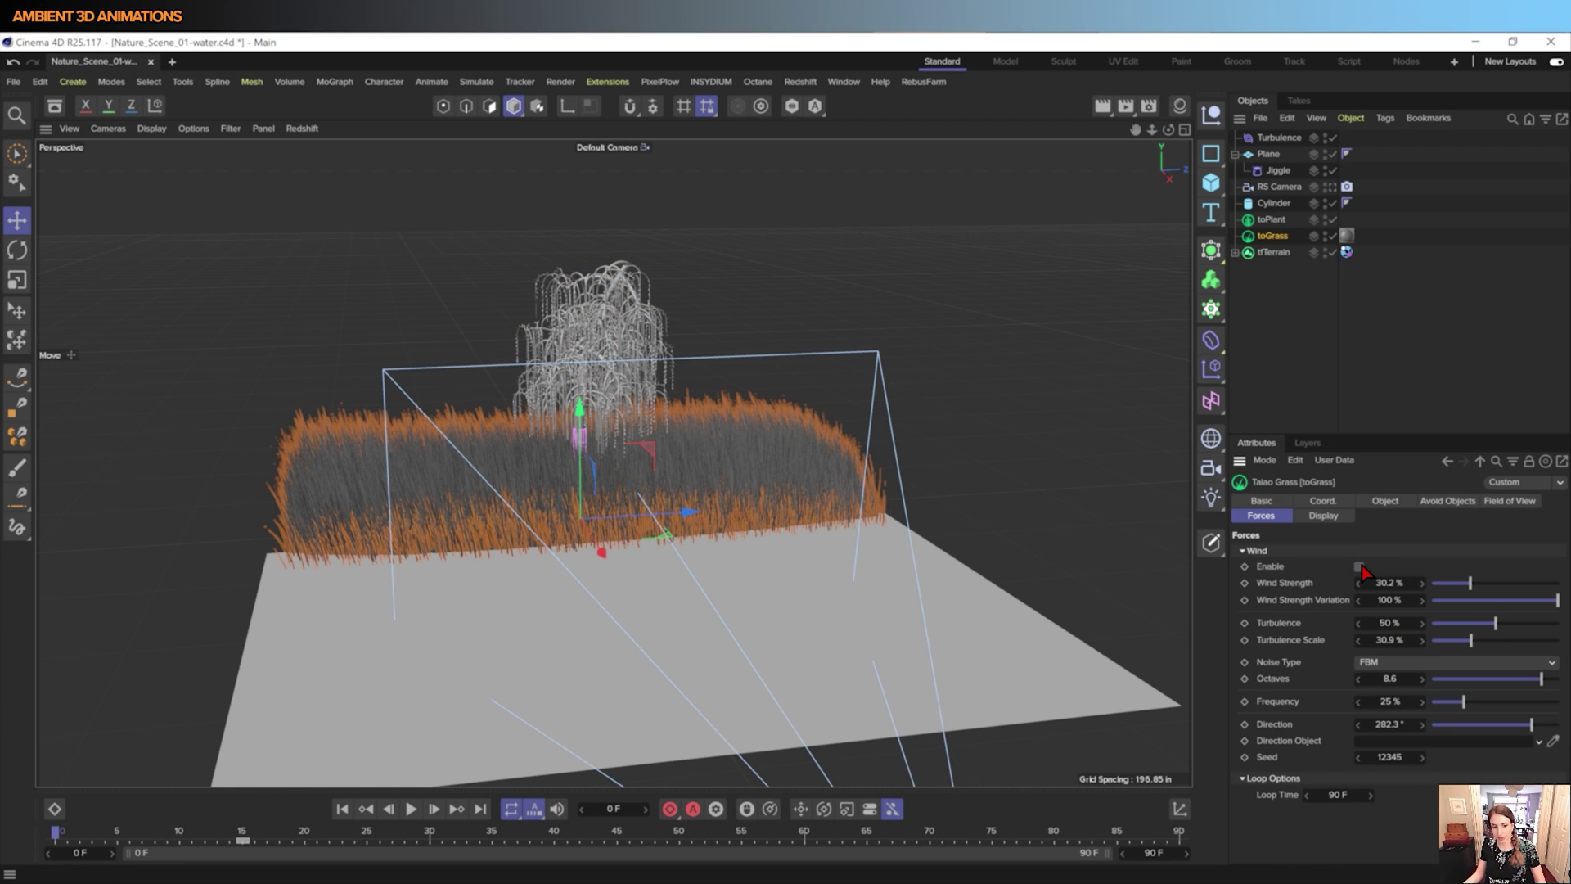
scroll(547, 606, "up", 2)
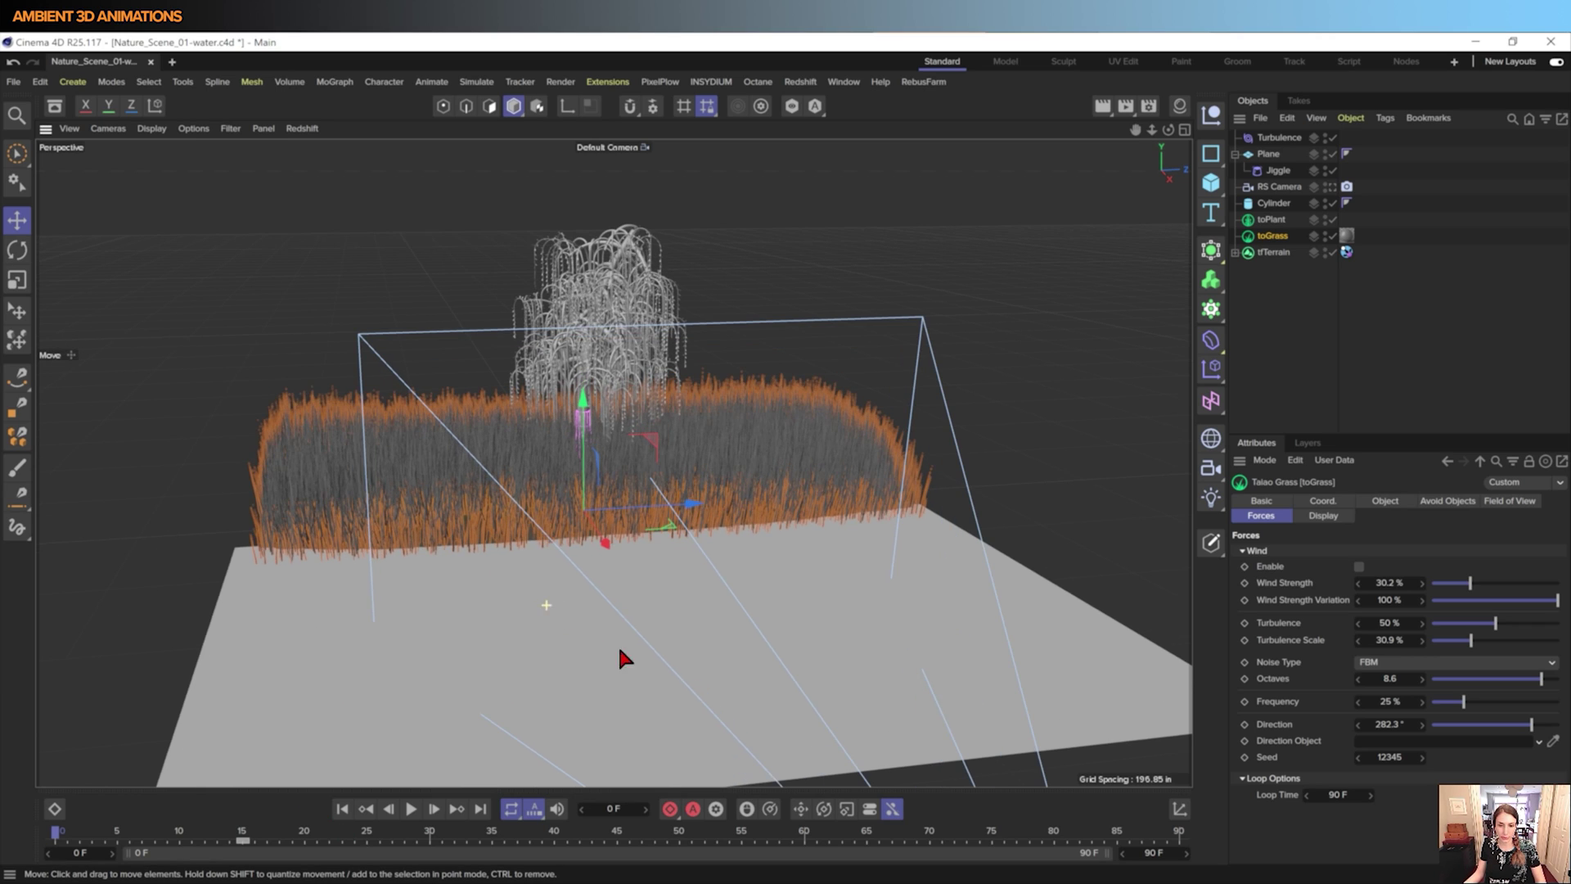
left_click_drag(620, 650, 691, 644, "alt")
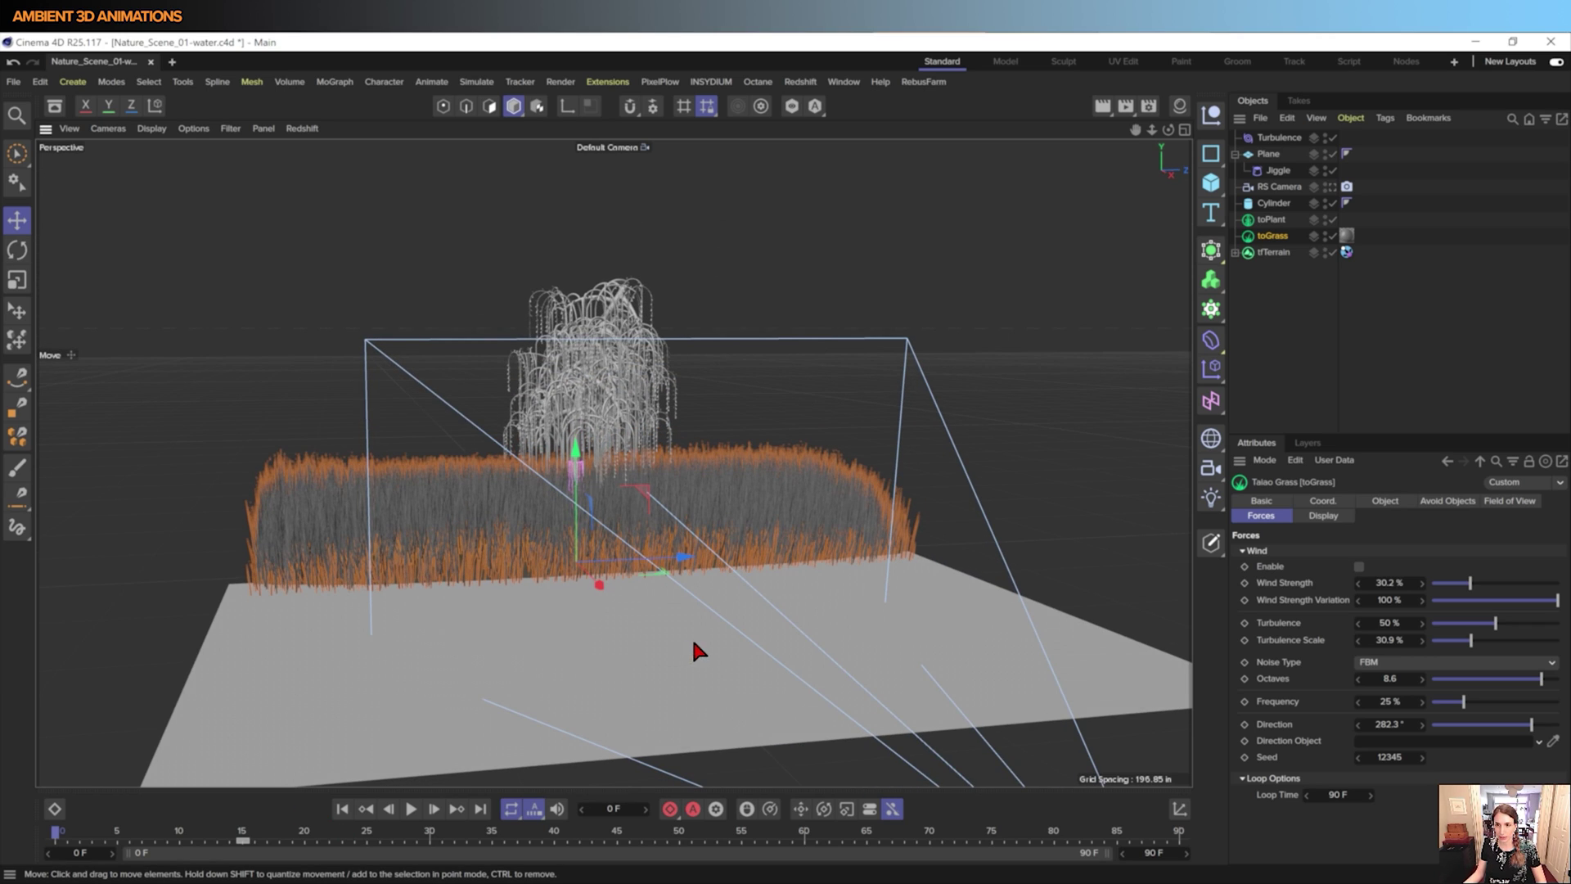
- Lower the Jiggle deformer's stiffness to 11 %
left_click(1268, 154)
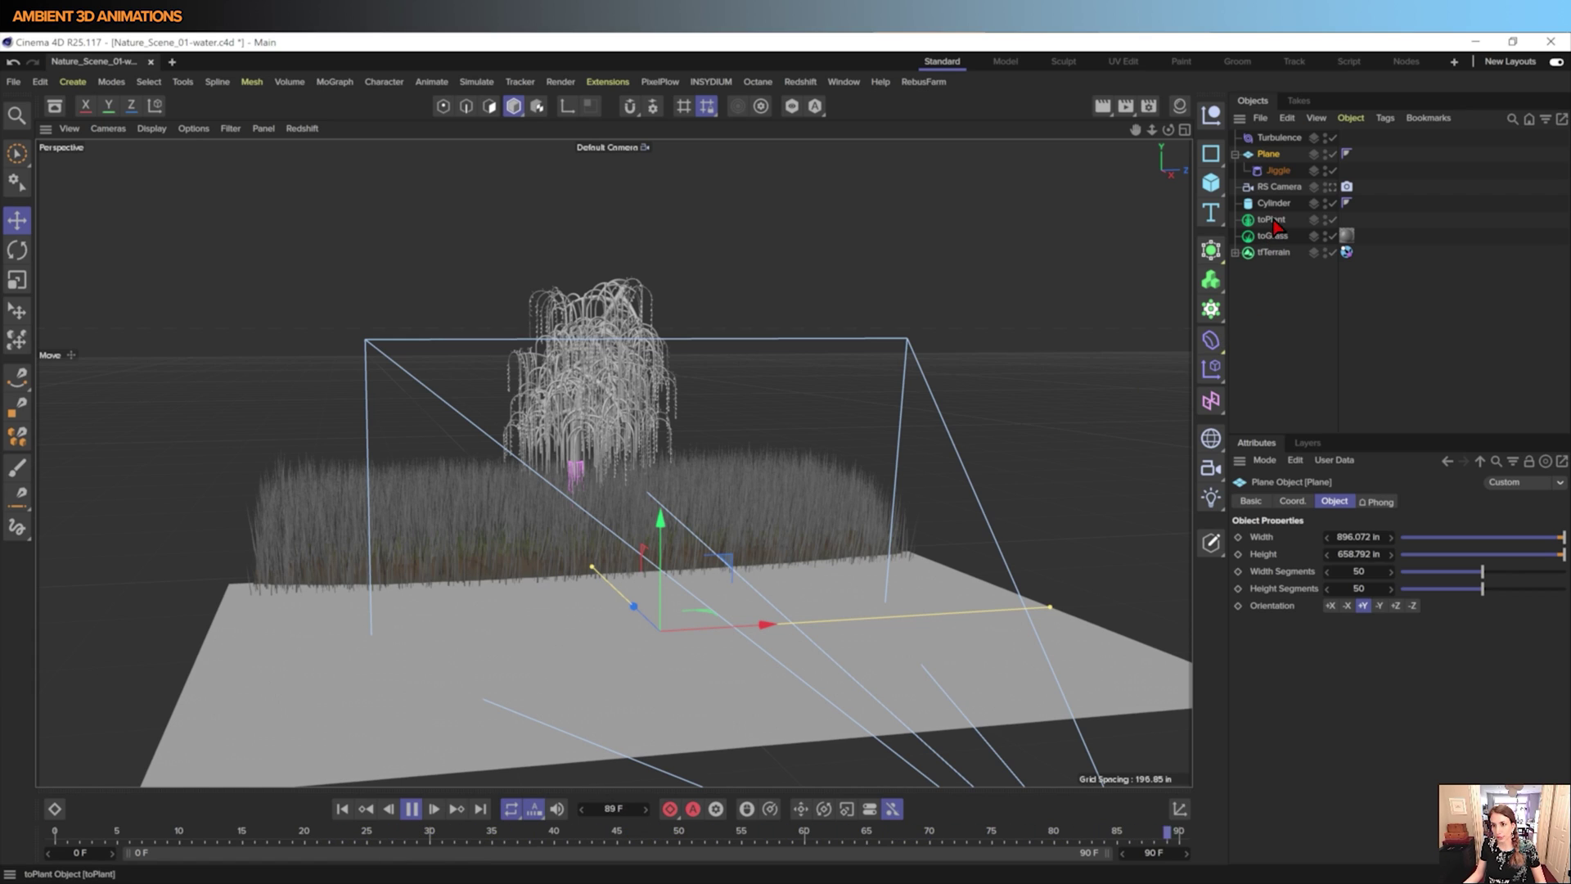
left_click(1283, 171)
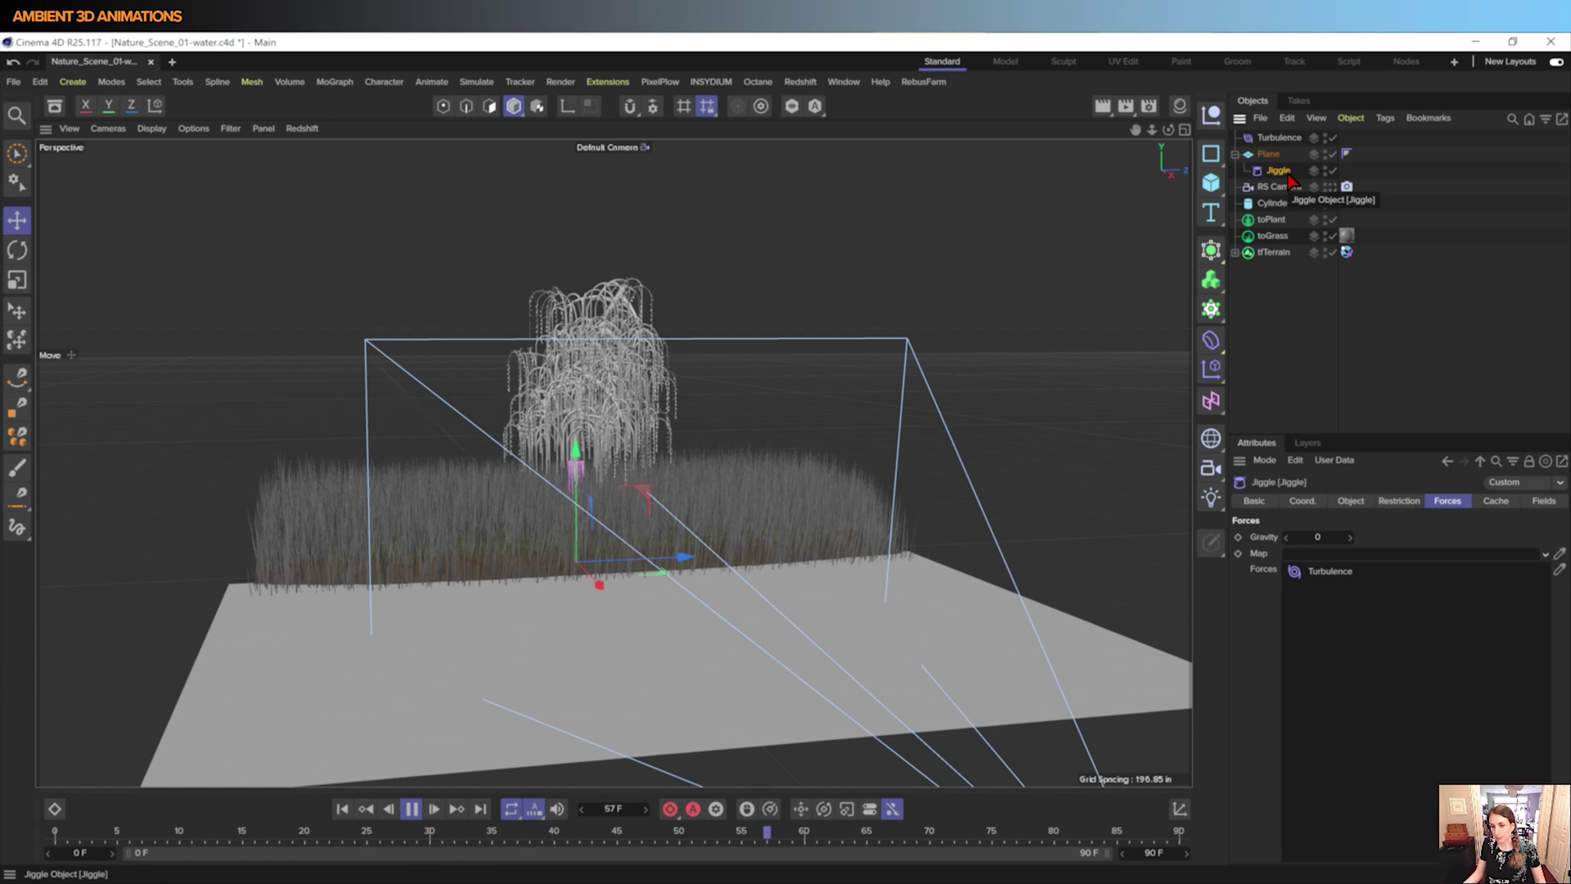
left_click(1351, 501)
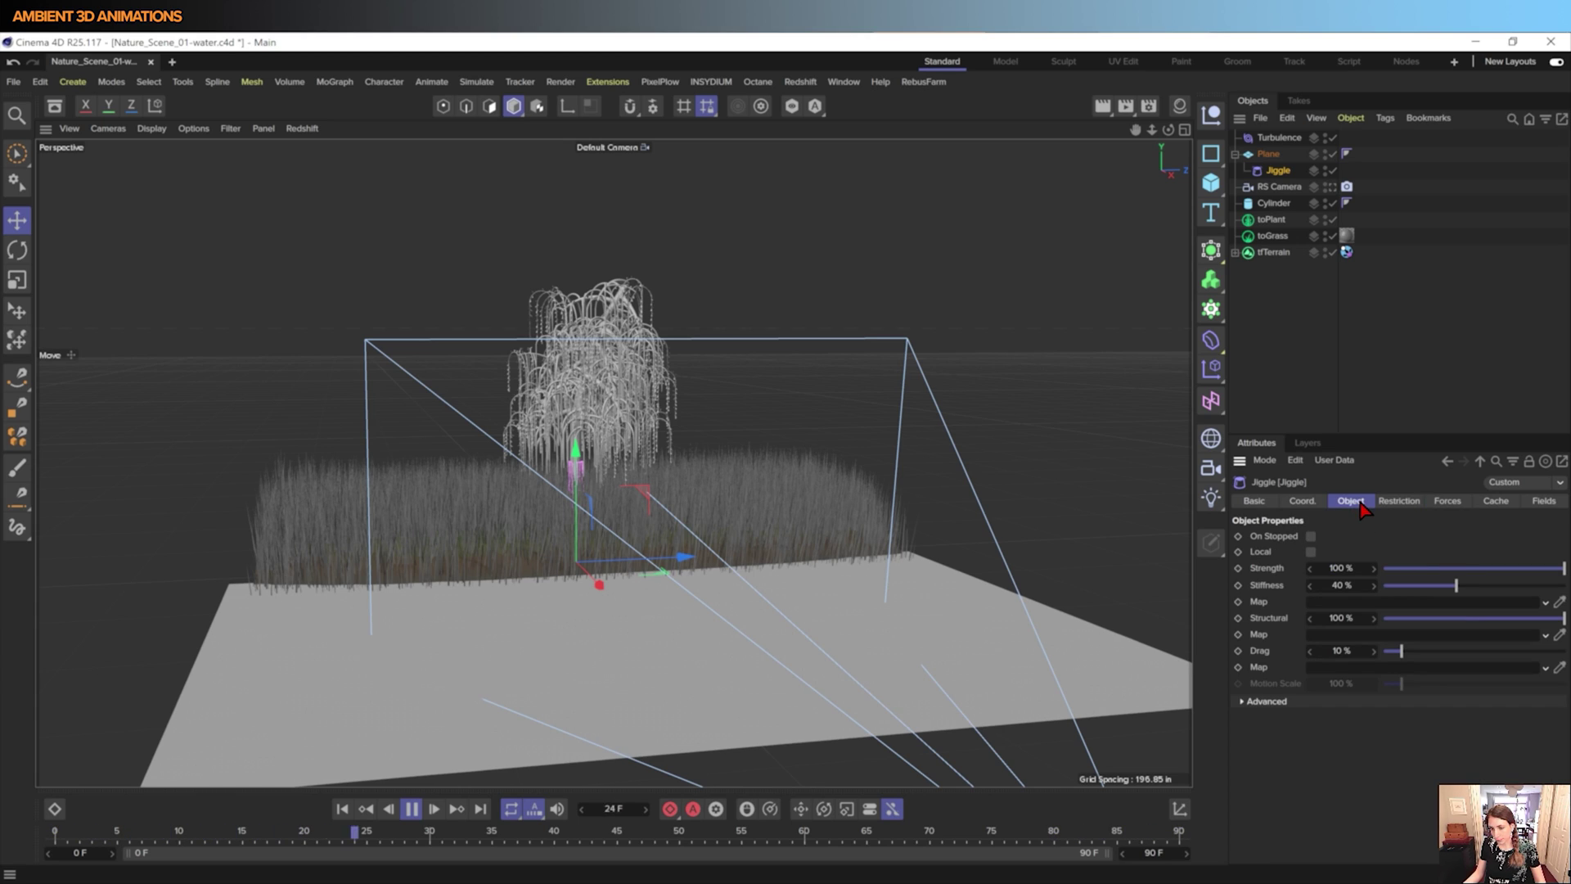
left_click_drag(1455, 586, 1445, 585)
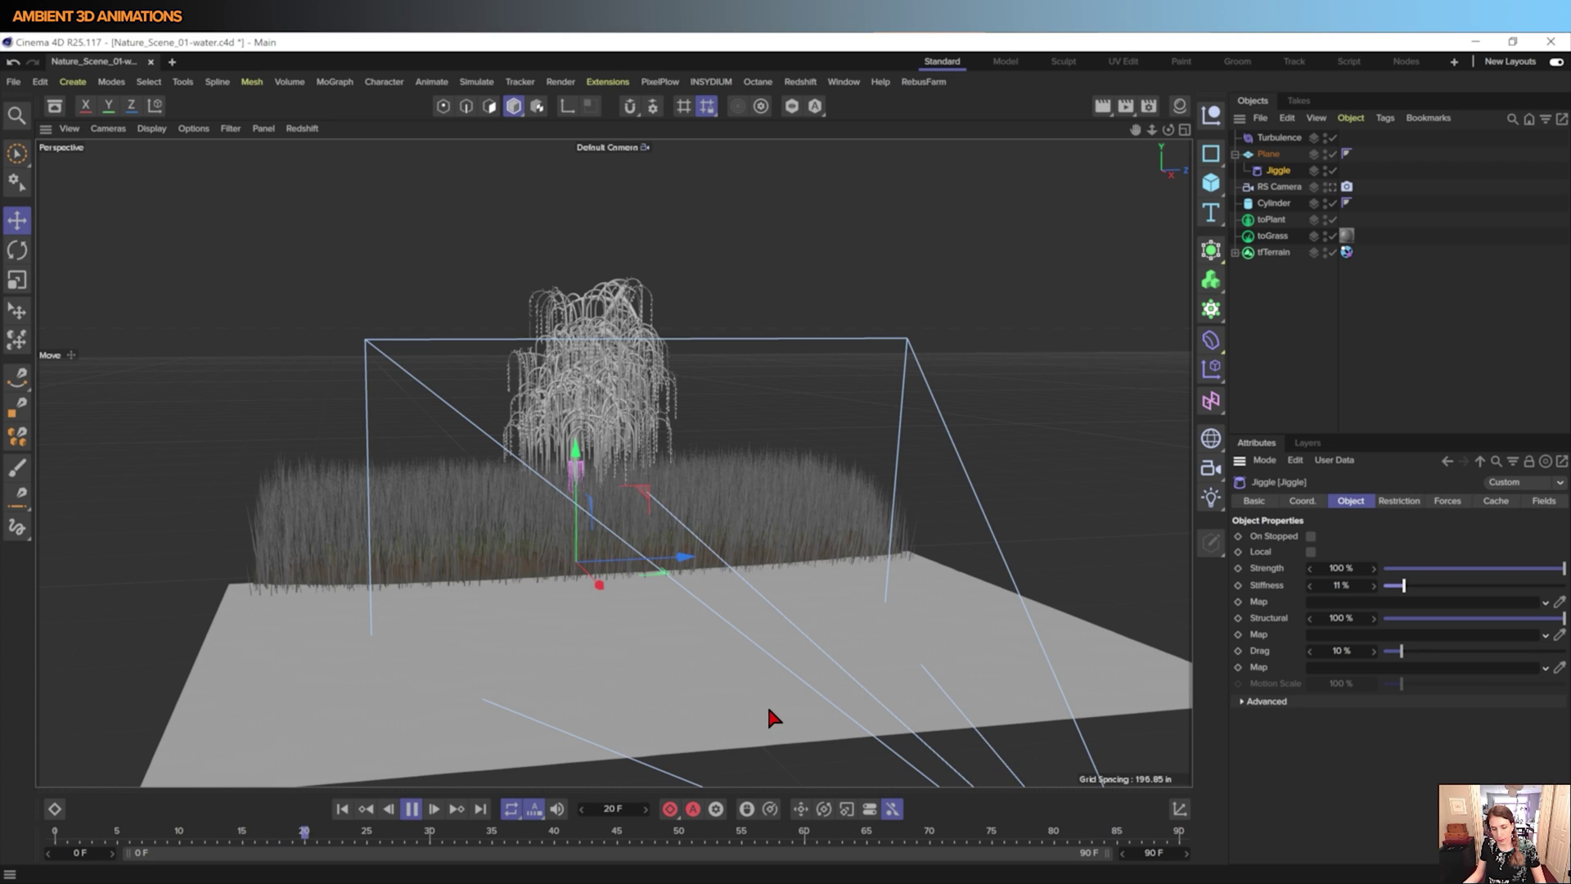
scroll(771, 717, "up", 4)
- Make the water plane editable, keeping the Jiggle nested beneath it
left_click(1268, 155)
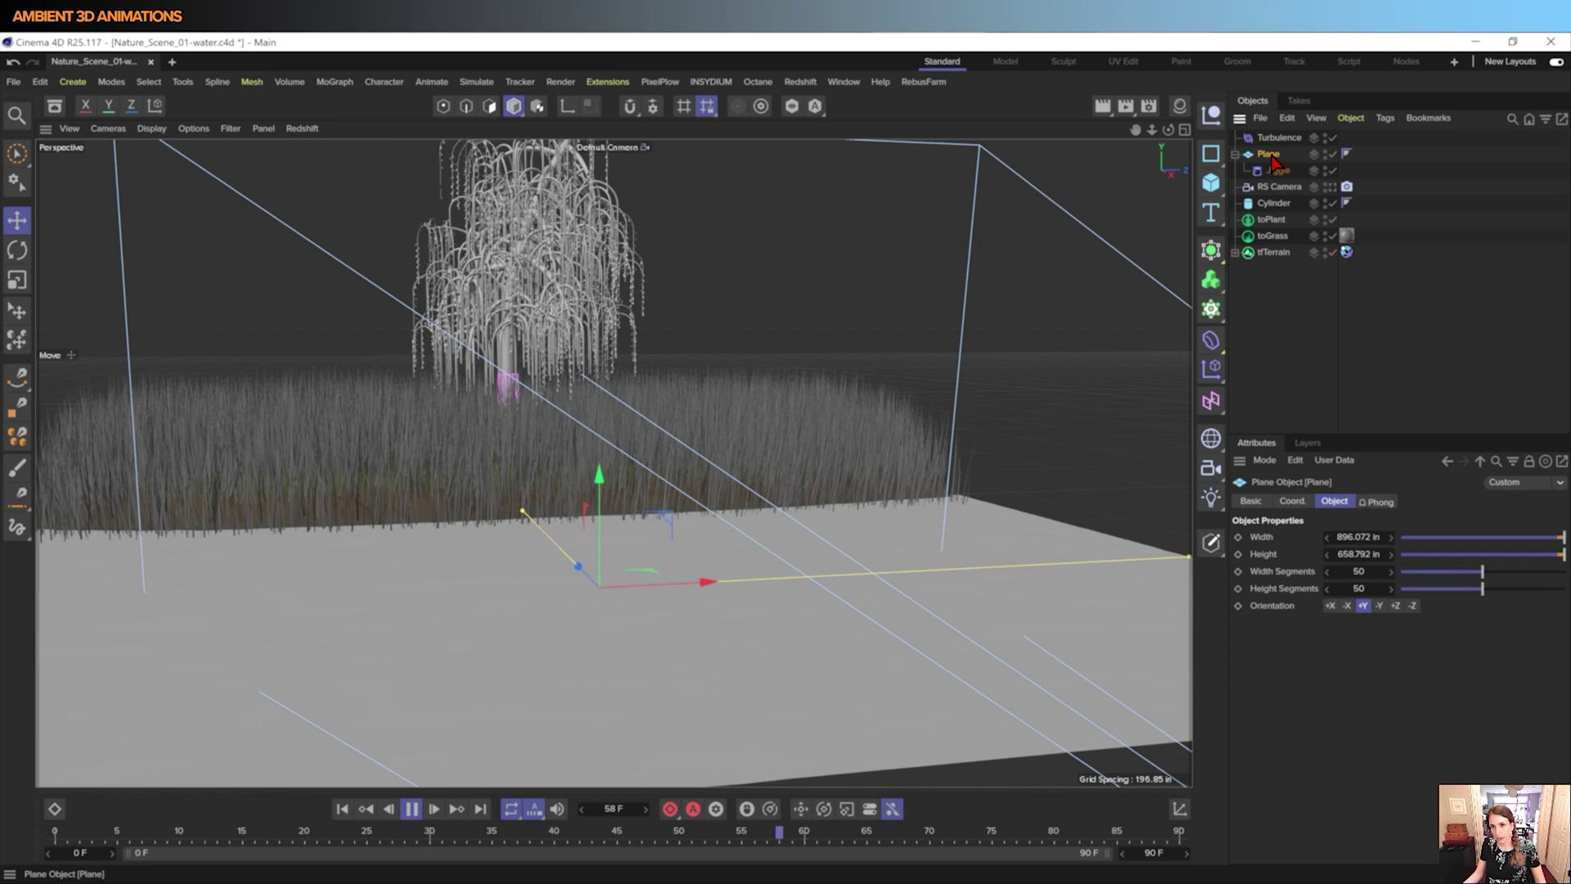
left_click(1210, 541)
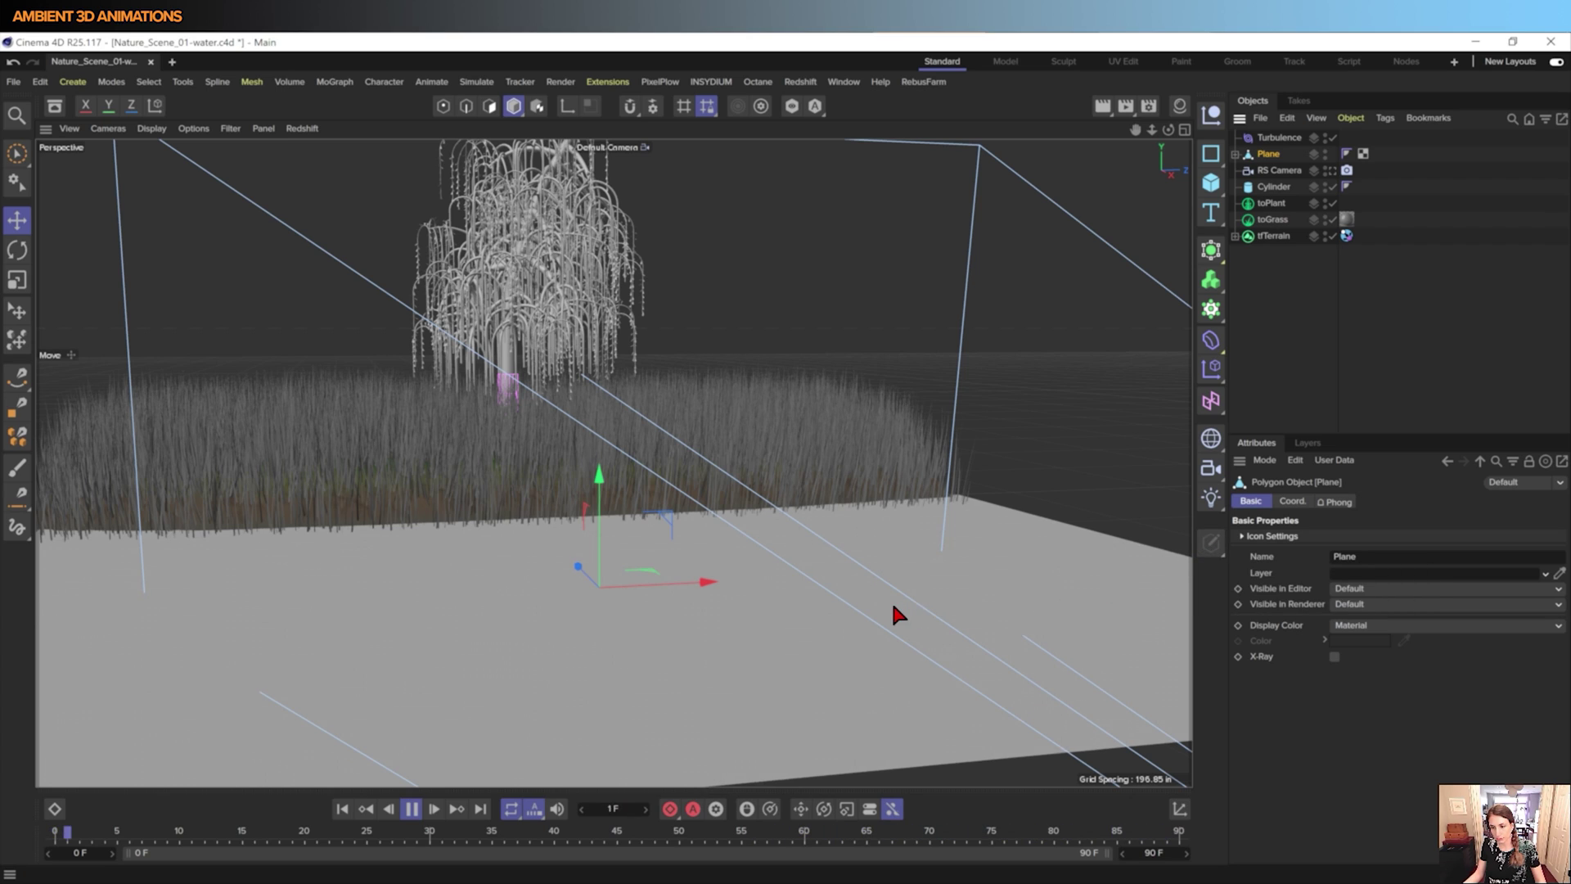
scroll(891, 601, "down", 3)
left_click(1234, 154)
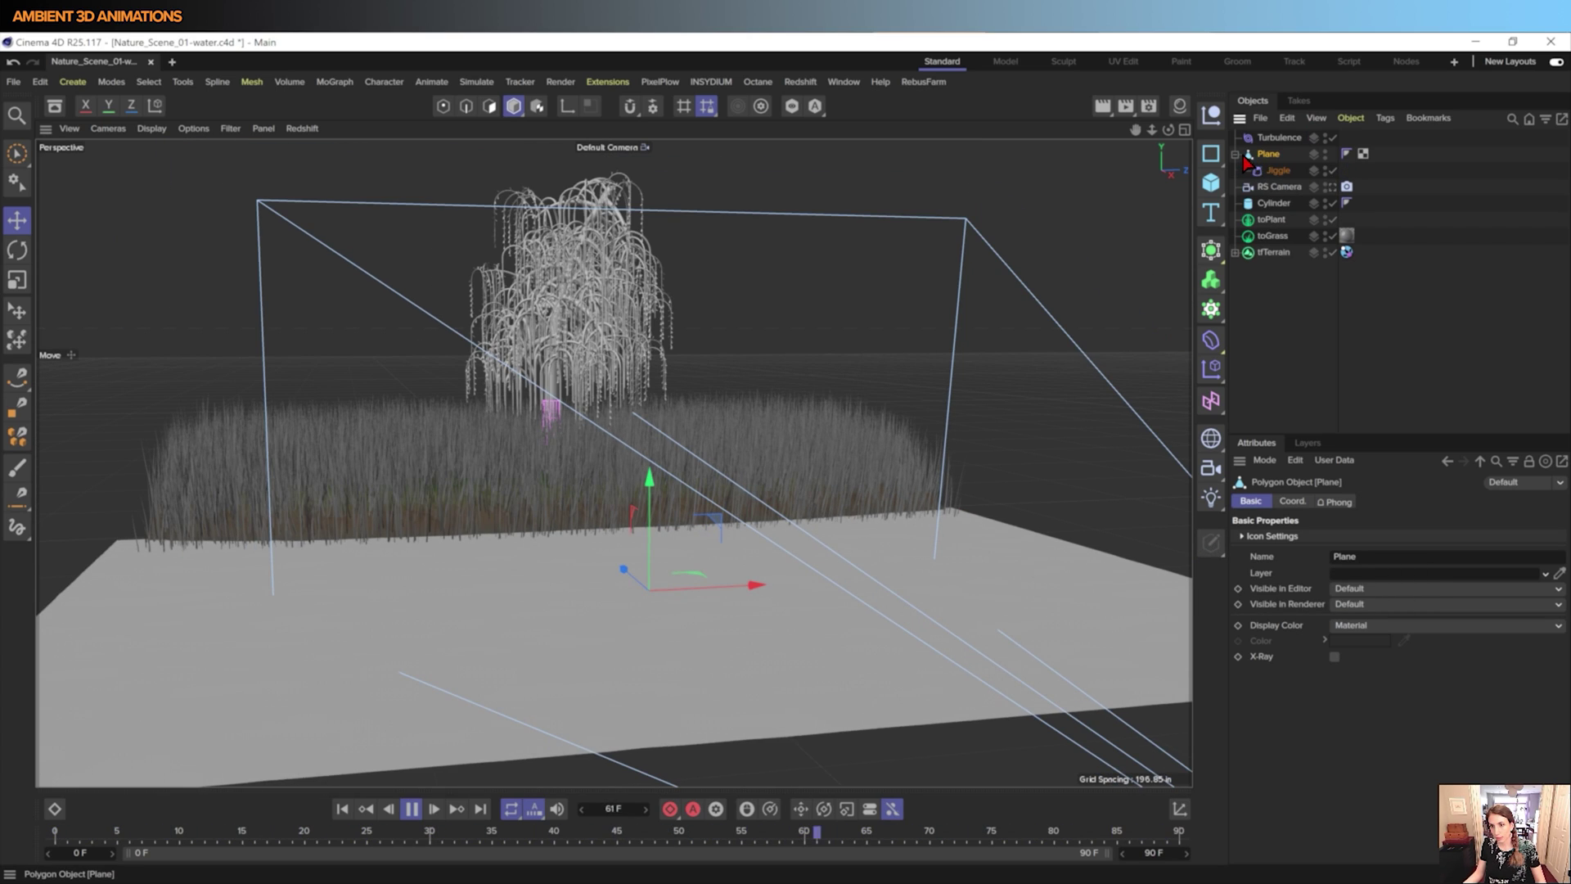
left_click(1273, 171)
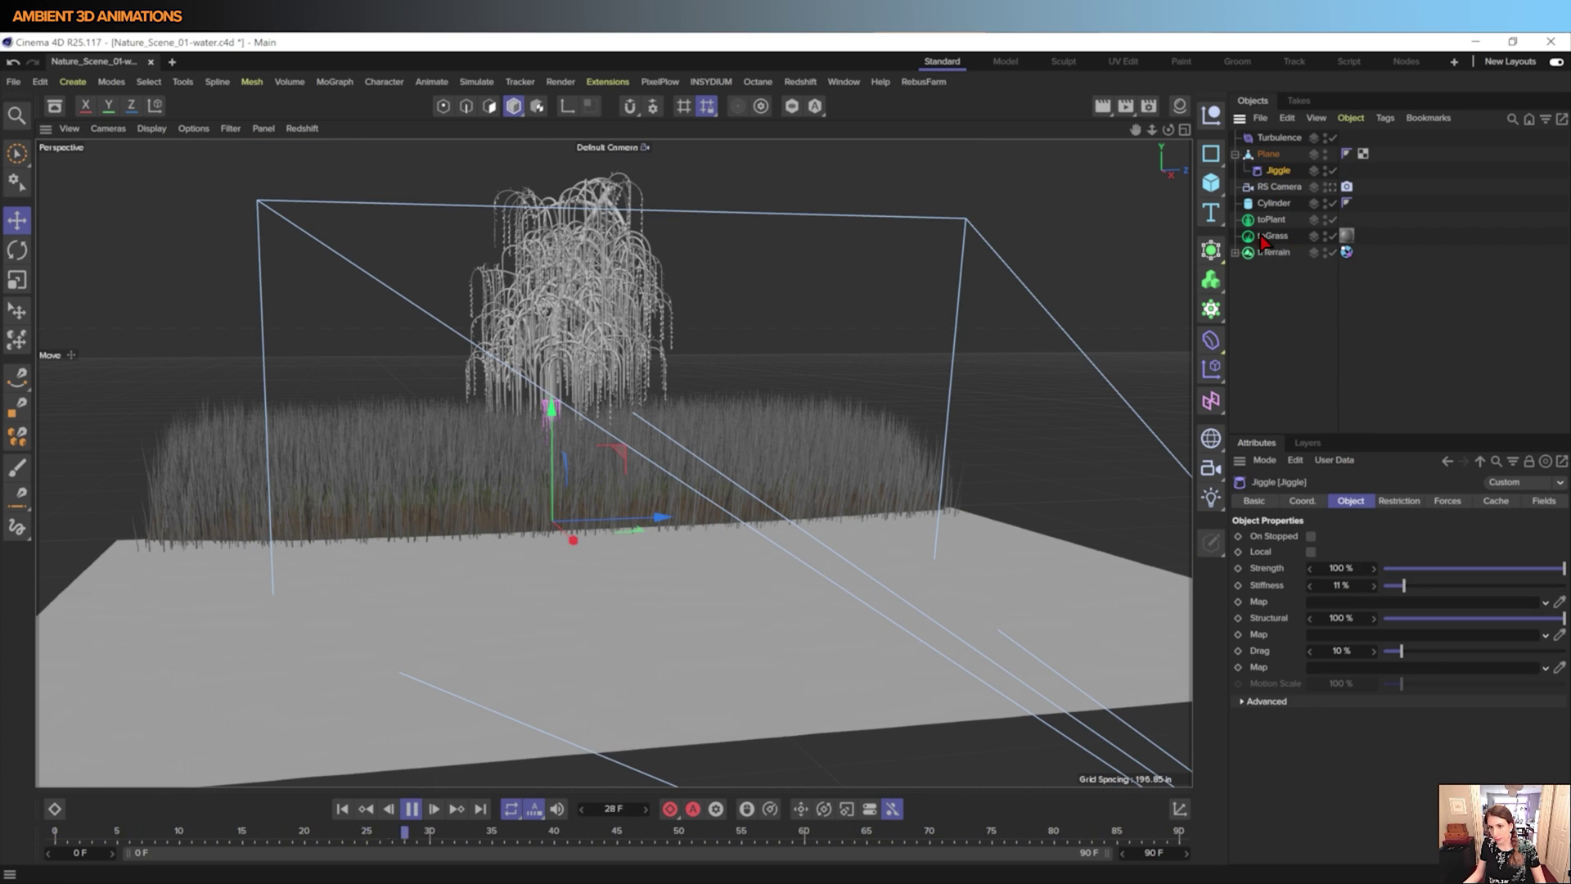
left_click(1278, 138)
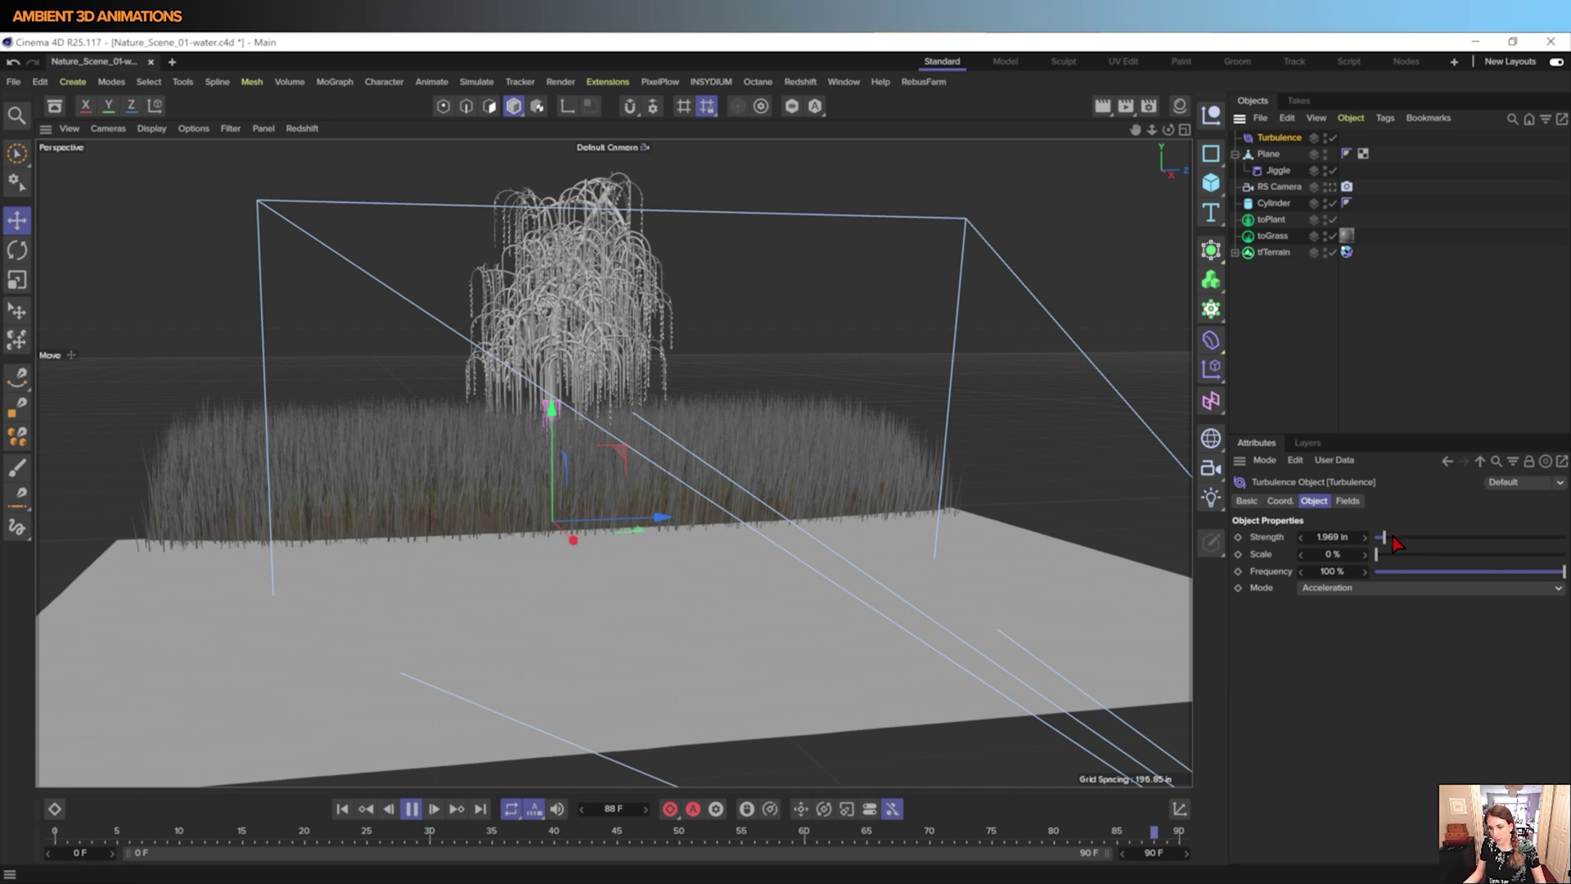
- Raise the Turbulence strength to 33.74 in, leaving its mode on Acceleration
left_click_drag(1385, 539, 1383, 539)
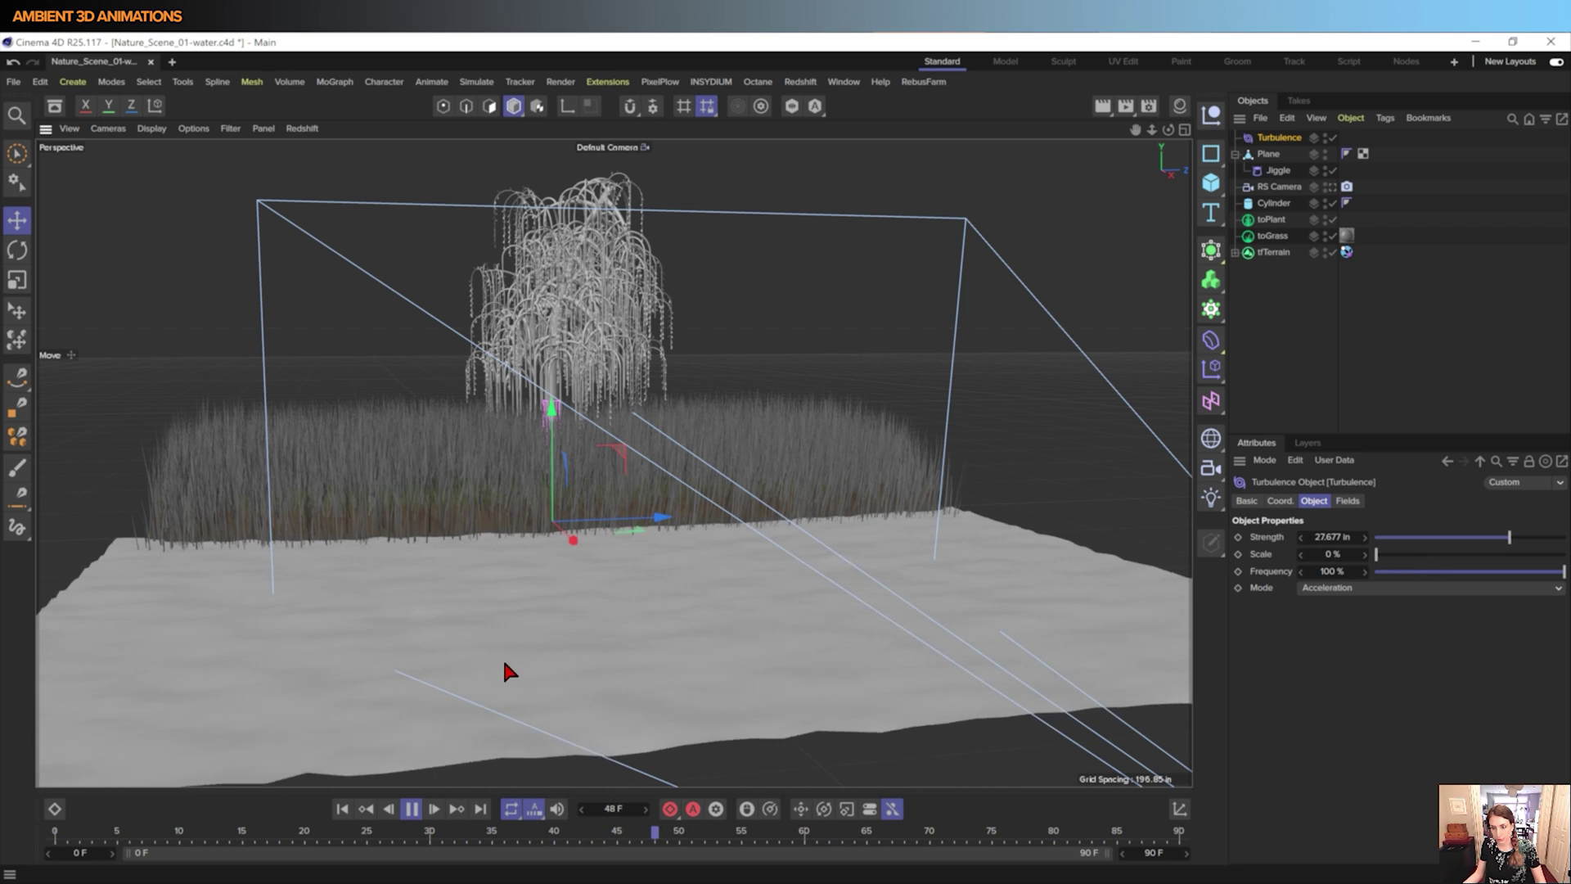
scroll(550, 672, "up", 2)
left_click_drag(553, 672, 724, 640, "alt")
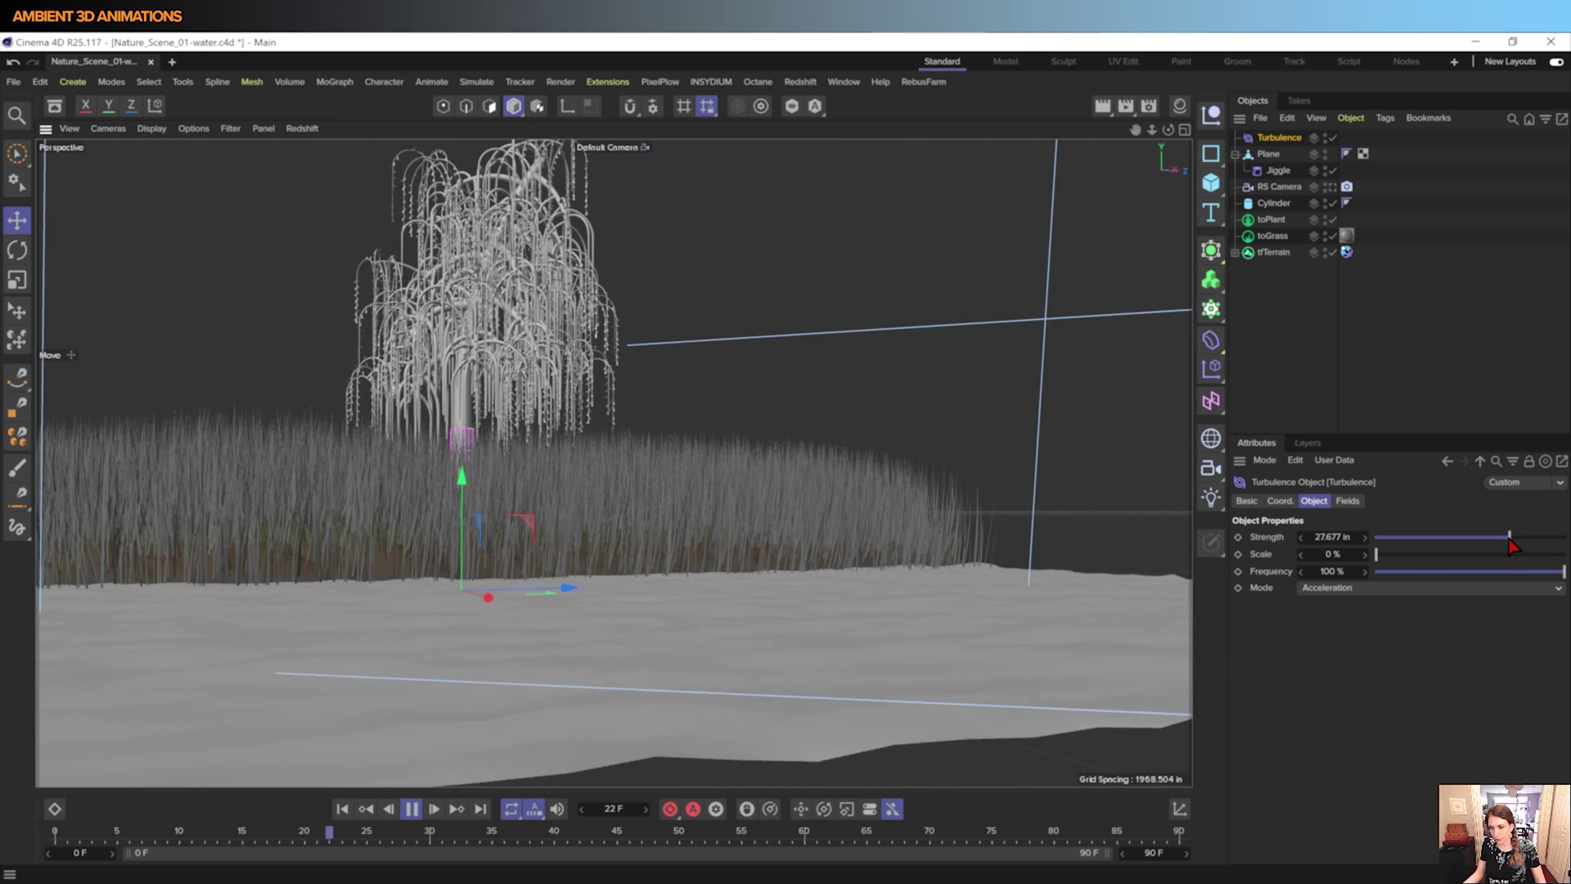
left_click_drag(1513, 540, 1539, 540)
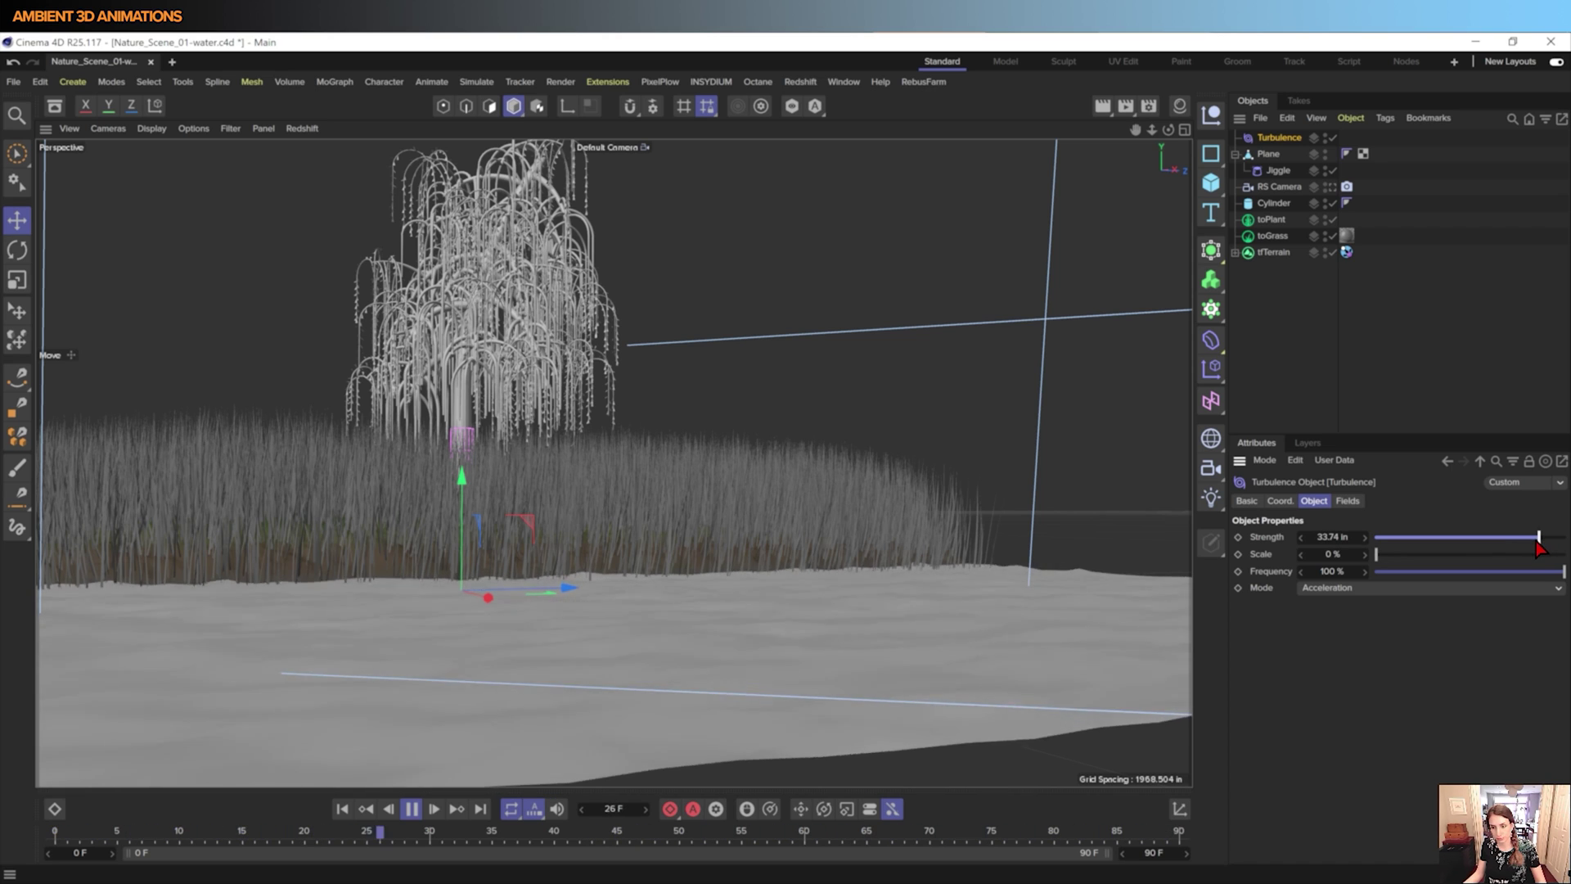
left_click(1343, 591)
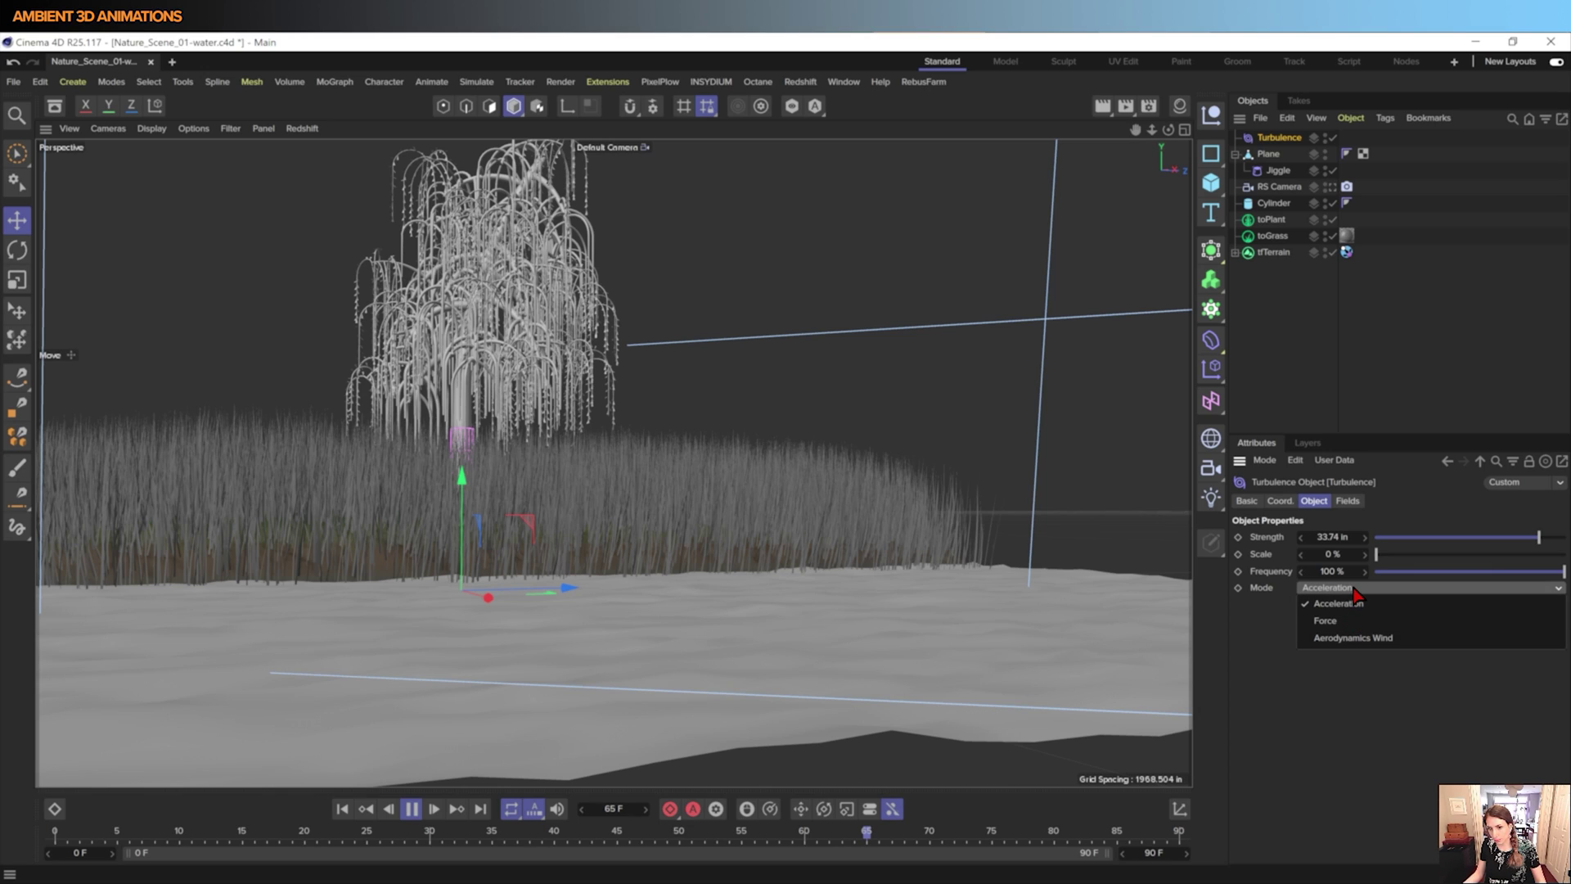
left_click(1343, 625)
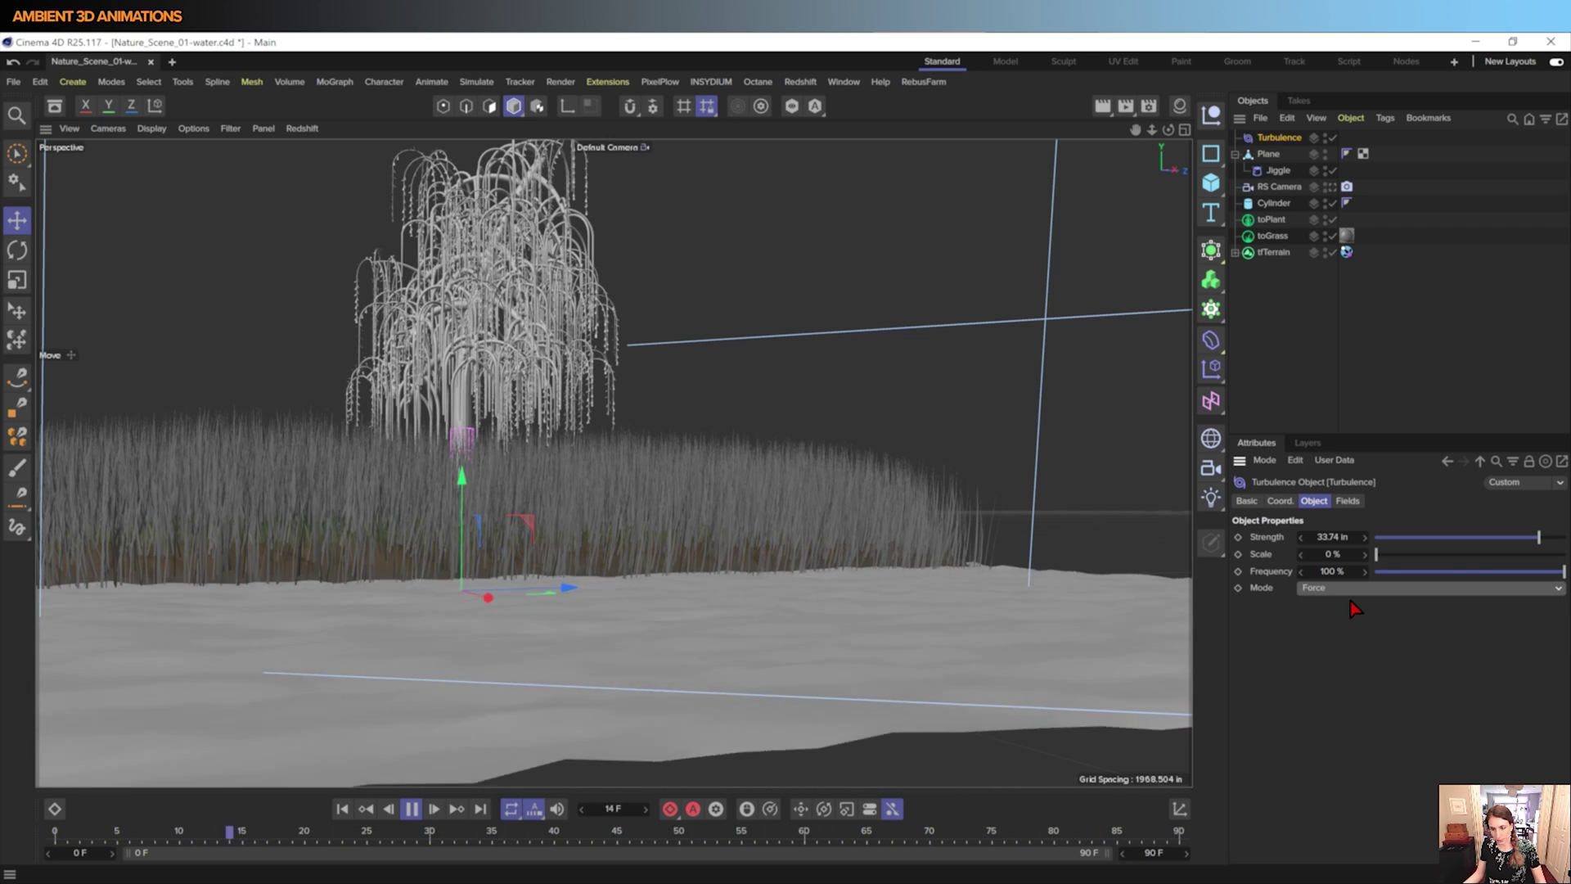
left_click(1356, 593)
left_click(1350, 599)
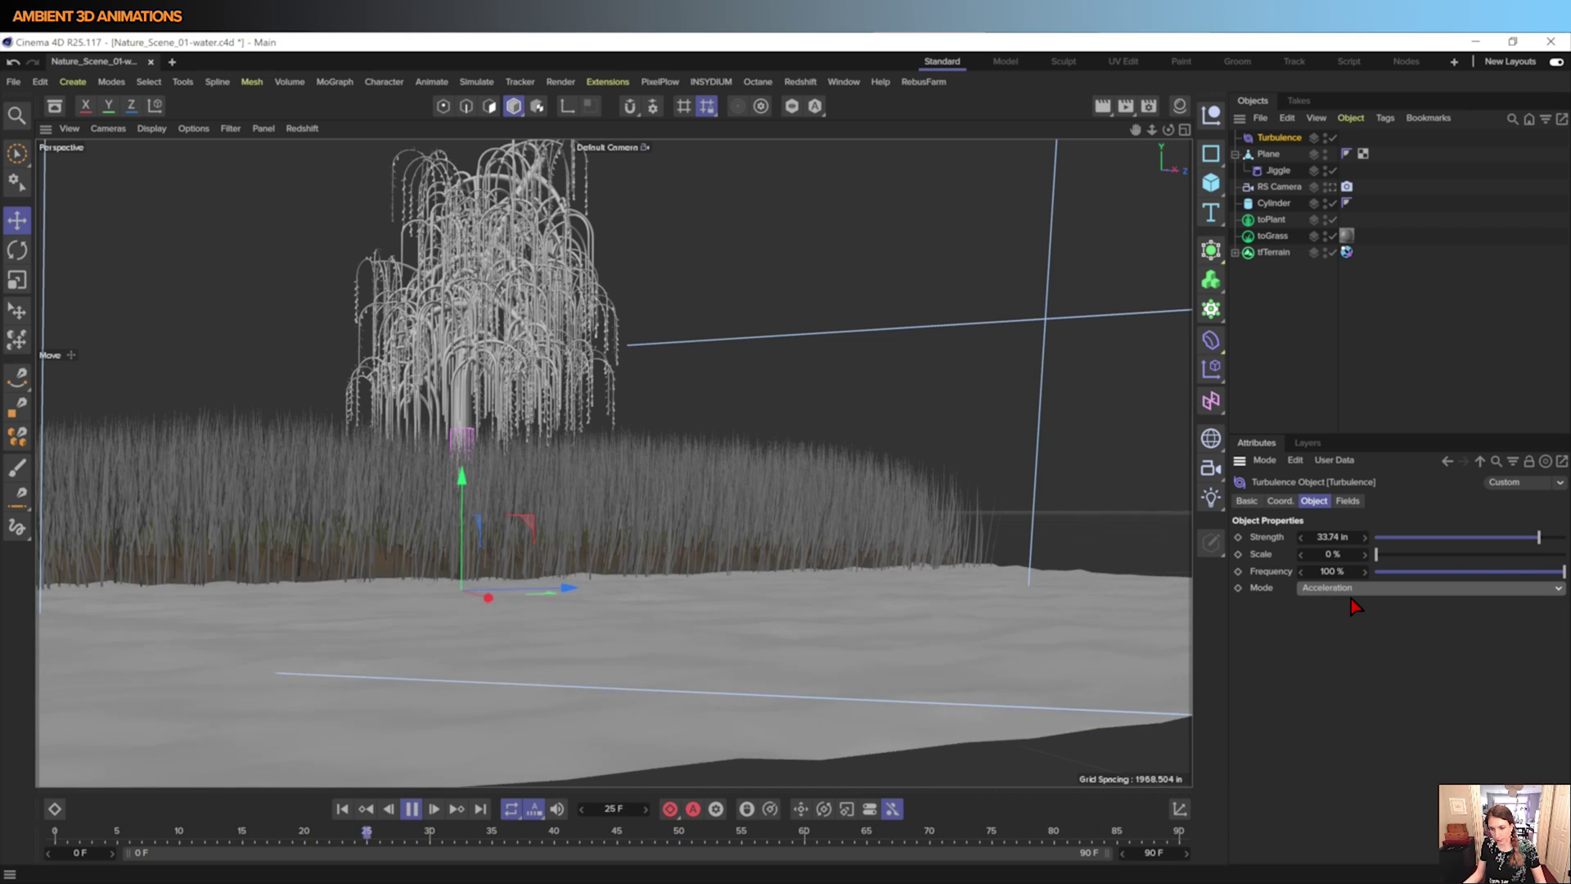
left_click(1359, 587)
left_click(1358, 639)
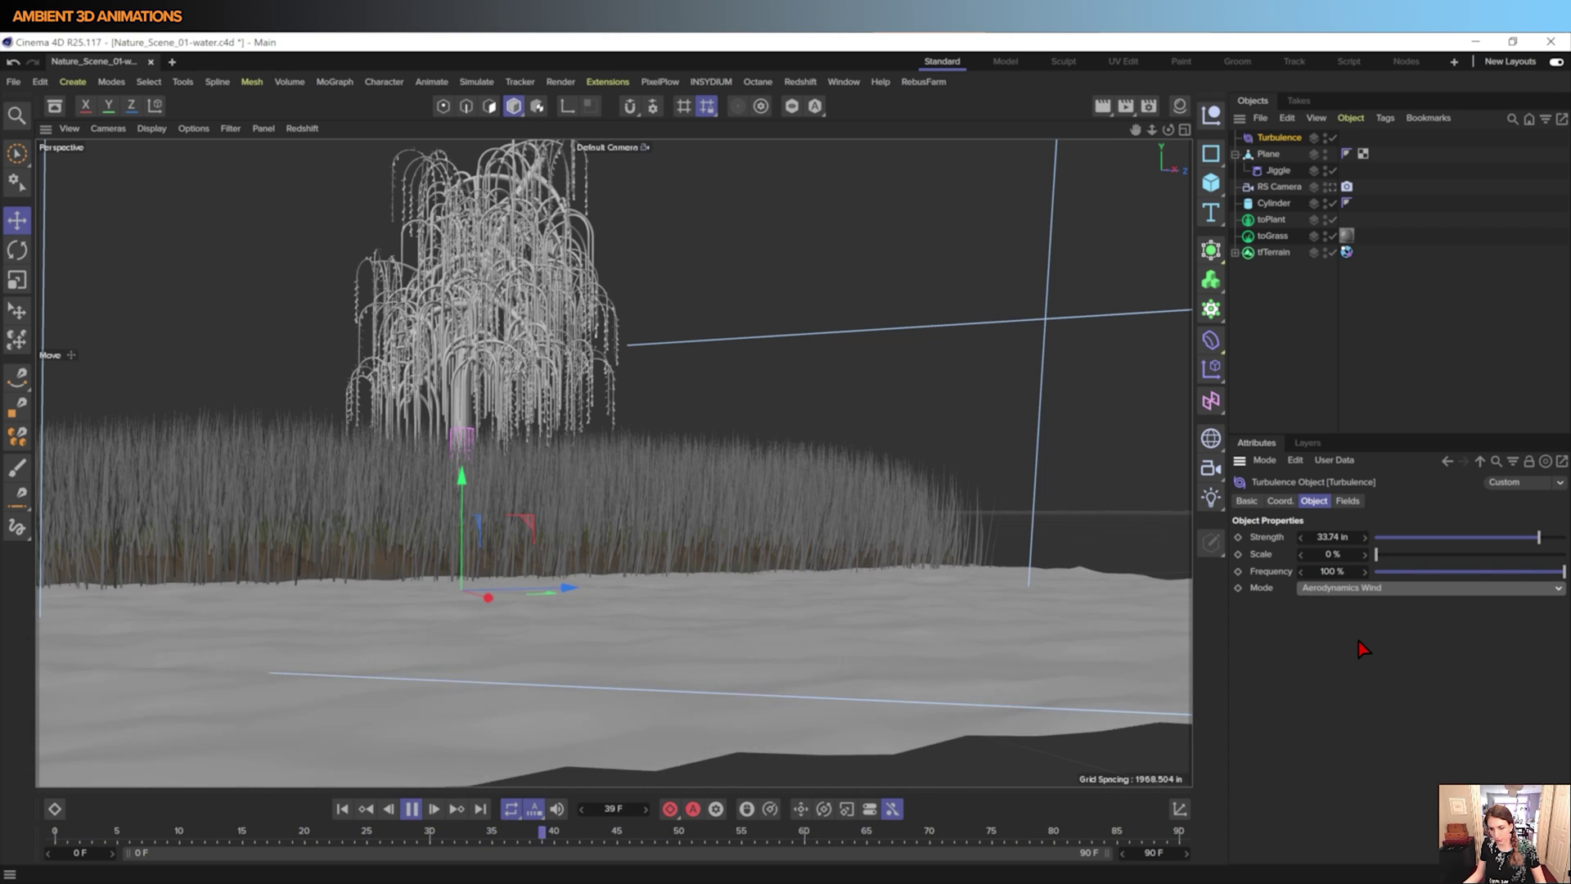
left_click(1380, 589)
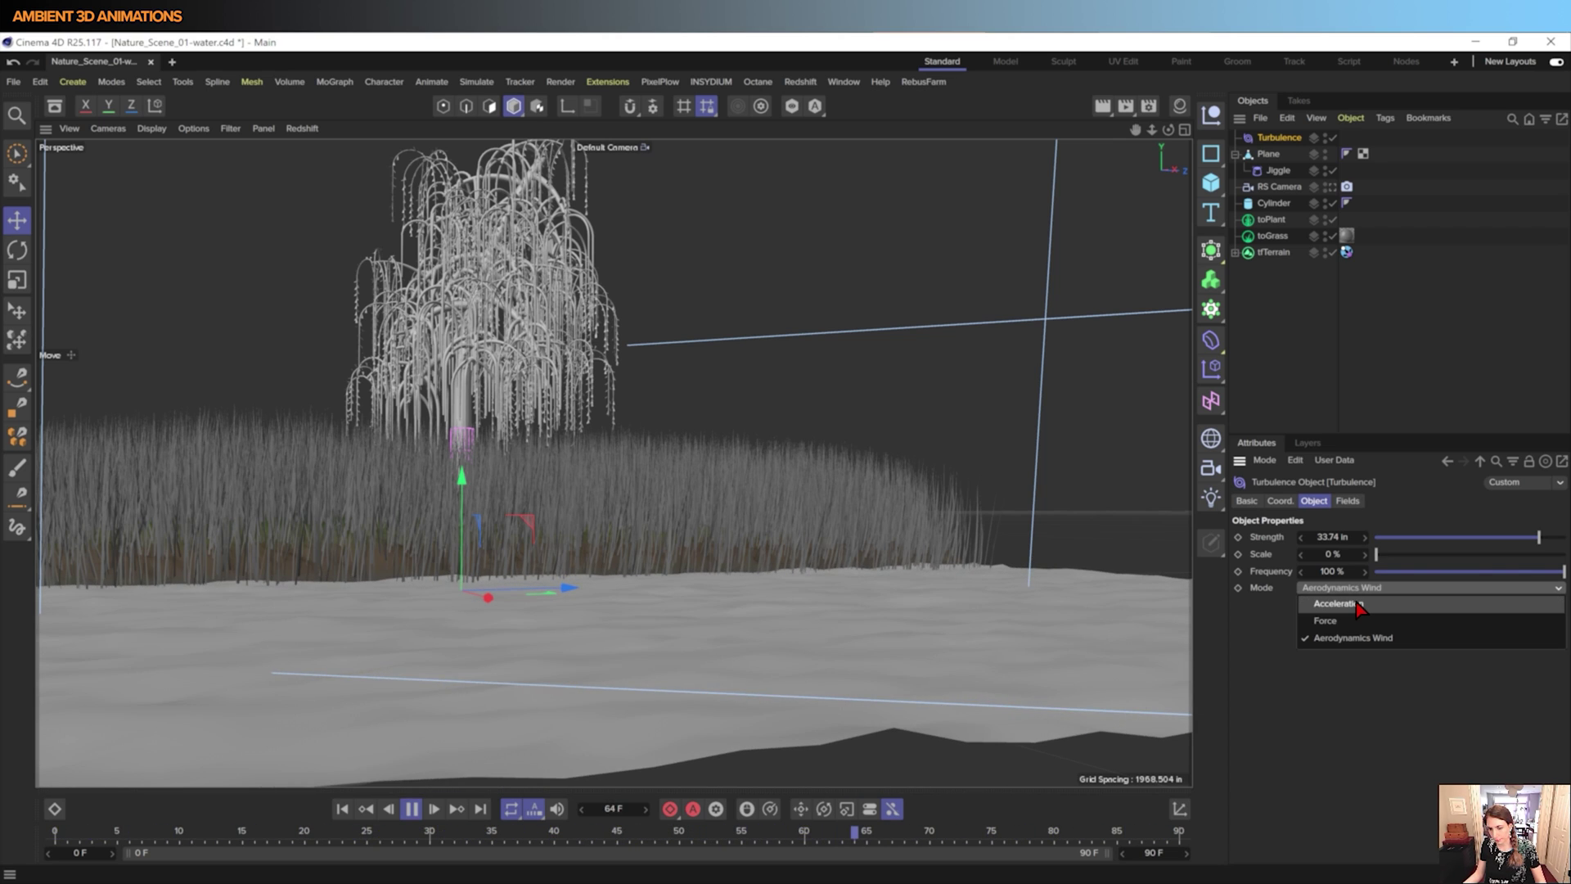
left_click(1358, 605)
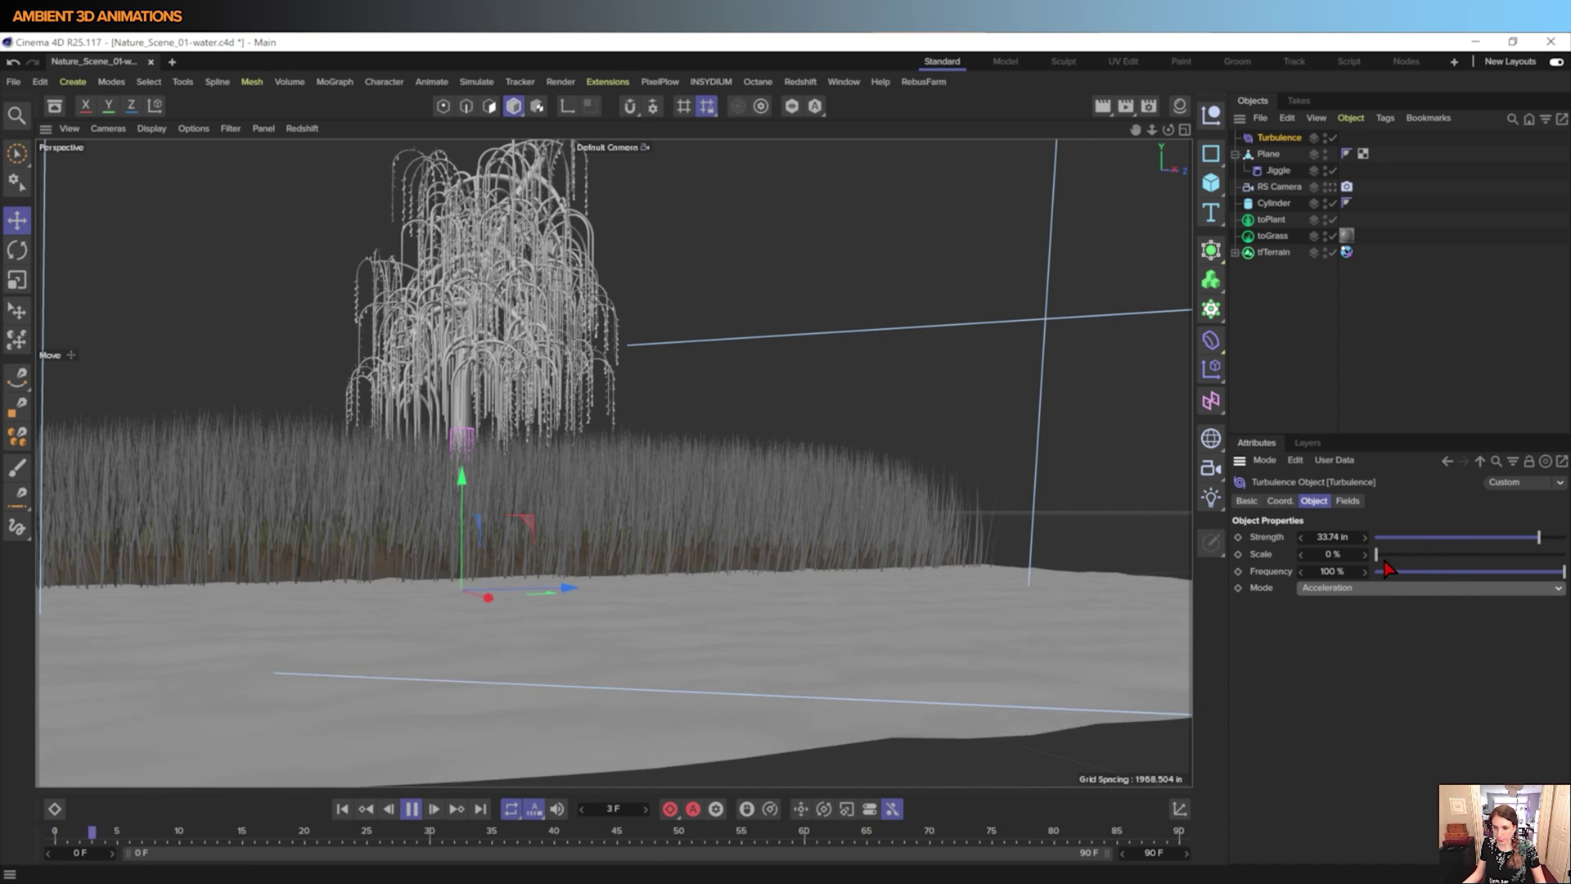
- Lower the Turbulence frequency to 49.36 % and return its scale to 0 %
left_click_drag(1377, 554, 1455, 554)
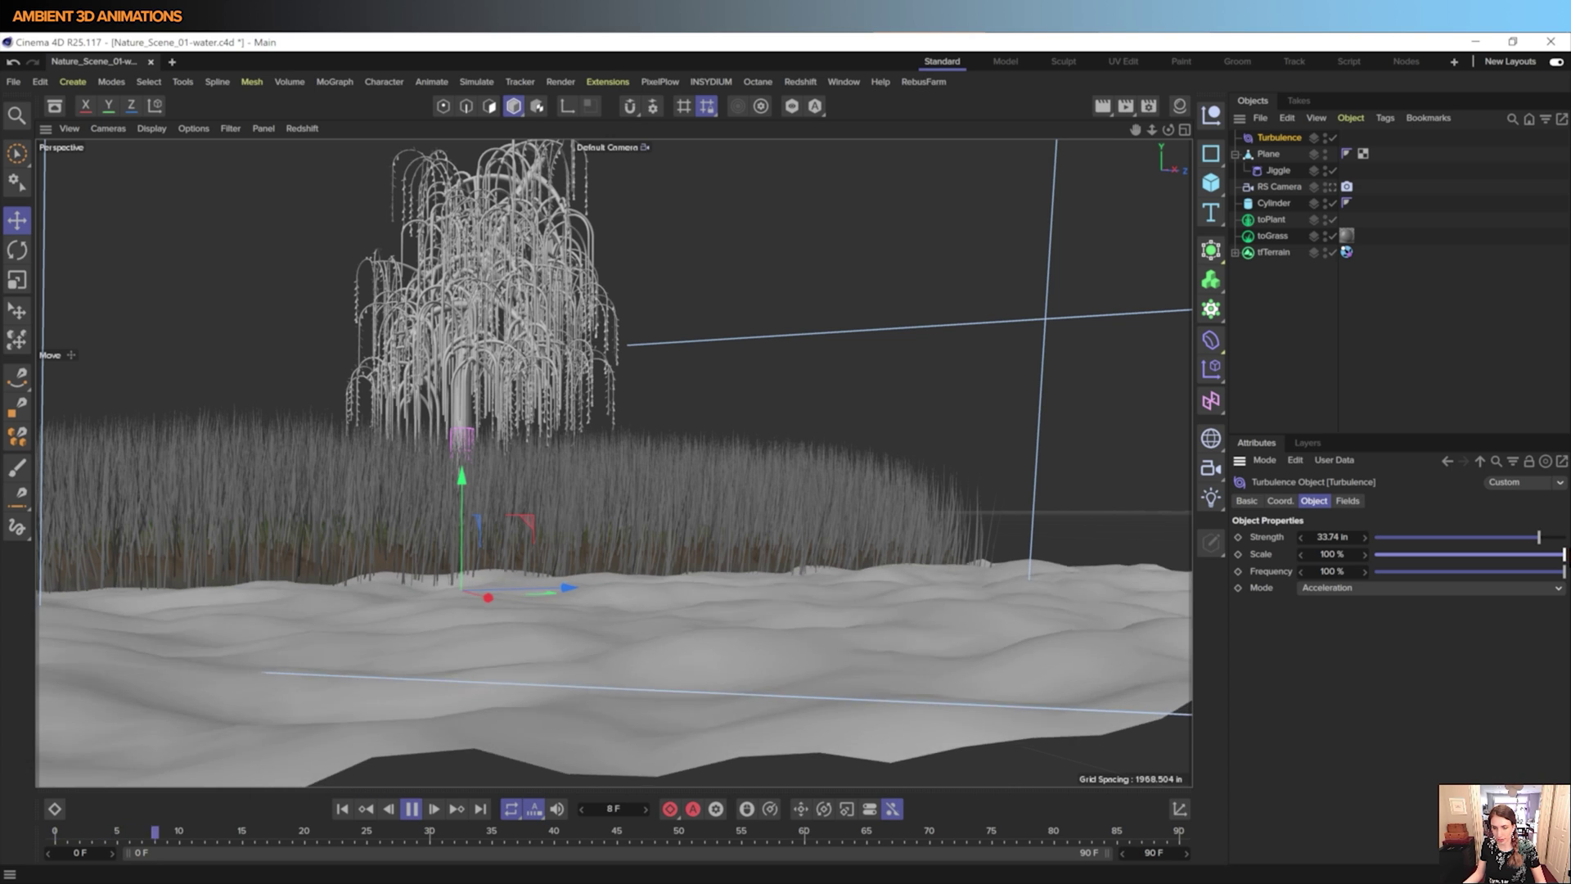
left_click_drag(1564, 576, 1481, 578)
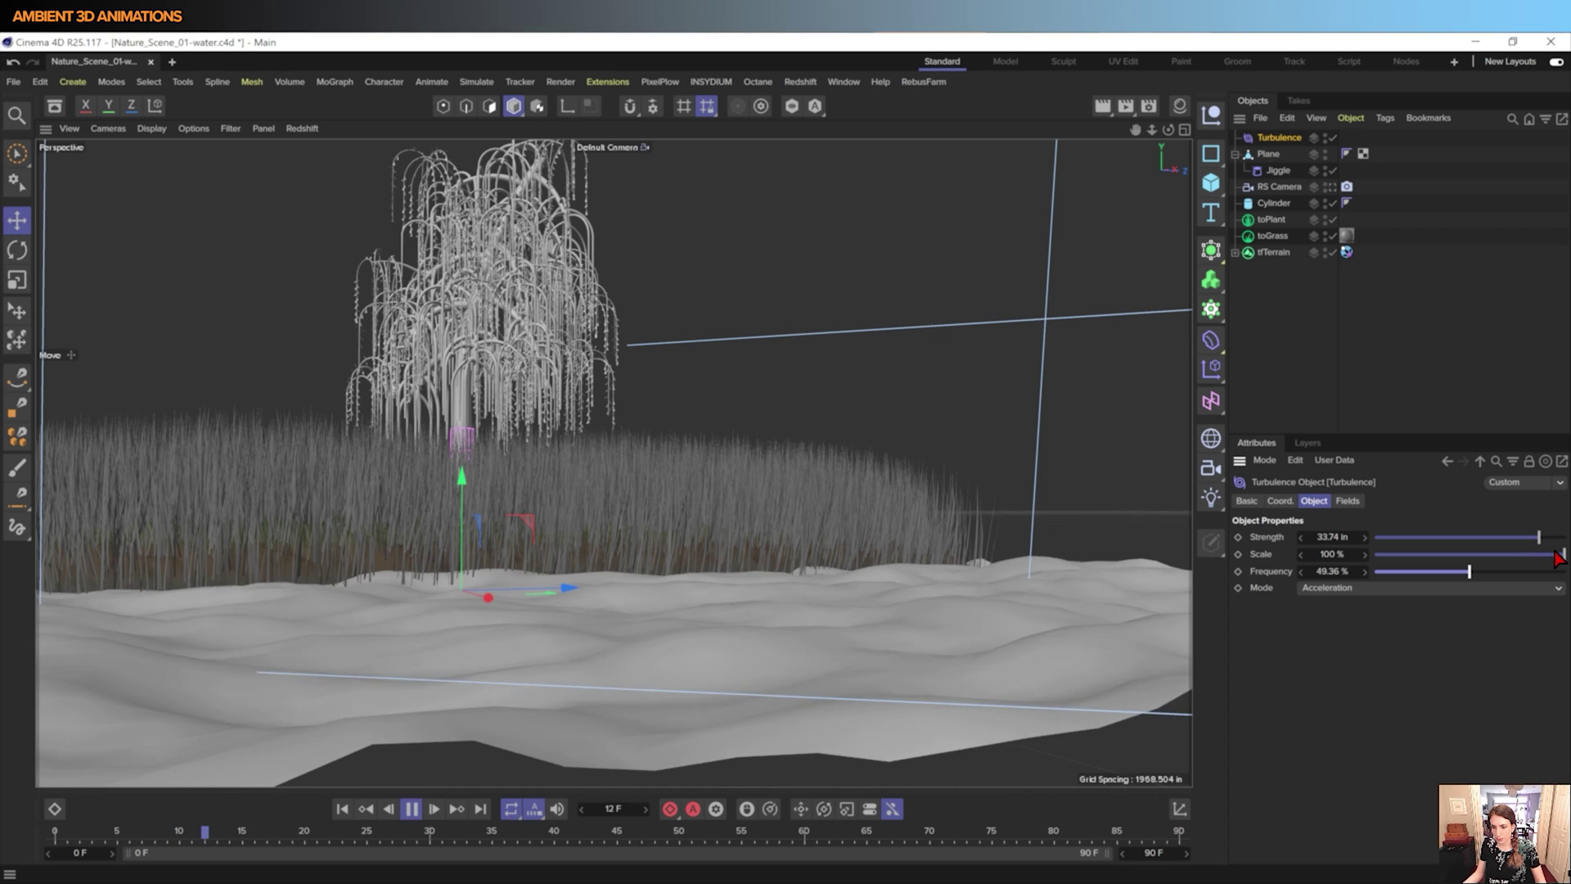
left_click_drag(1559, 556, 1319, 554)
- Select the Jiggle, pause the animation and orbit the view across the water
scroll(791, 653, "up", 3)
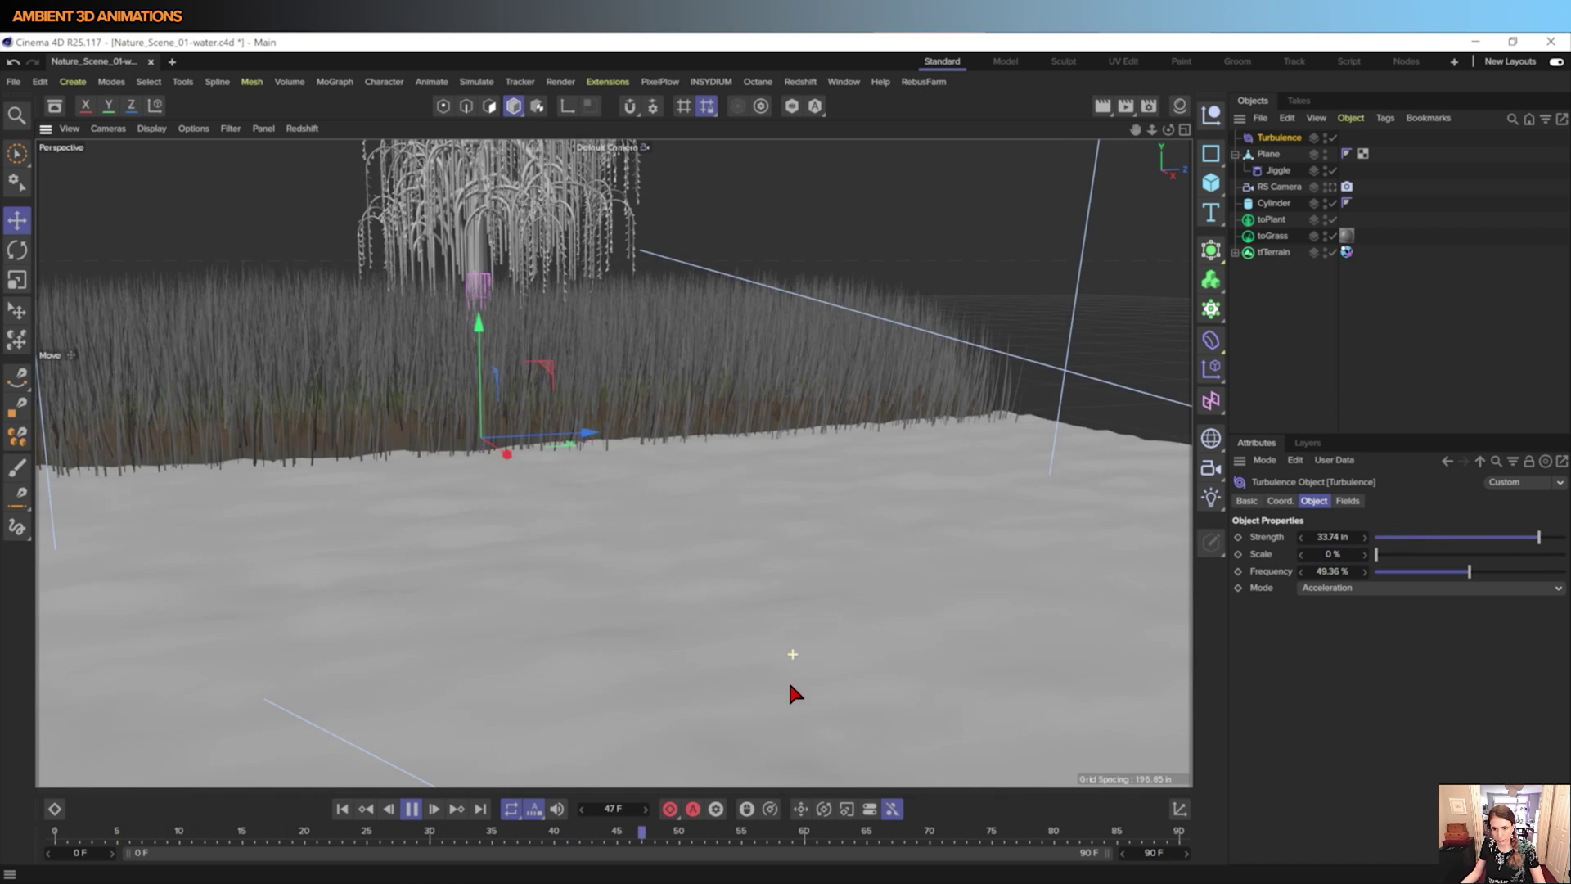
scroll(792, 667, "down", 3)
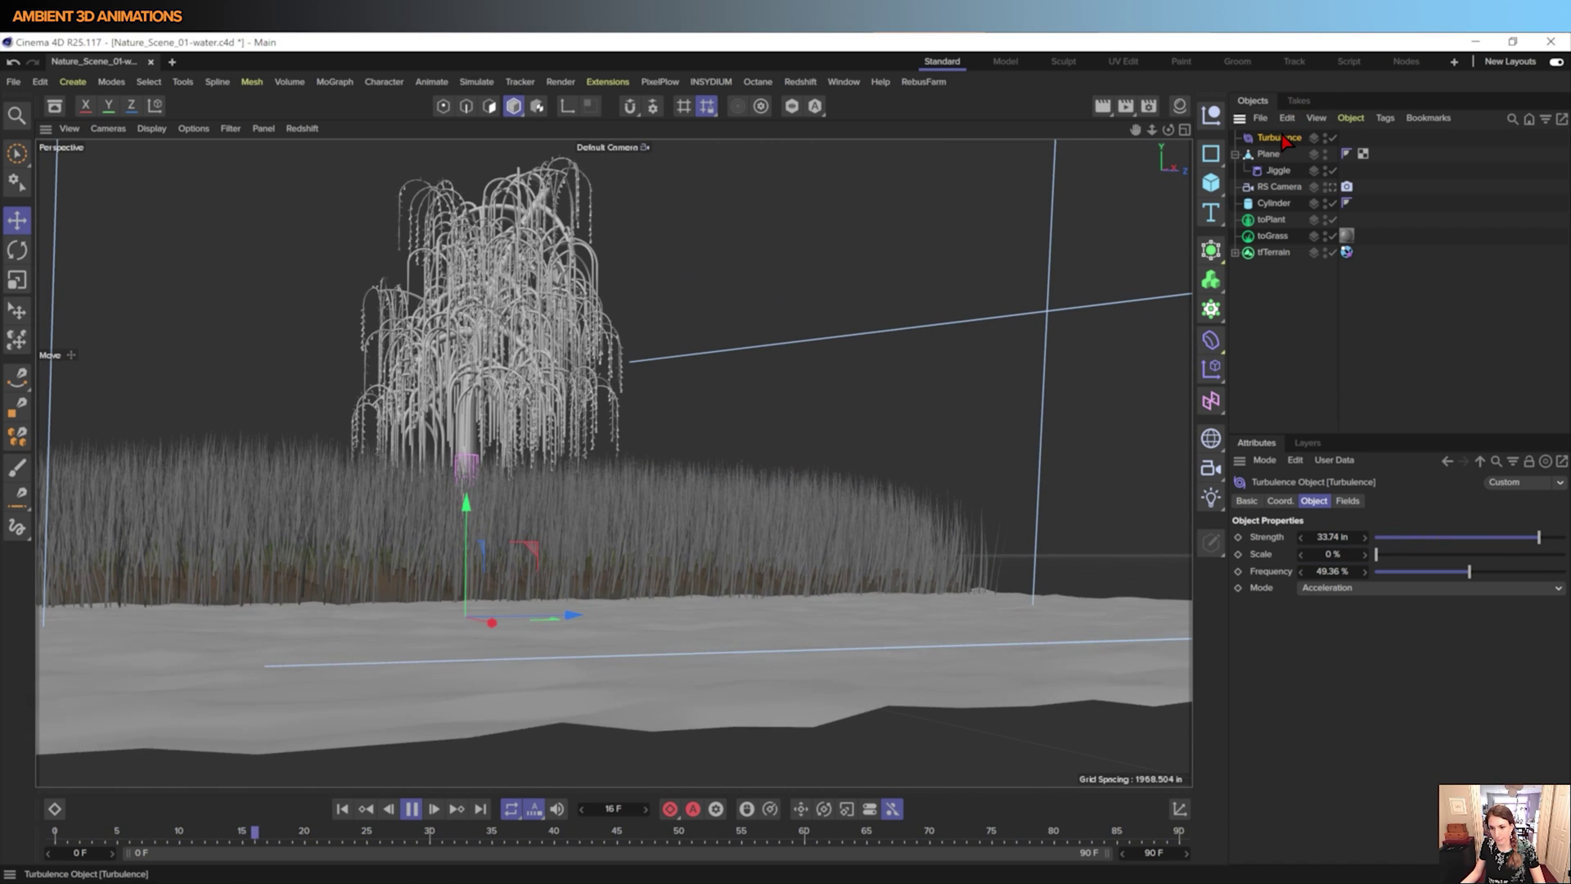
left_click(1278, 170)
key("t")
left_click(411, 809)
left_click_drag(553, 575, 622, 425, "alt")
scroll(641, 366, "up", 3)
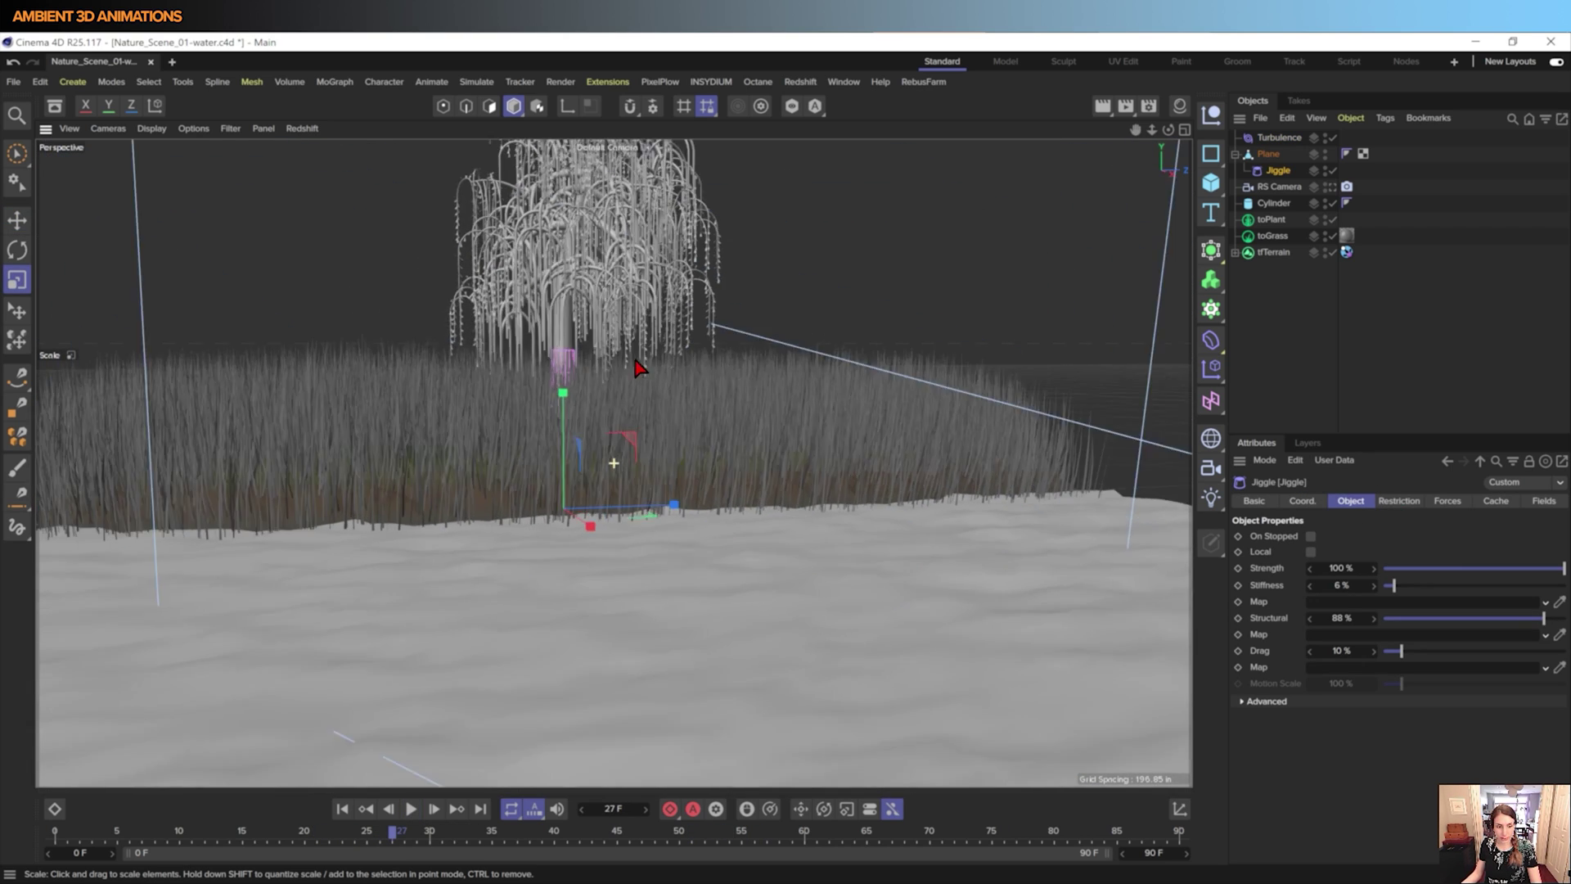
left_click_drag(640, 367, 874, 601, "alt")
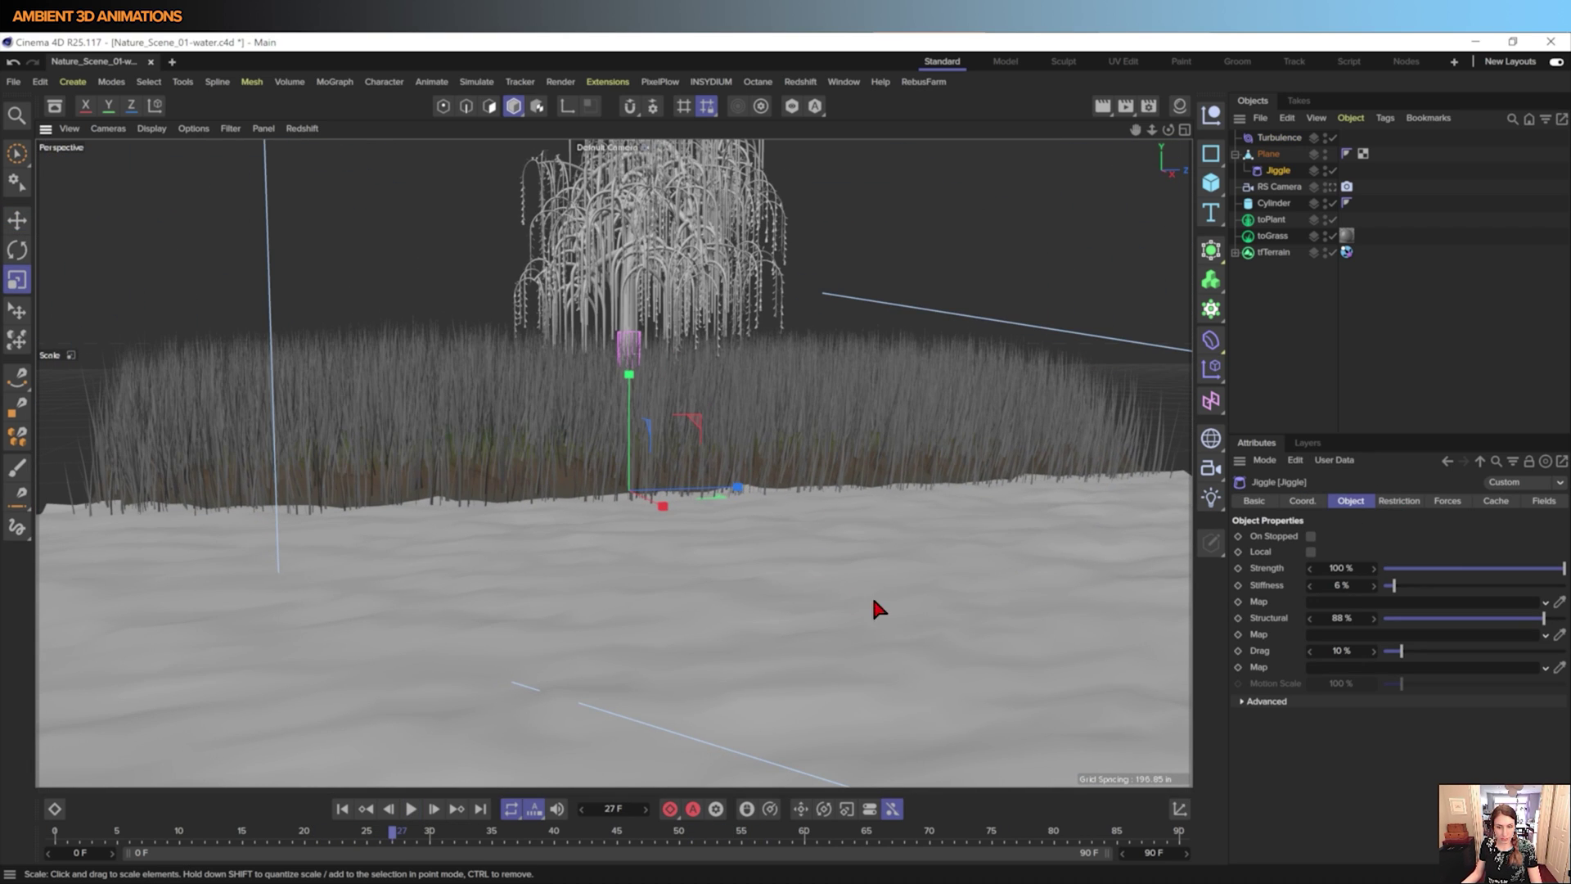
- Nest the water plane under a new Subdivision Surface and view through RS Camera
left_click(1269, 155)
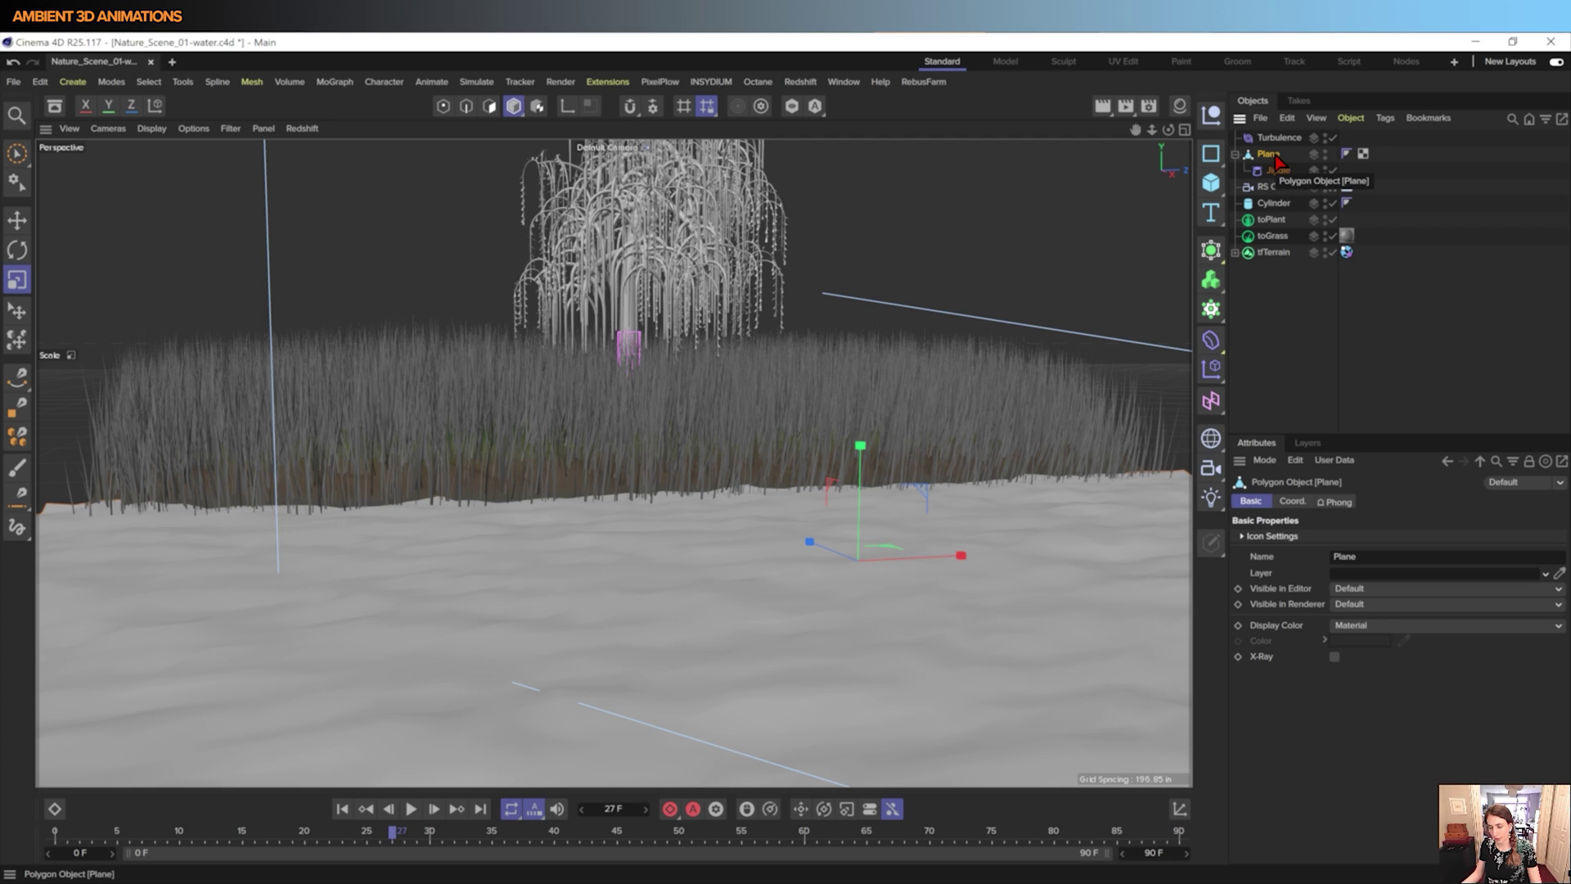
left_click(1213, 250)
mouse_move(1293, 137)
left_mouse_down()
mouse_move(1276, 174)
mouse_move(1286, 162)
left_mouse_up()
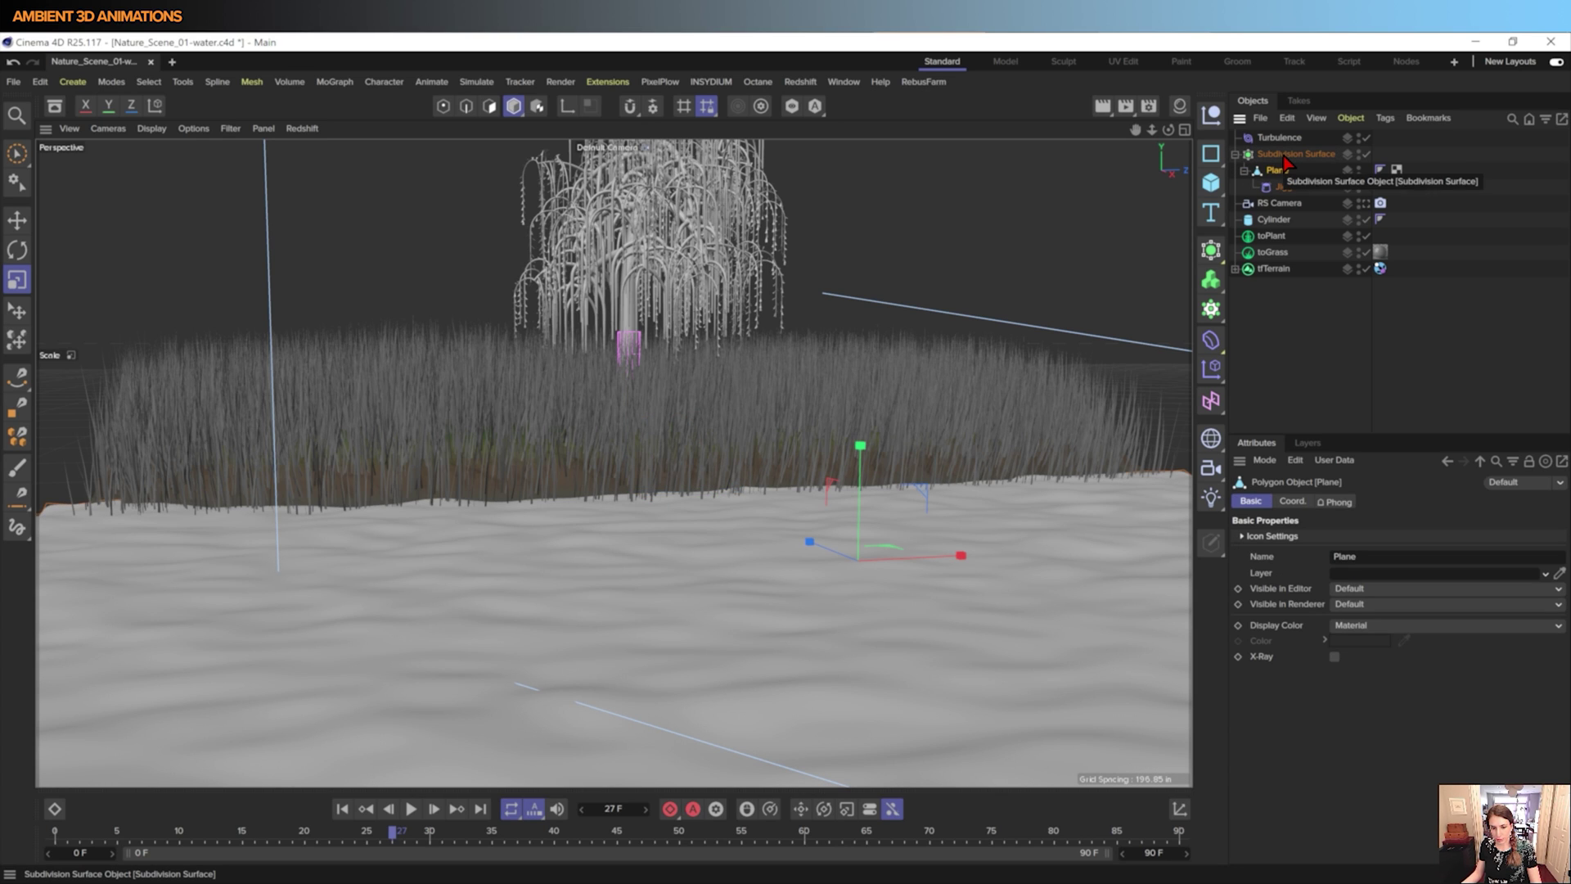
left_click_drag(715, 657, 758, 689, "alt")
right_click_drag(760, 696, 745, 717, "alt")
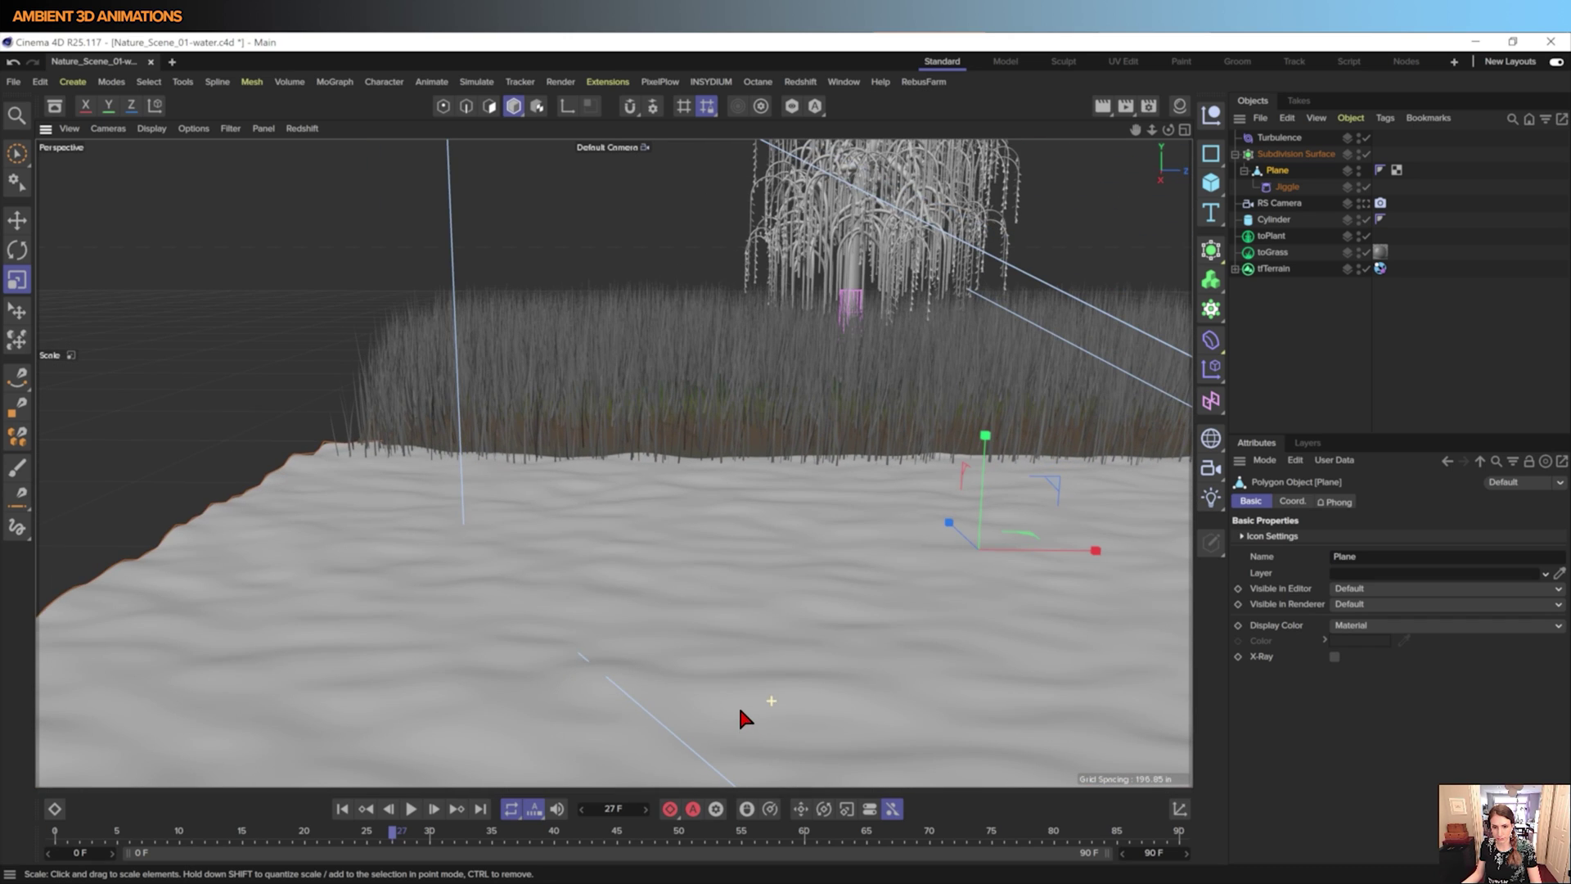
left_click(1365, 205)
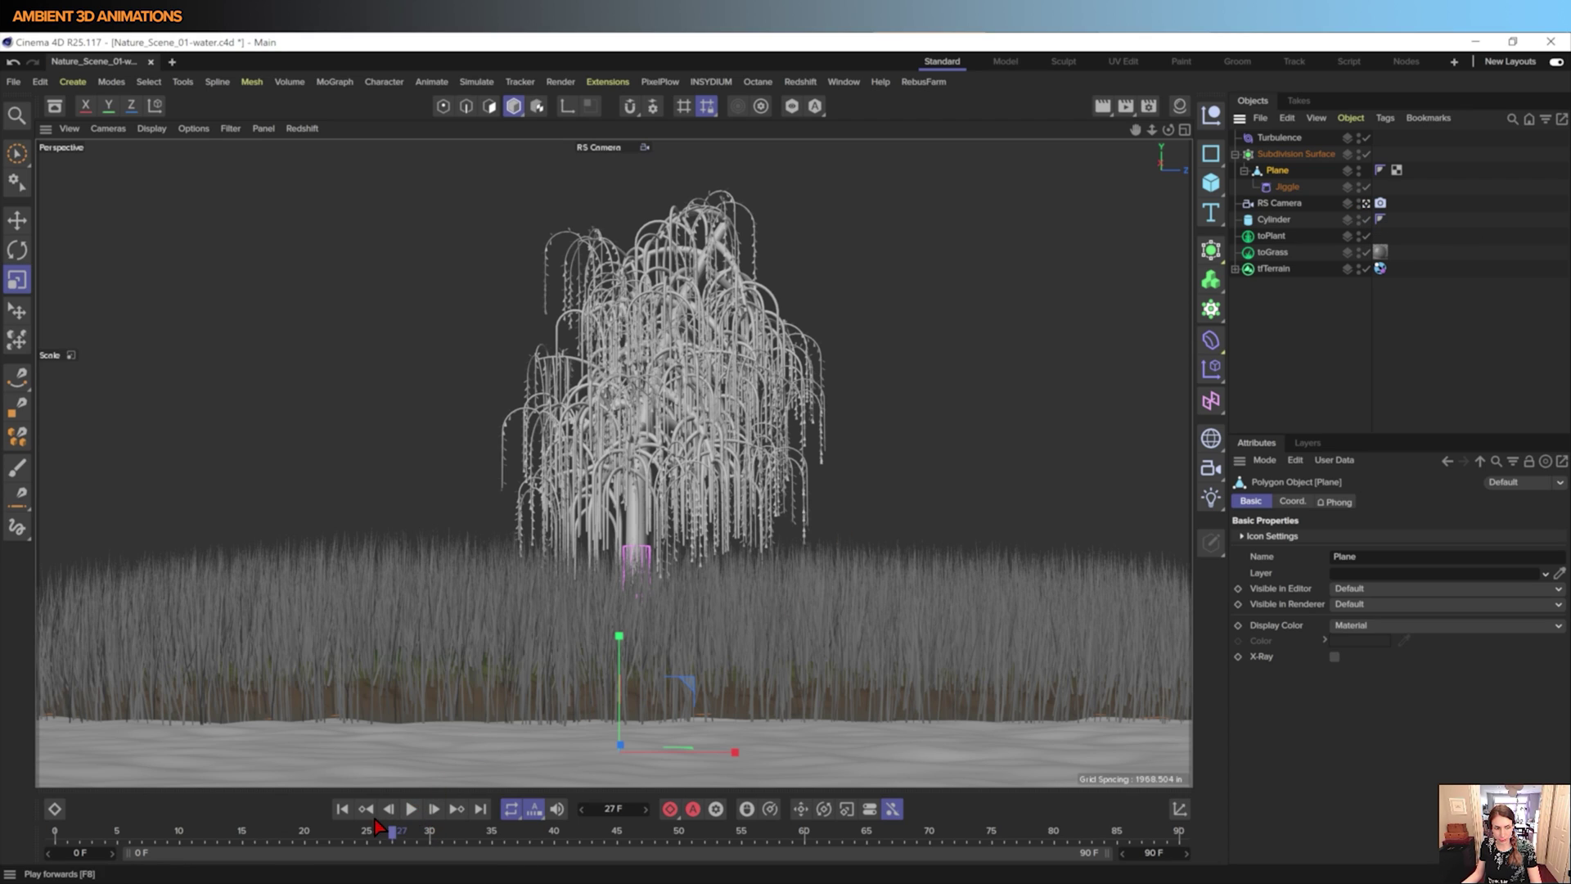
- Replay the water animation and set the Turbulence Frequency to 100 %
left_click(340, 809)
left_click(412, 809)
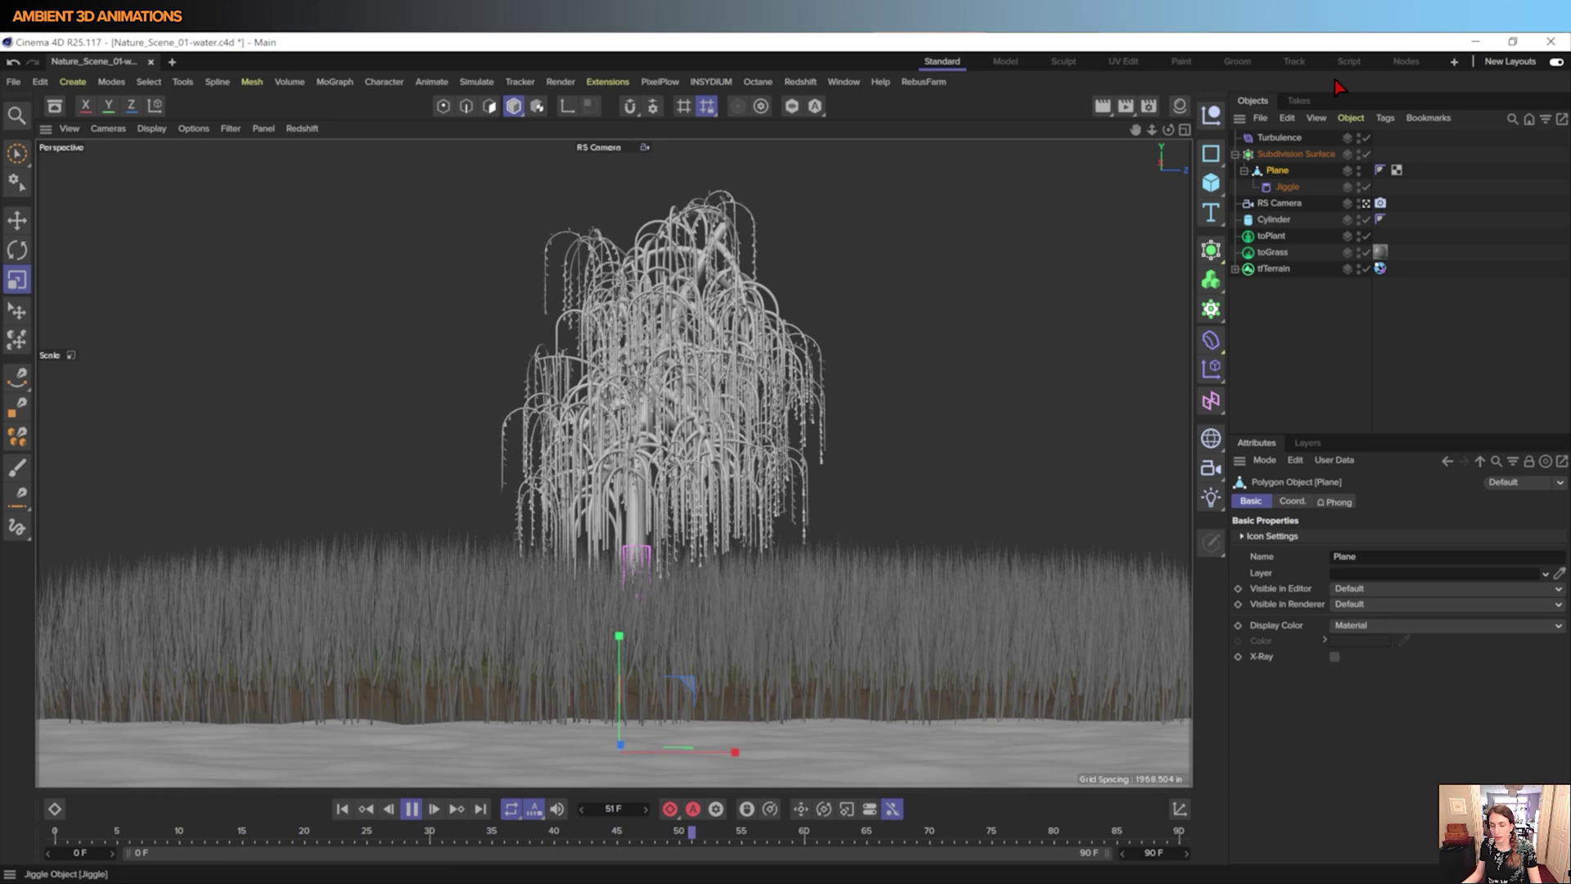
left_click(1290, 189)
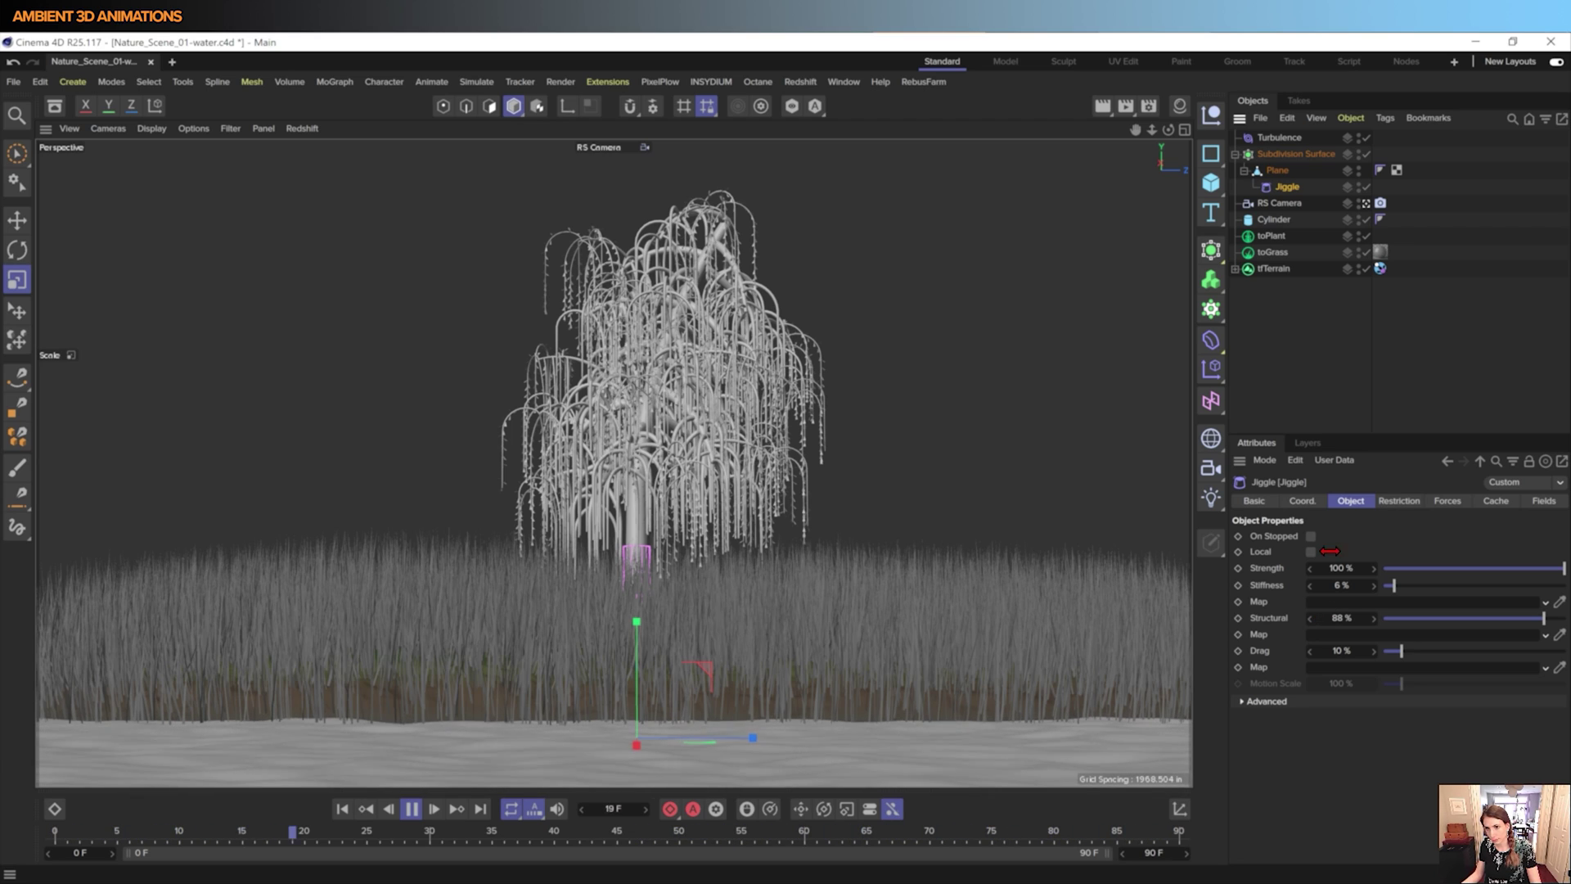
left_click(1296, 139)
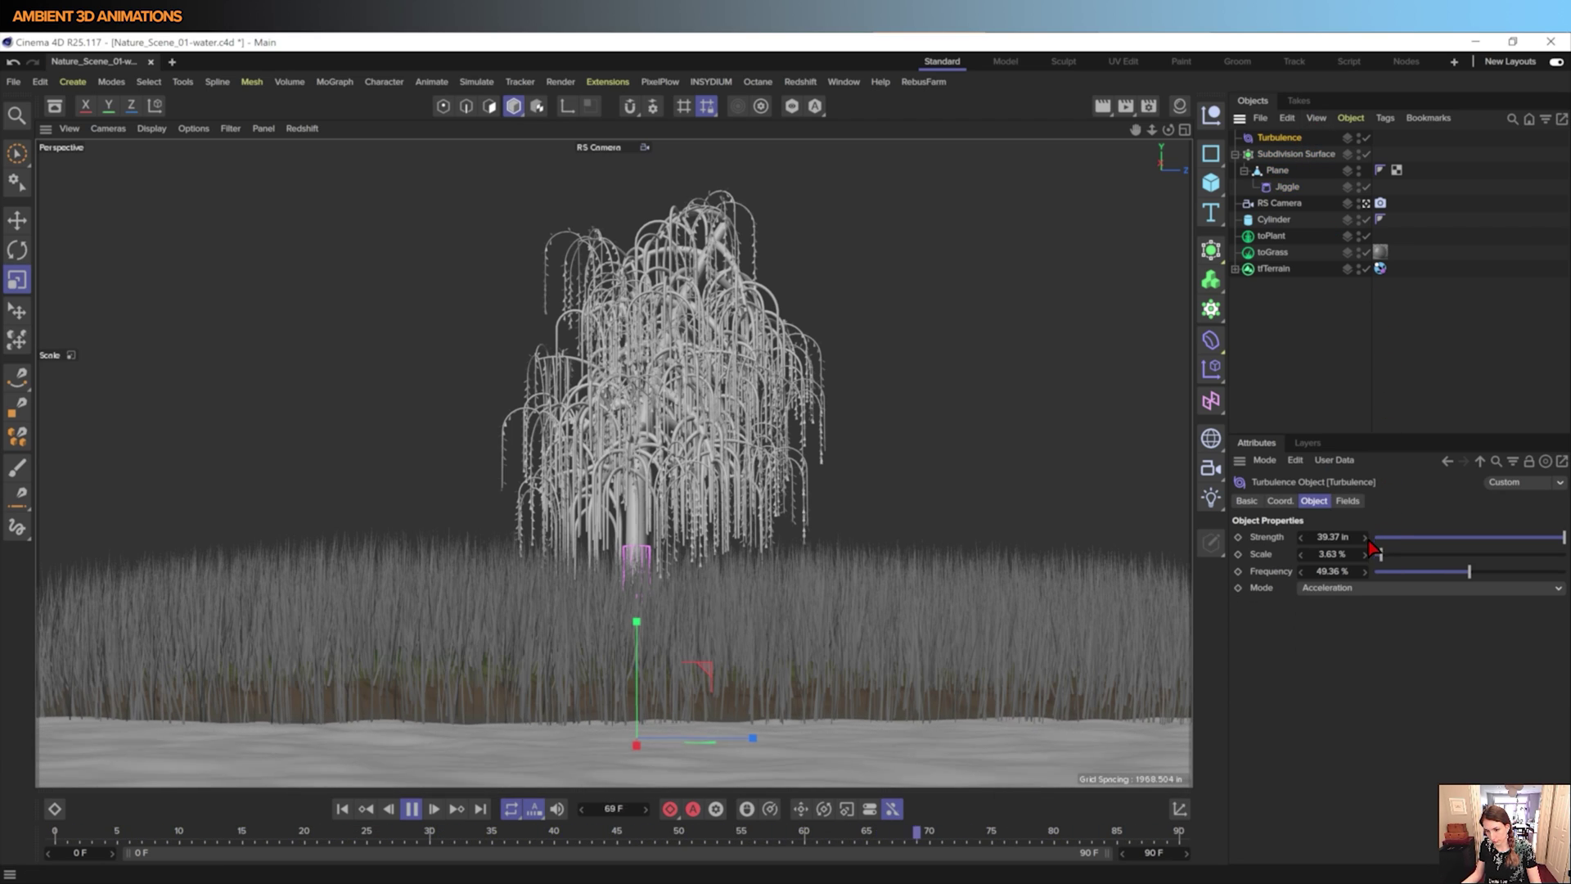
left_click(1414, 572)
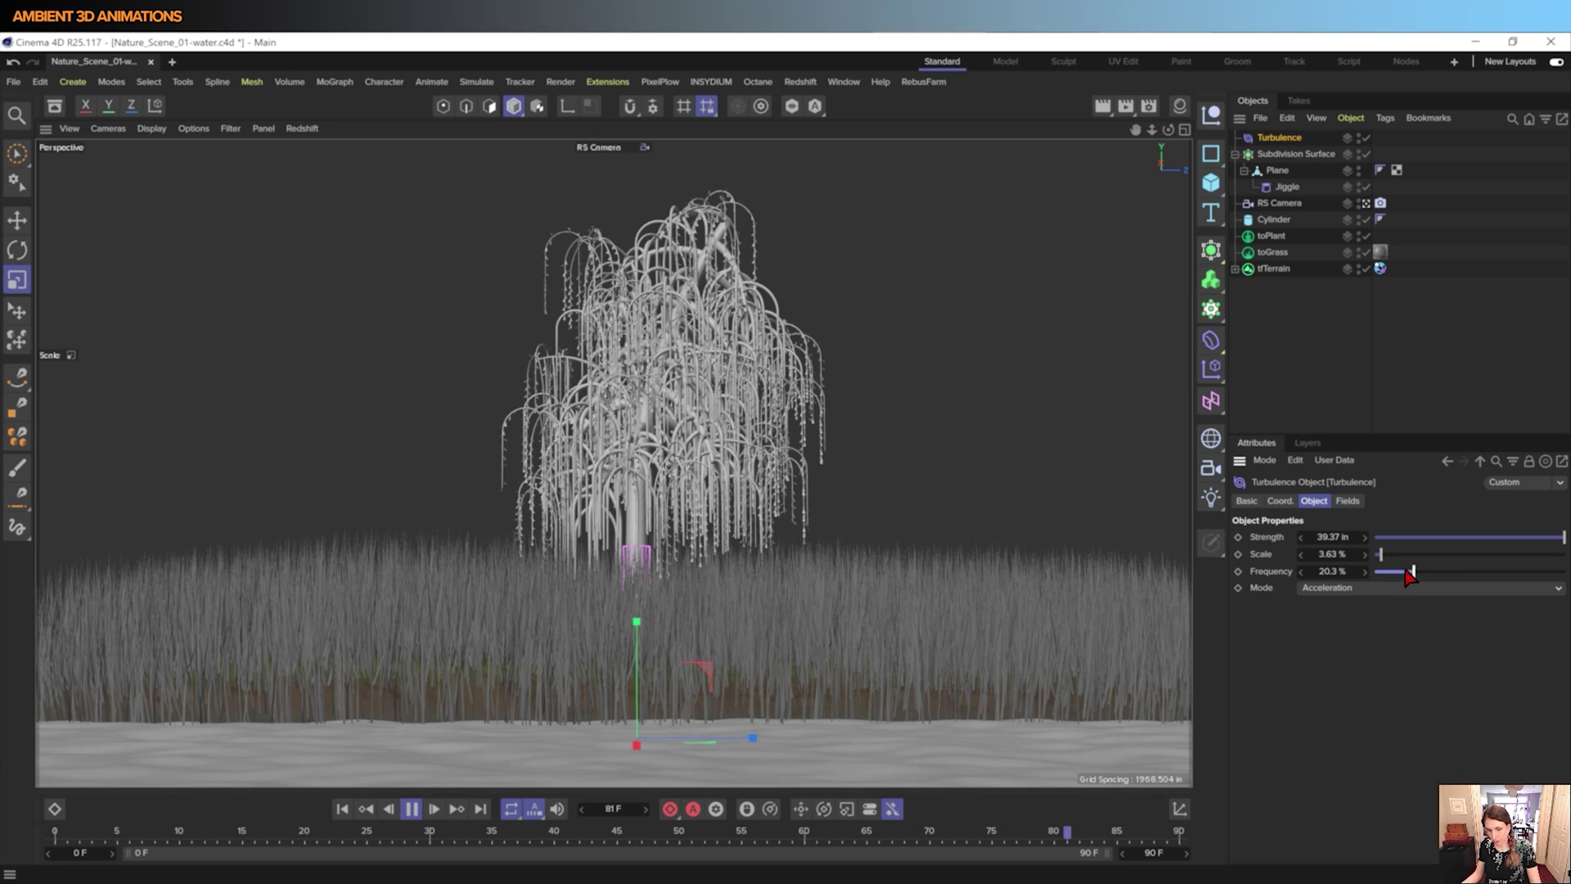
left_click(1532, 572)
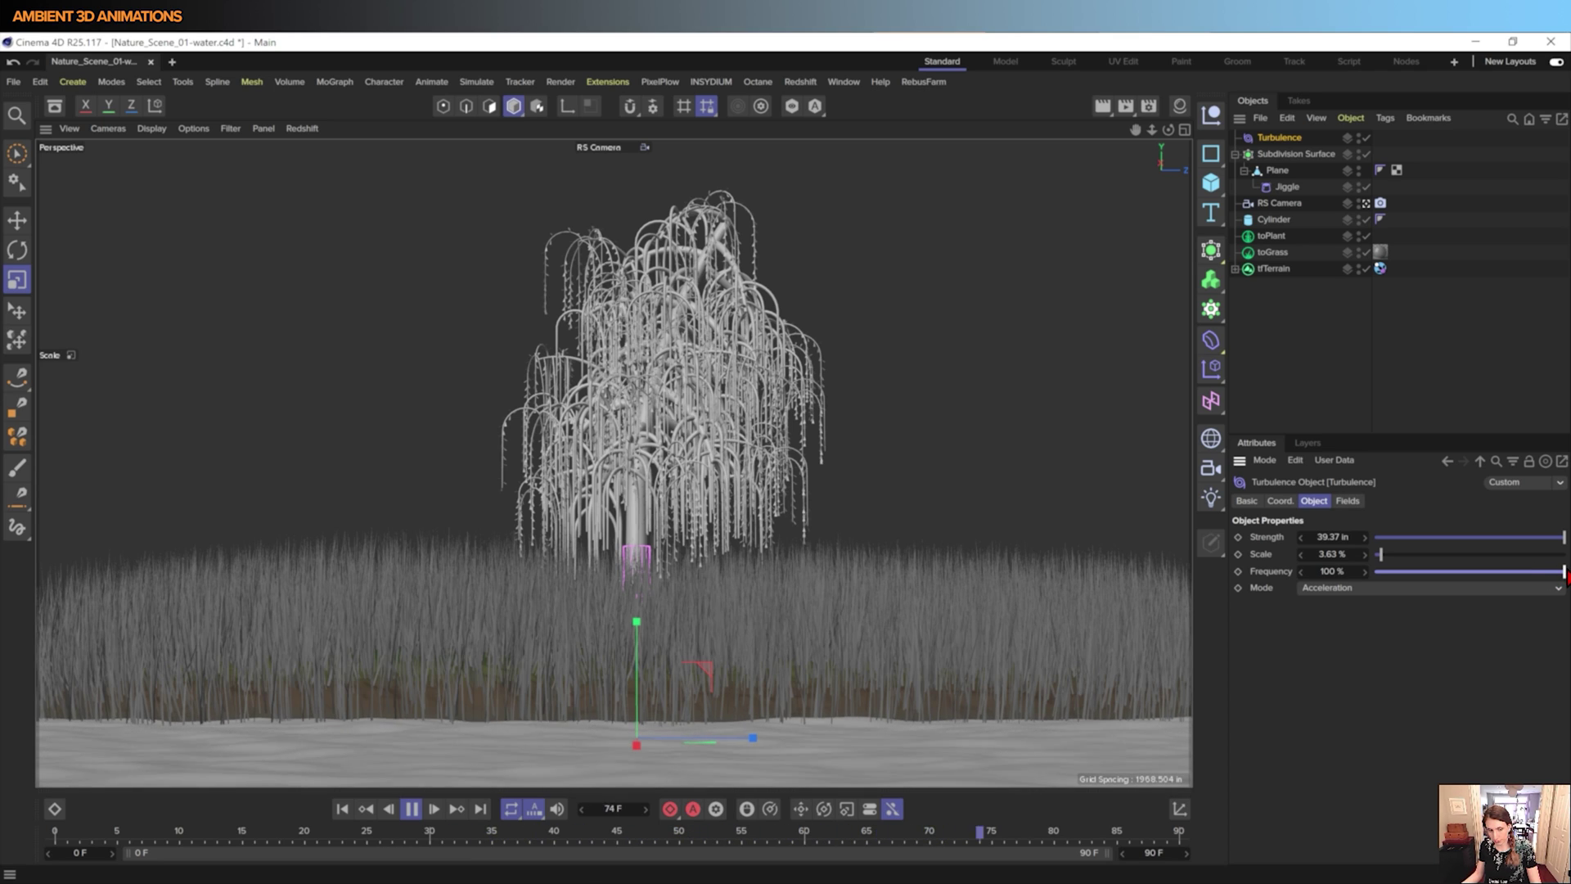
left_click_drag(1397, 572, 1302, 579)
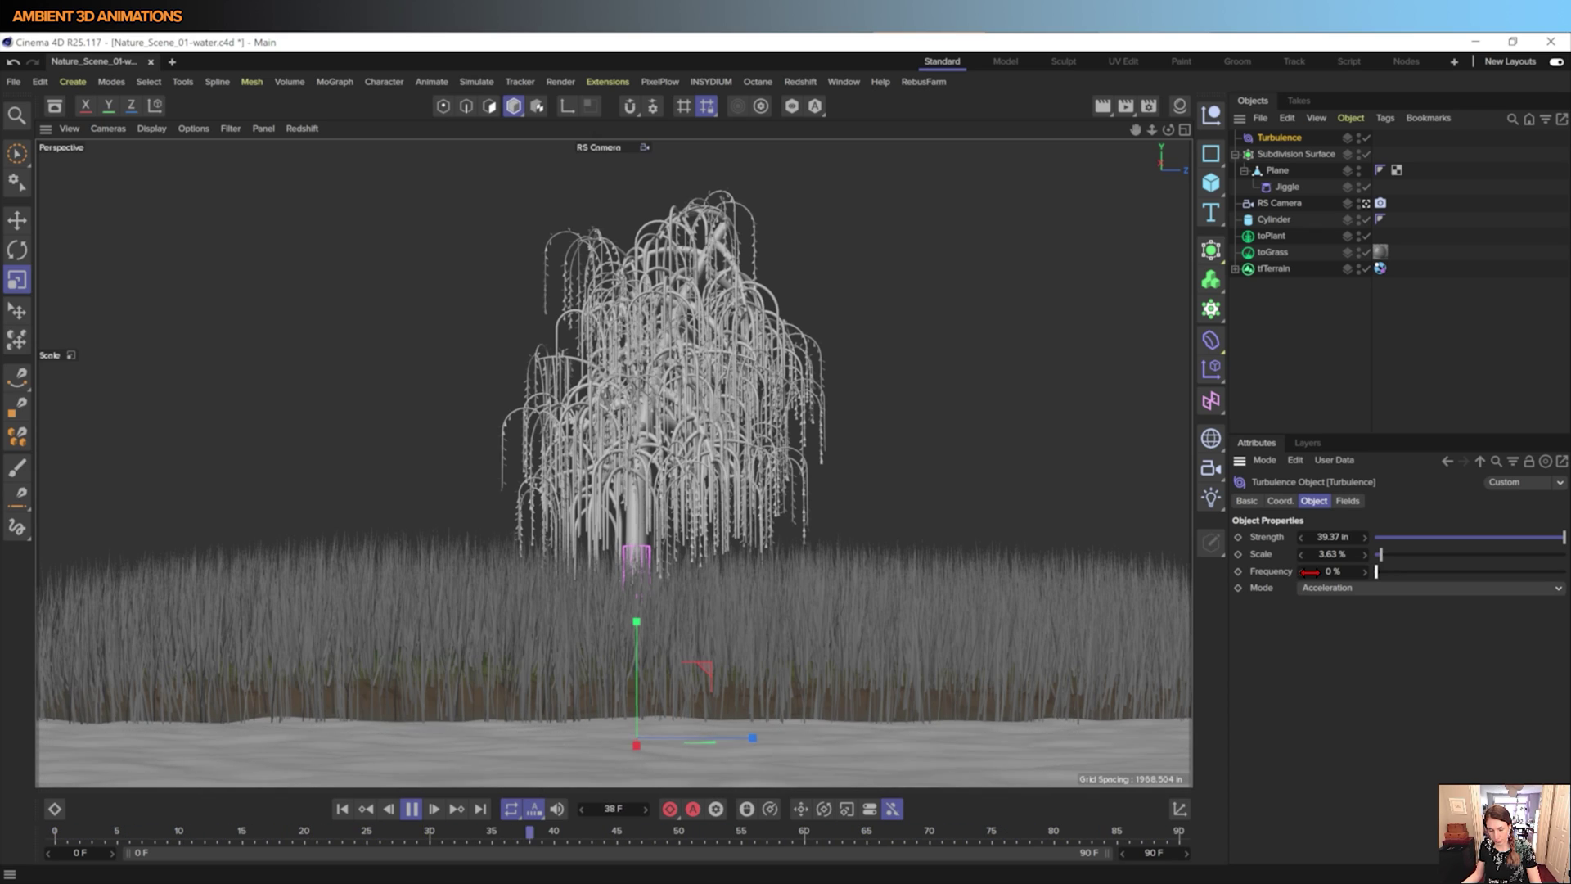
left_click_drag(1378, 572, 1566, 572)
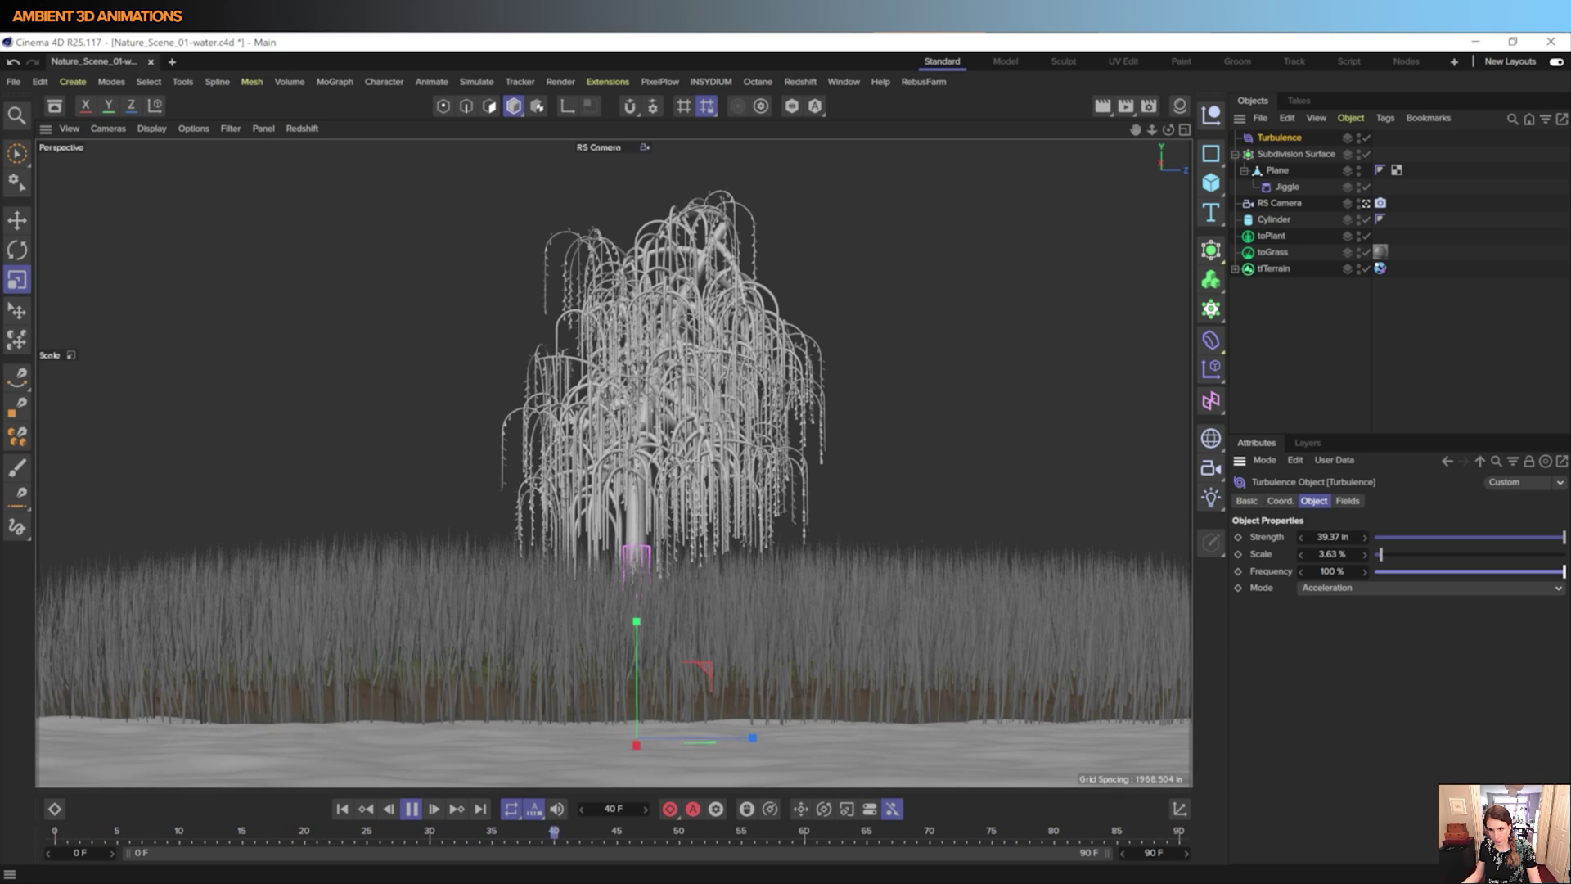
- Set the Turbulence Scale to 1 %
double_click(1333, 554)
type("1")
key("Return")
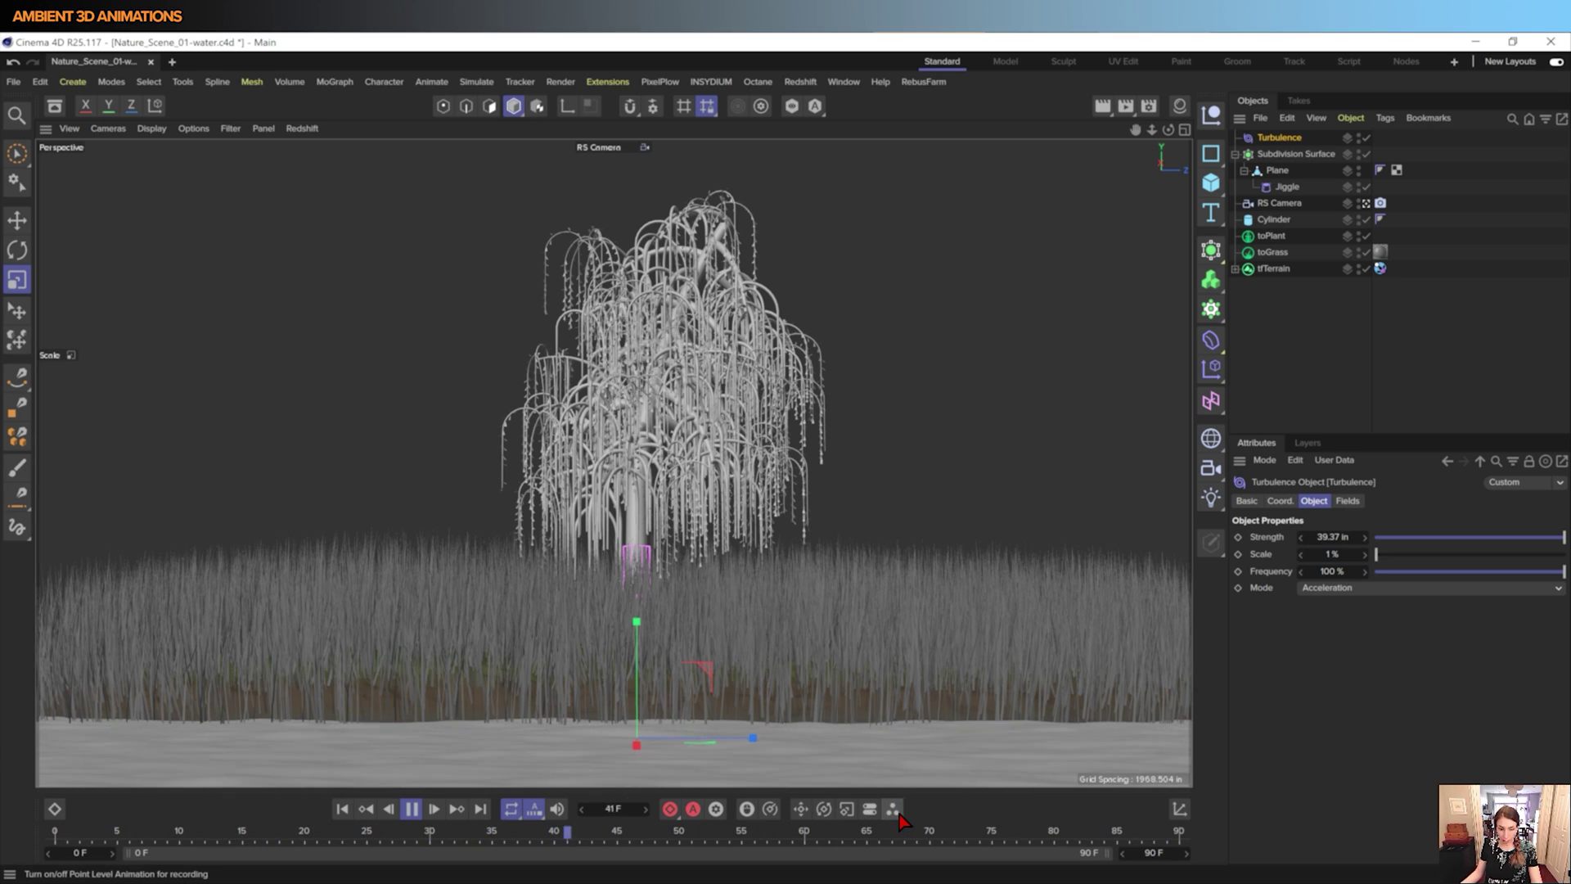
left_click(411, 808)
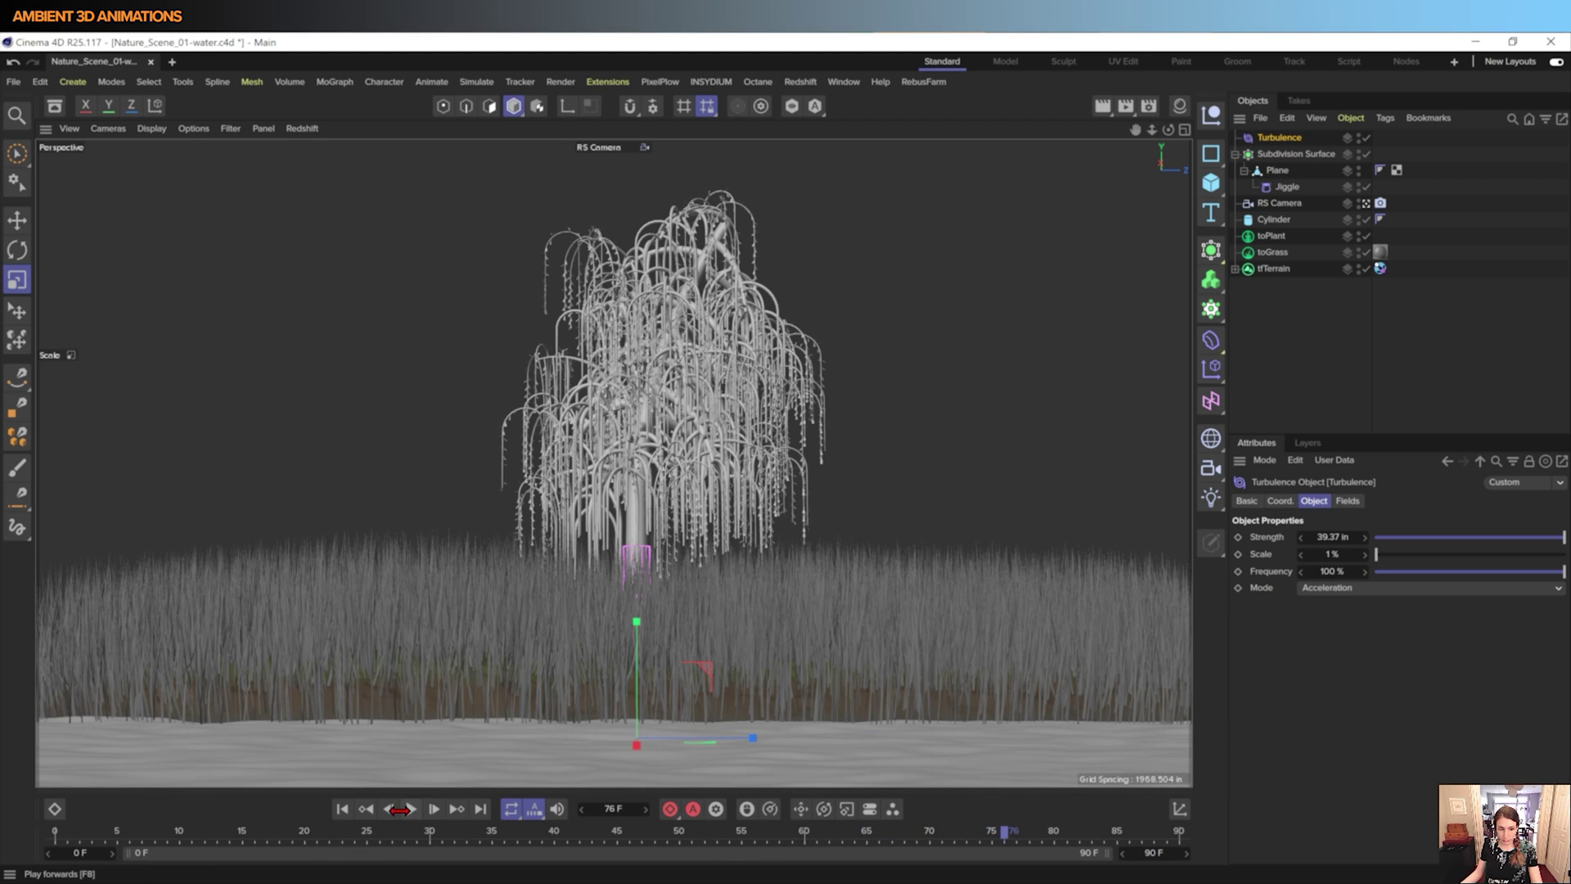
left_click(339, 808)
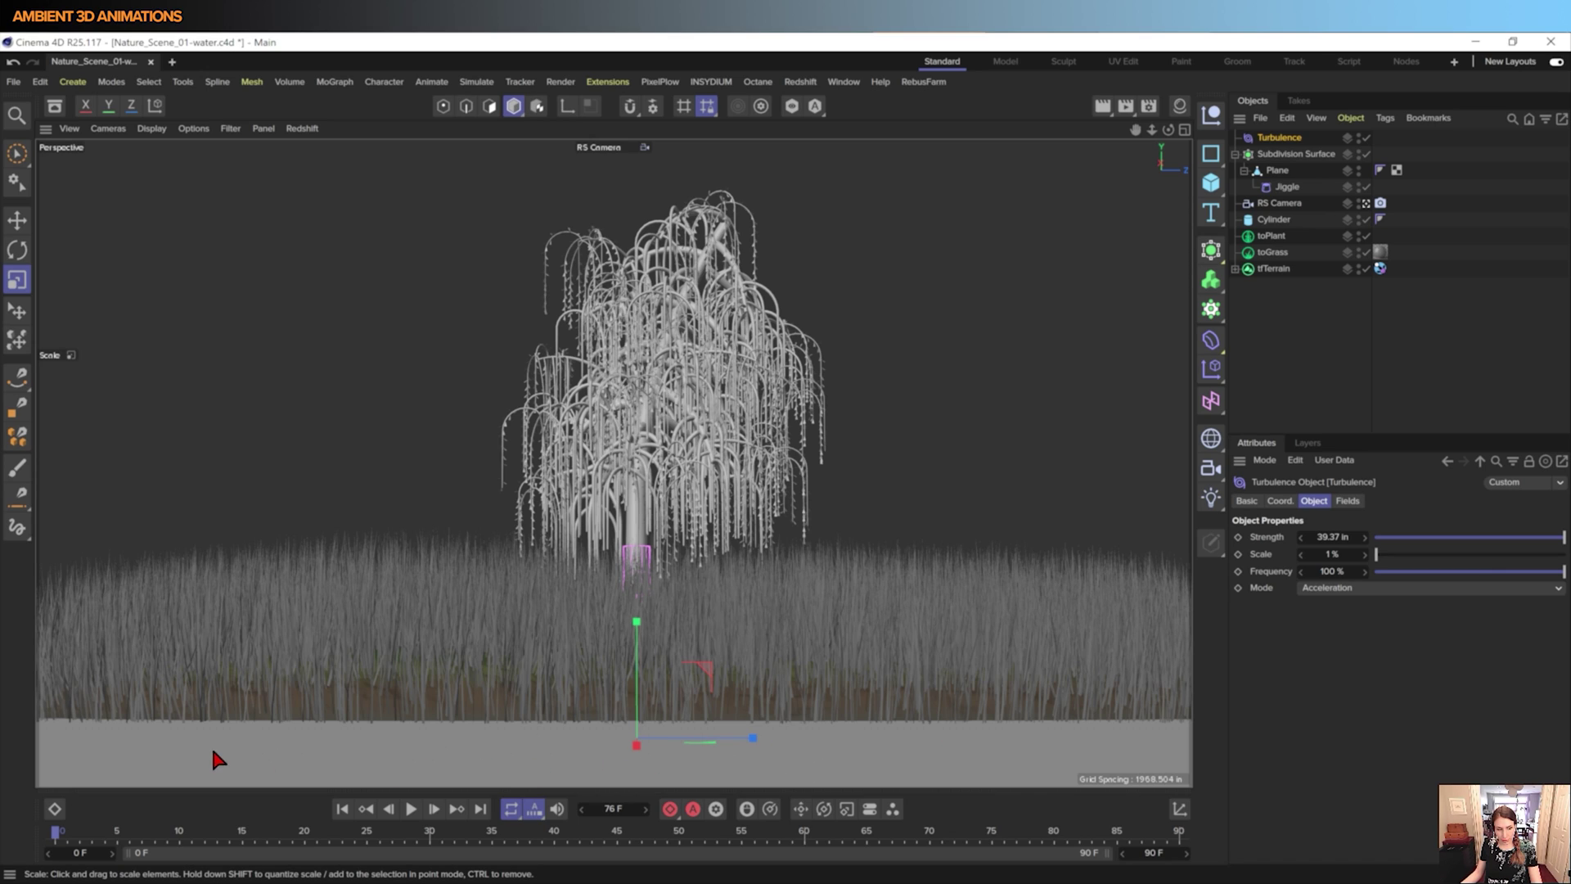
left_click(415, 810)
left_click(410, 813)
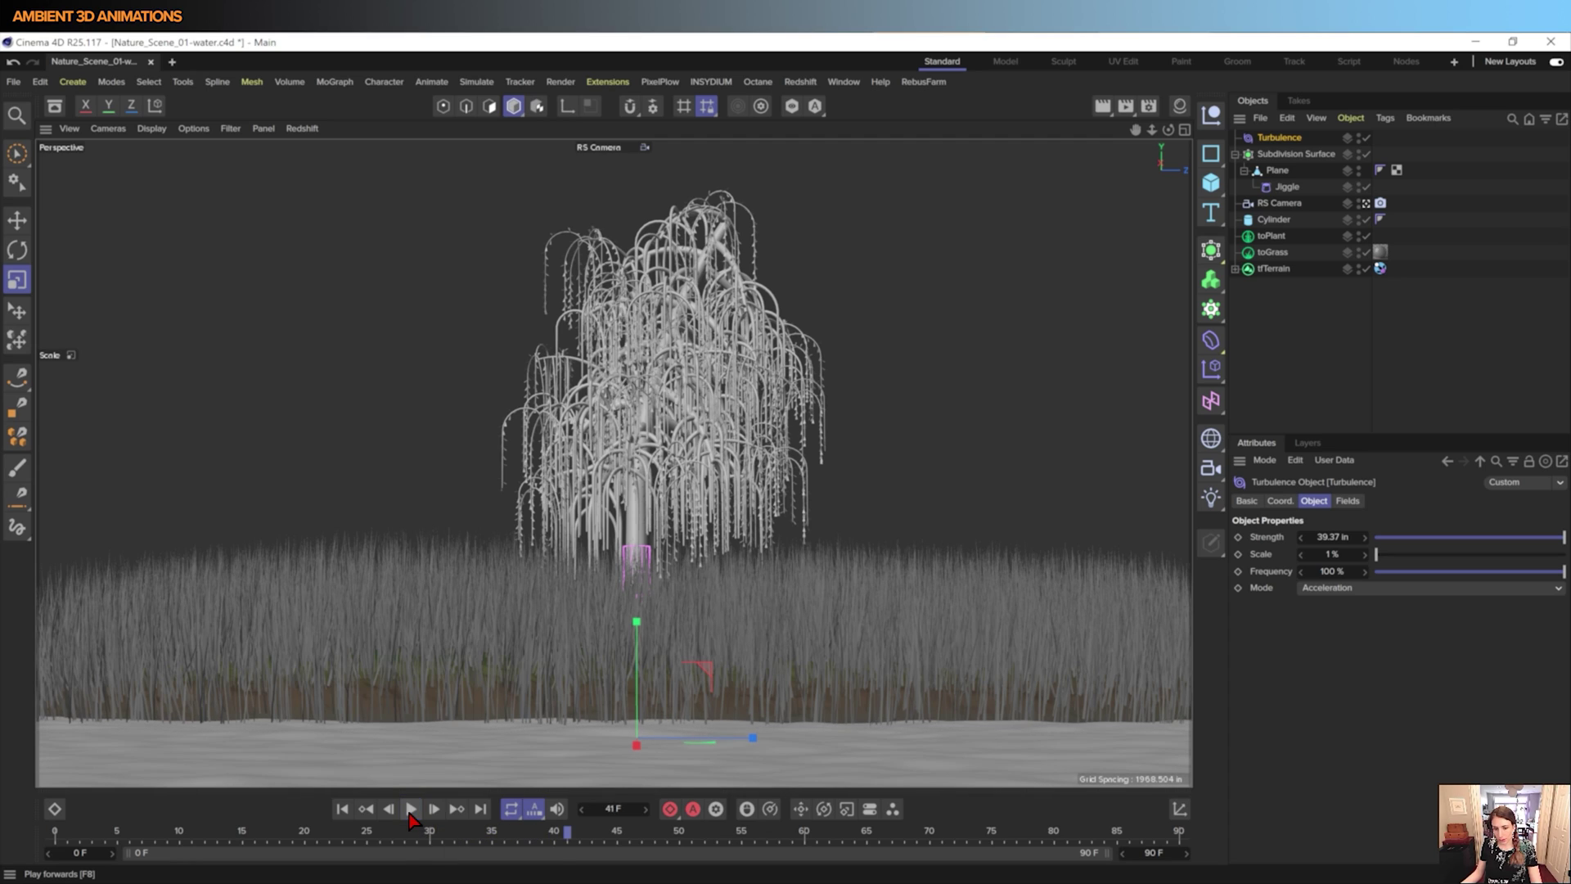
- Check the Jiggle's Cache and Forces tabs while replaying the waves and scrubbing to frame 55
left_click(1287, 187)
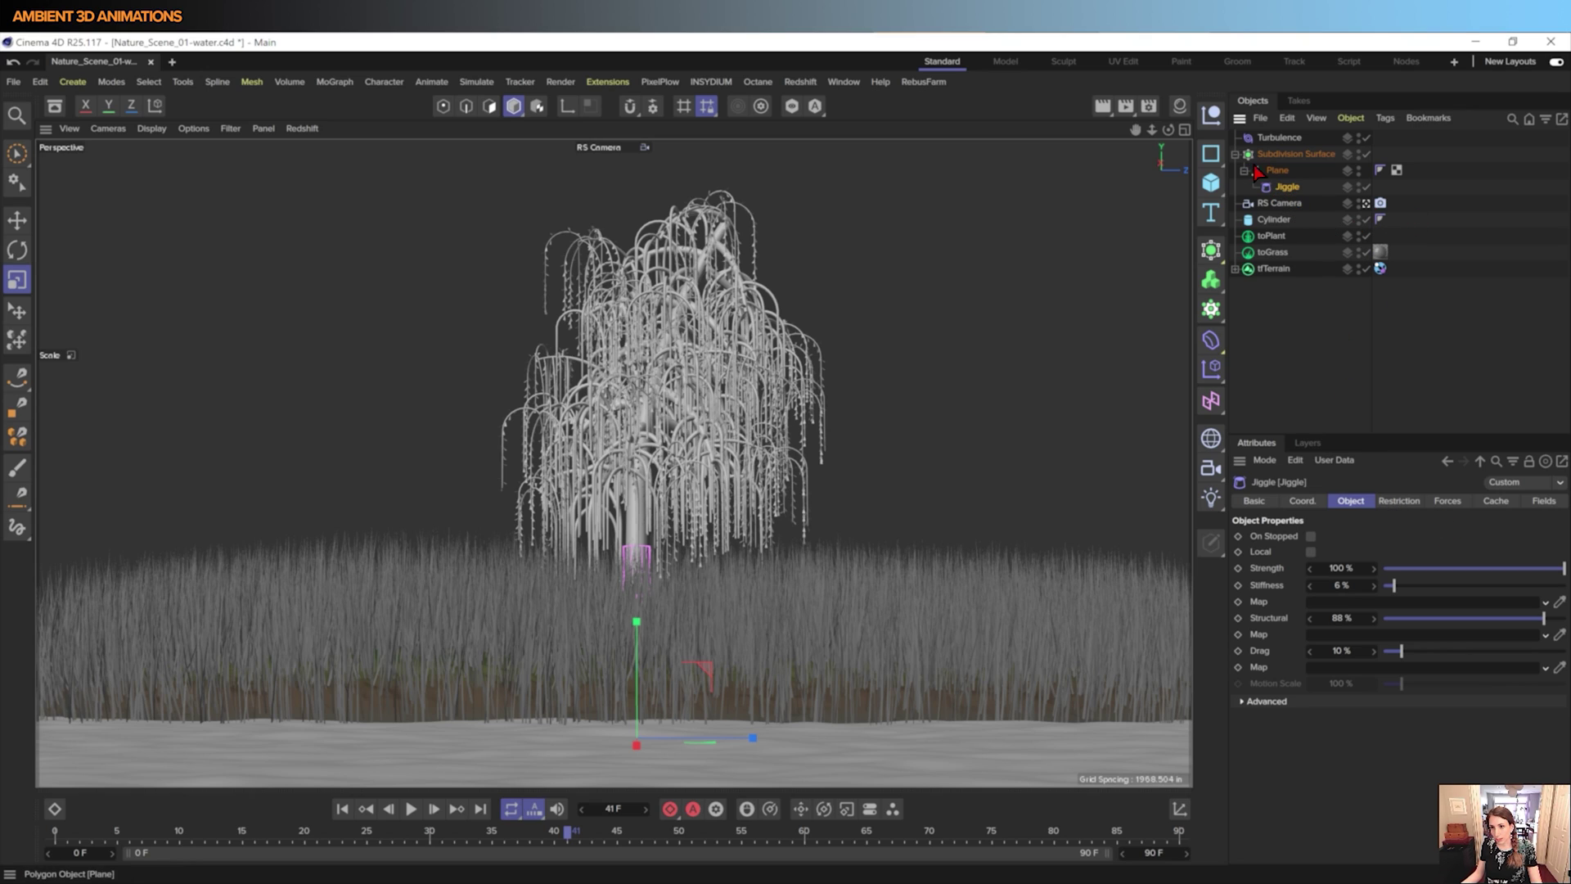
left_click(1495, 501)
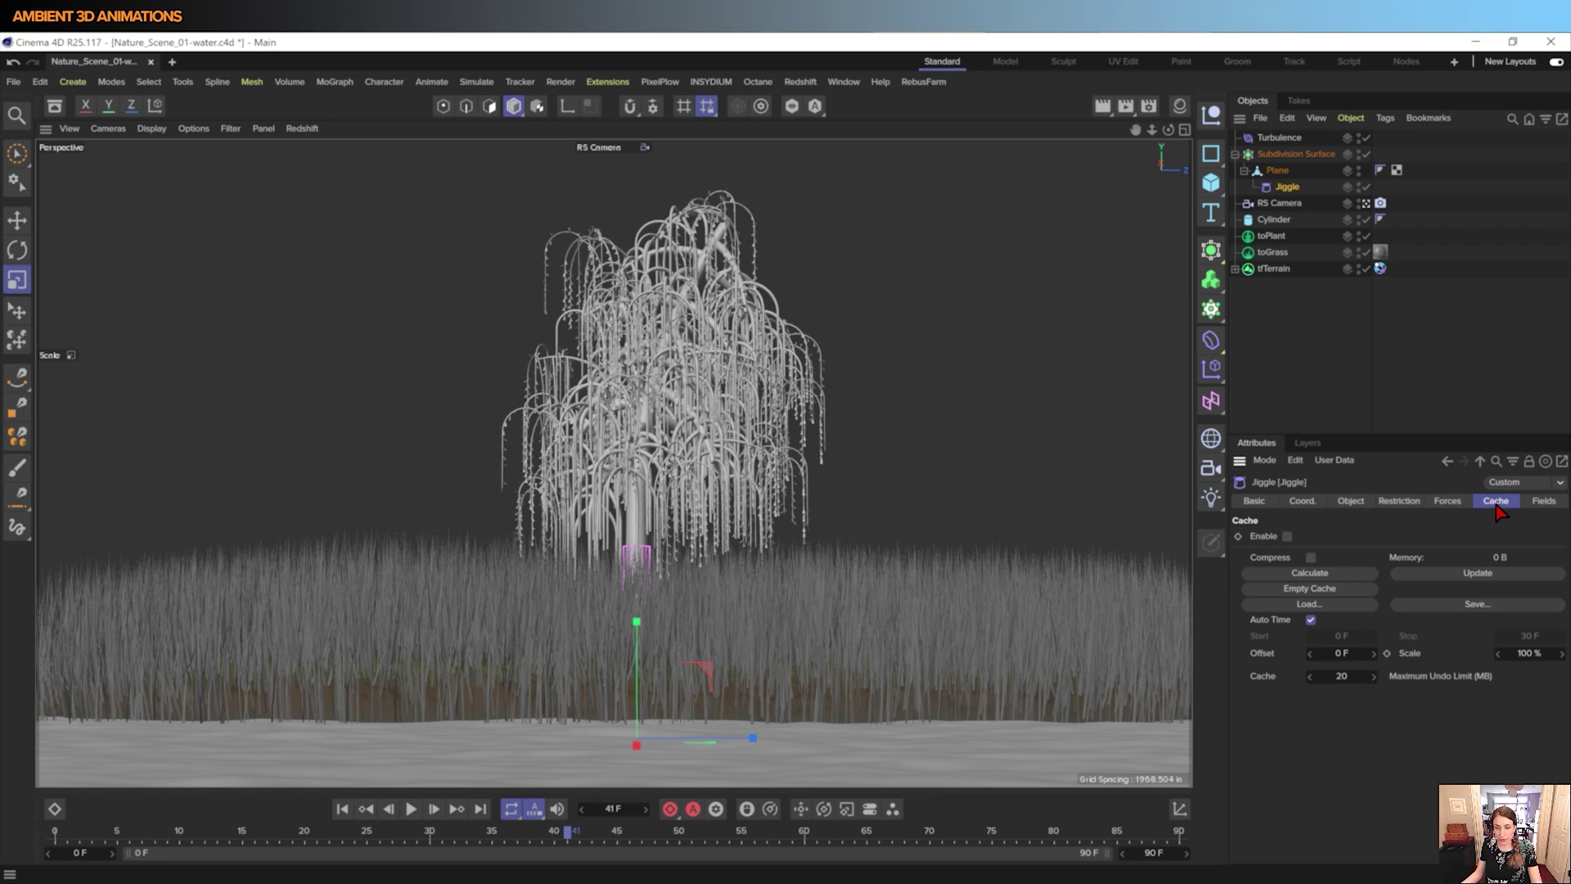
left_click(343, 811)
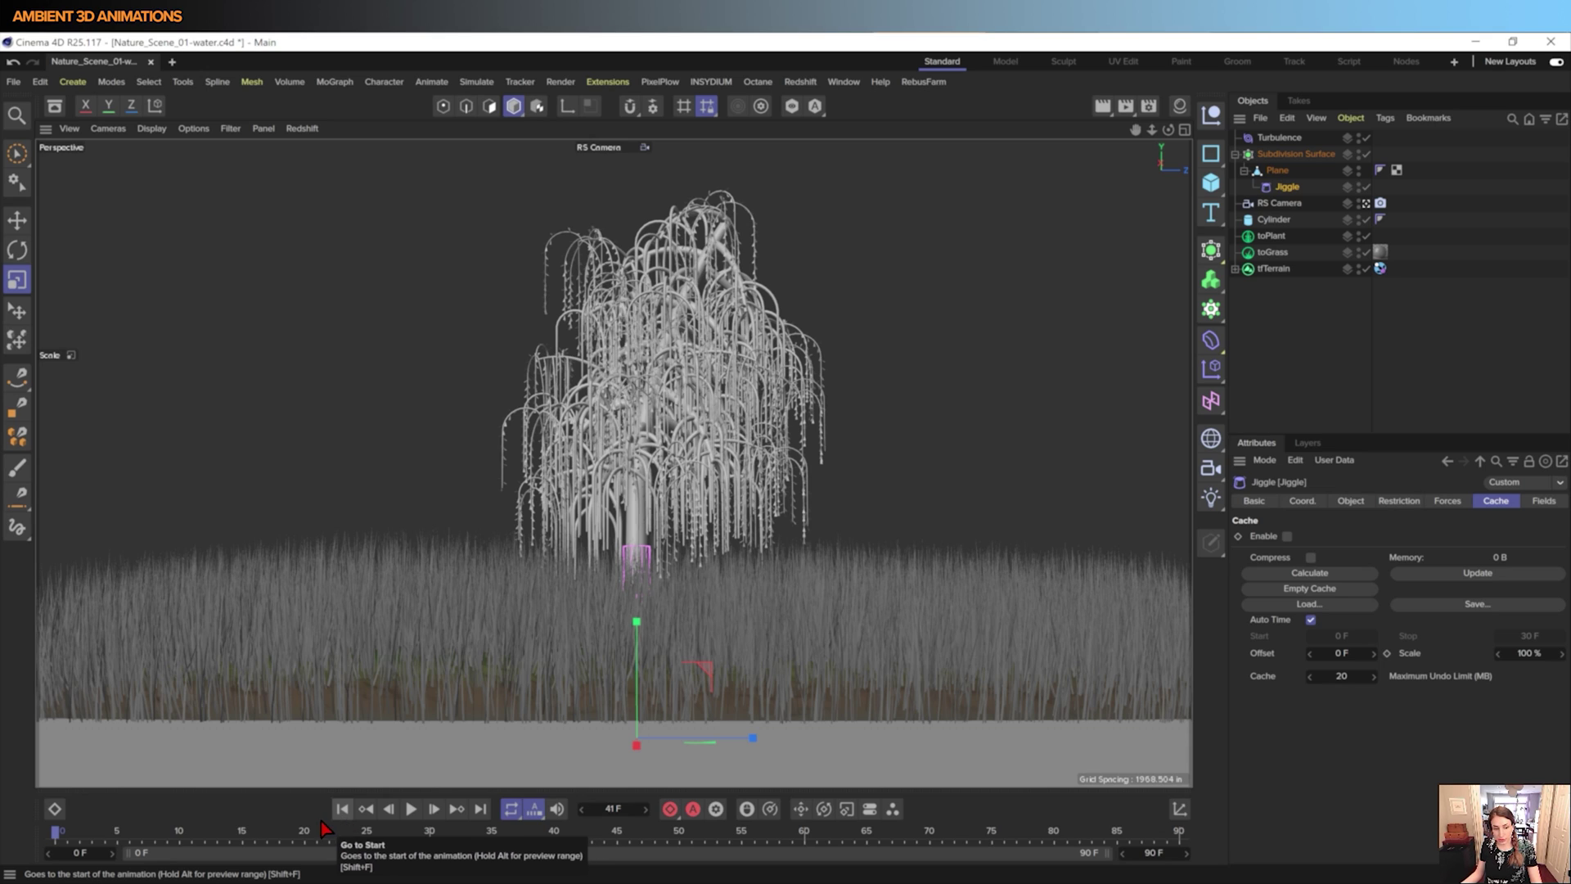
left_click(411, 810)
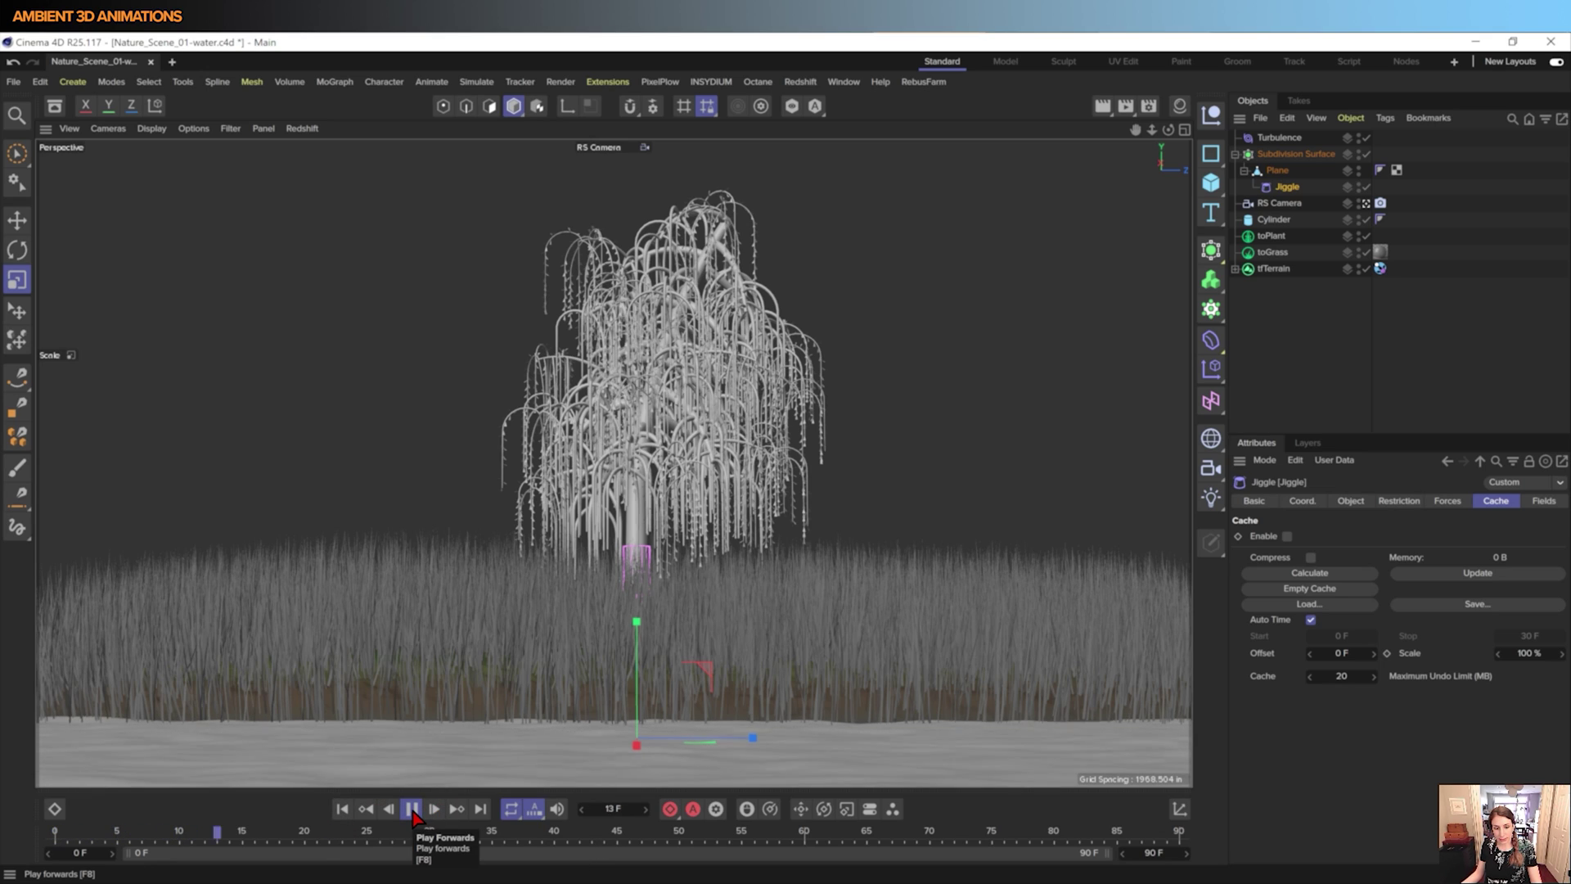
left_click(412, 810)
left_click_drag(582, 849, 741, 818)
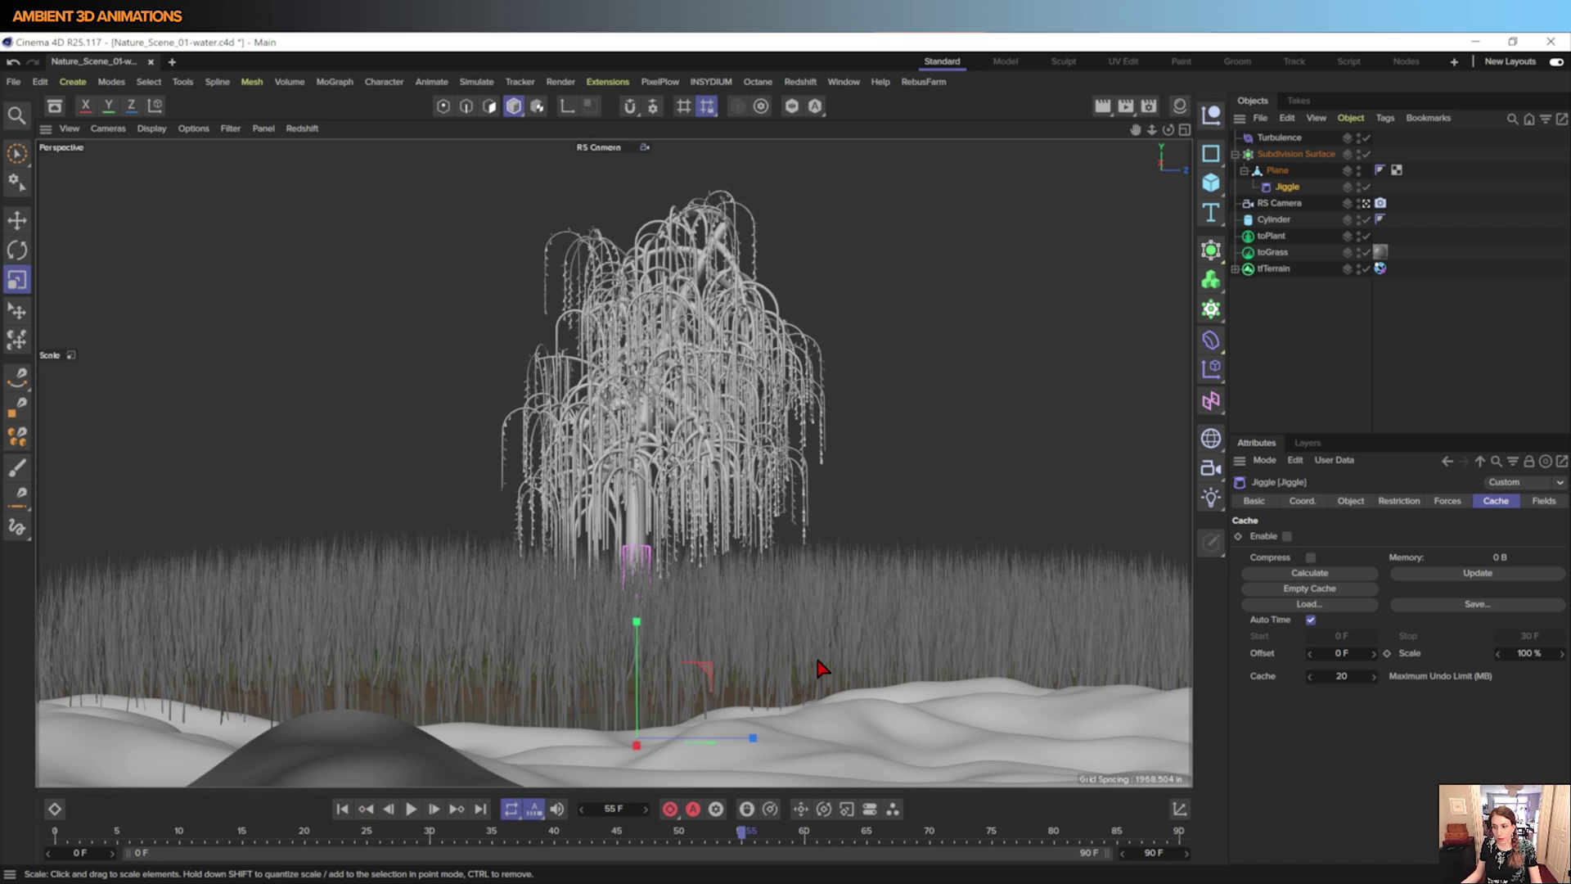
left_click(341, 809)
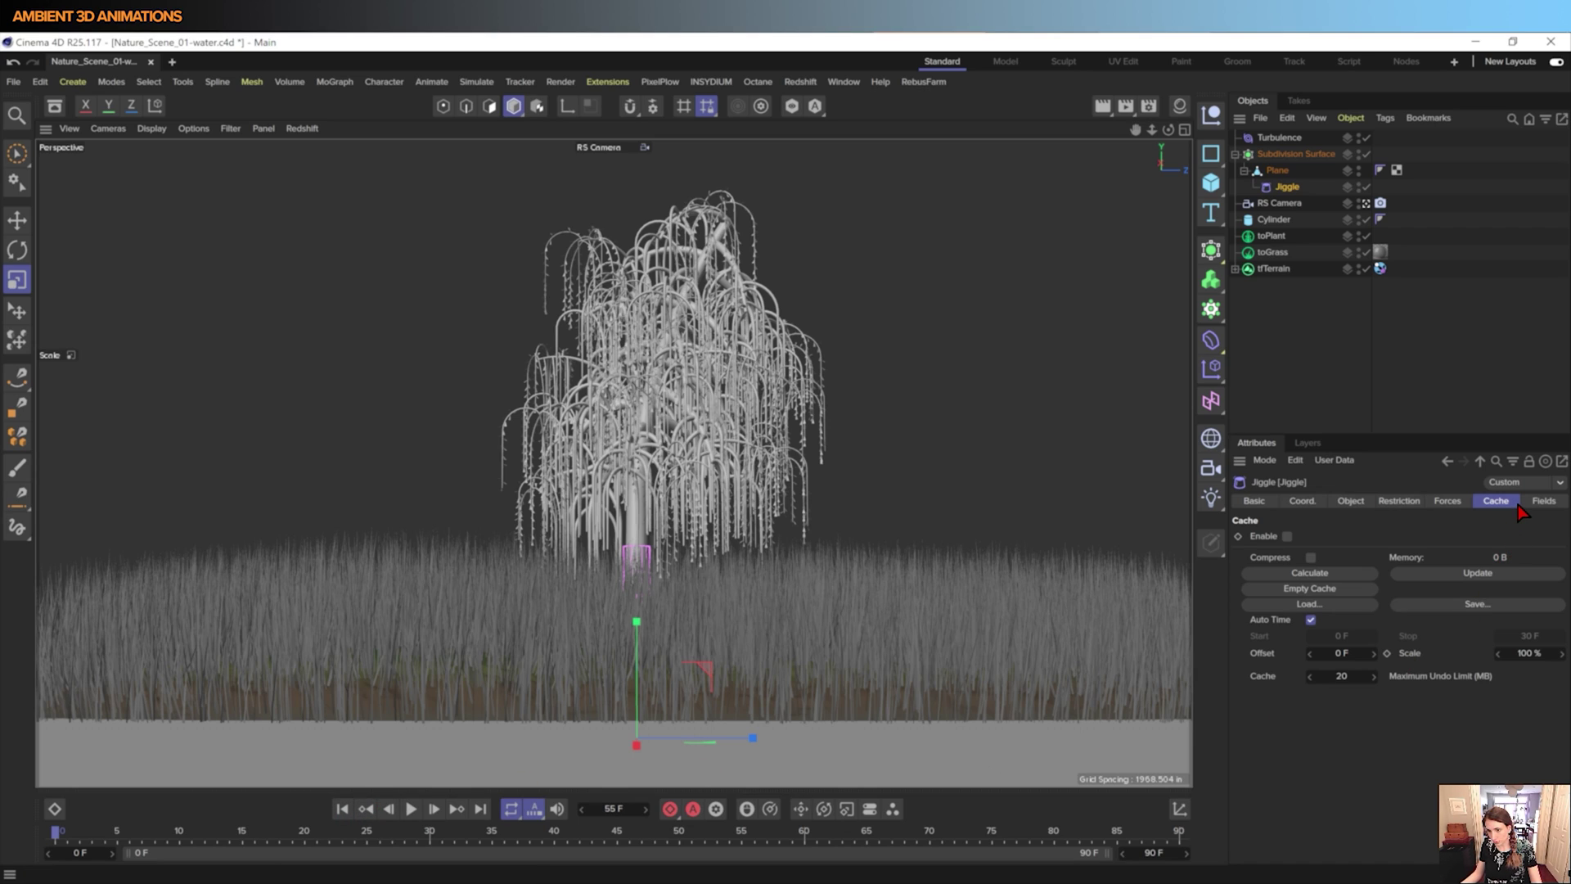
left_click(1446, 501)
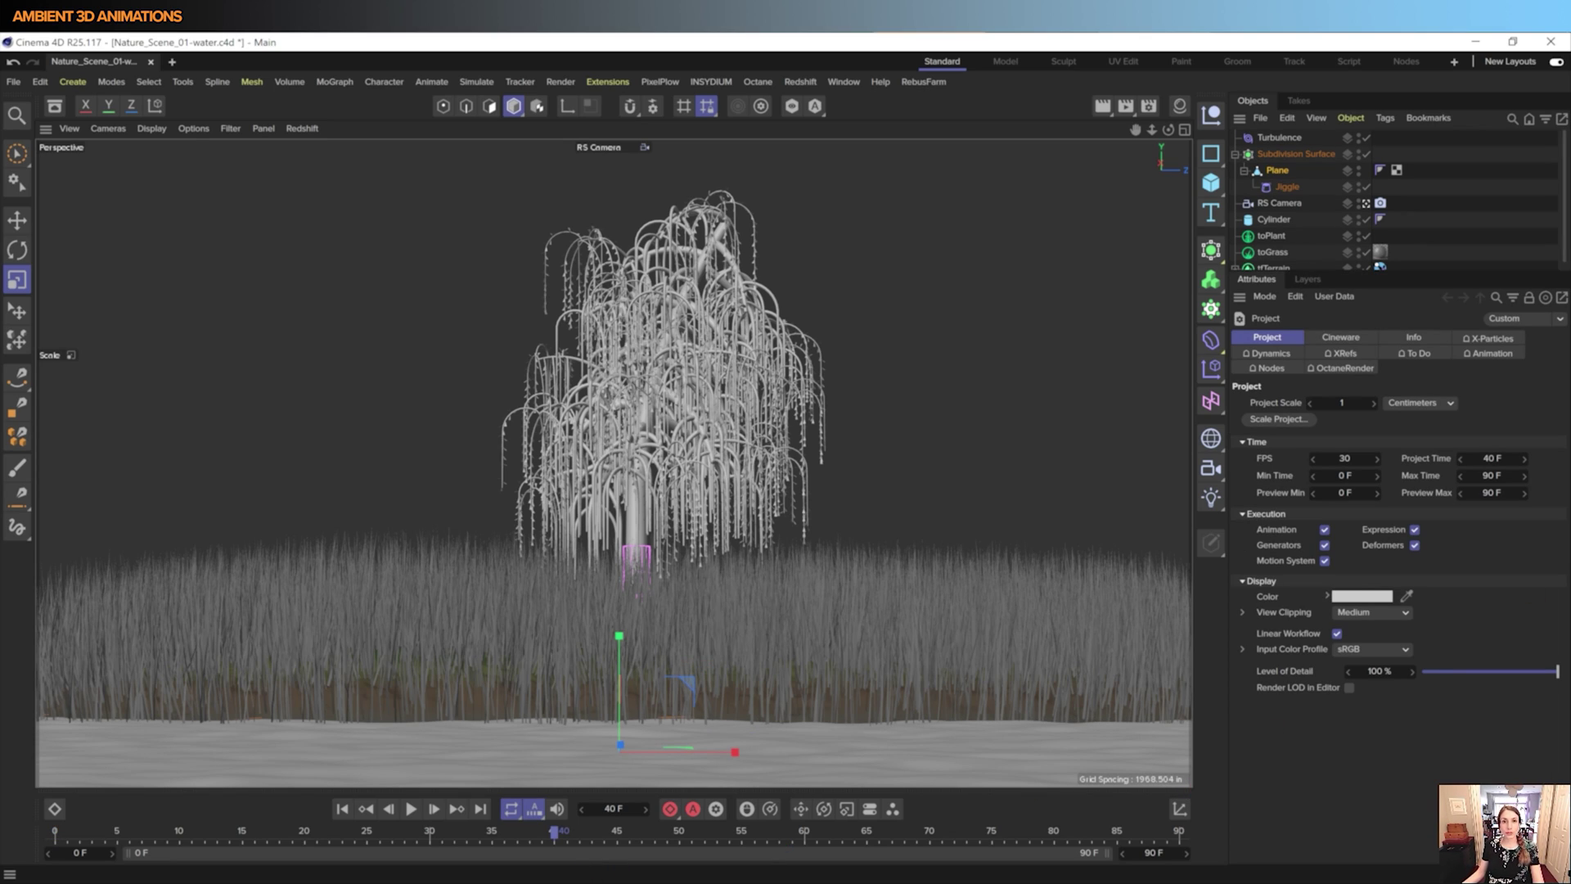
- Bake the Plane's current deformed state into a new object with Current State to Object
left_click(1279, 175)
right_click(1283, 173)
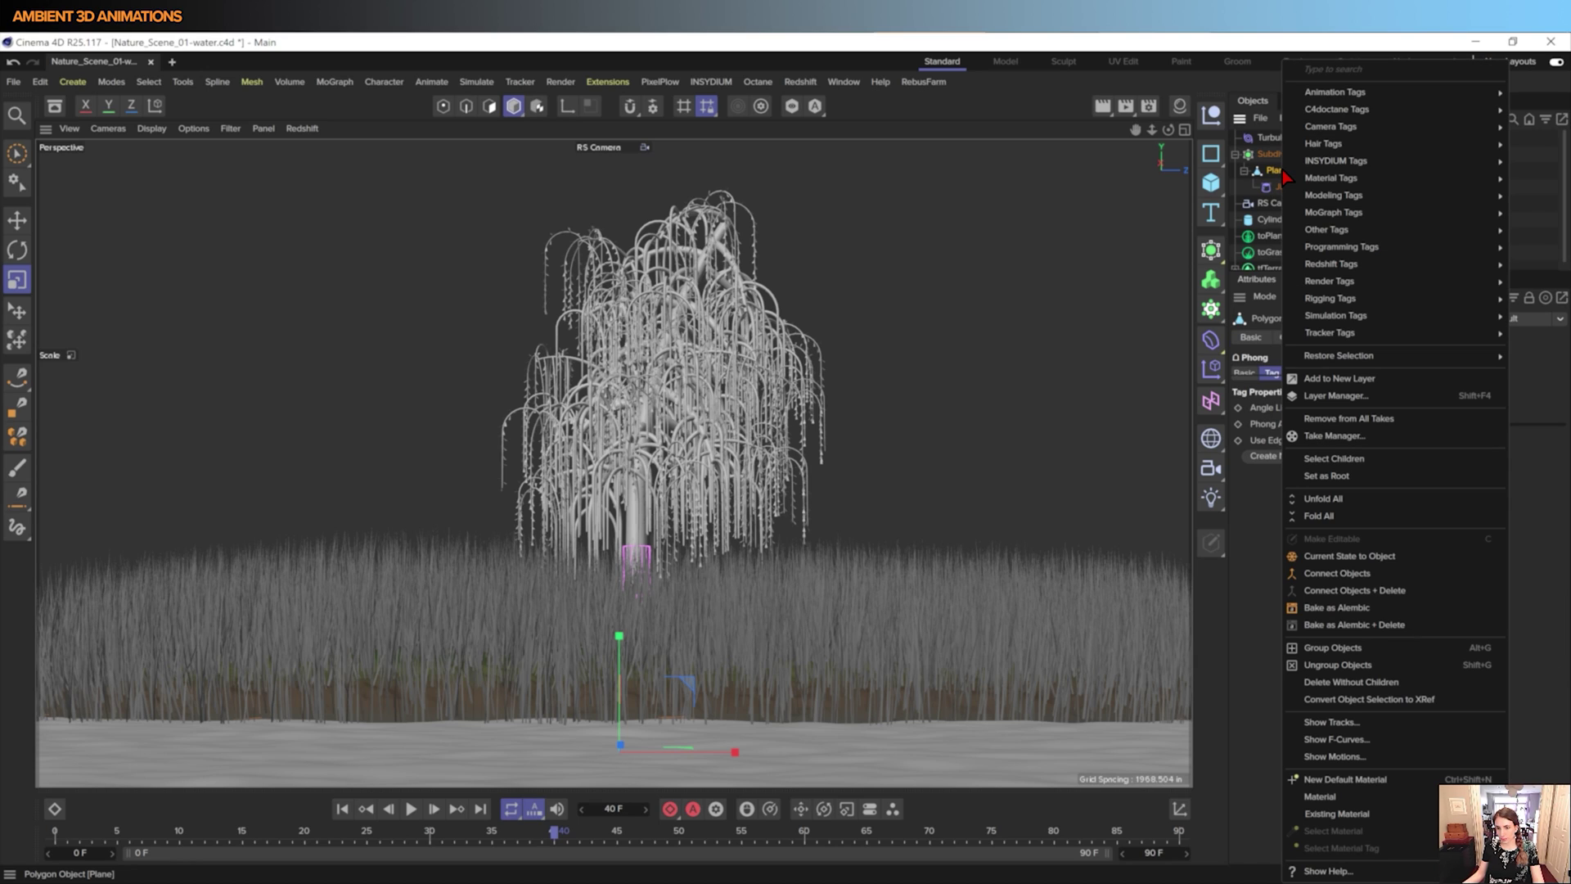
mouse_move(1339, 235)
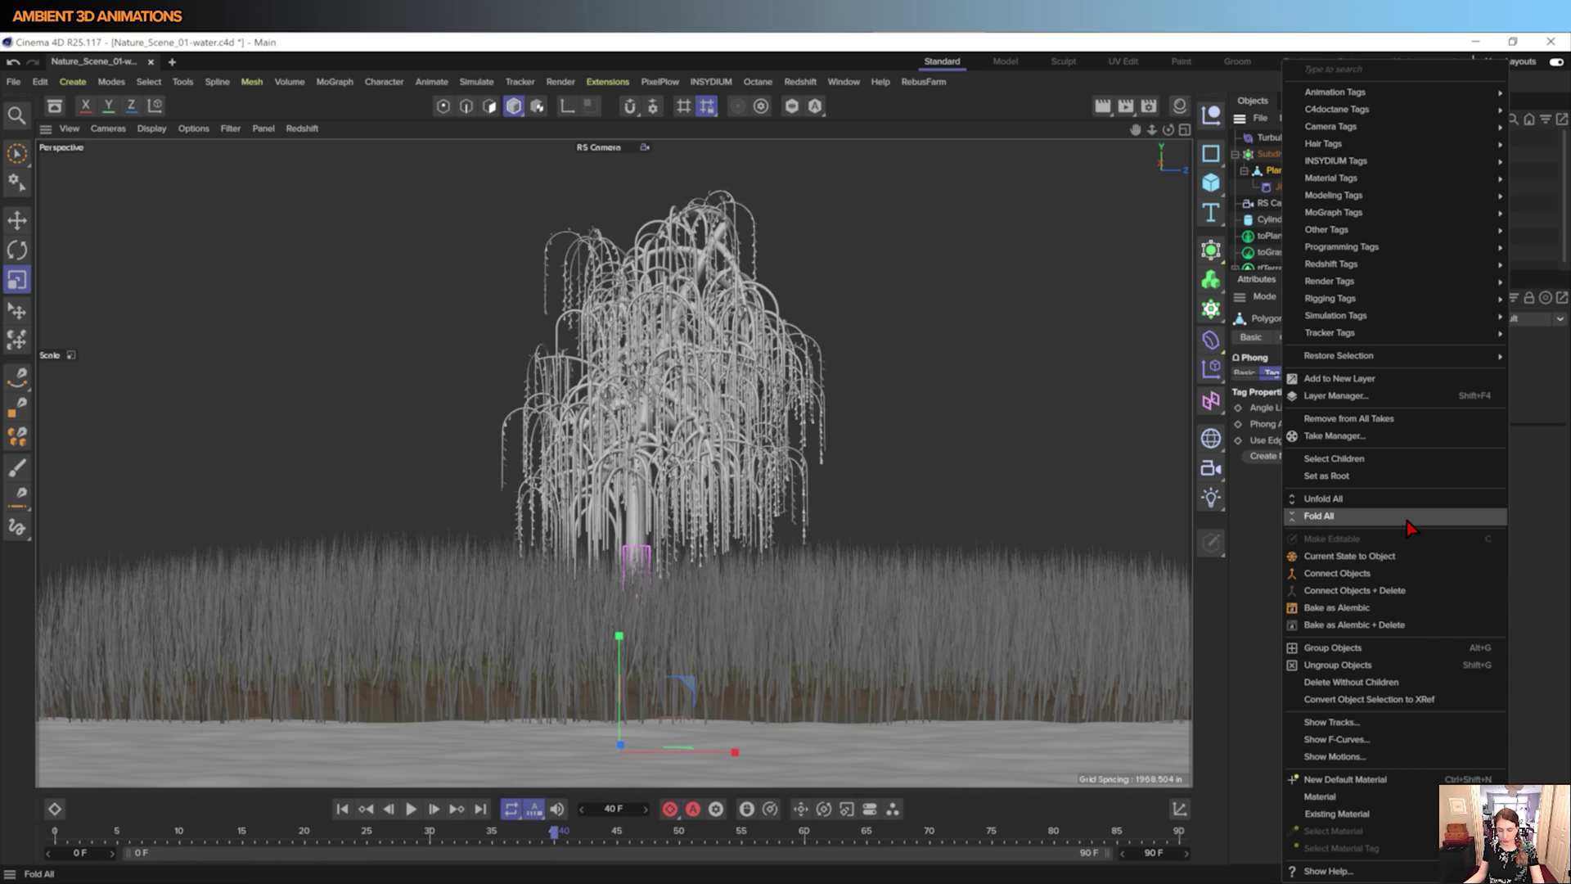
left_click(1369, 560)
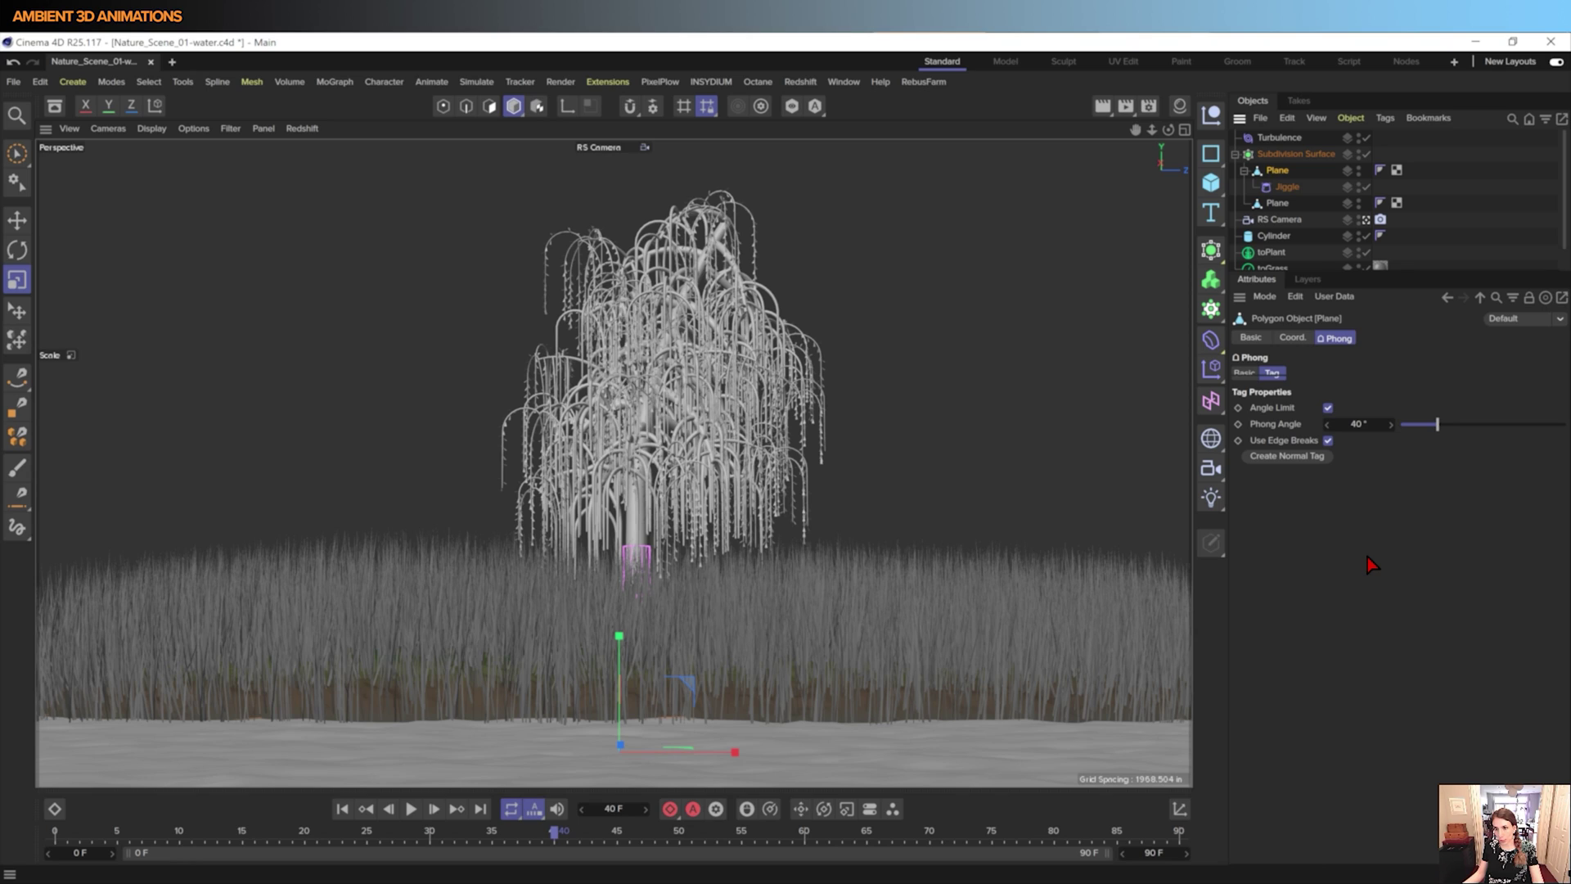
- Hide the Subdivision Surface and rename it 'Subdivision Surface original'
left_click(1359, 152)
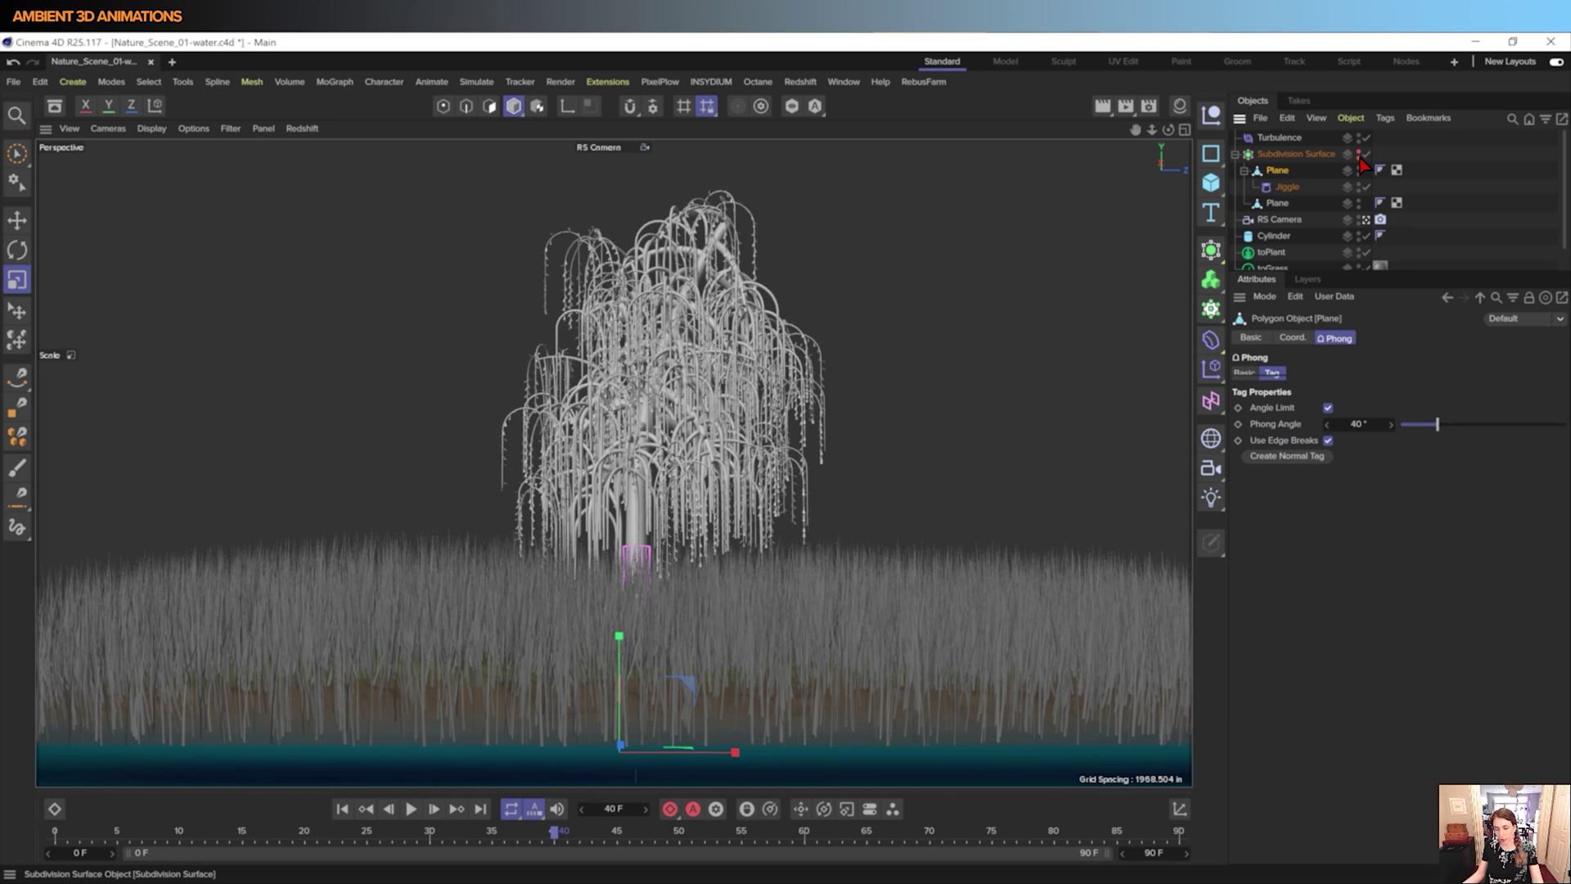
double_click(1312, 155)
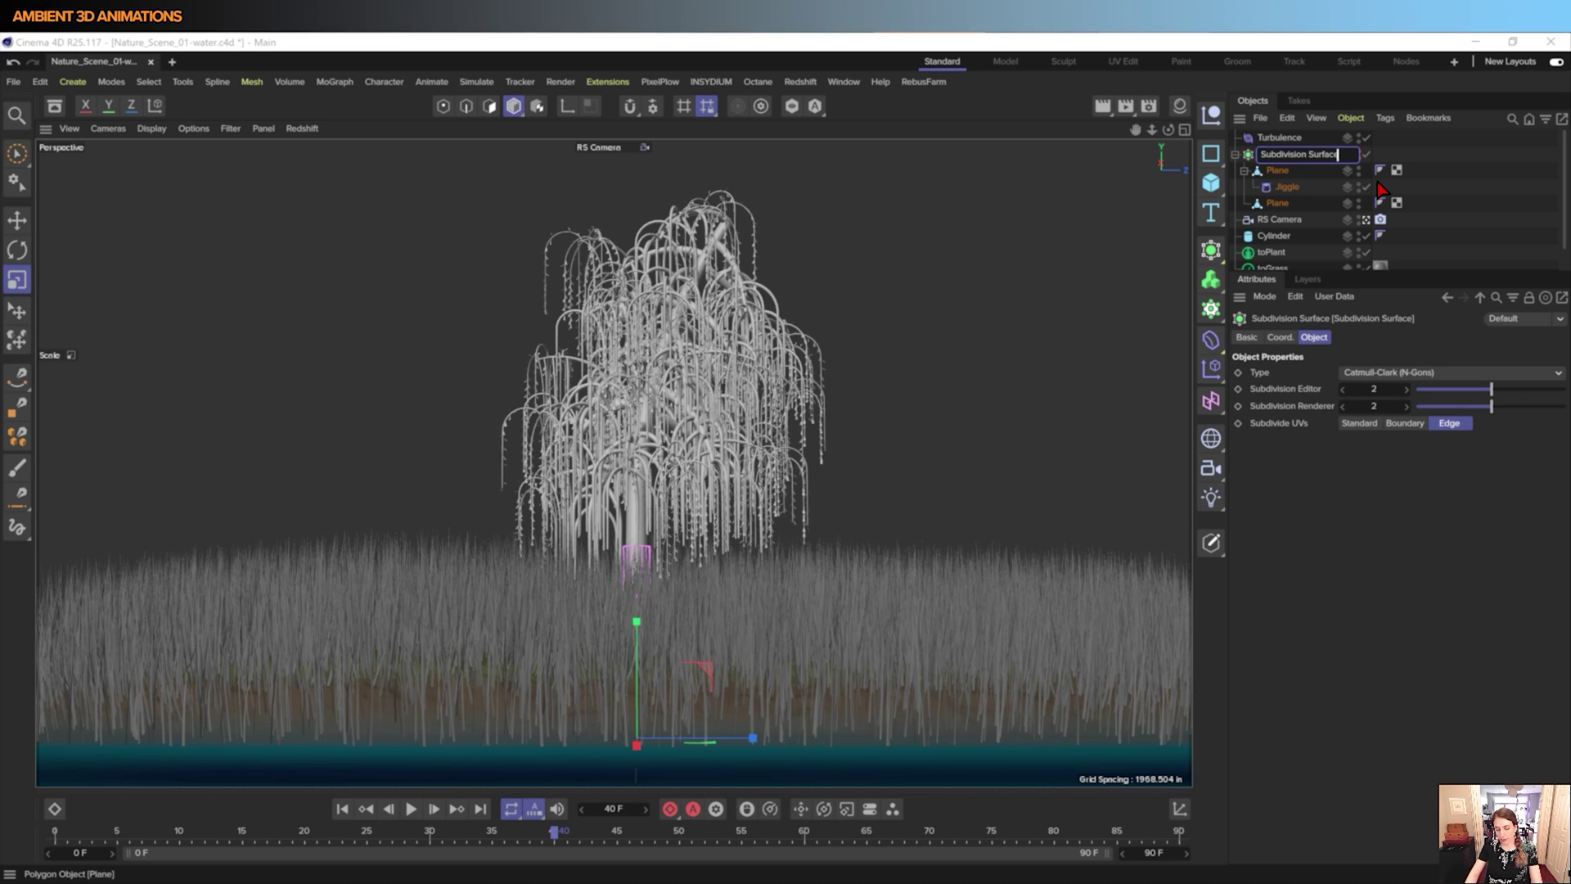
type("original")
key("Return")
- Move the baked Plane copy out to top level and rename it 'Water'
scroll(1283, 169, "down", 1)
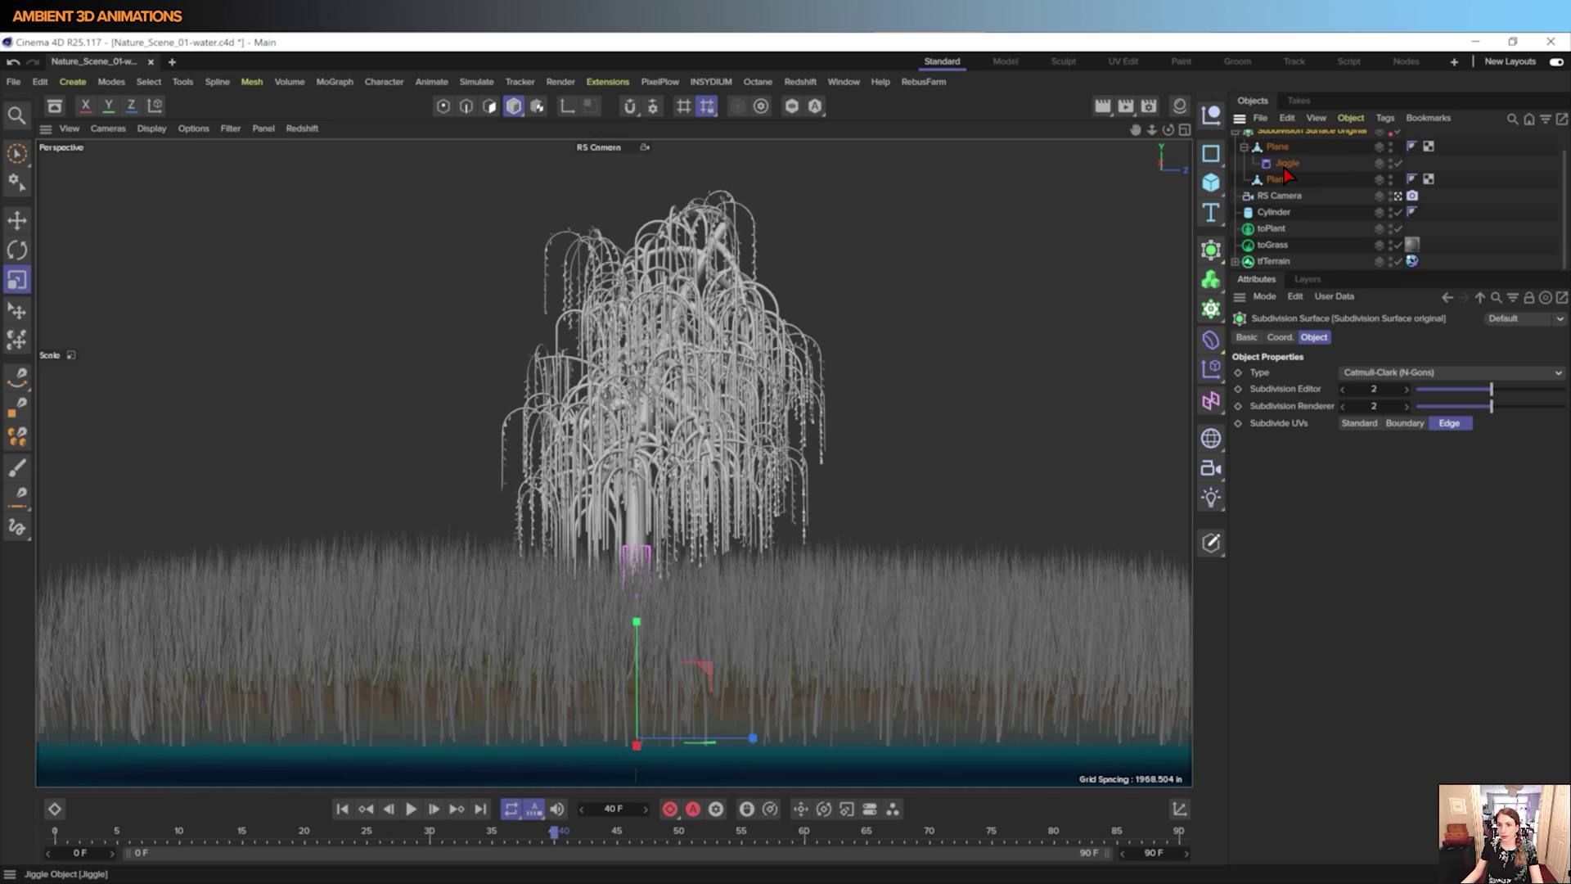
left_click(1300, 182)
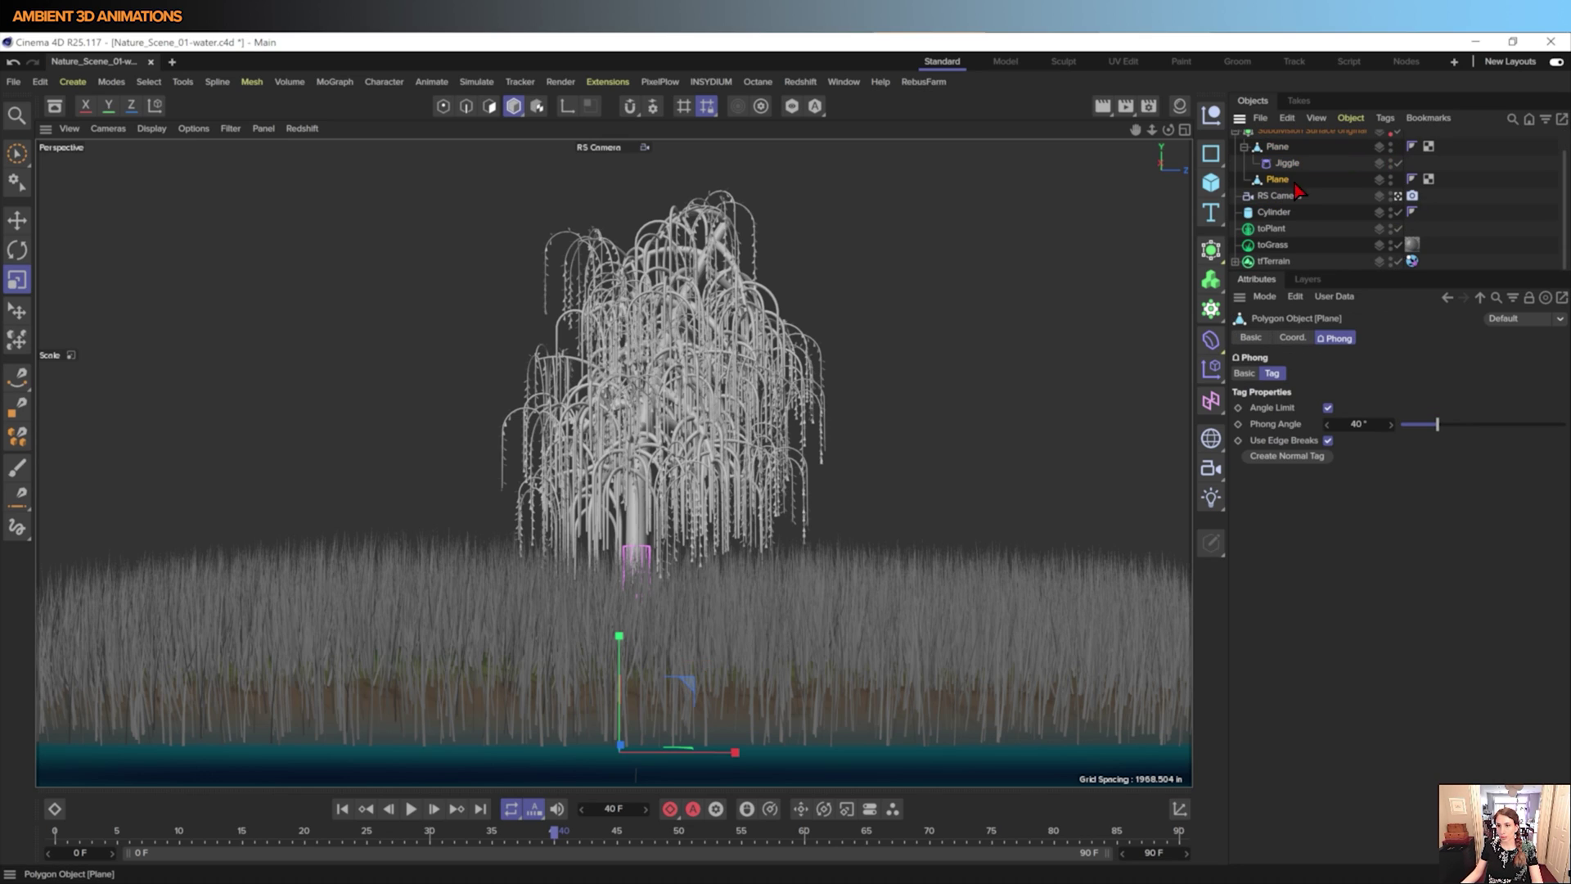
scroll(1354, 204, "up", 1)
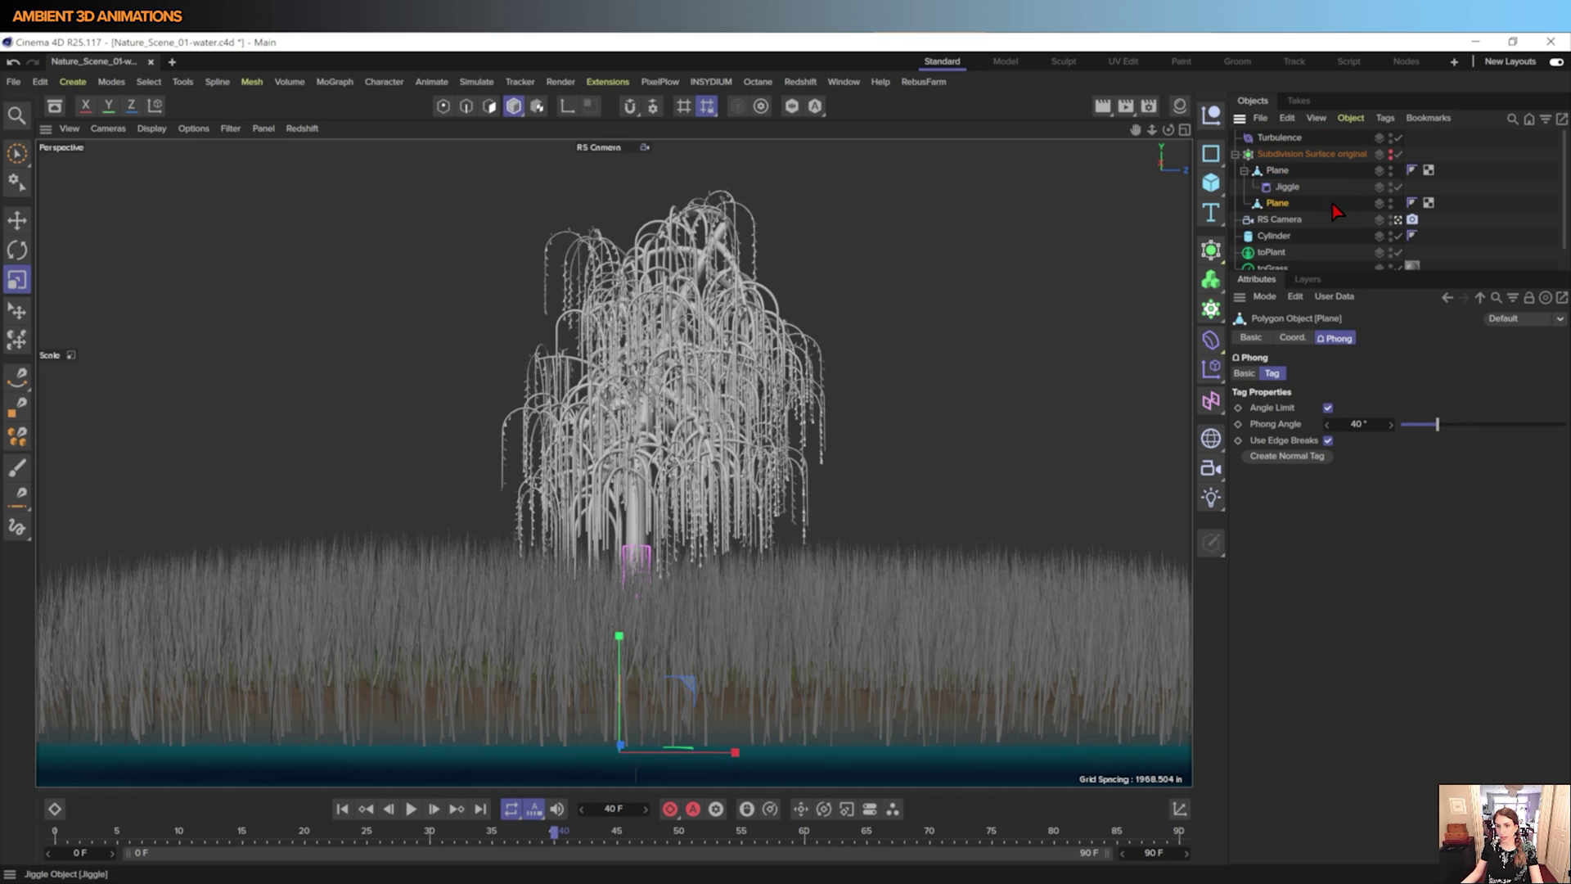
left_click_drag(1272, 207, 1254, 151)
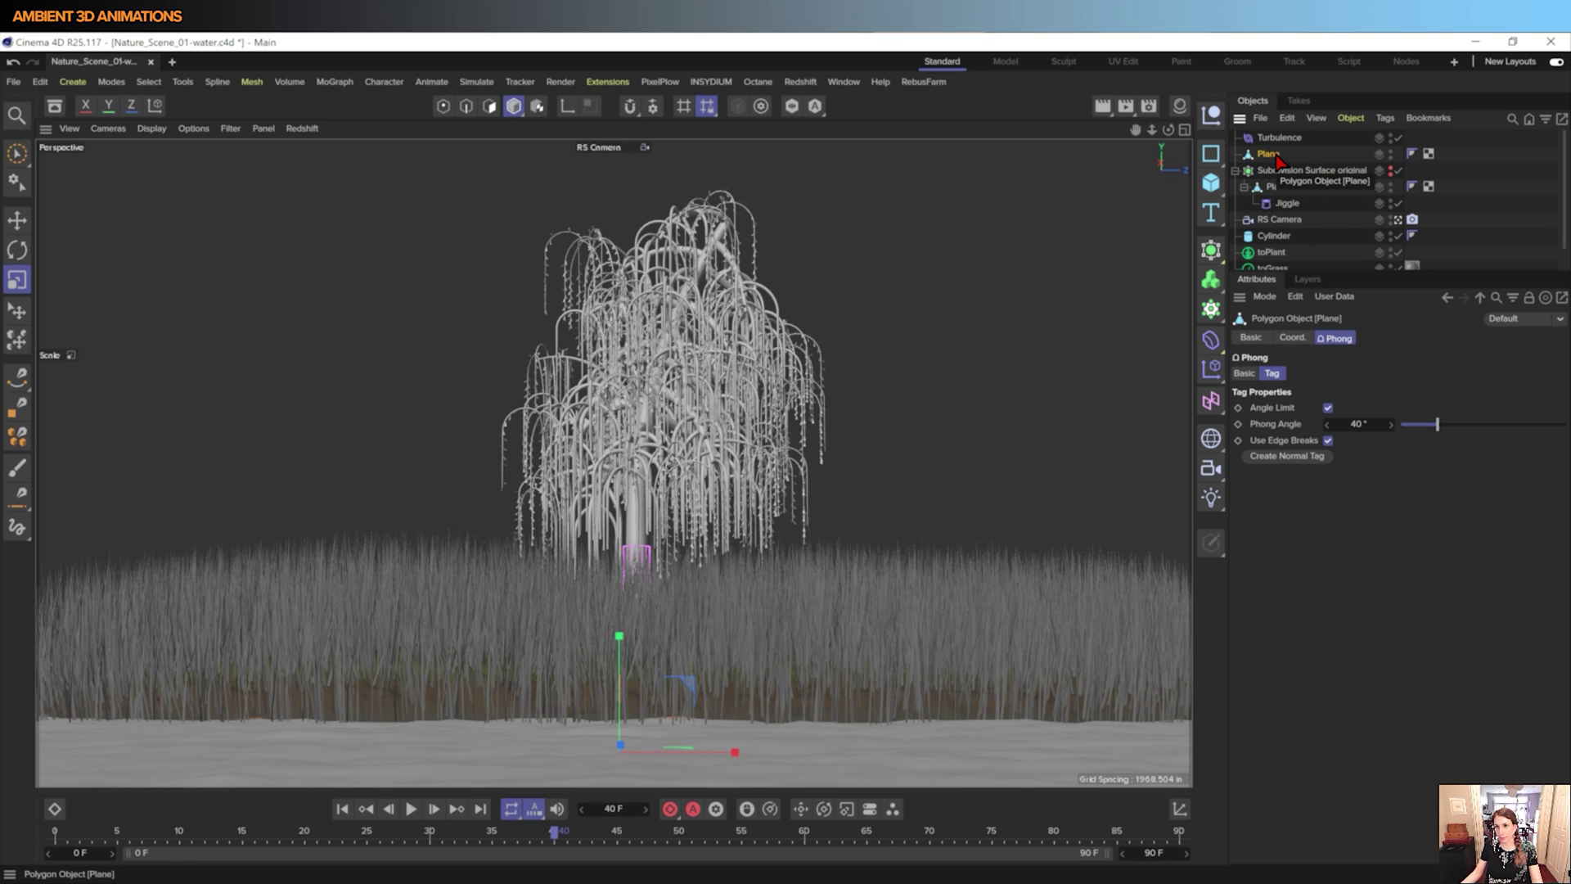
double_click(1271, 153)
key("Tab")
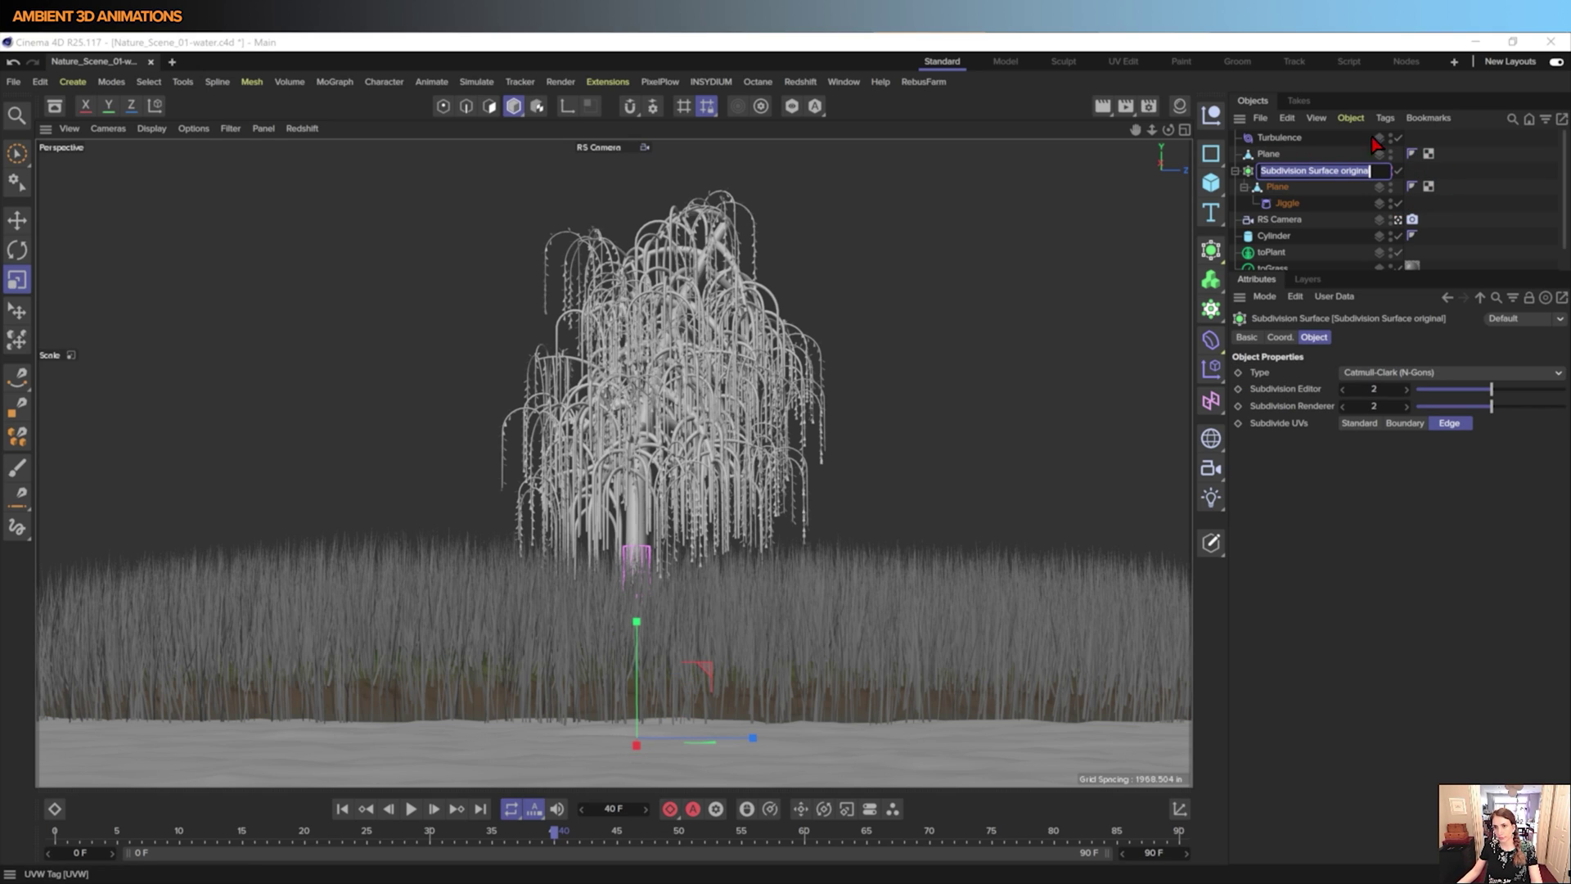
key("Return")
double_click(1270, 154)
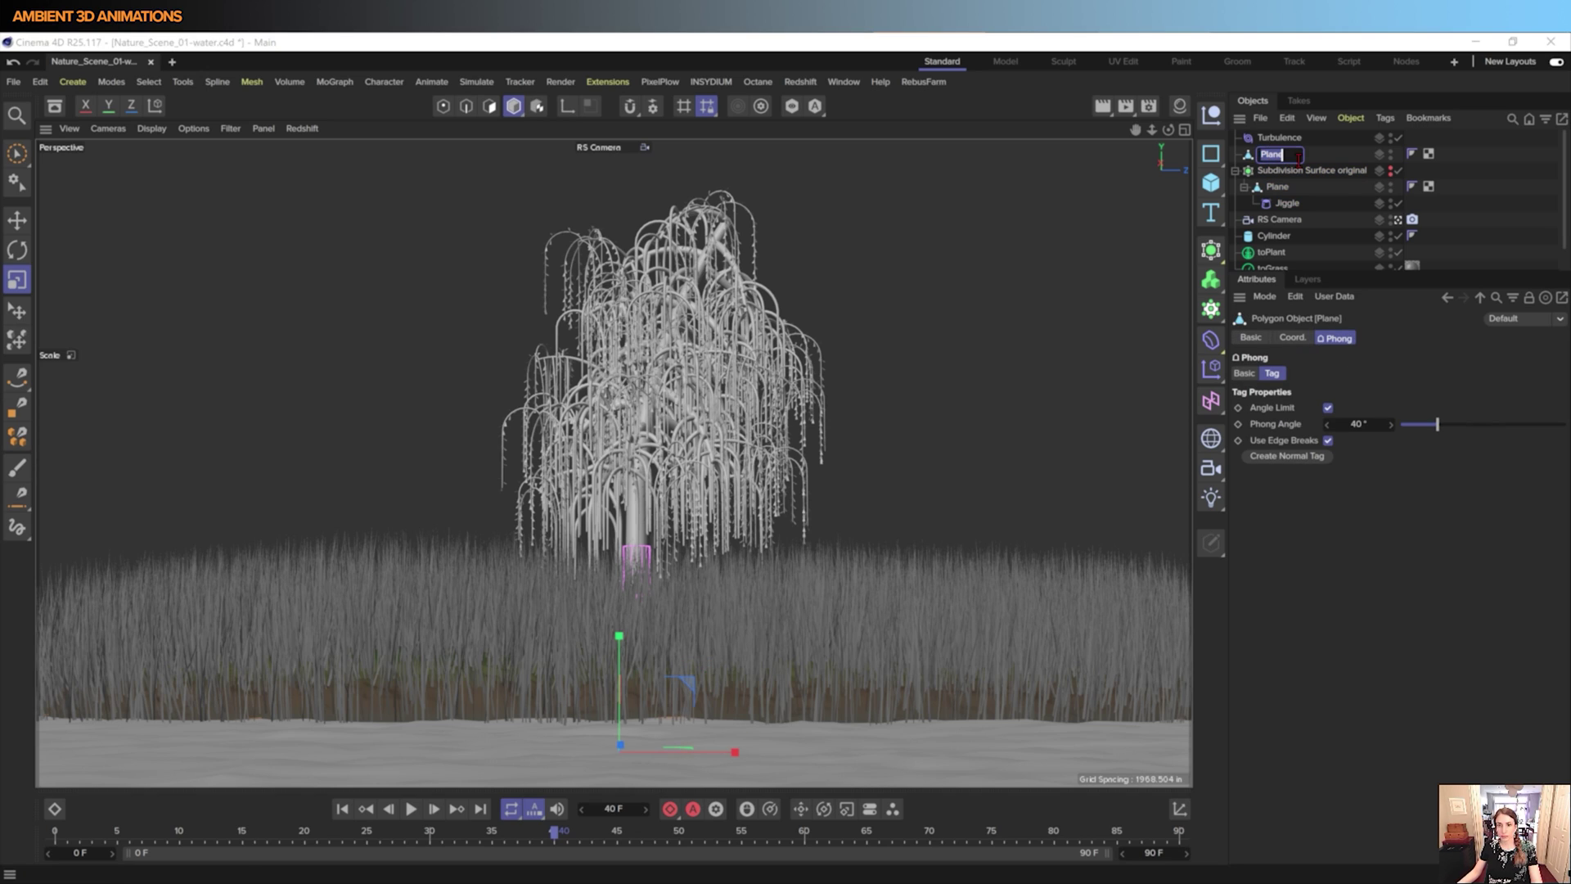
type("Water")
key("Return")
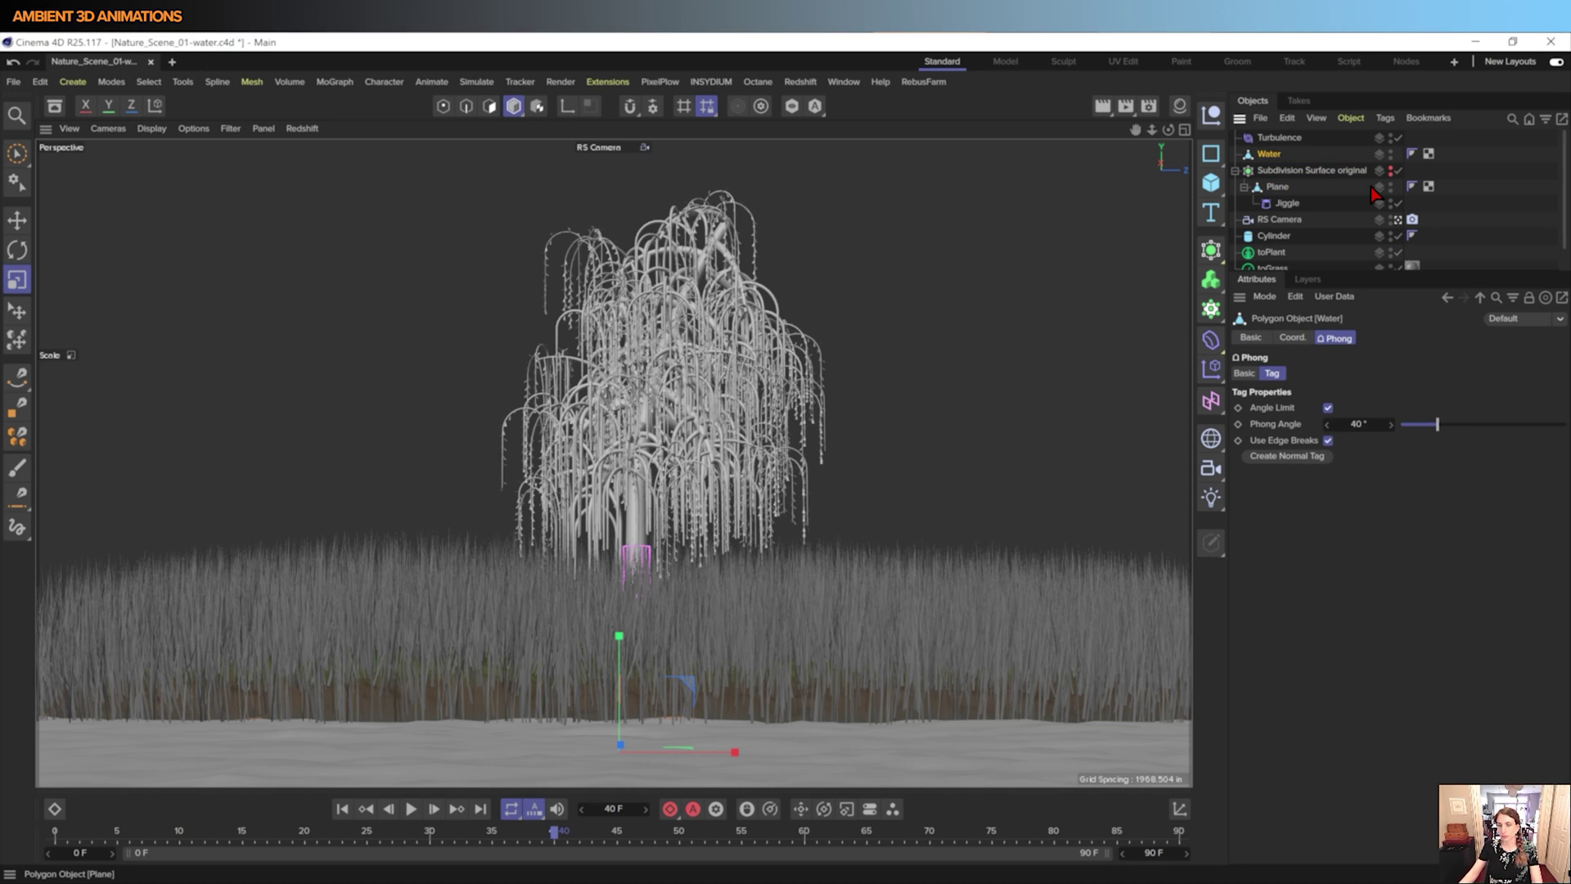
- Duplicate the Jiggle deformer and make the copy a child of Water
left_click(1287, 208)
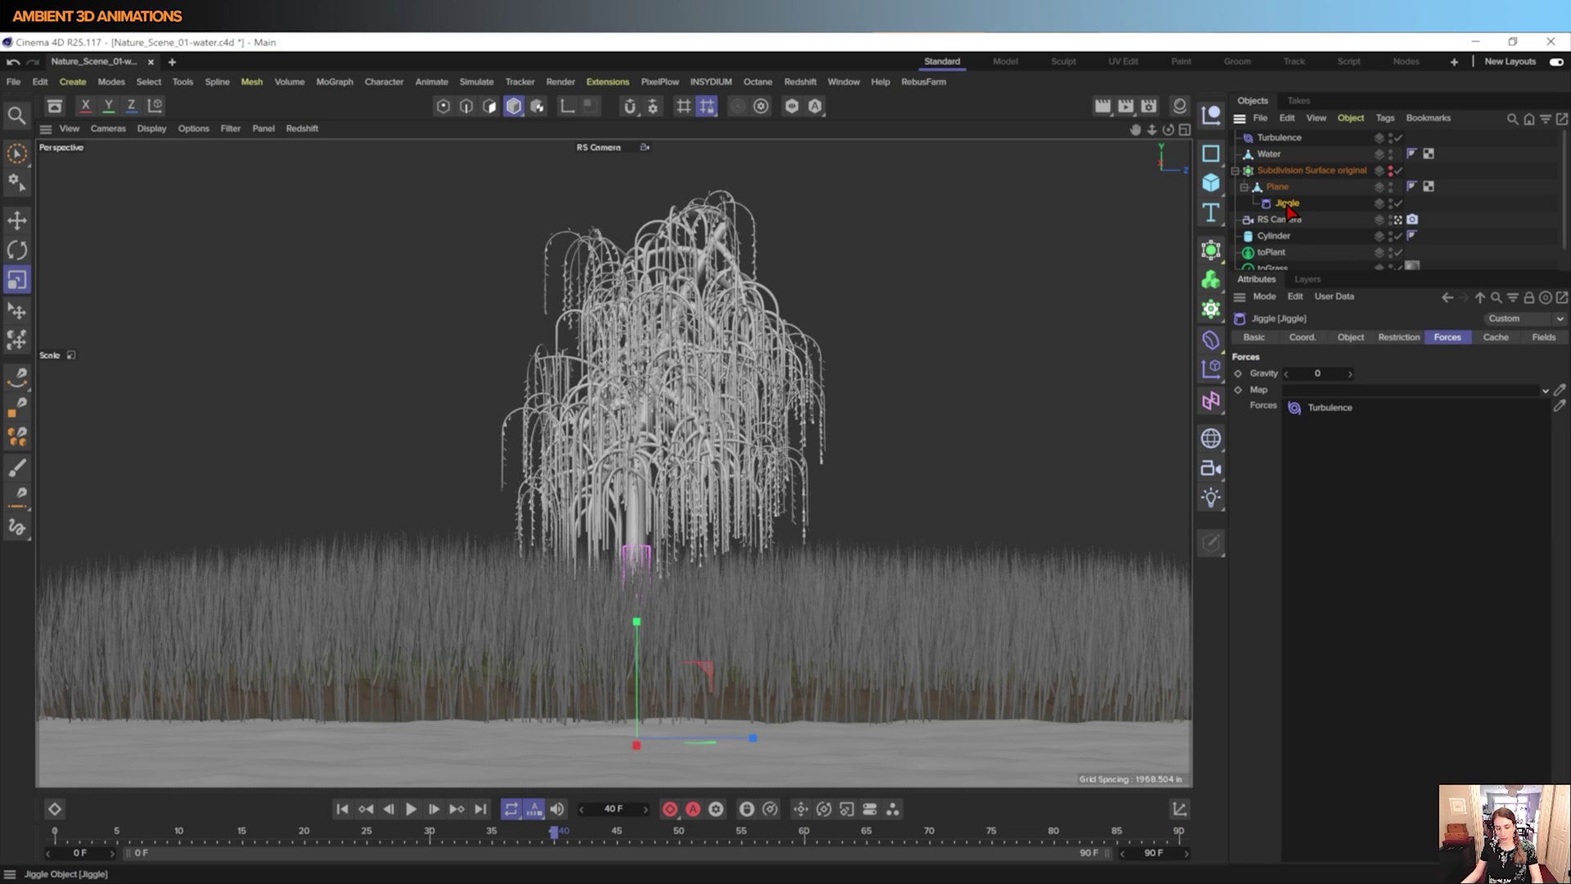
key("ctrl+c")
key("ctrl+v")
left_click_drag(1270, 138, 1278, 177)
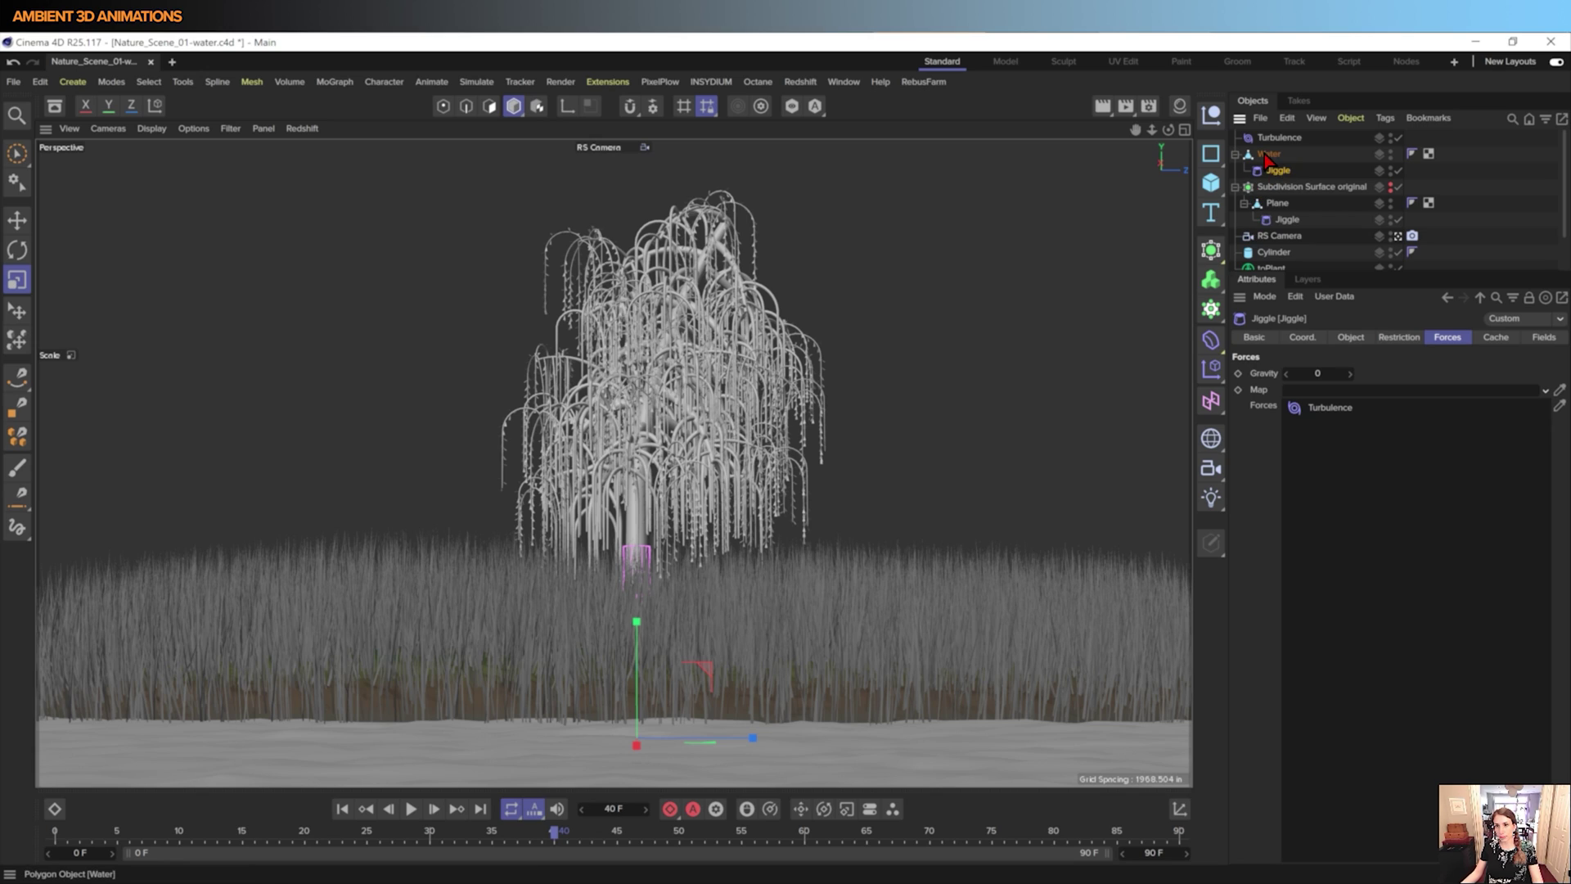
left_click(1269, 154)
- Nest Water in a new, disabled Subdivision Surface and select its Jiggle
left_click(1209, 249)
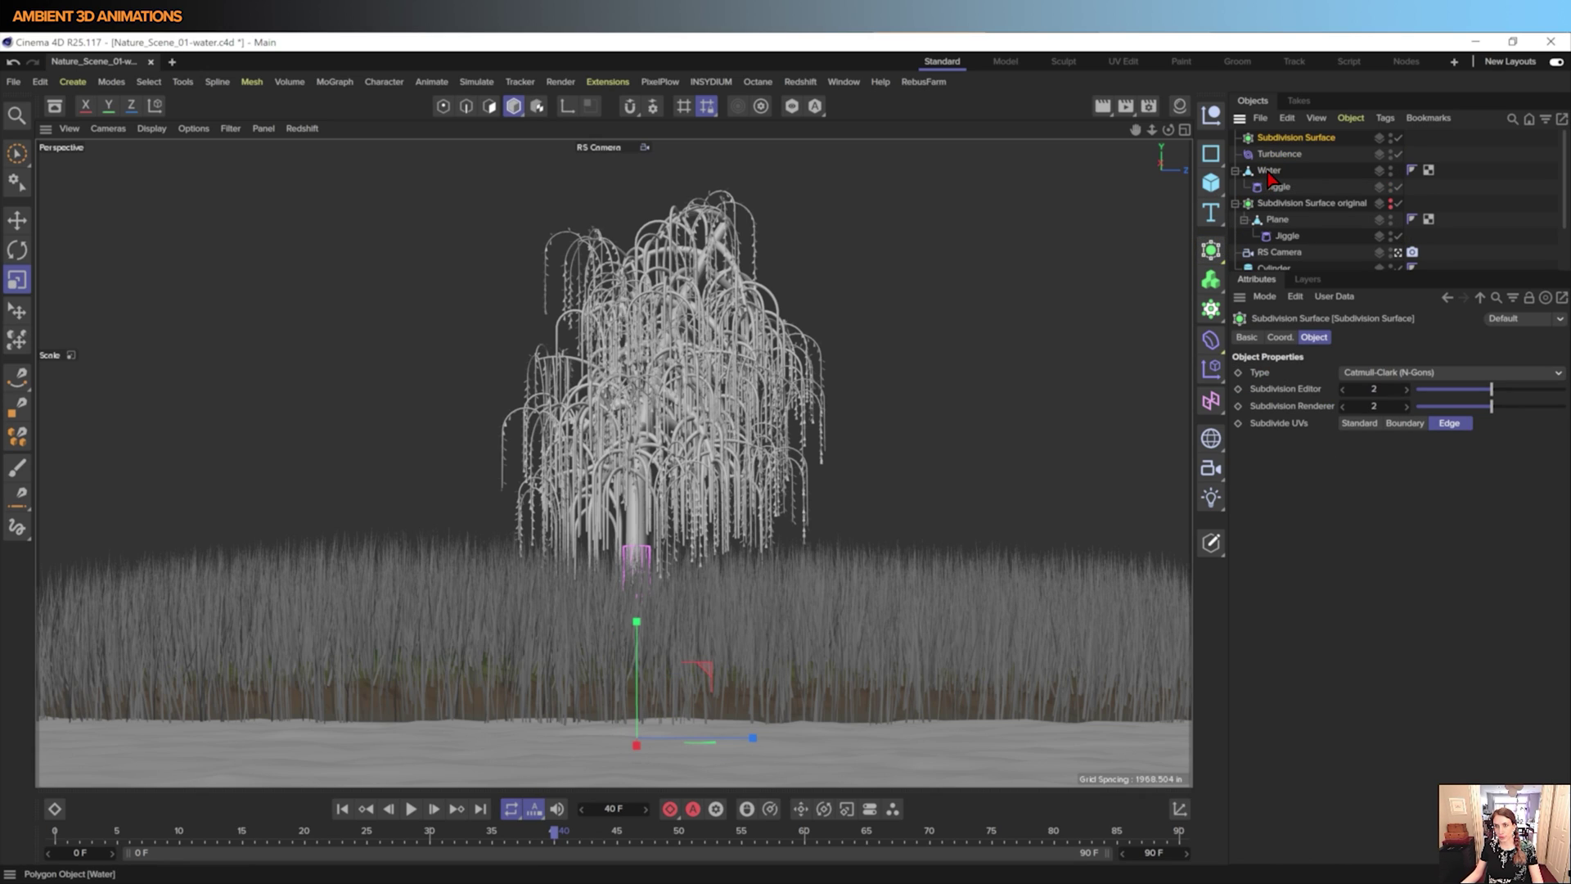
left_click_drag(1279, 143, 1286, 148)
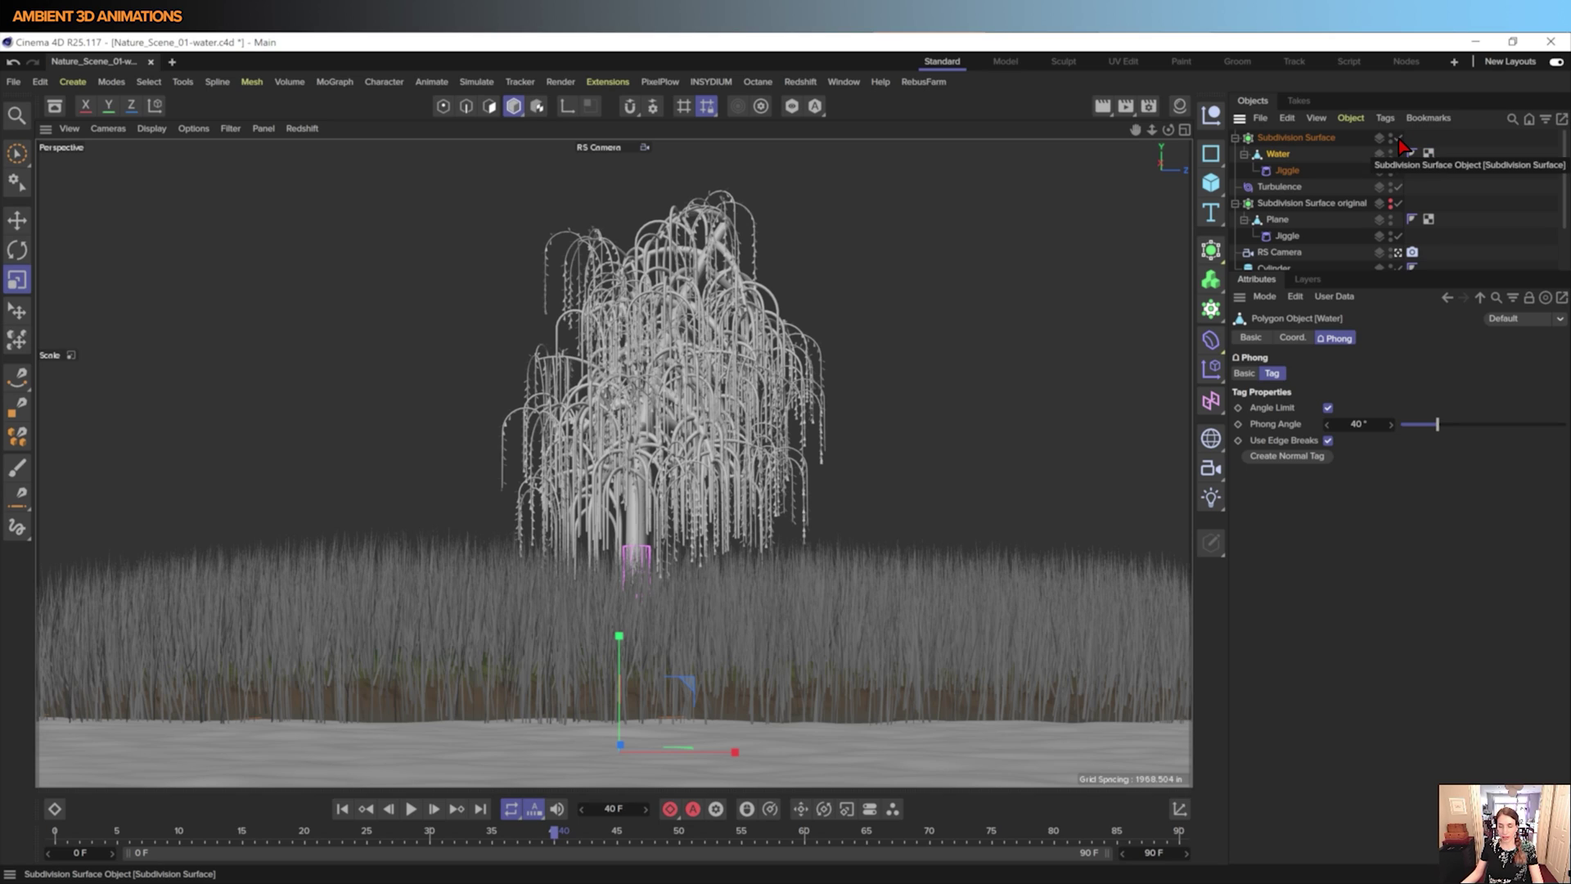
left_click(1398, 139)
left_click(1287, 170)
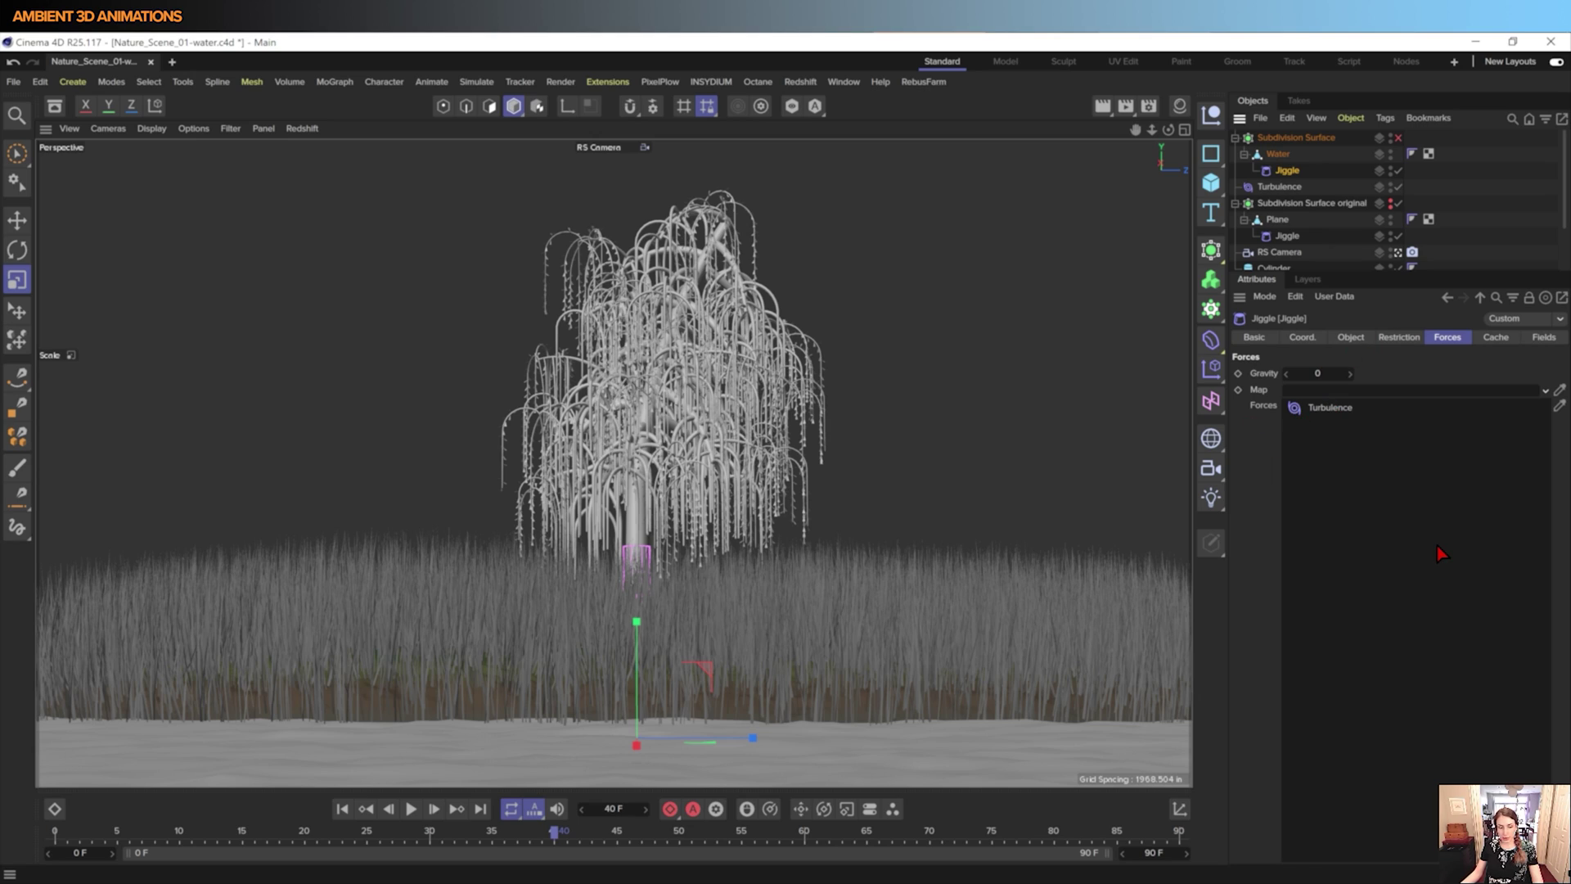
- Play the water animation from frame 0 to preview the jiggling waves
left_click(342, 810)
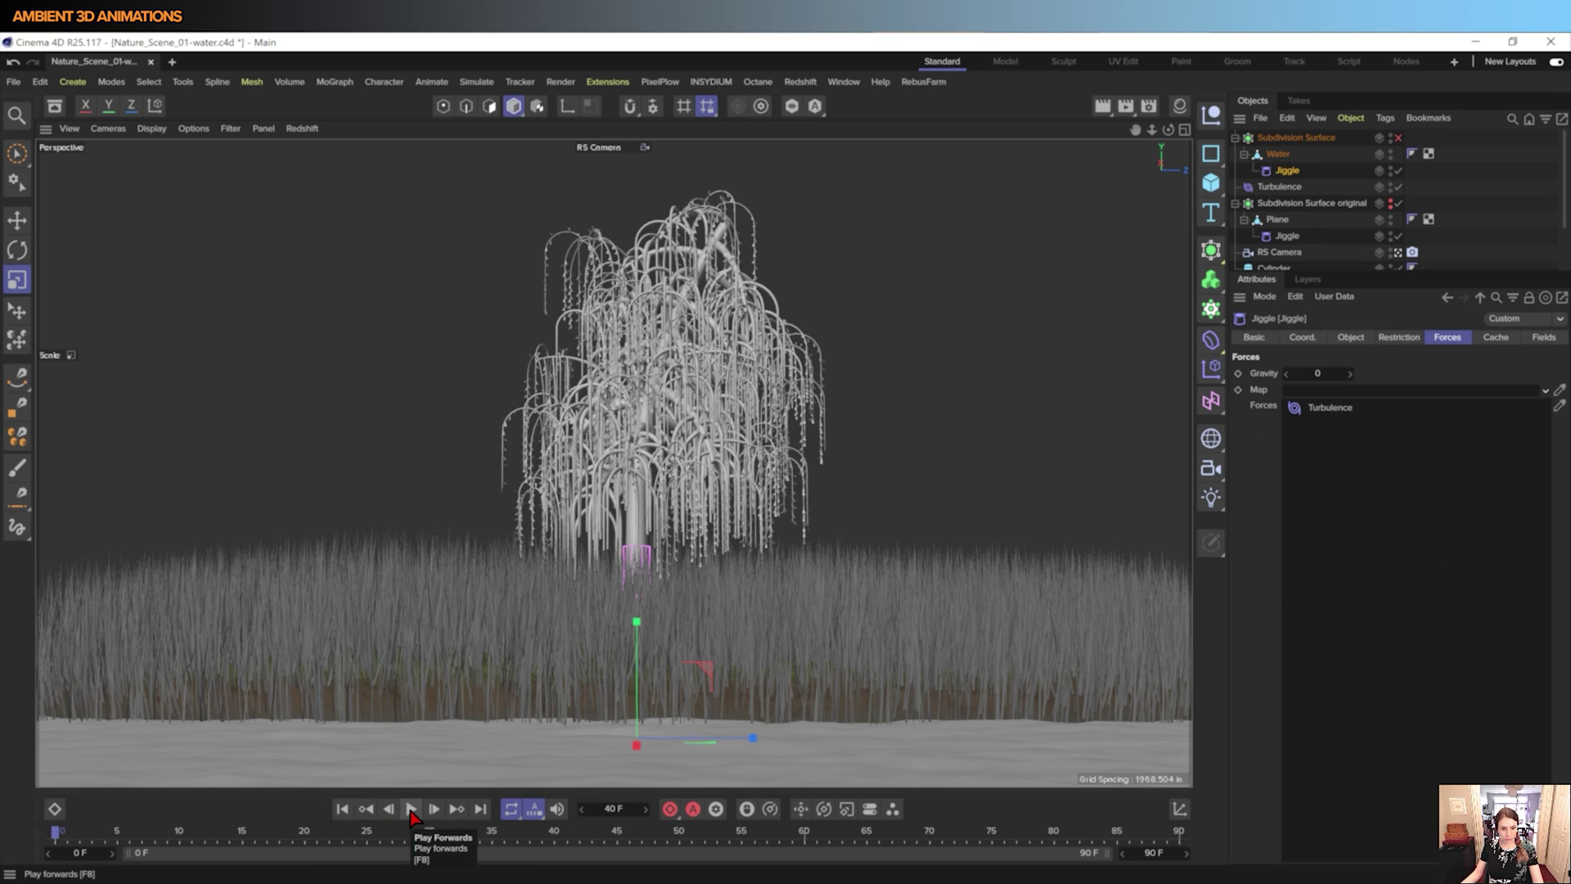
left_click(411, 810)
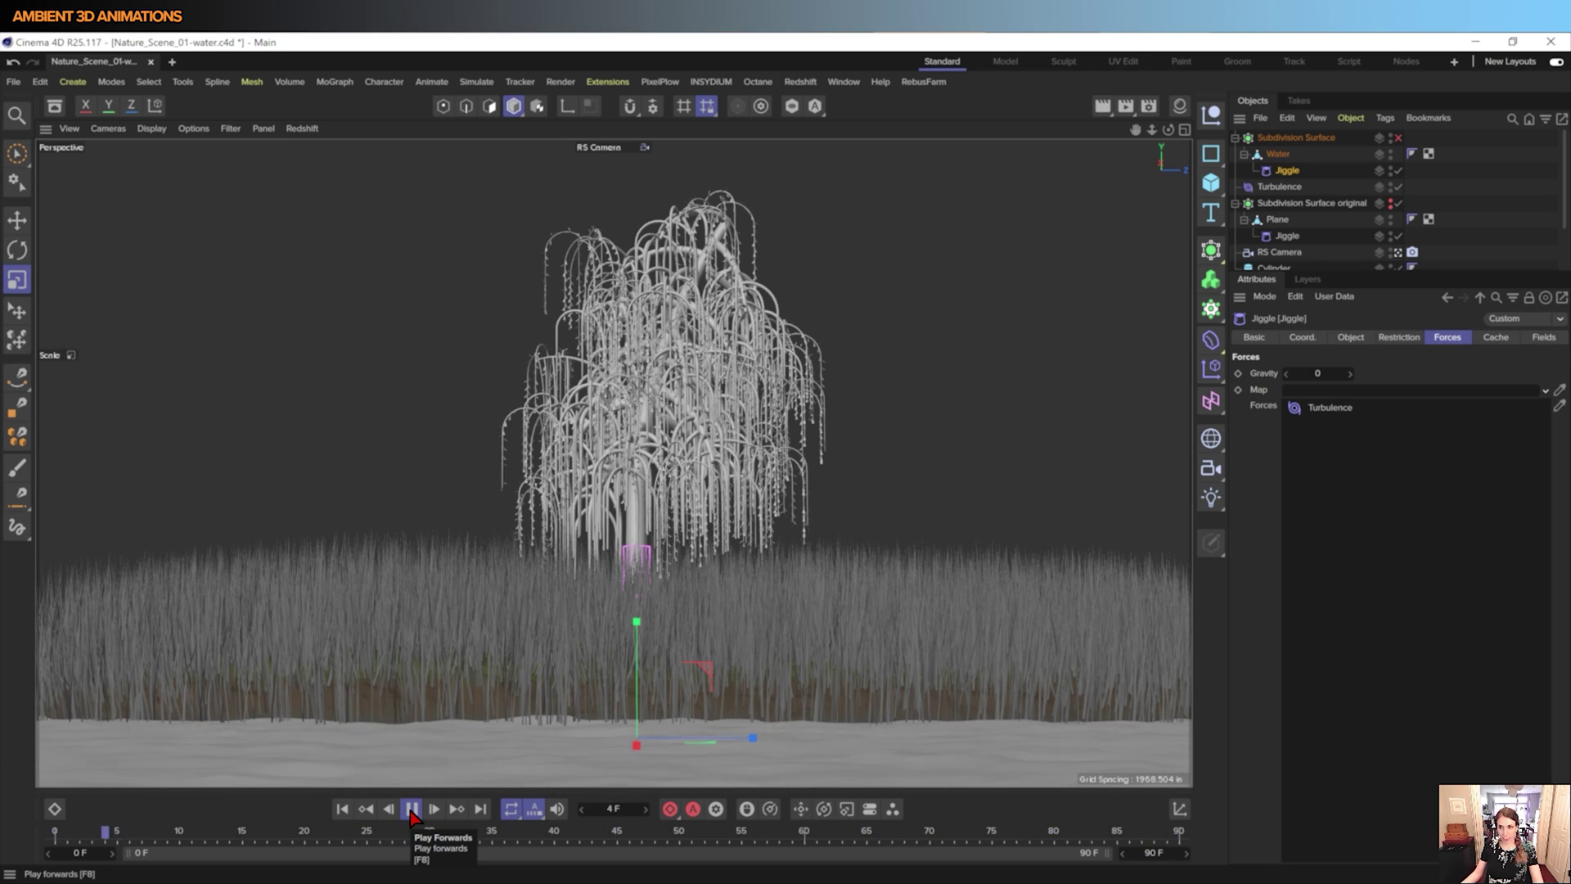
left_click(411, 810)
left_click(342, 809)
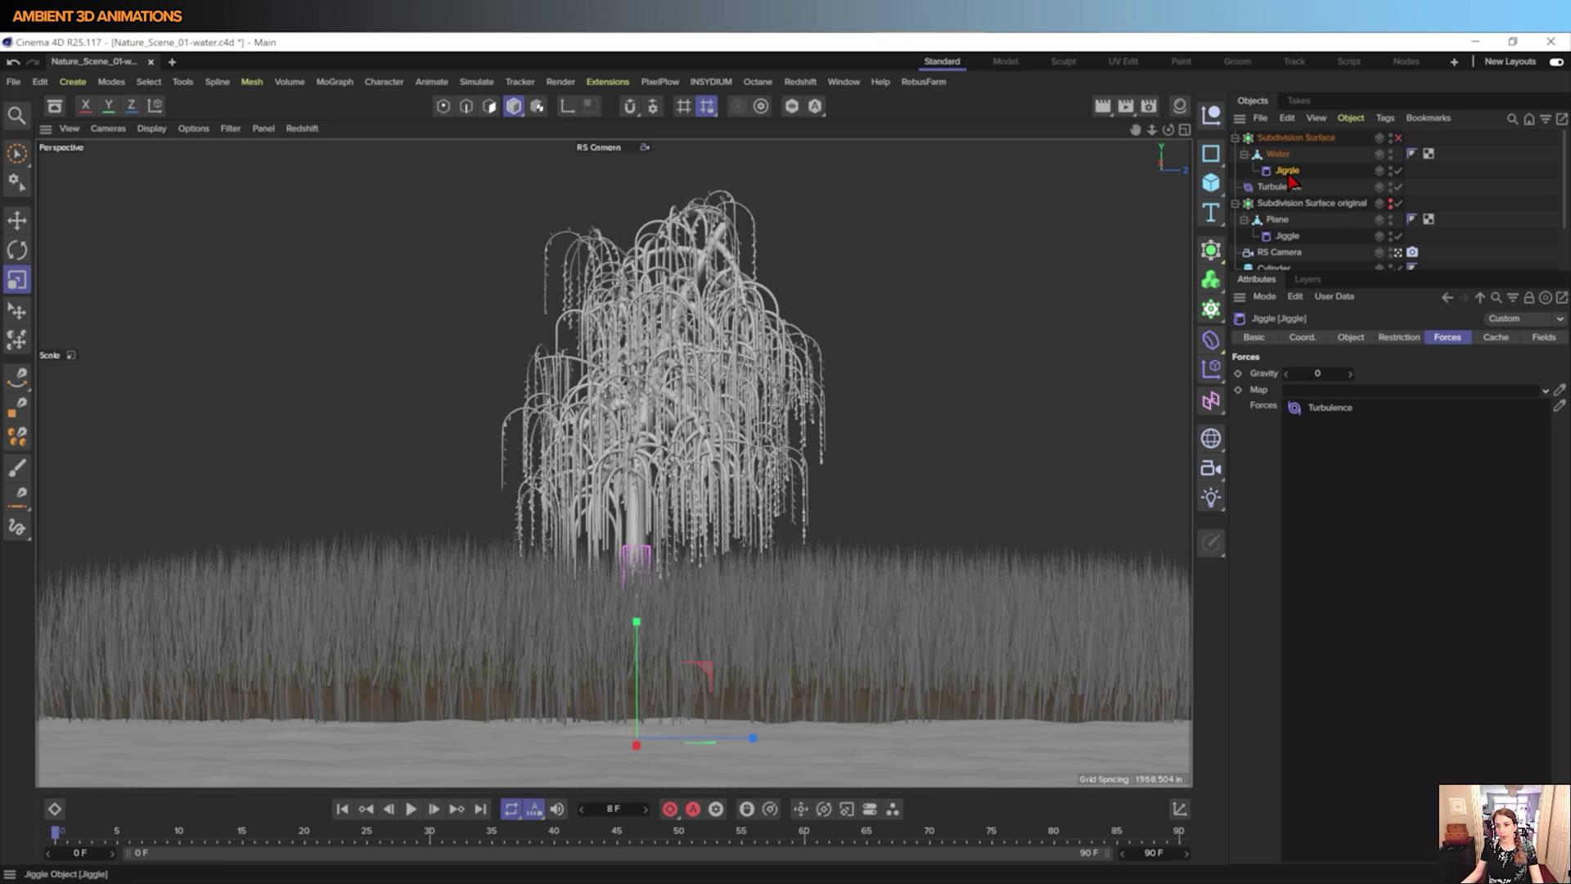
- In Jiggle's Cache tab, calculate the cache from frame 0, storing 5.42 MB
left_click(1497, 338)
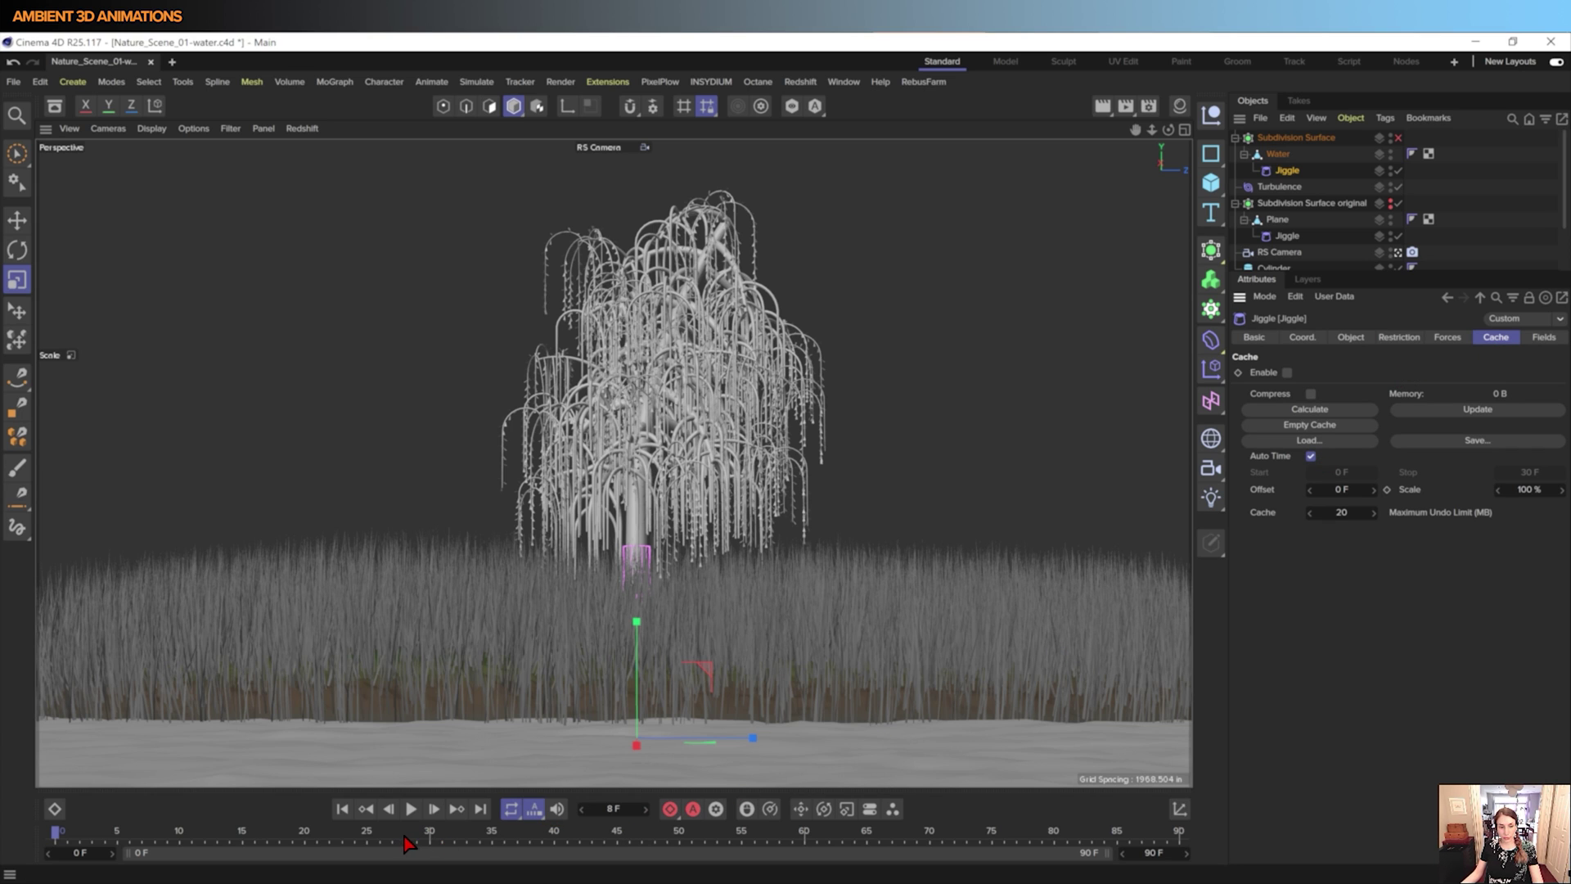
left_click_drag(406, 842, 540, 829)
left_click(730, 849)
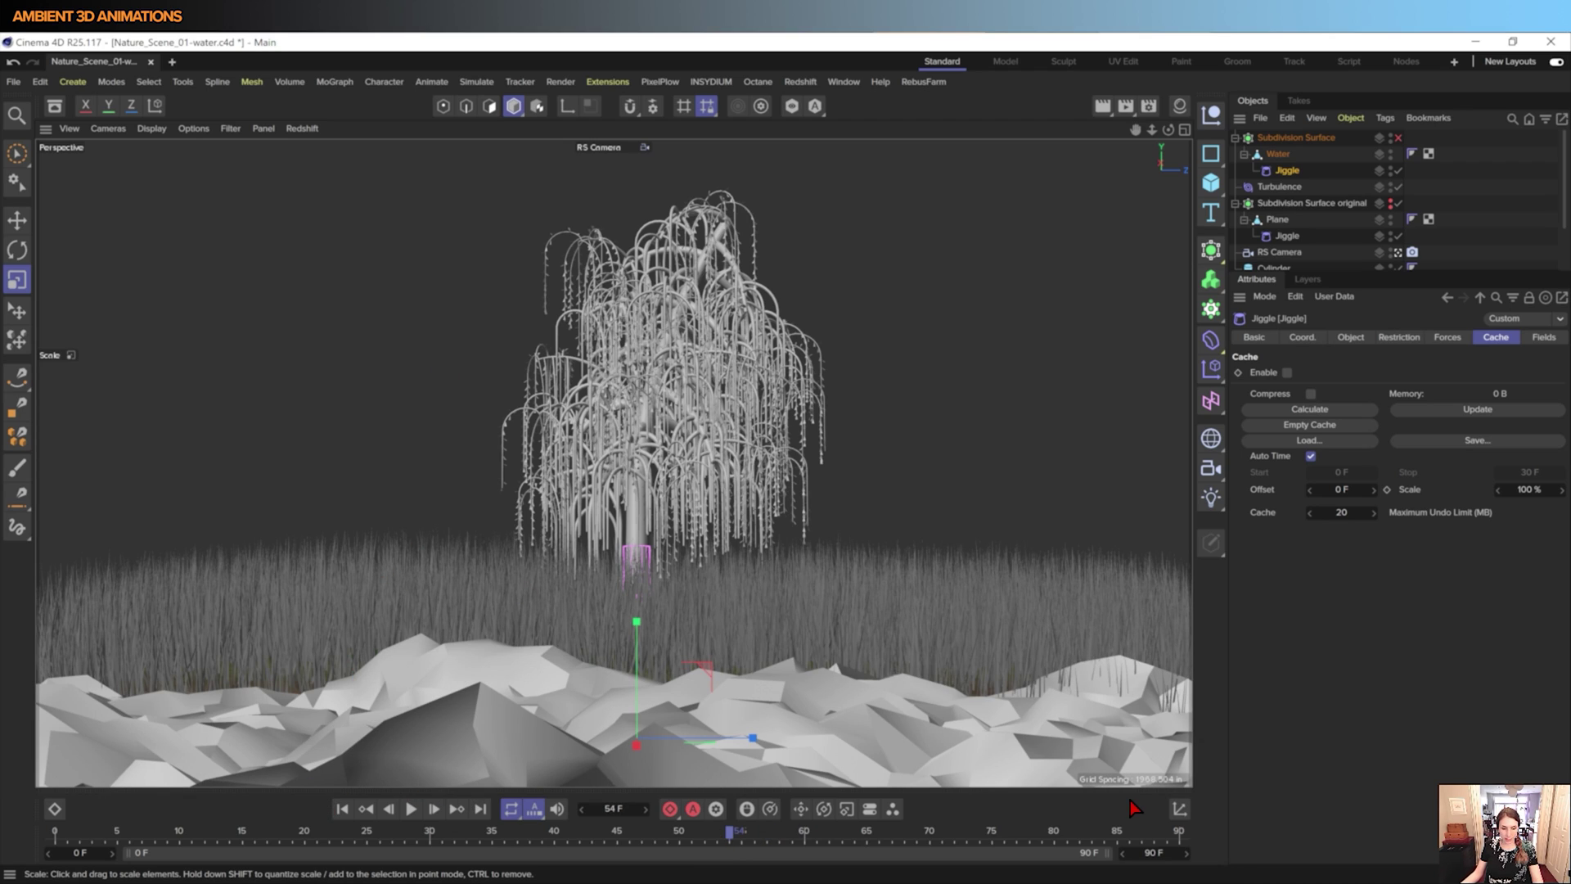
left_click(343, 810)
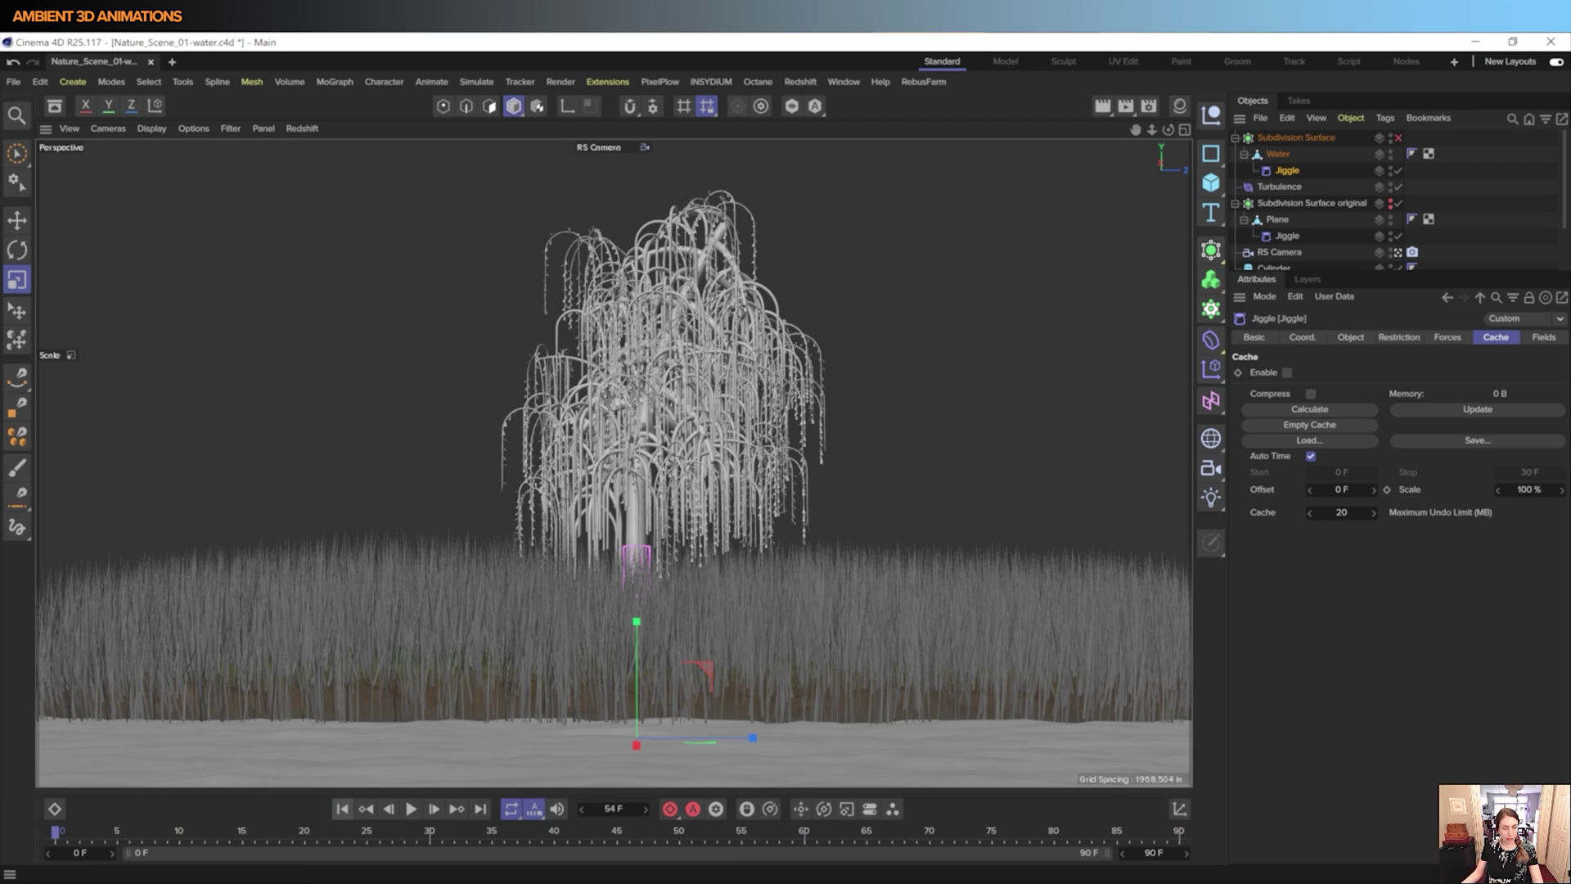
left_click(1317, 414)
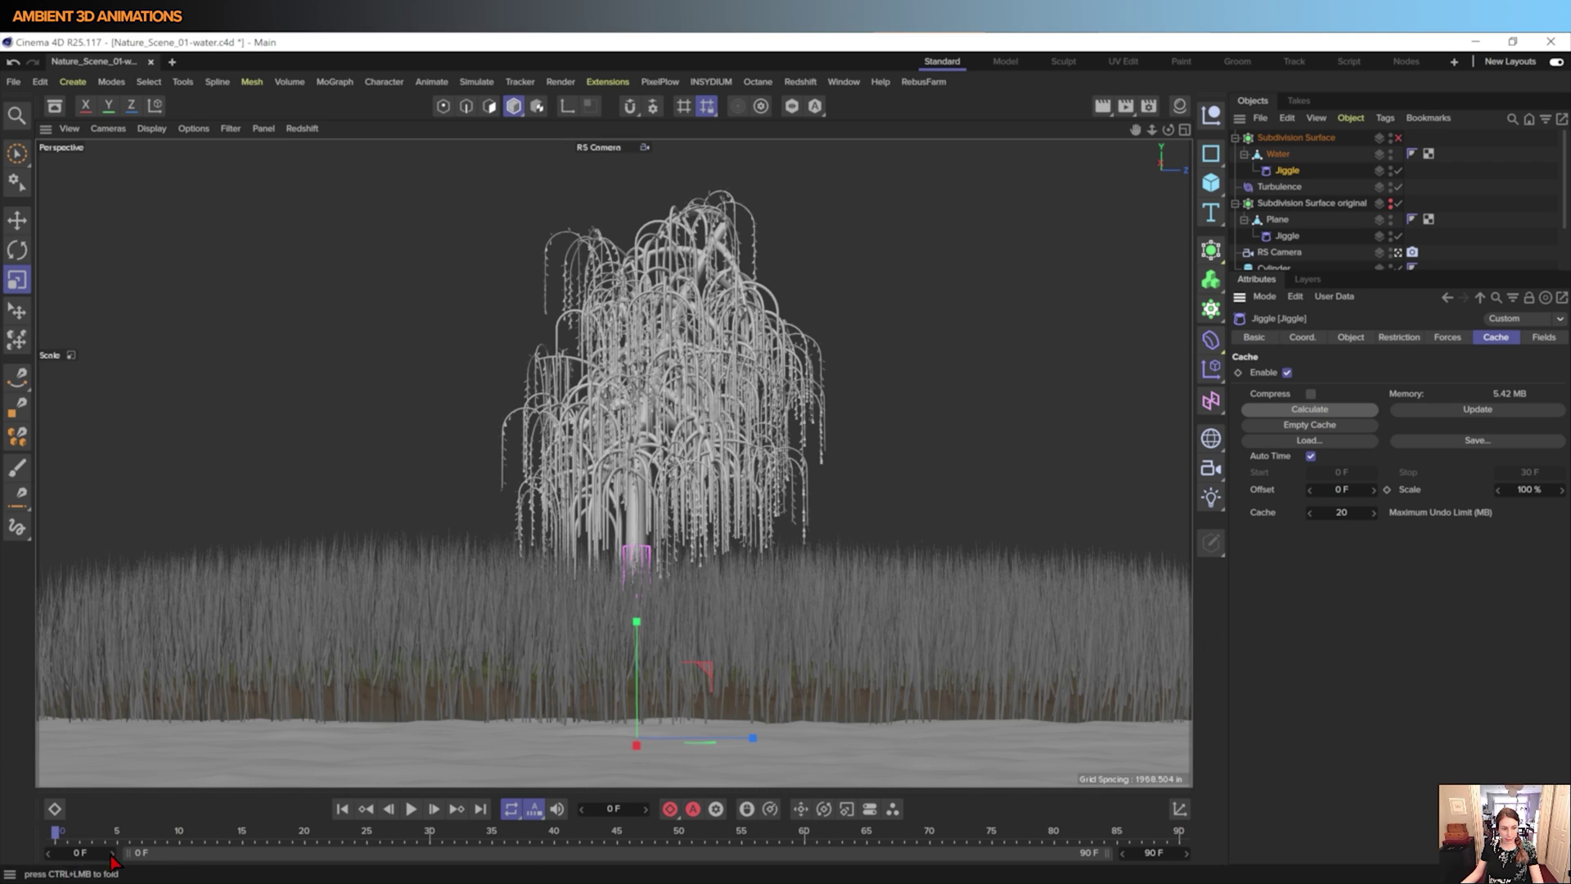
- Scrub and F8-play the cached waves, then collapse Subdivision Surface original and select Water
left_click_drag(59, 831, 1090, 879)
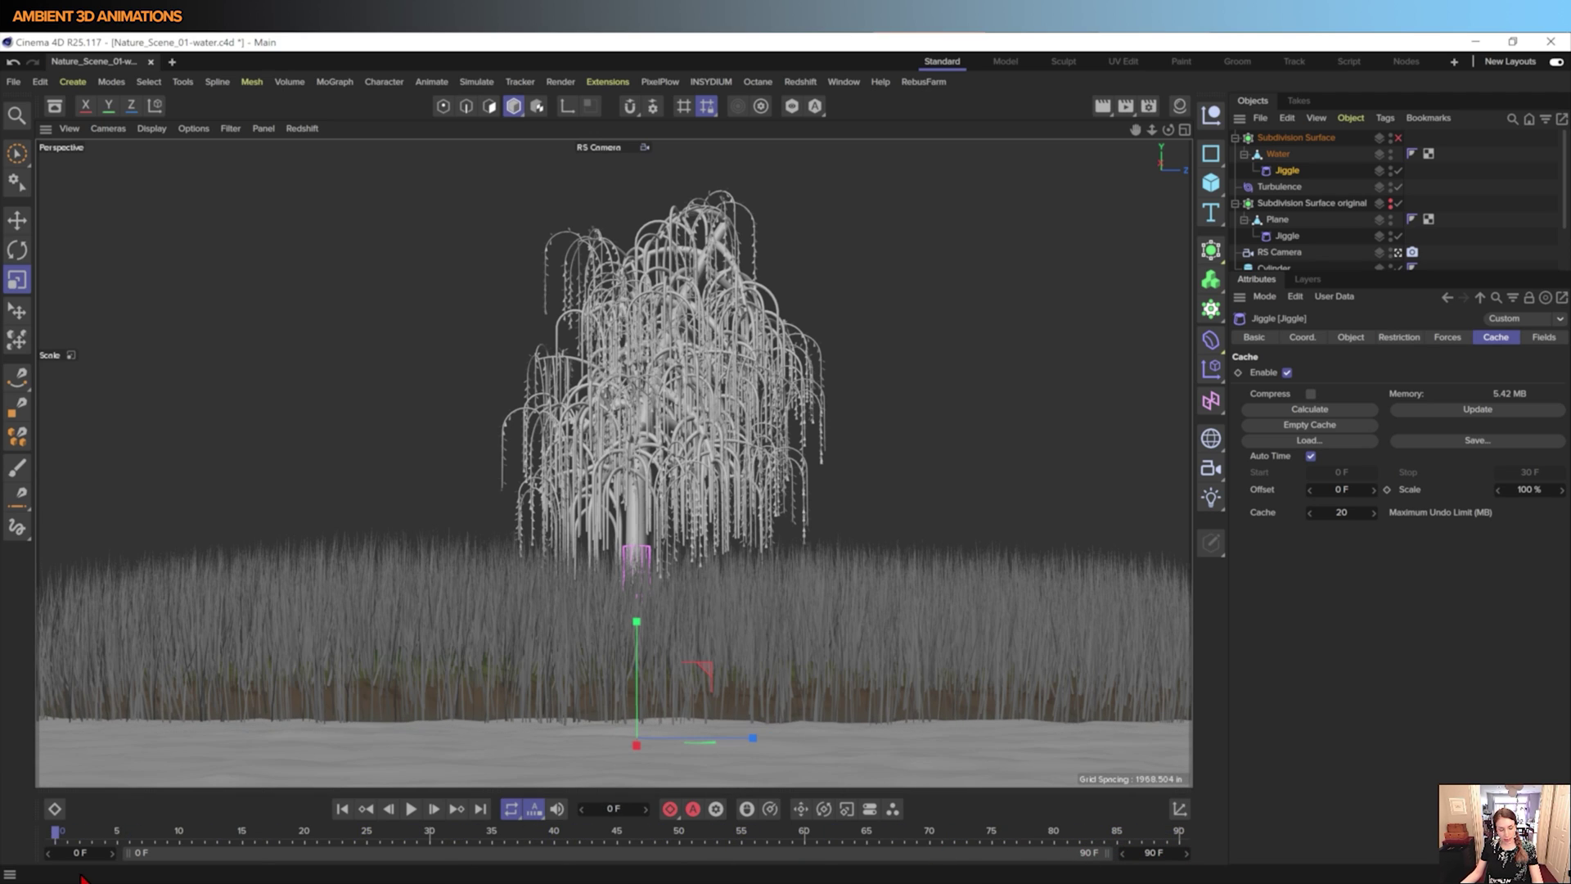
left_click_drag(835, 841, 504, 846)
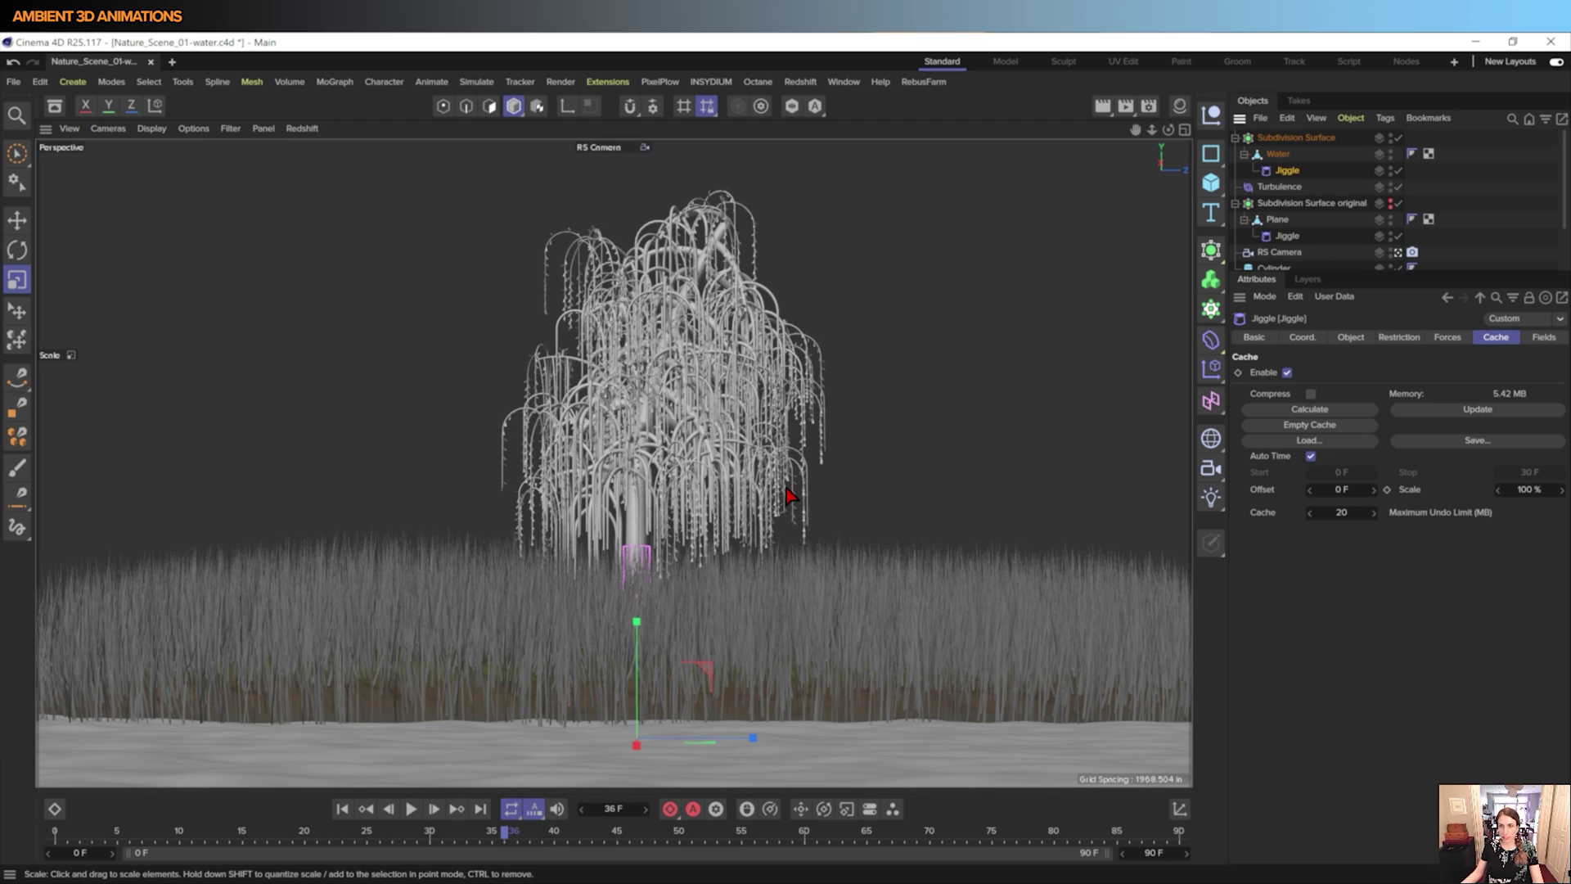
left_click_drag(497, 836, 845, 841)
key("F8")
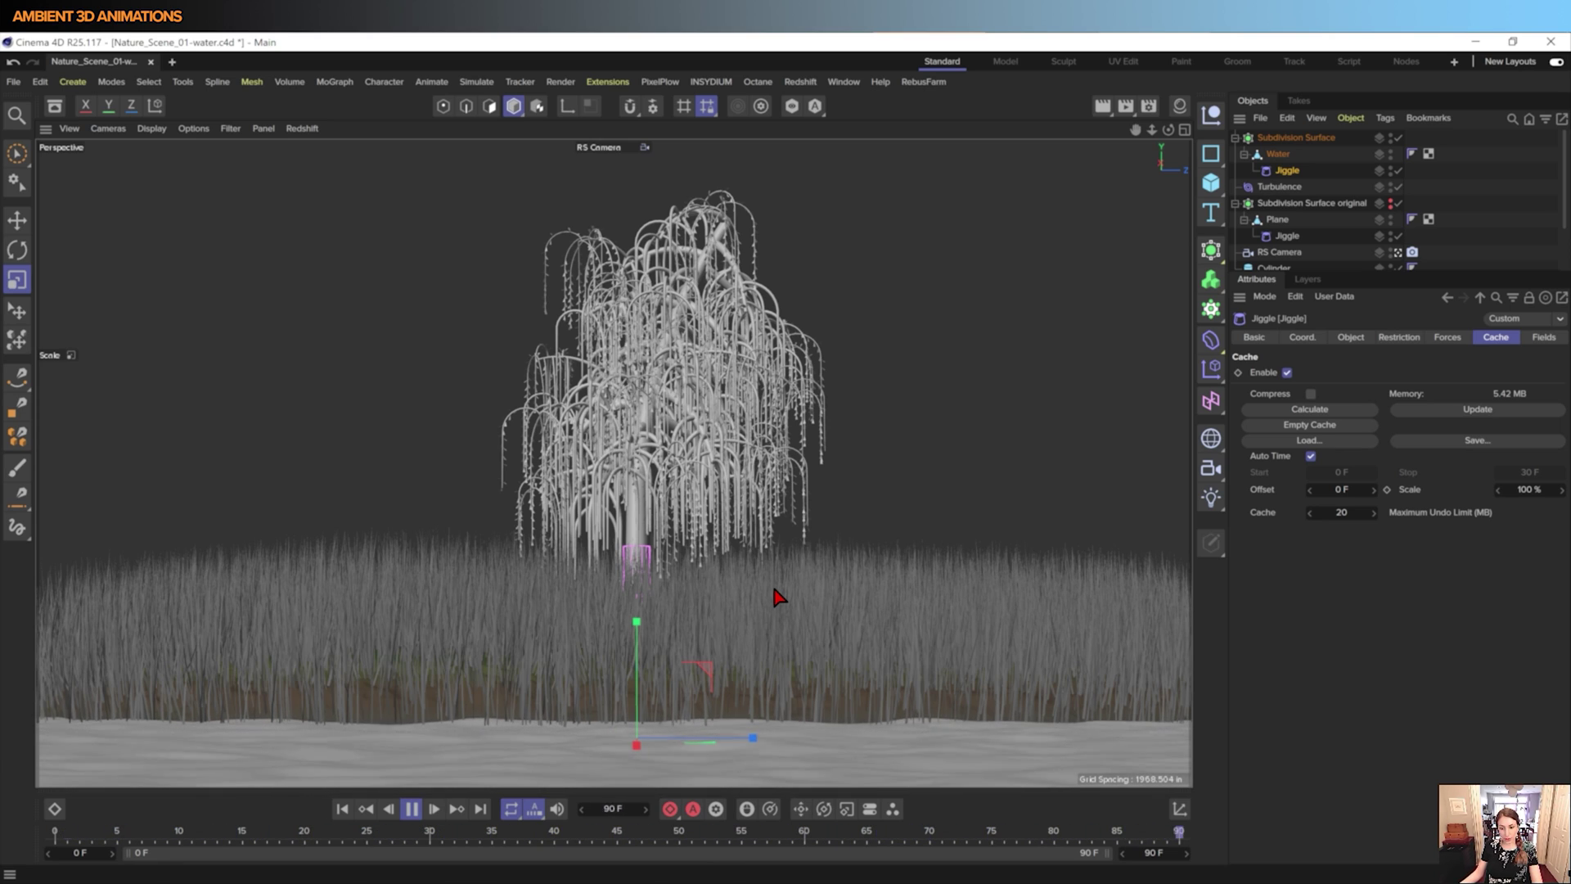
left_click(412, 809)
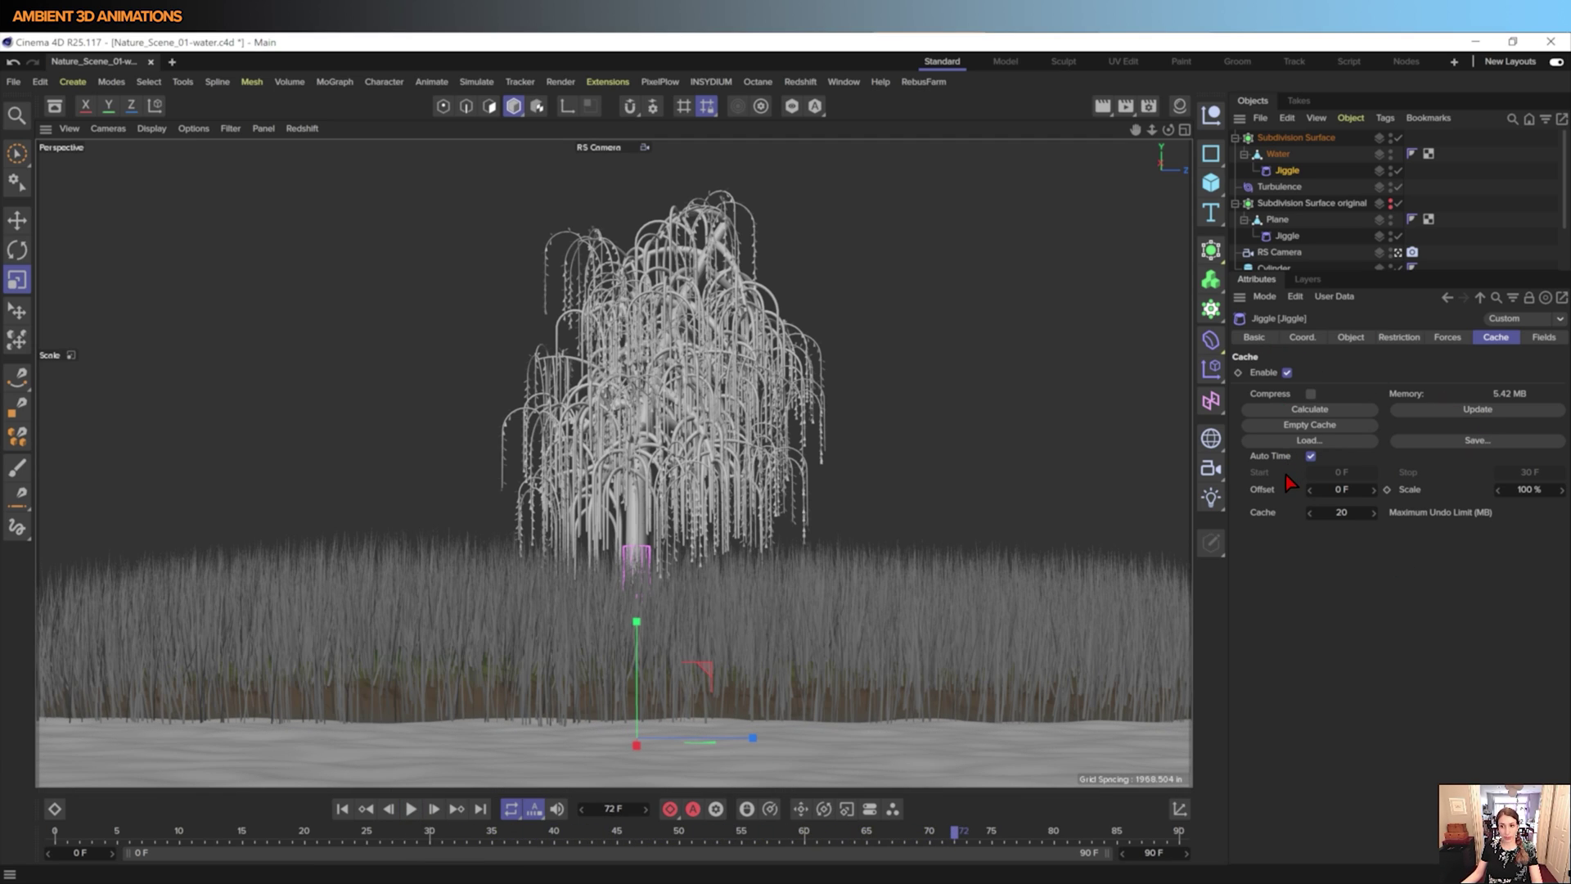
left_click(1236, 203)
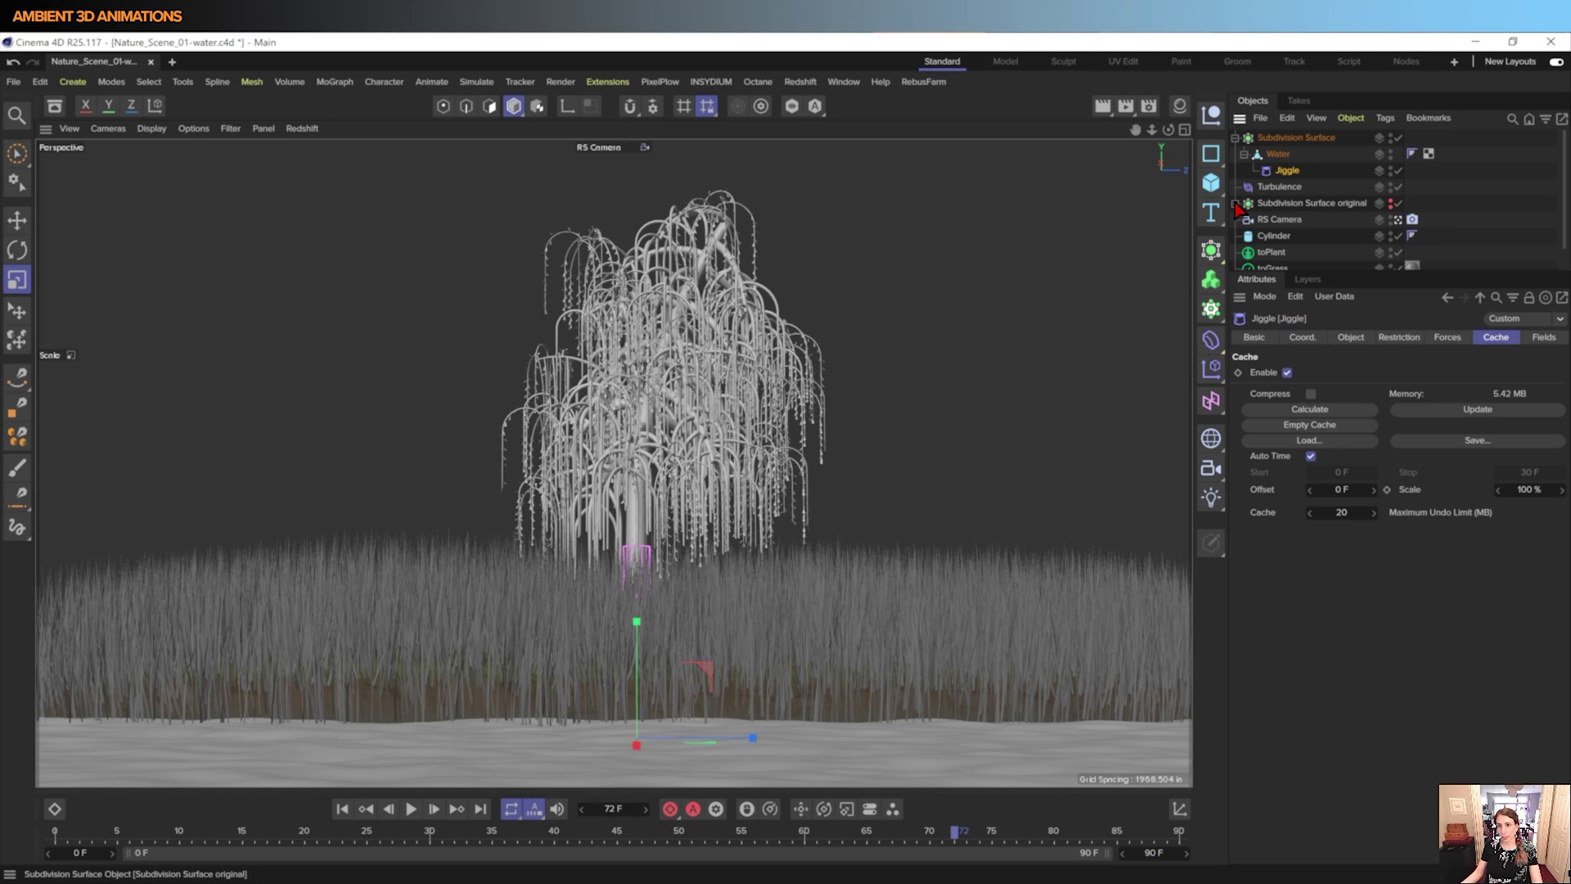
left_click(1277, 155)
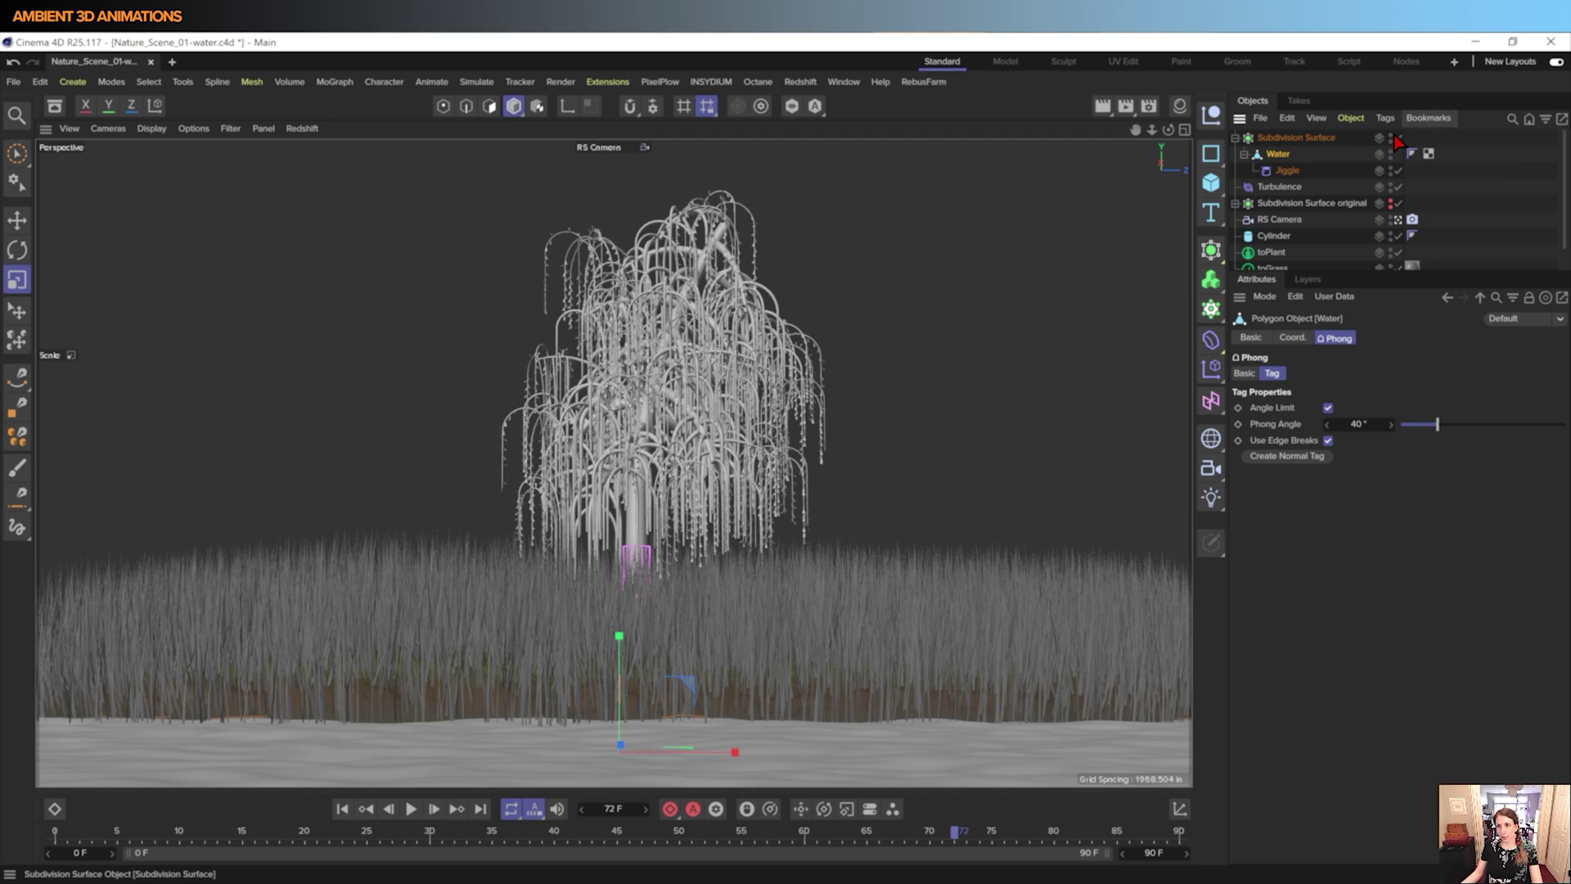
- Open the Timeline (Dope Sheet) and load only the Water and Jiggle tracks into it
left_click(843, 82)
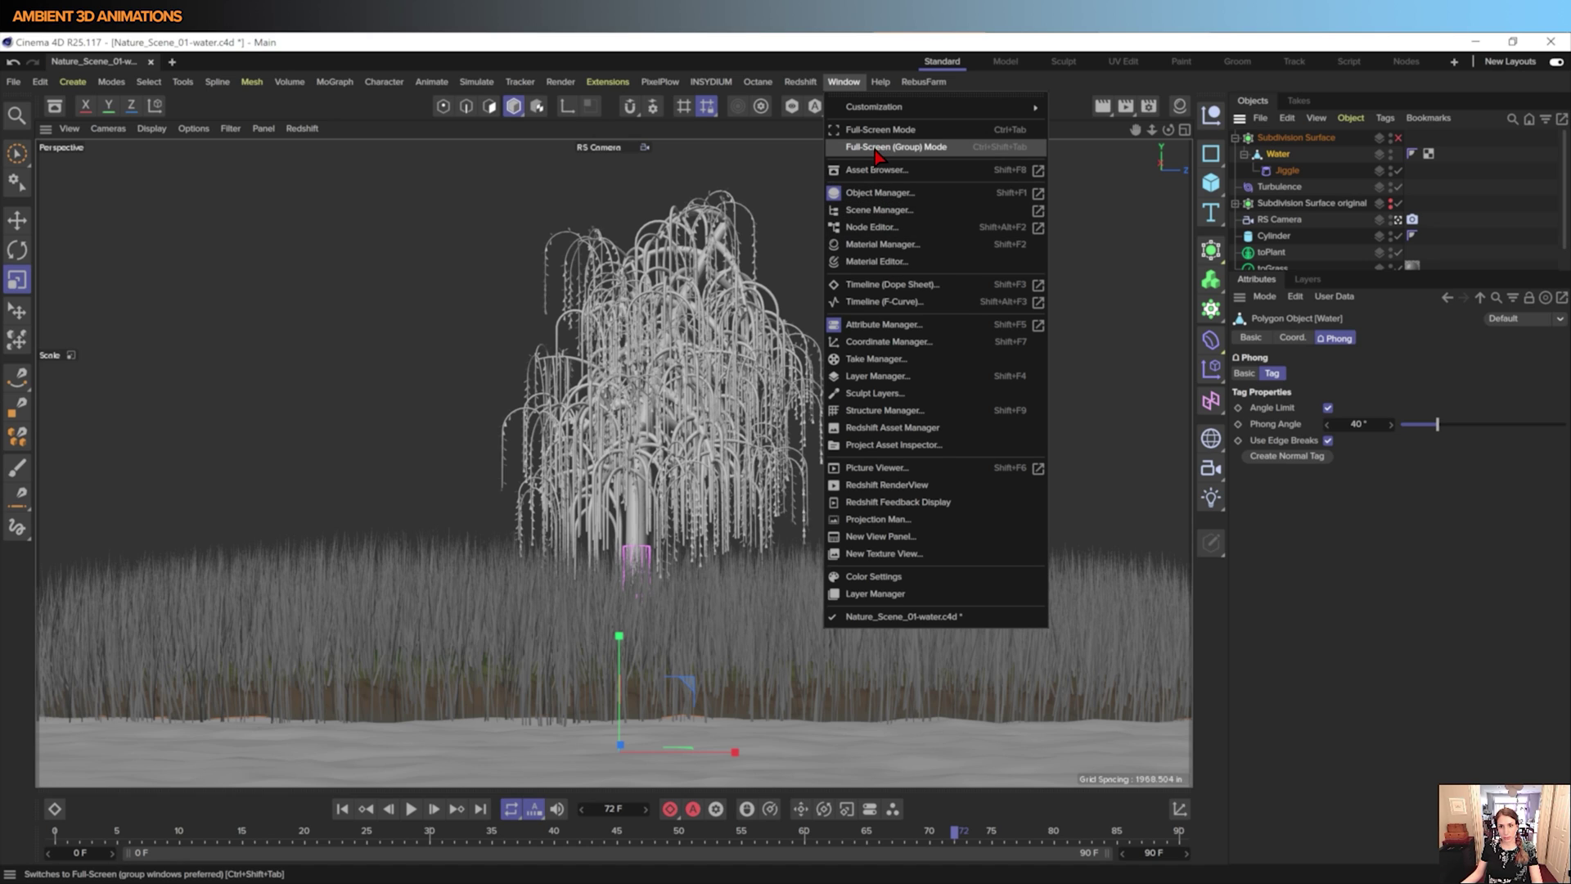
left_click(888, 285)
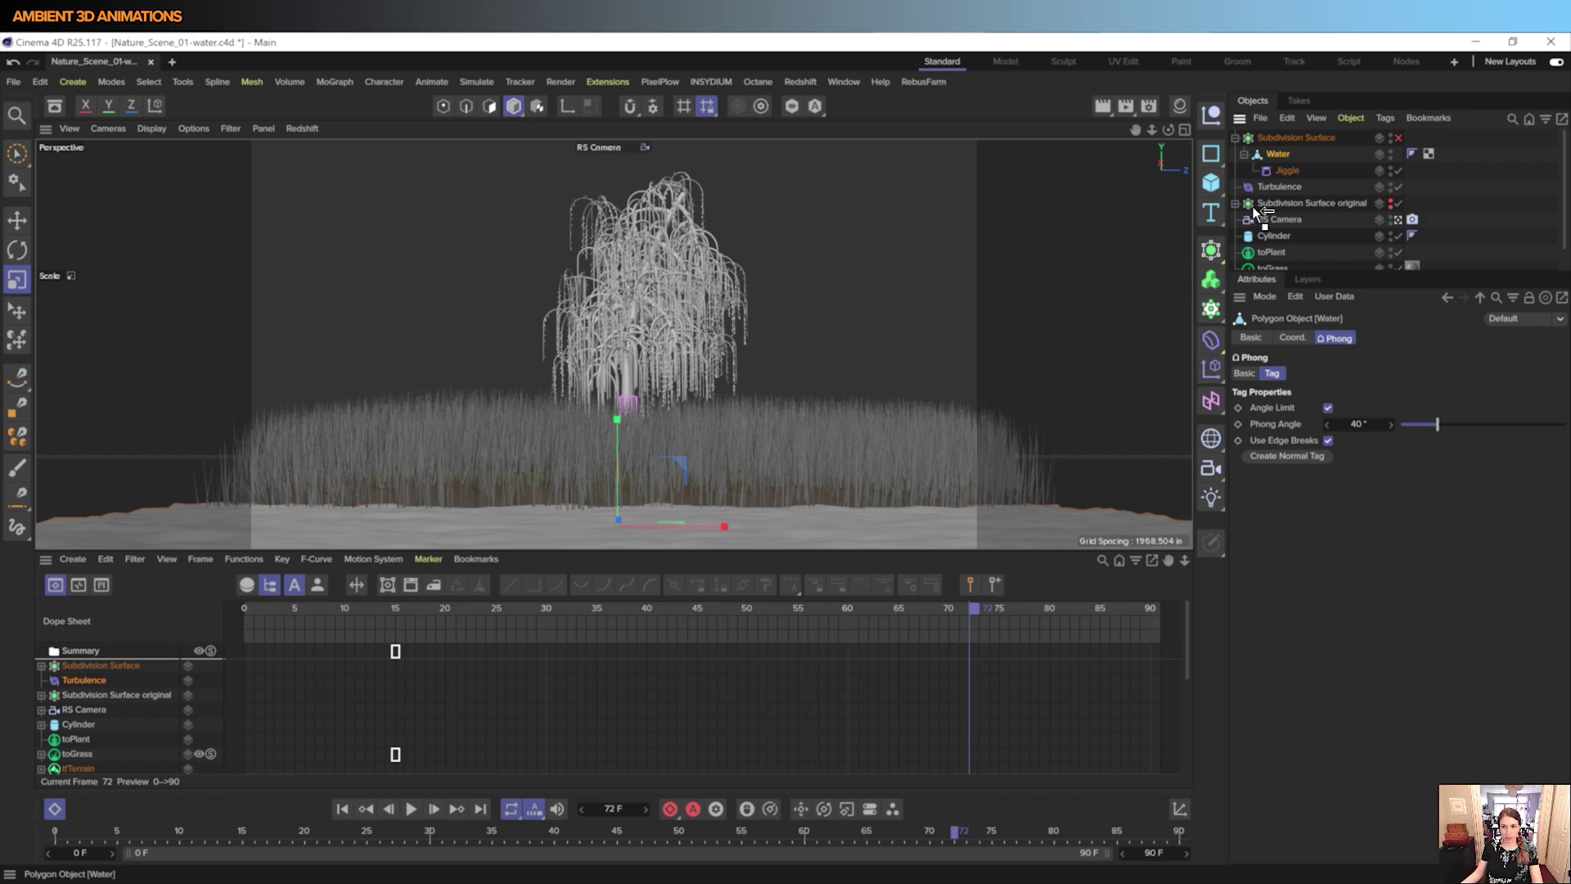
left_click(1287, 171)
left_click(1287, 171, "ctrl")
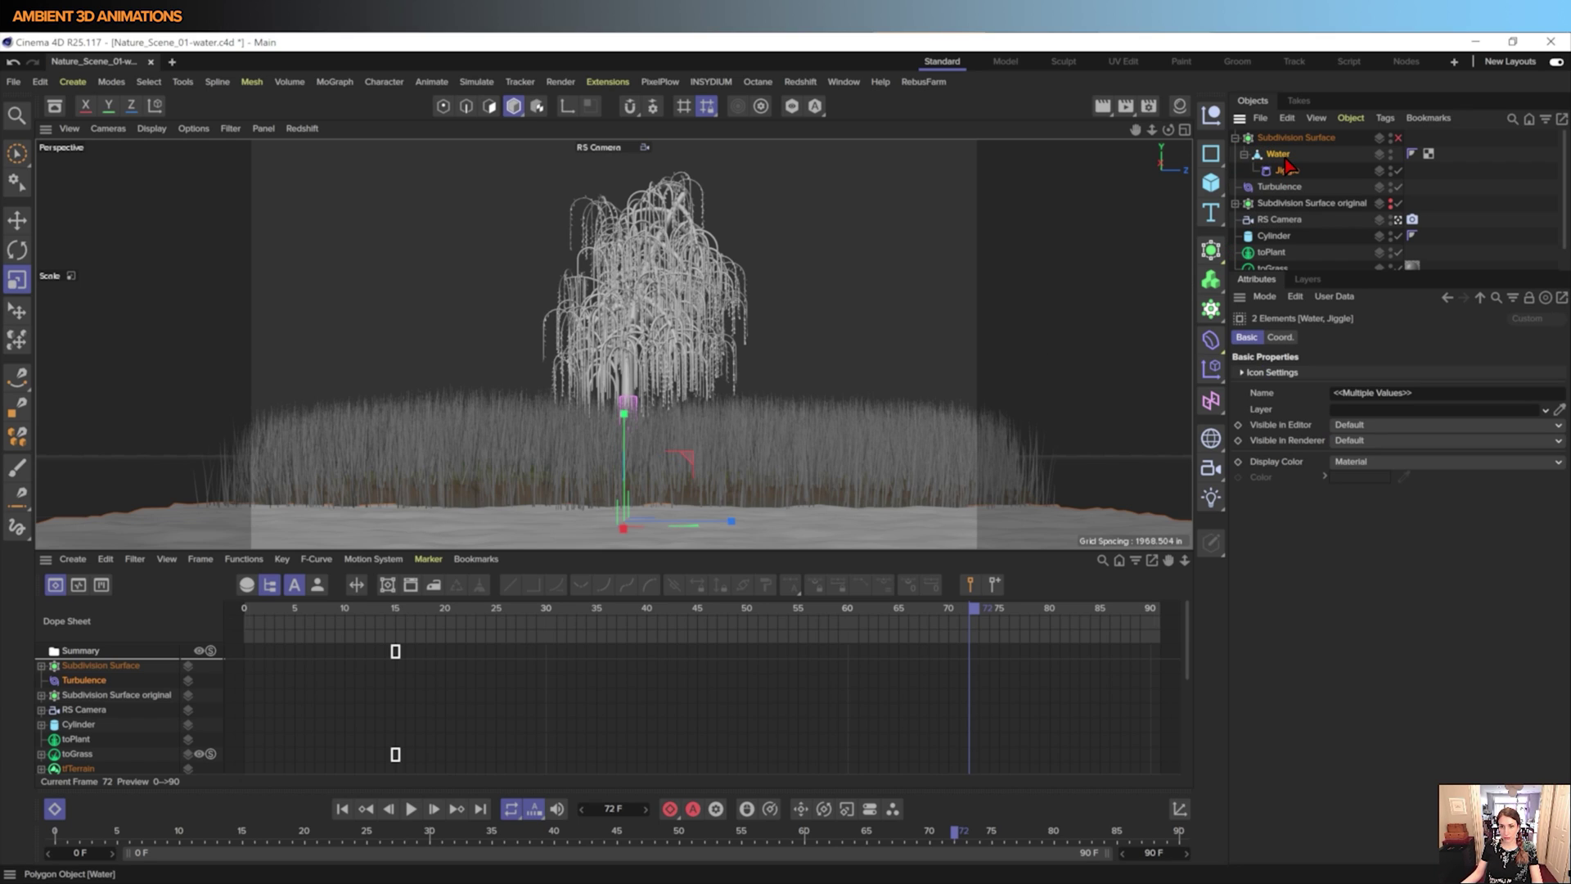
mouse_move(1287, 171)
left_mouse_down()
mouse_move(233, 546)
mouse_move(119, 657)
left_mouse_up()
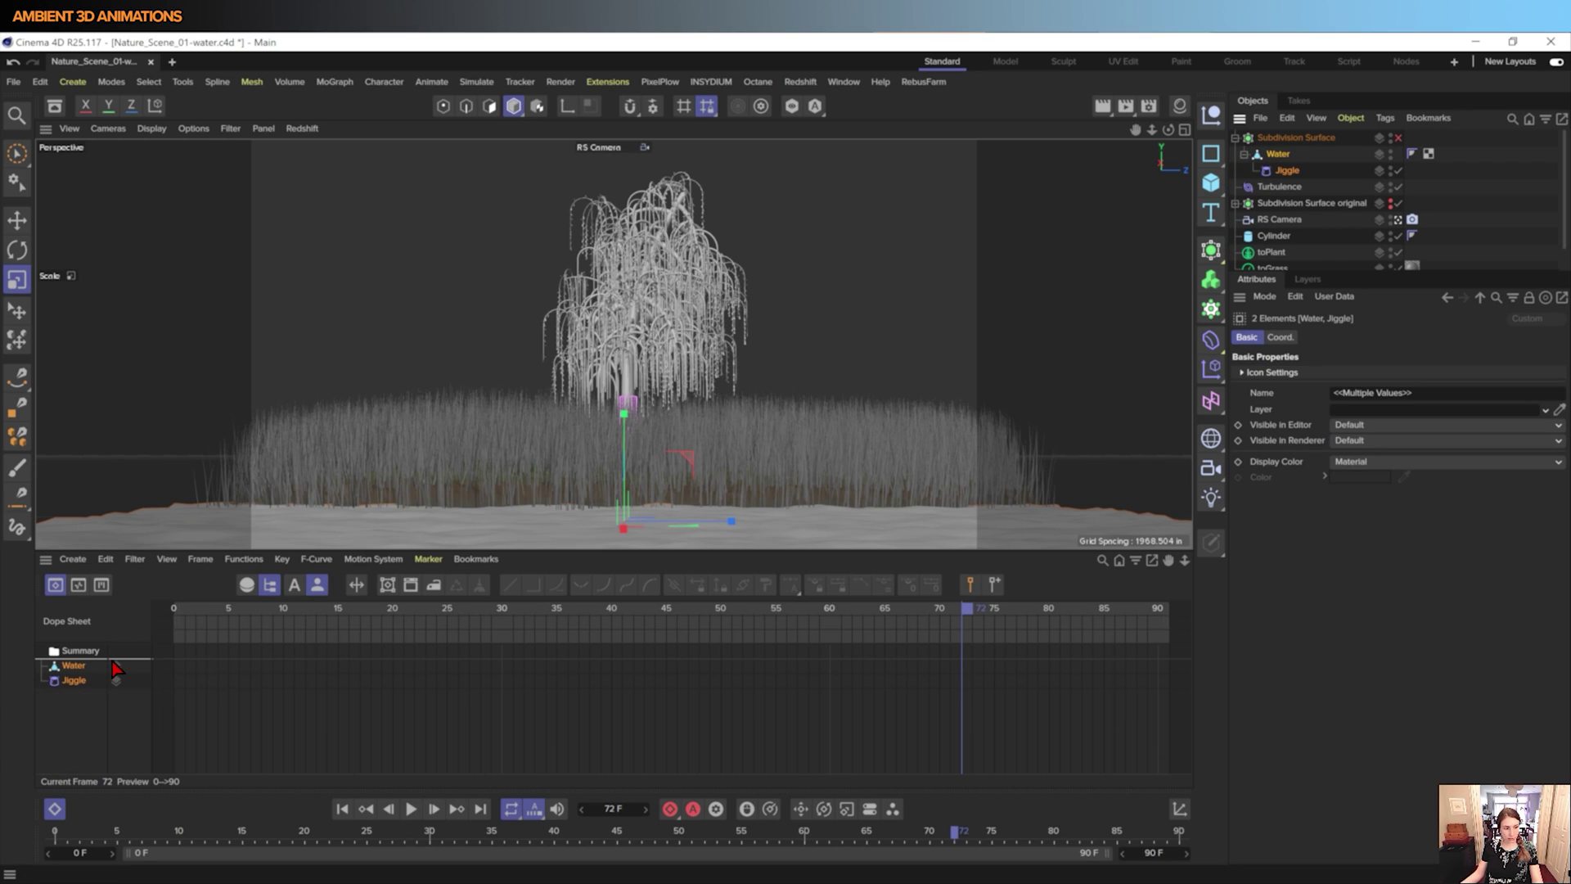
key("shift+f")
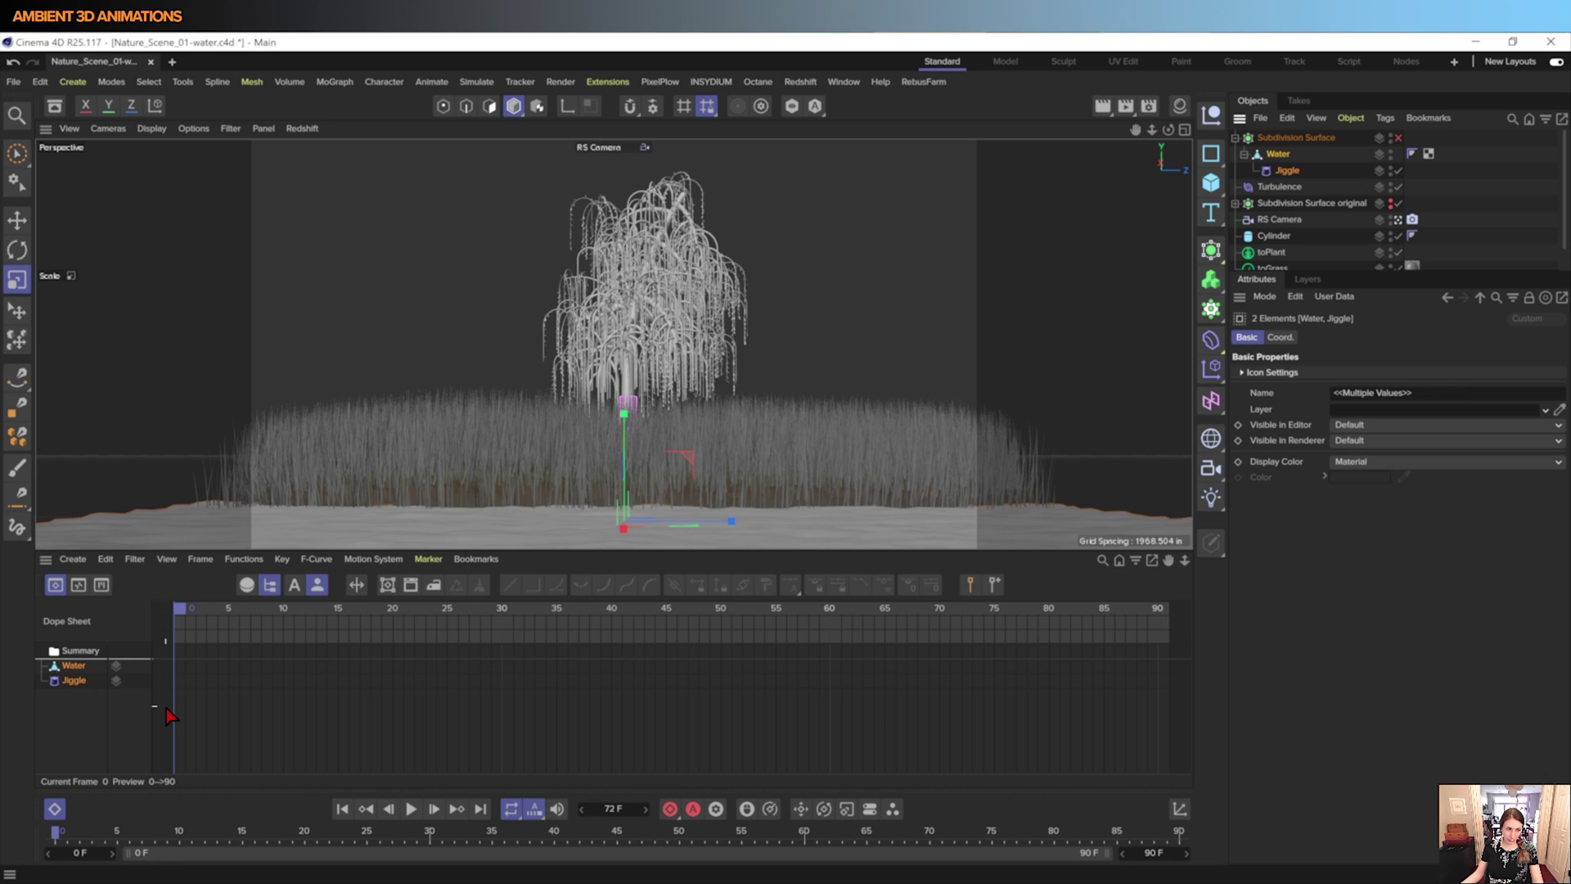
left_click(74, 666)
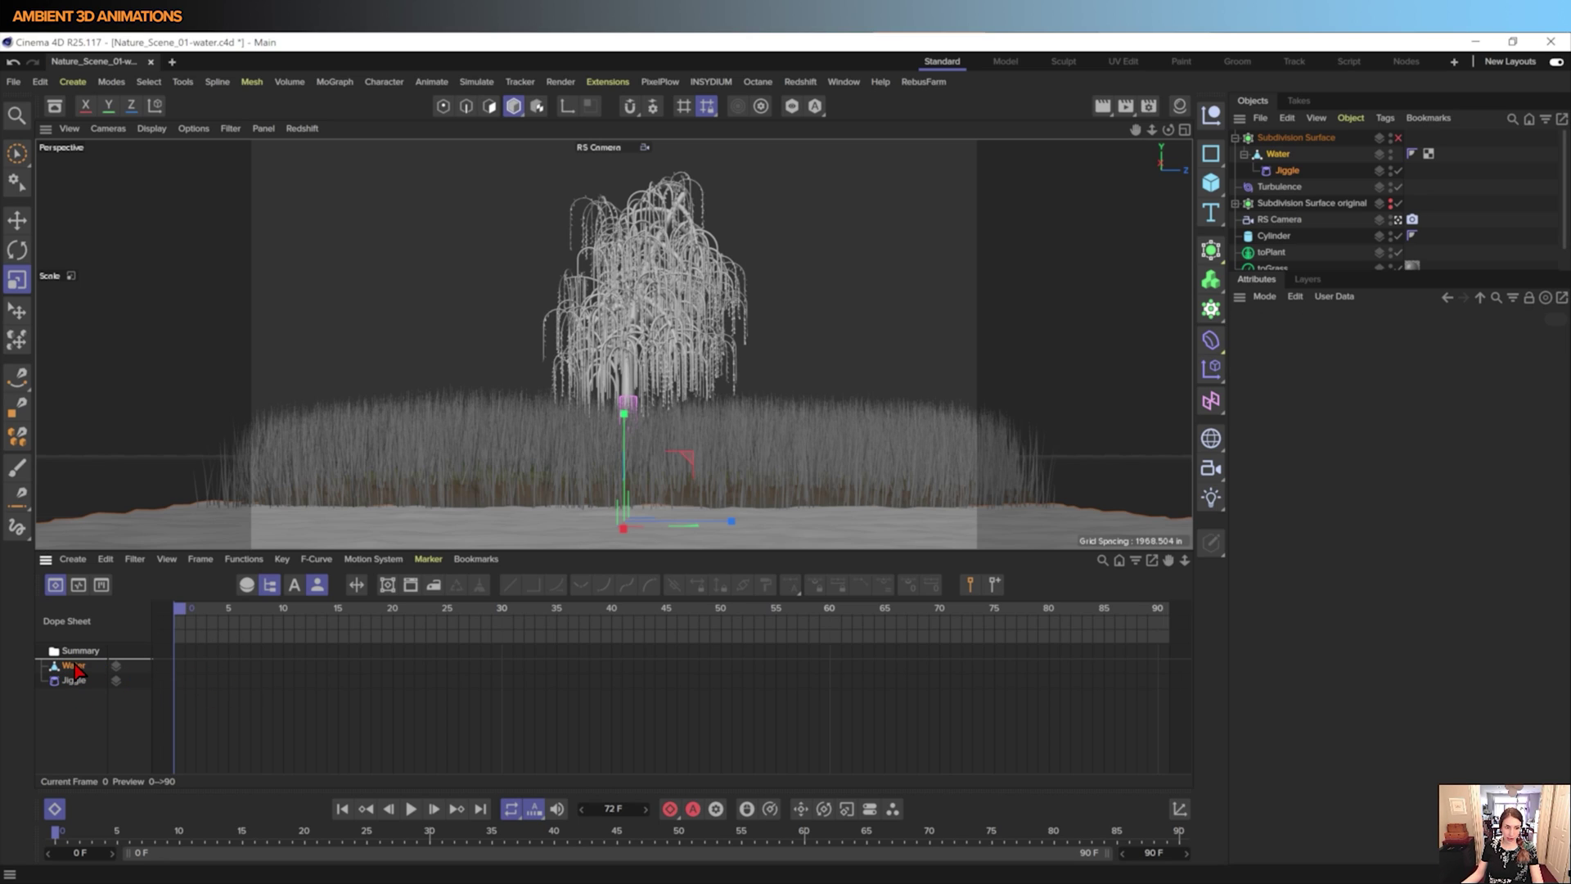
- Run Functions > Bake Objects on Water with Start 0 F and End 90 F
left_click(244, 560)
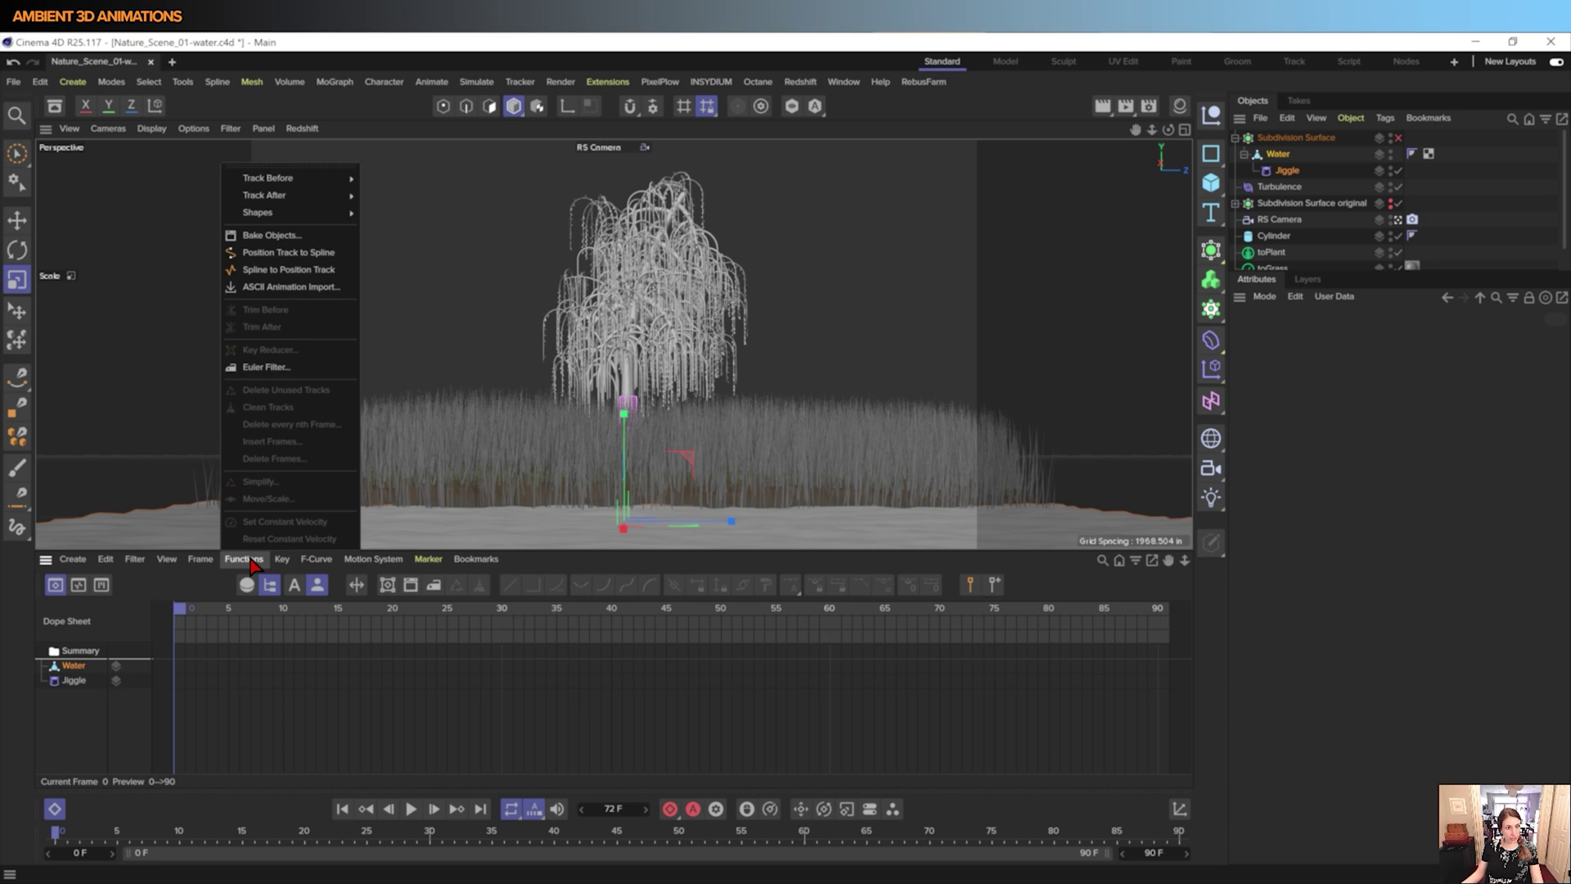
left_click(281, 237)
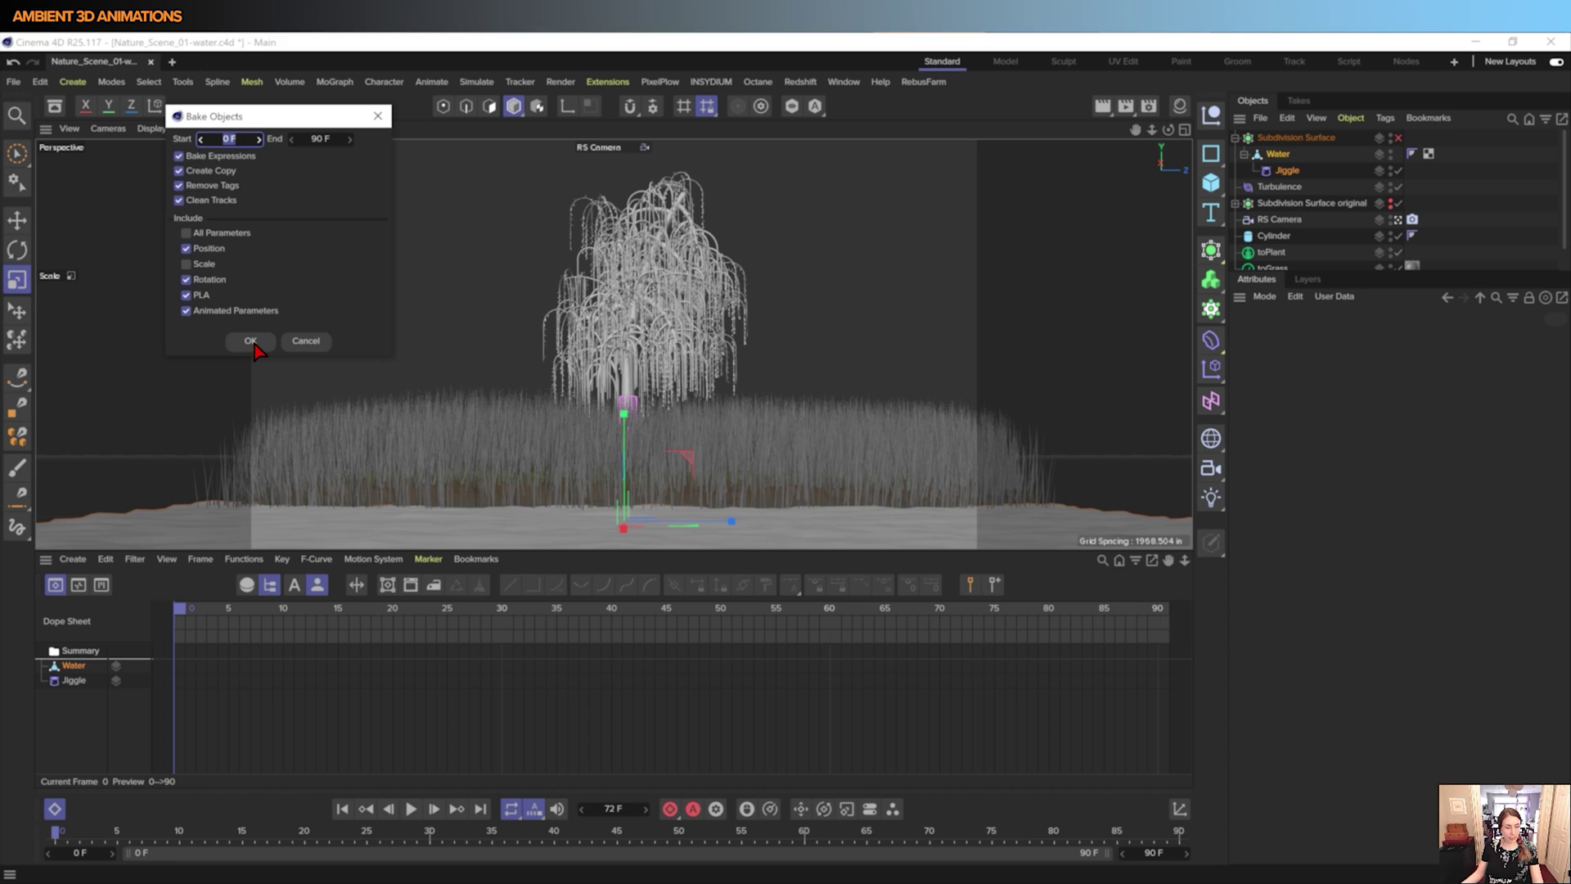
left_click(255, 345)
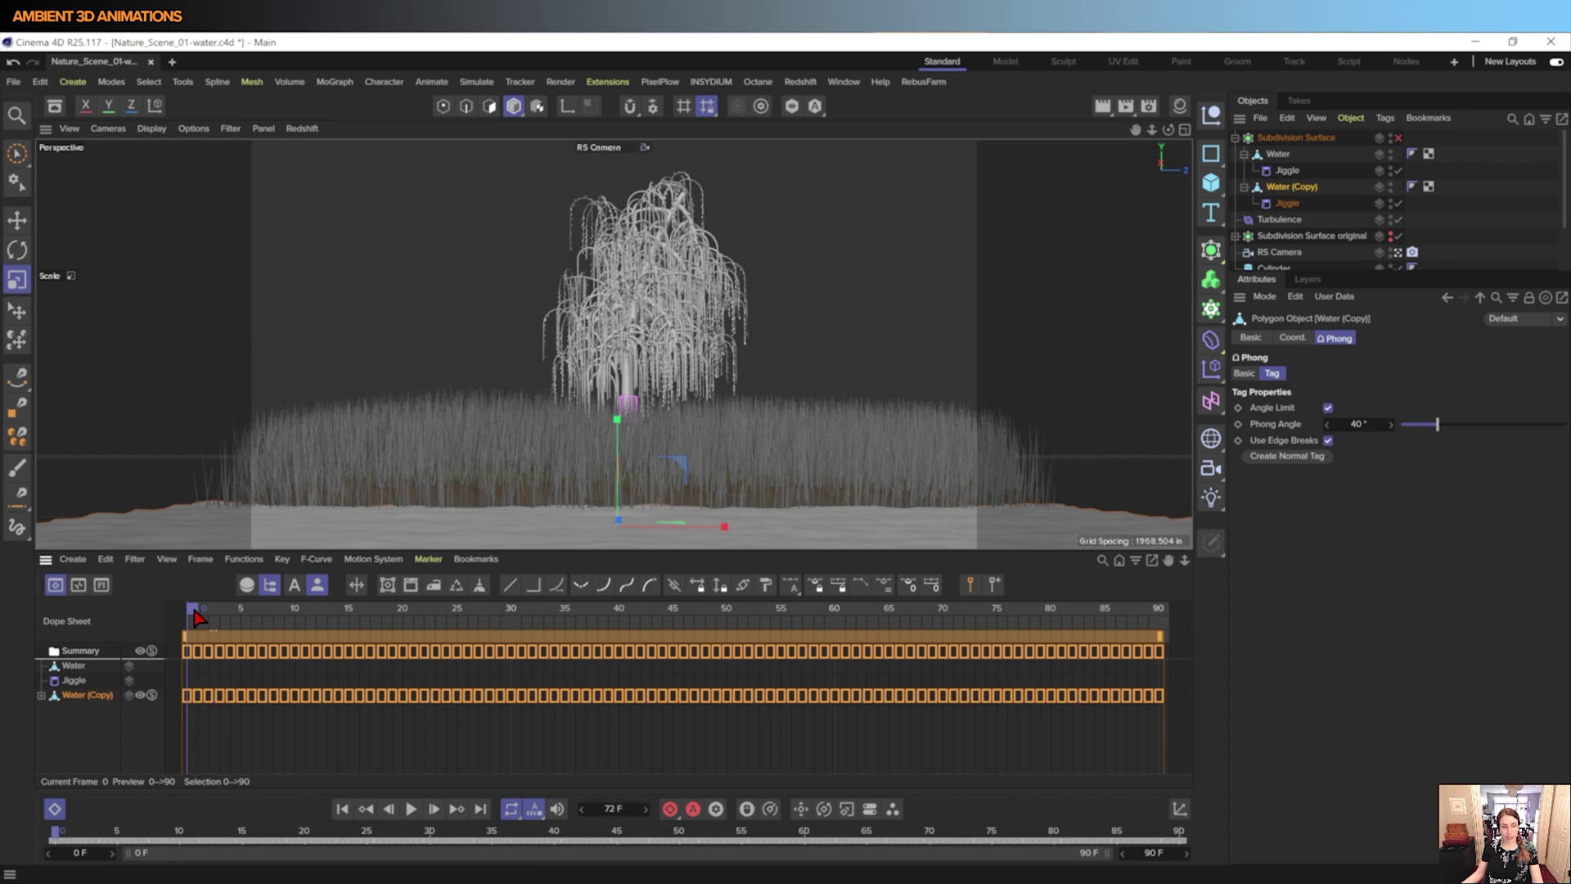
- Preview the baked keys to frame 50, briefly enabling then disabling the Subdivision Surface
left_click_drag(199, 617, 448, 695)
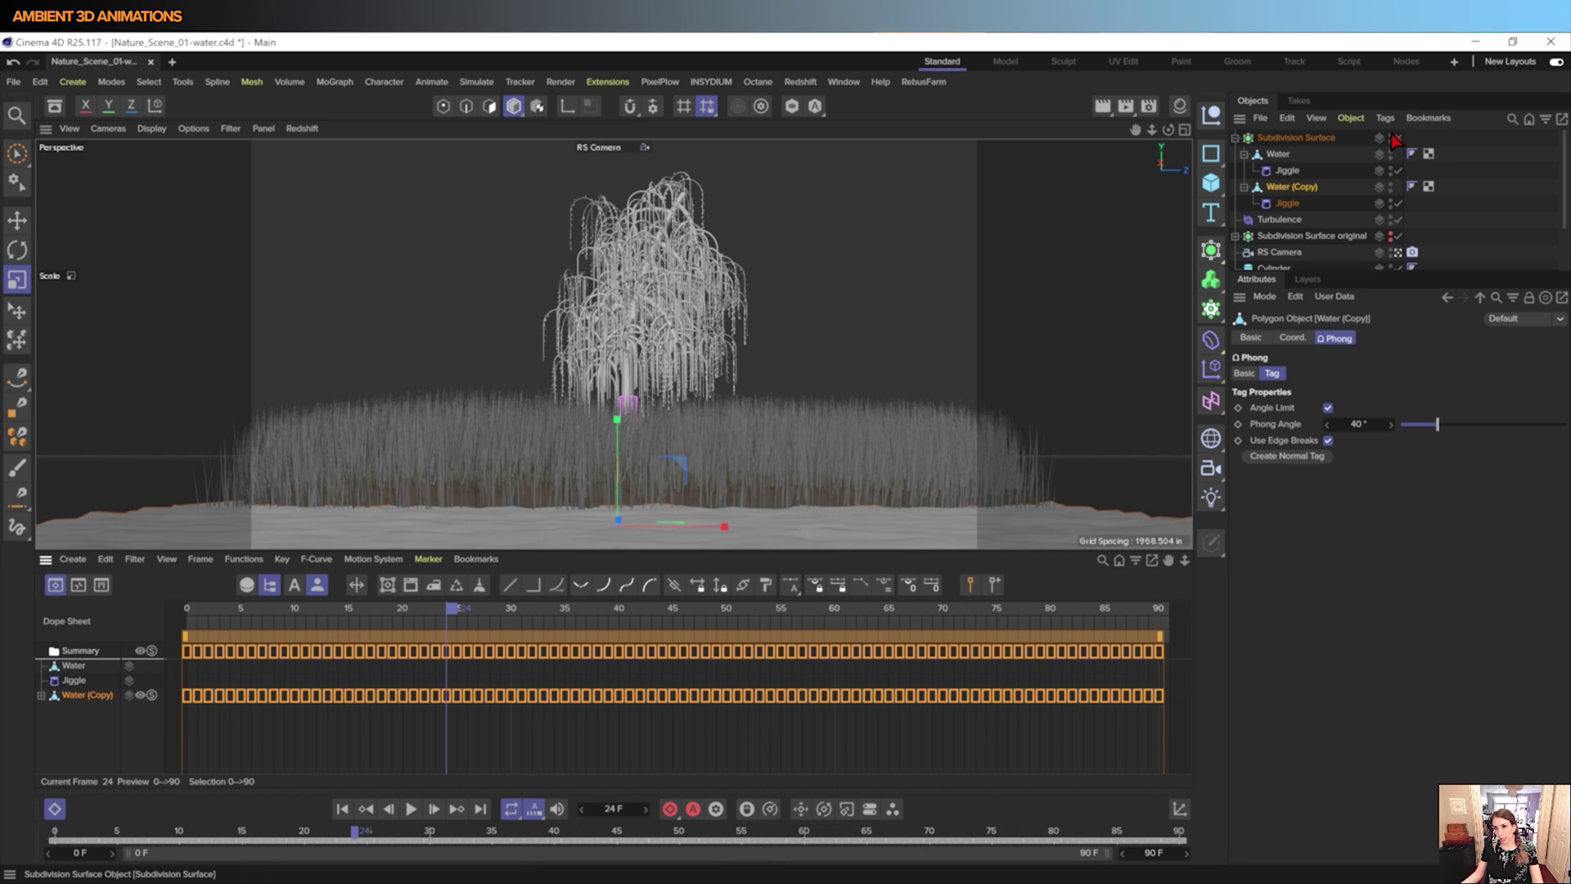
left_click(1395, 139)
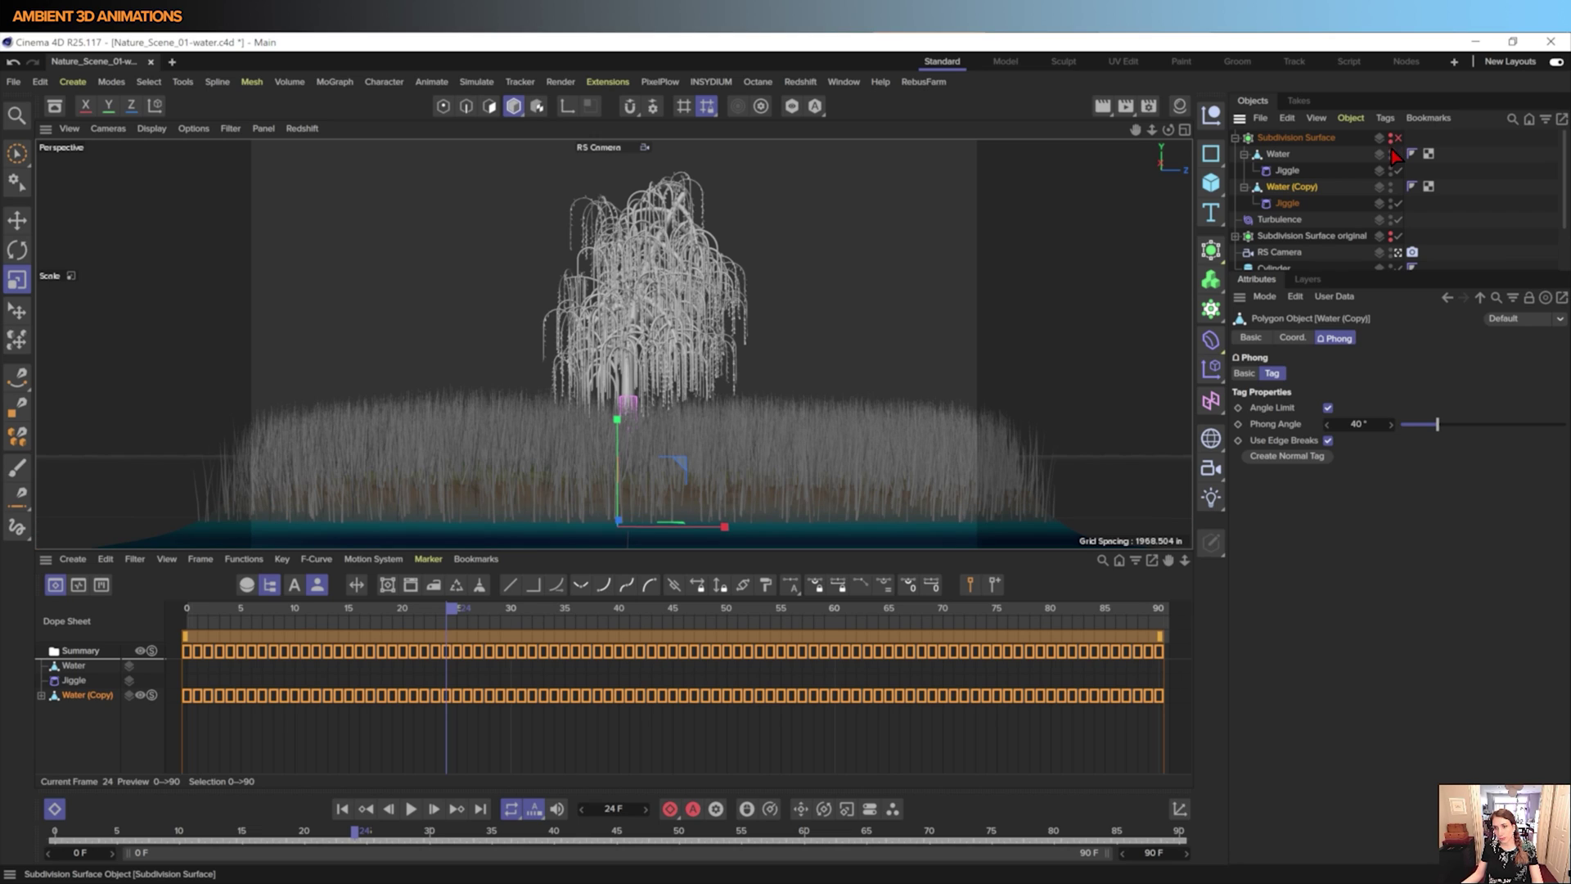
left_click(1235, 137)
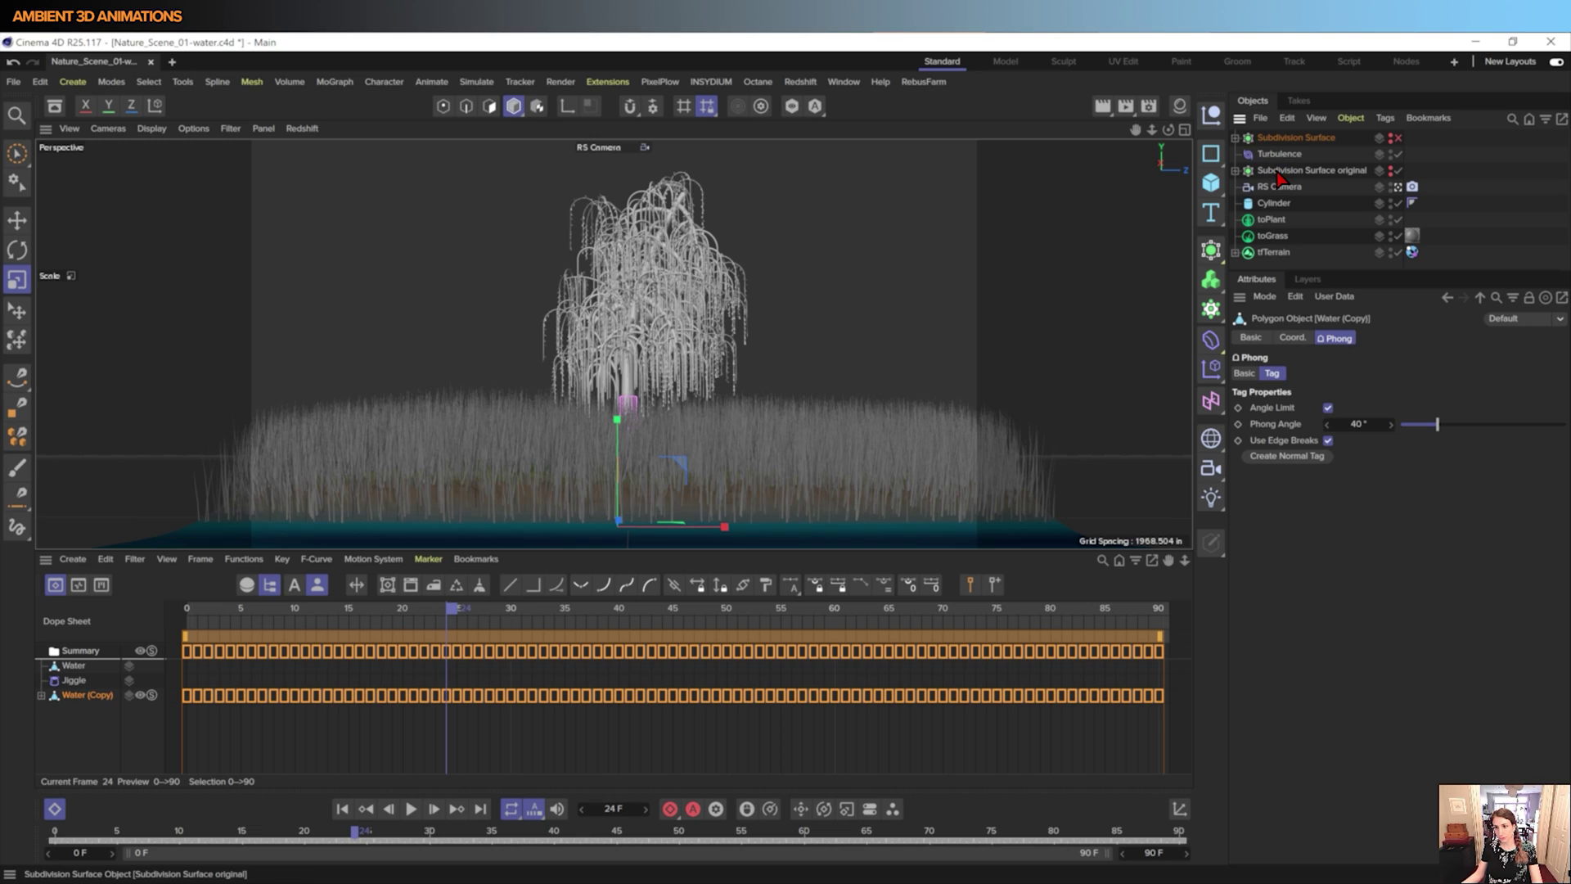
left_click(1236, 138)
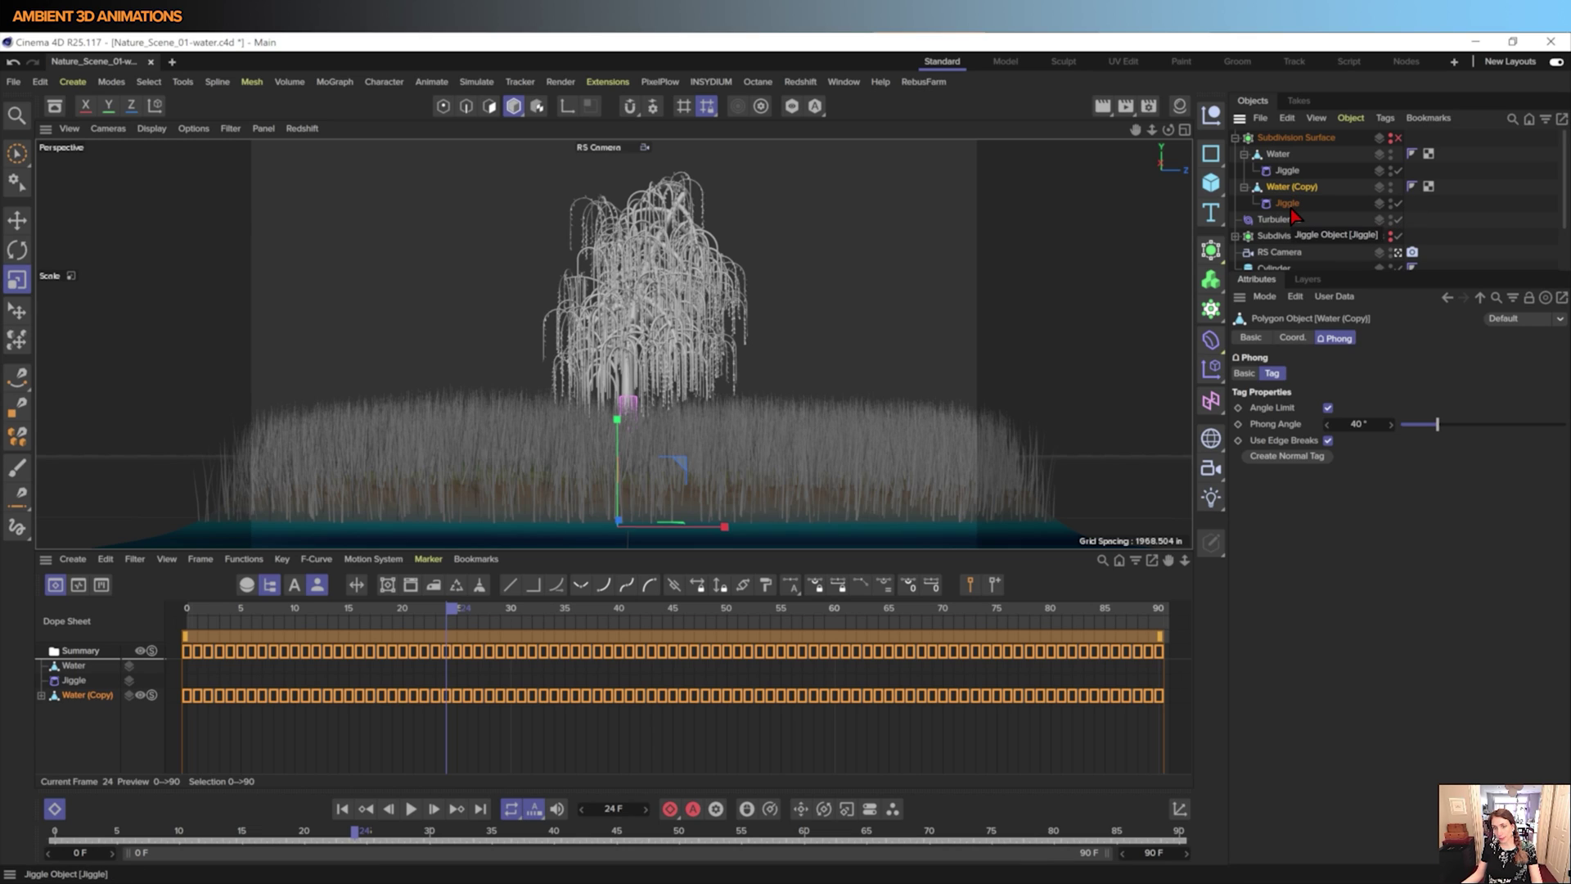
left_click(1397, 139)
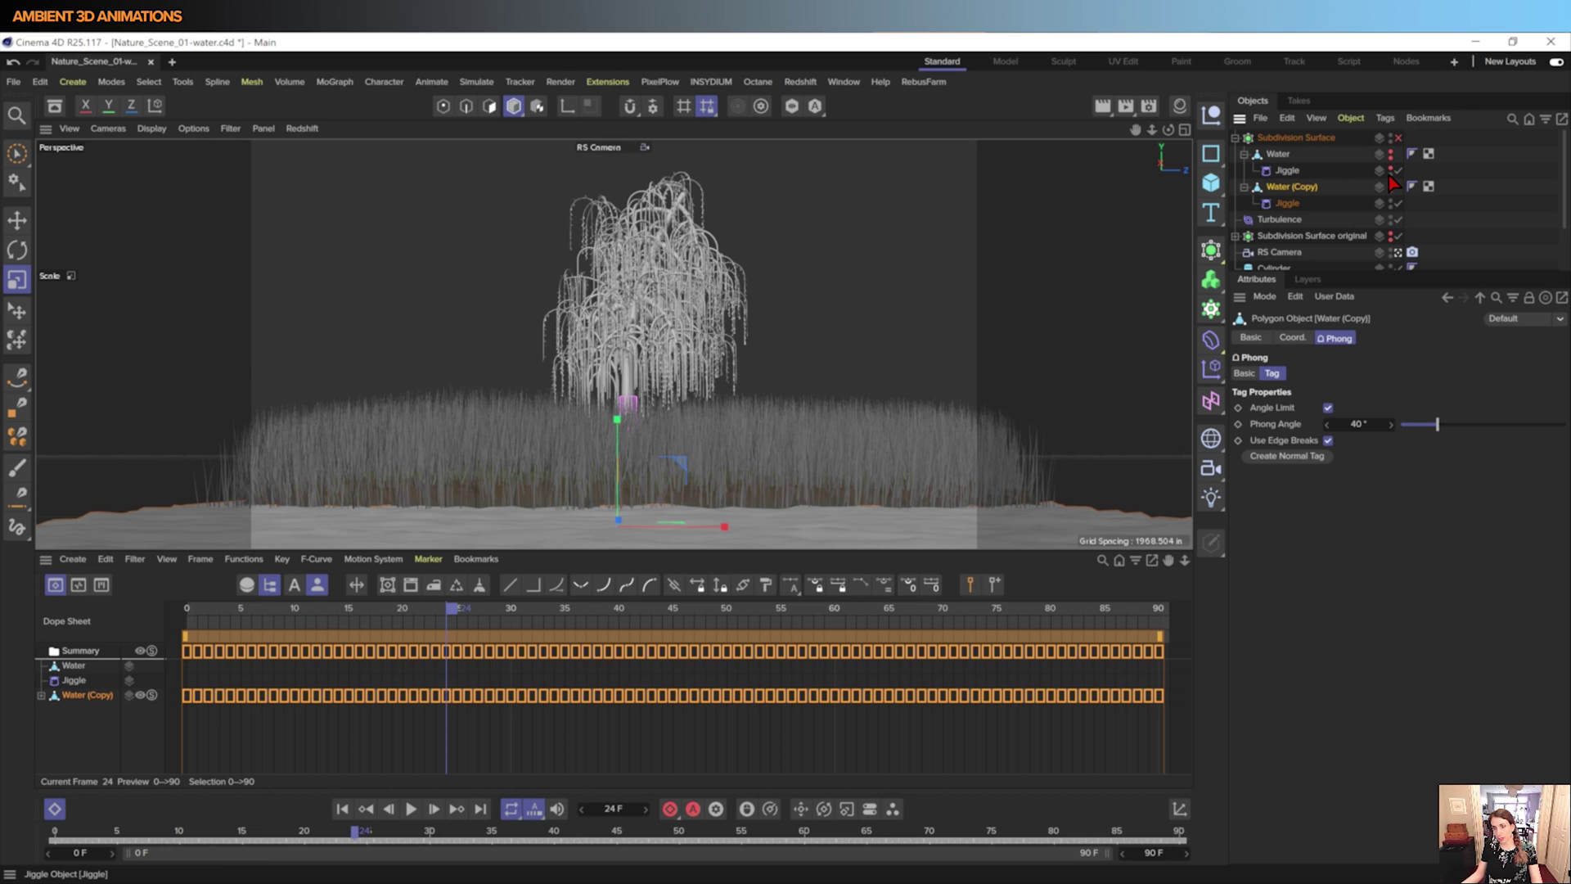
- Rename the original Water object to 'Water- not baked'
double_click(1280, 155)
left_click(1306, 154)
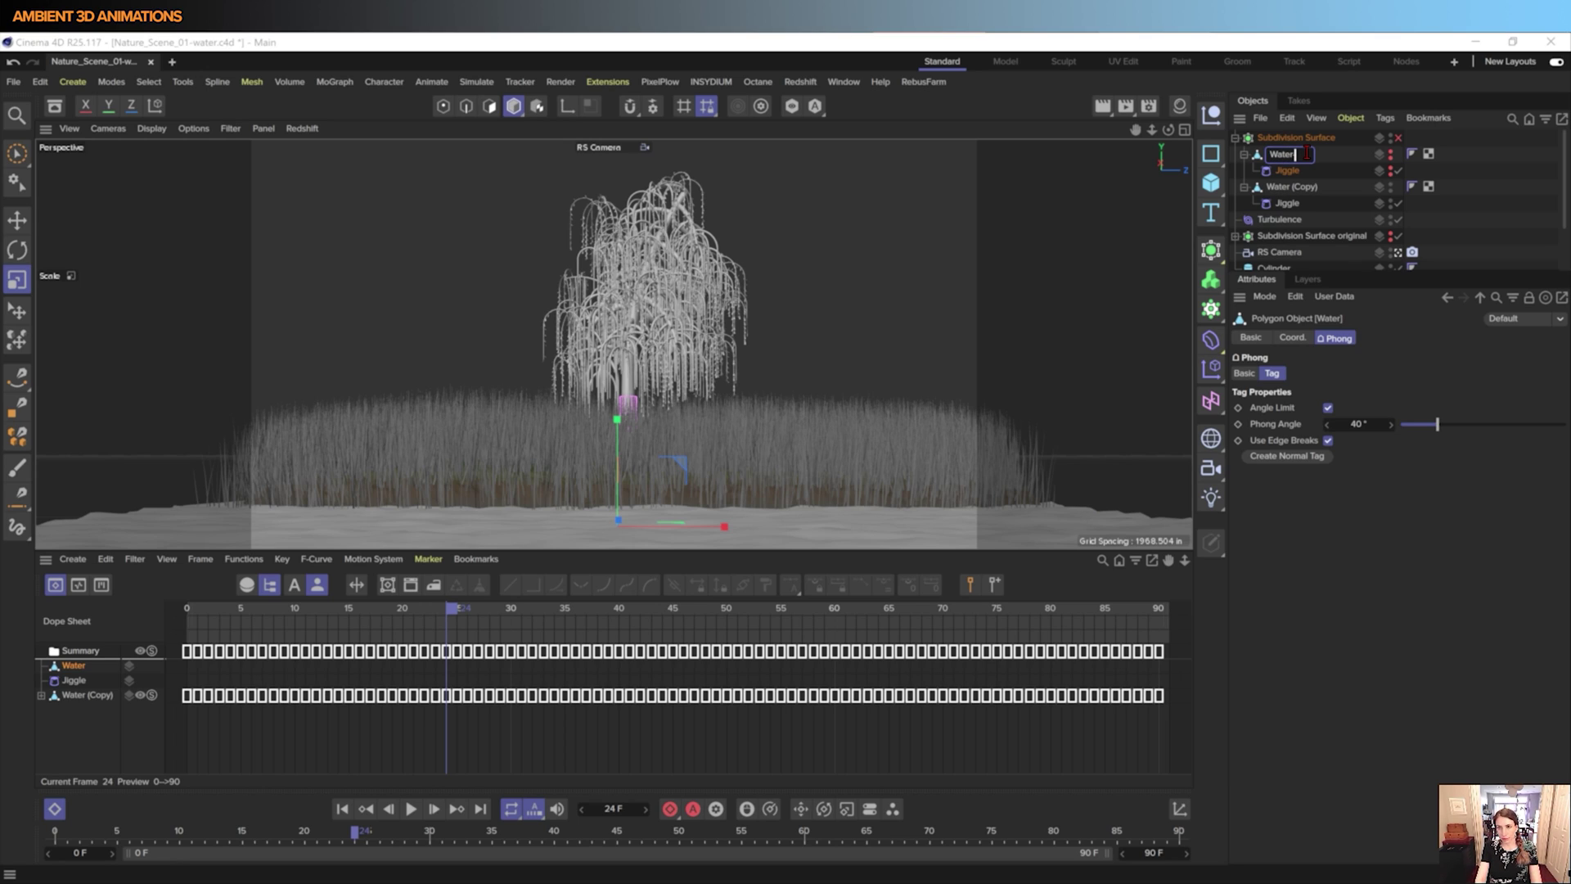
type("- not baked")
key("Return")
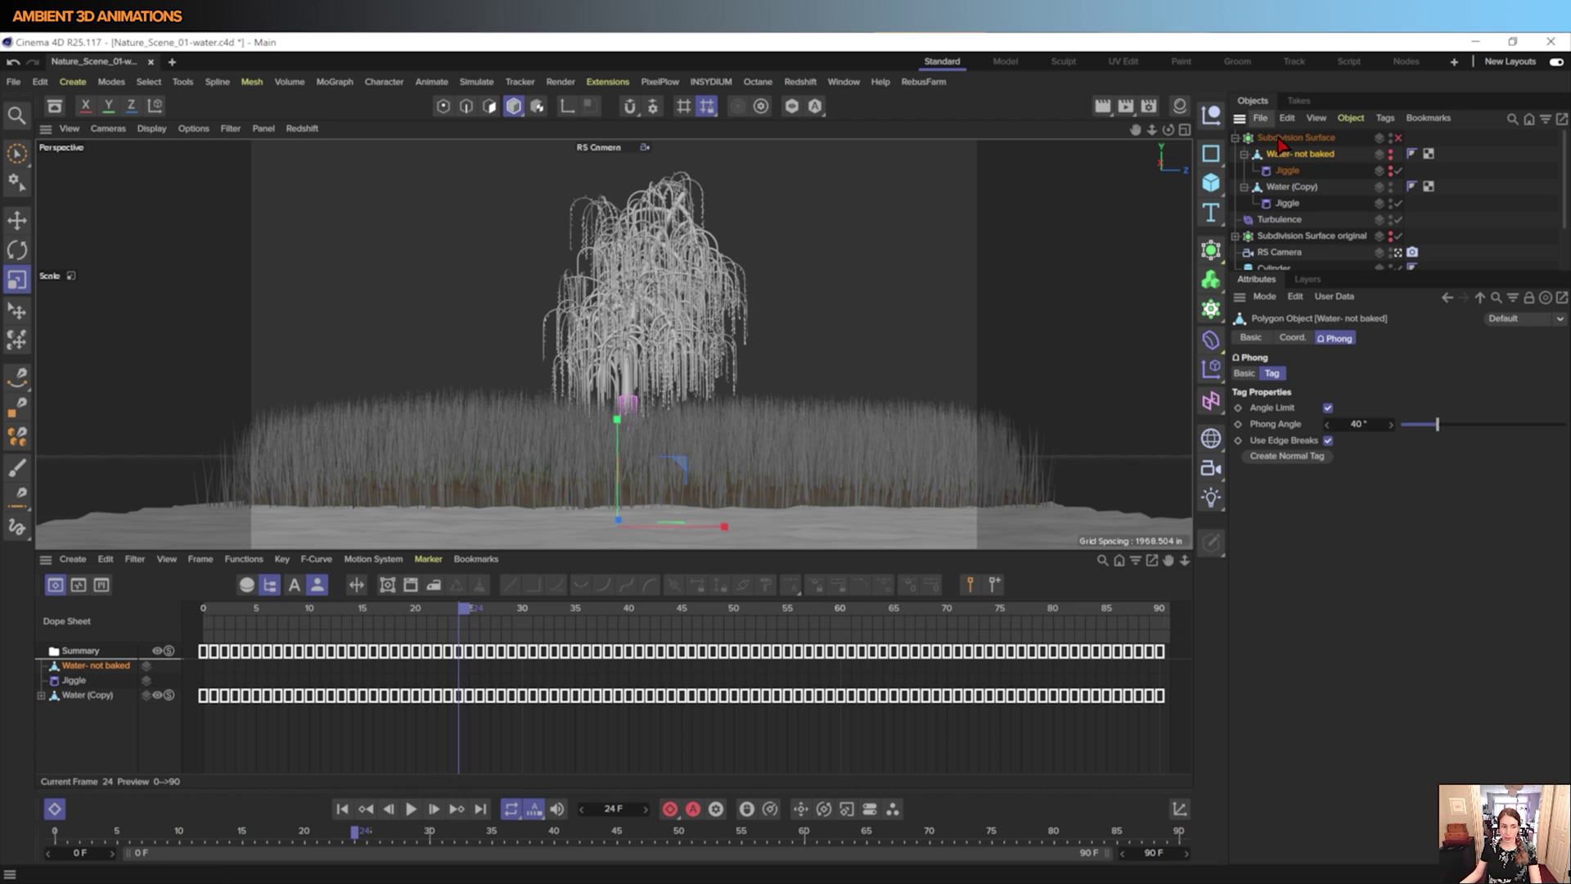
- Rename the Water (Copy) object to 'Water Baked'
double_click(1309, 186)
left_click(1334, 185)
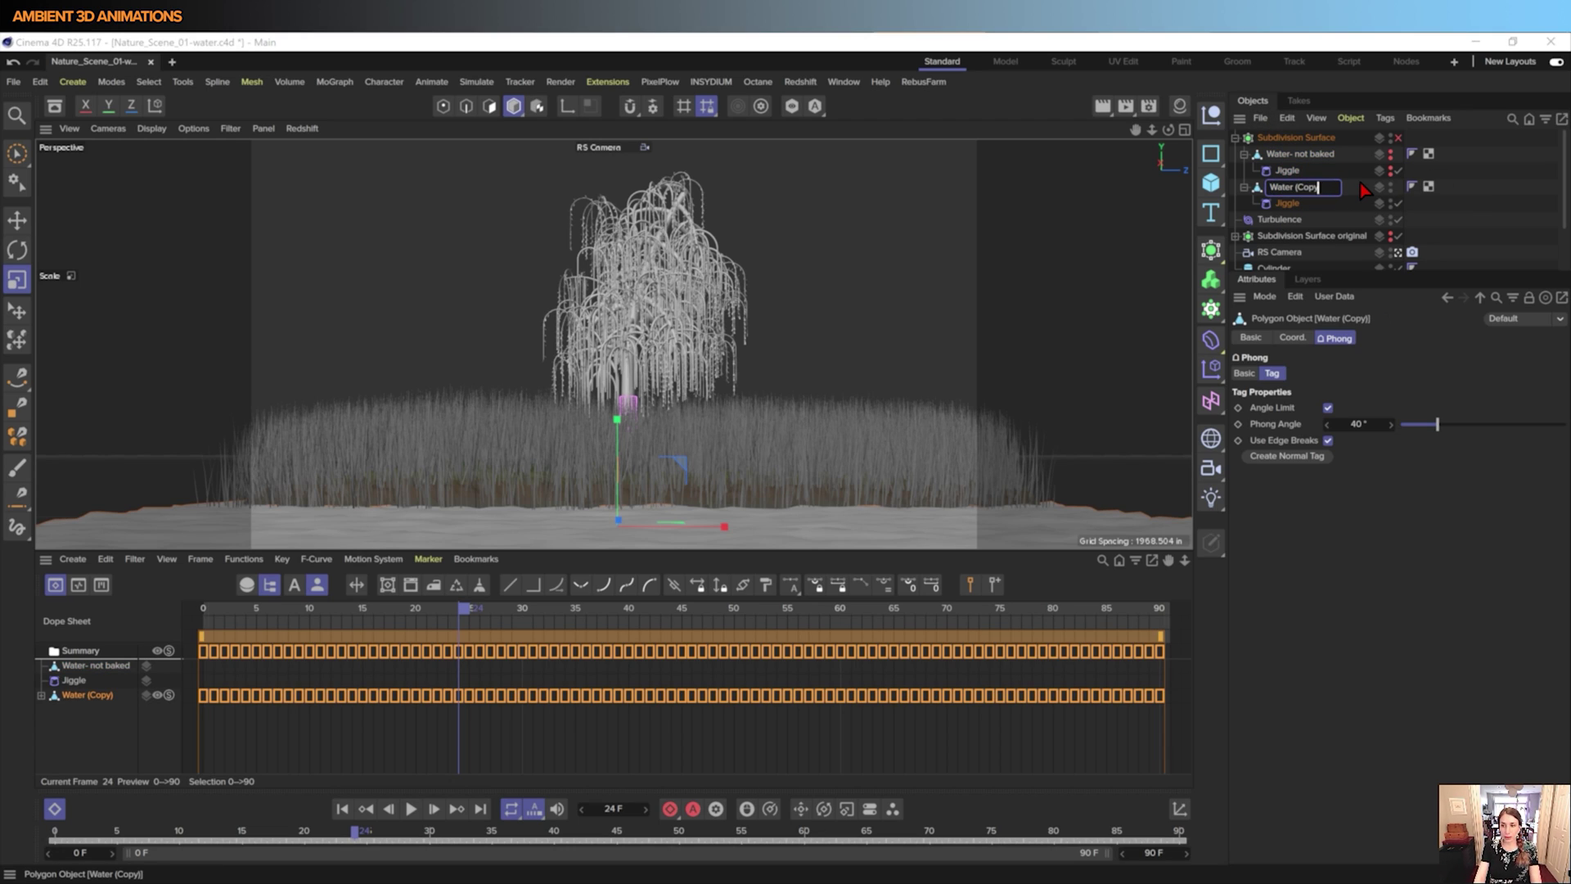
key("BackSpace")
key("BackSpace")
key("BackSpace")
key("BackSpace")
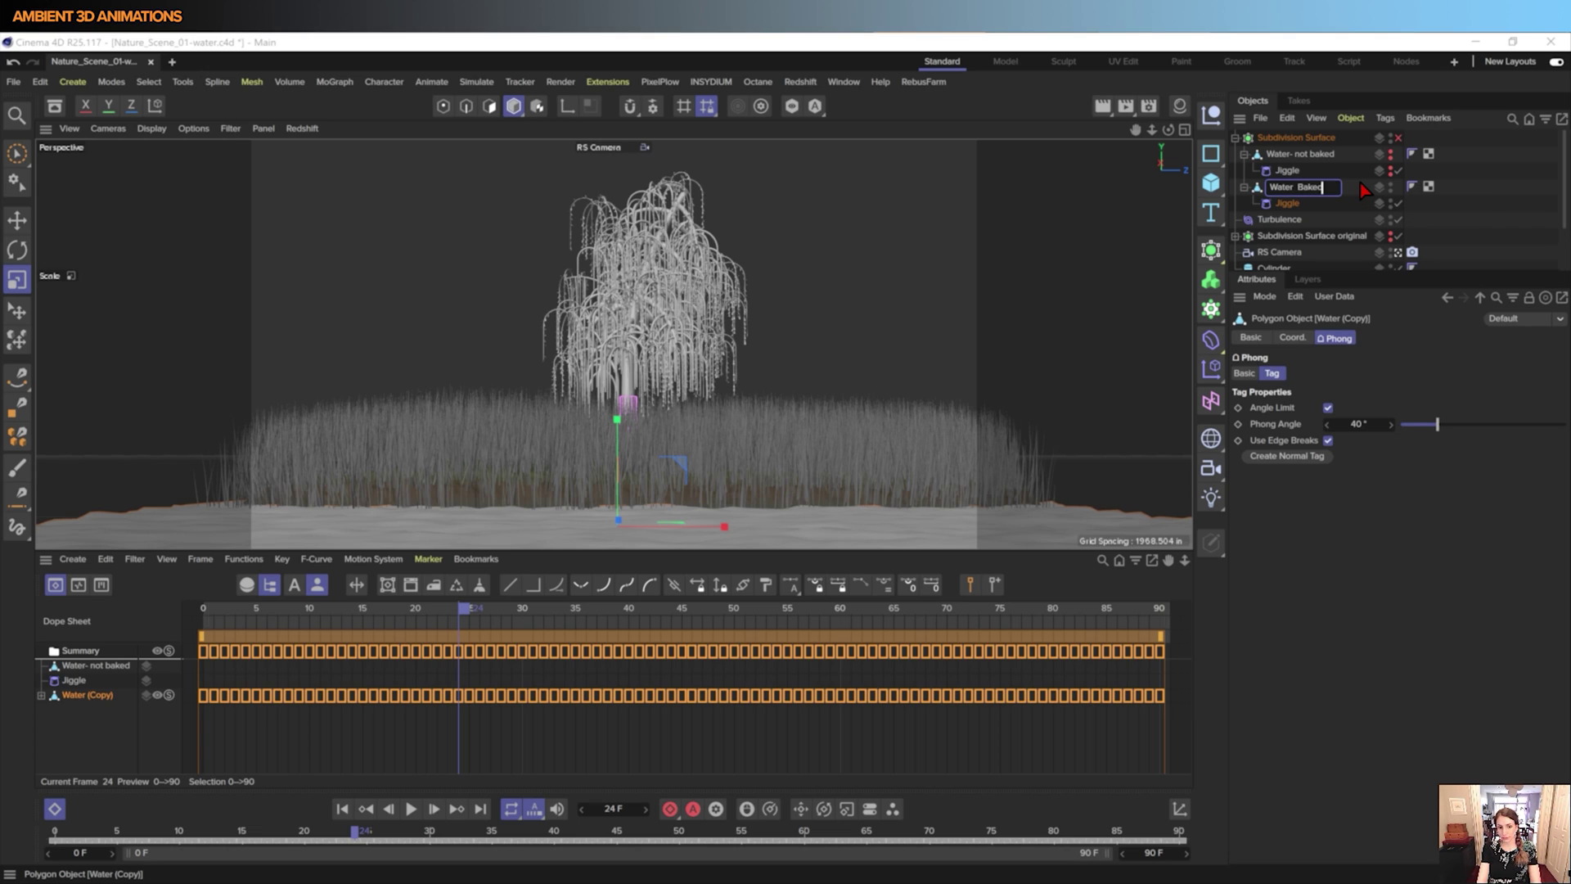
key("Return")
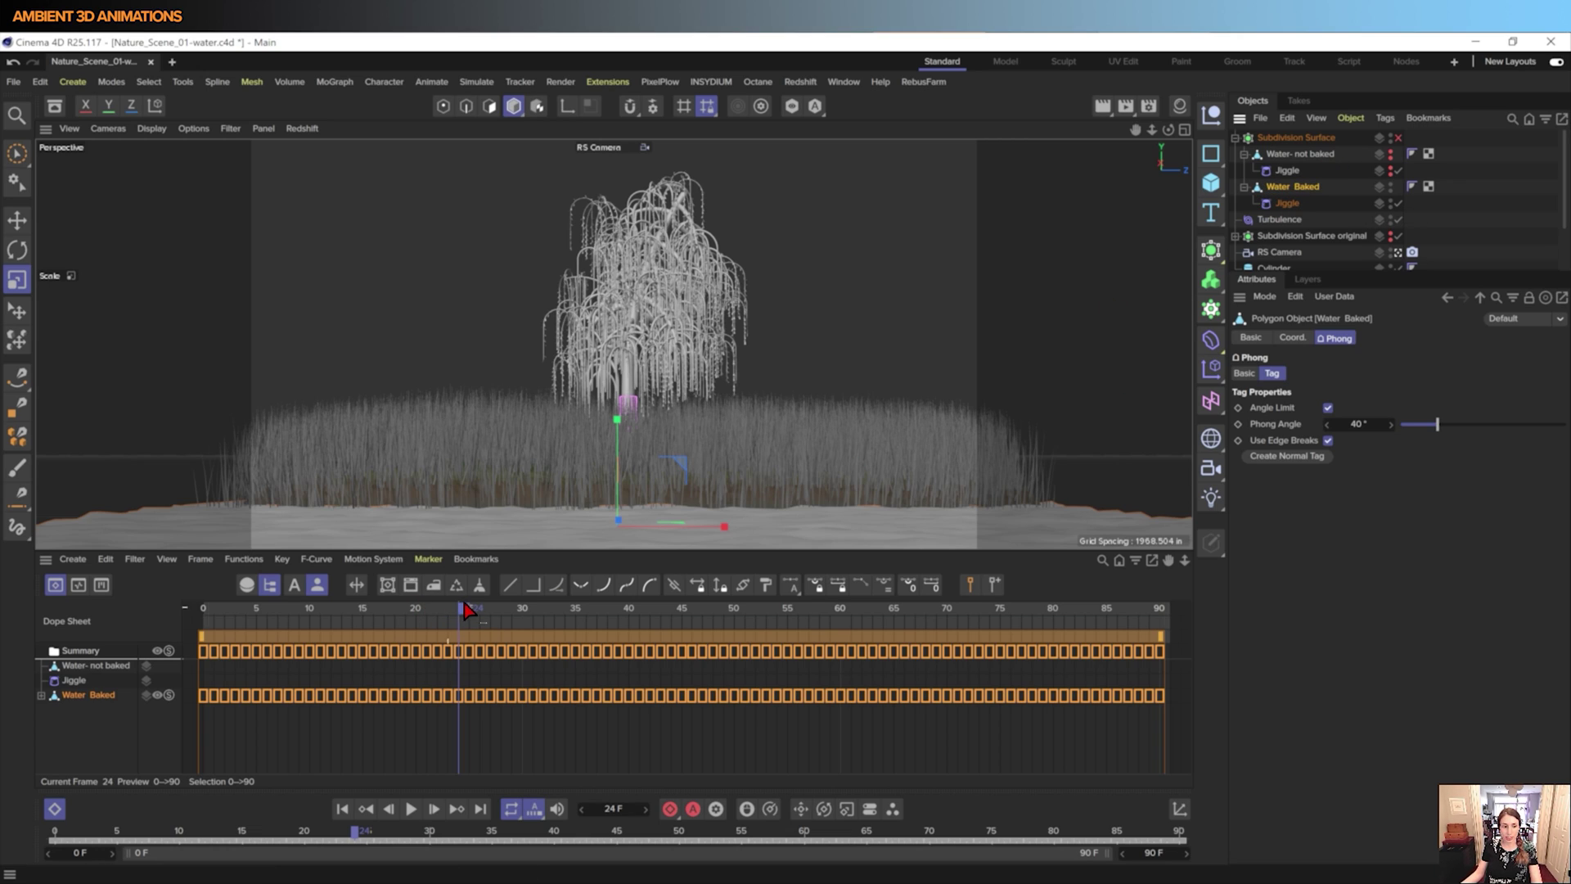
- Ctrl-drag a copy of the Water Baked keyframes so it begins at frame 91
left_click_drag(463, 609, 174, 660)
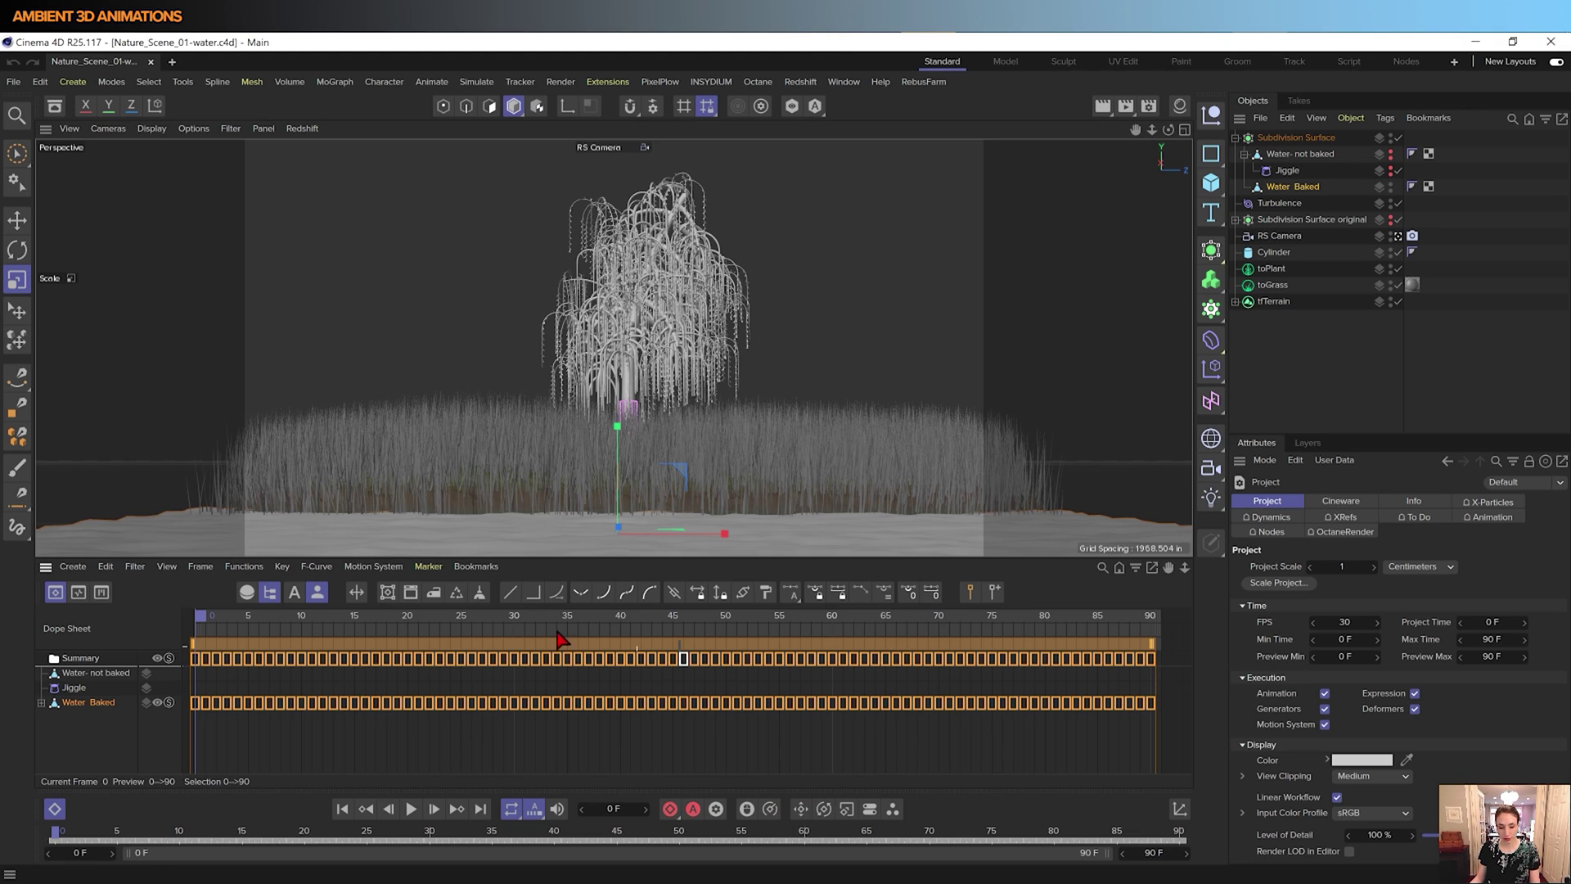
left_click(831, 658)
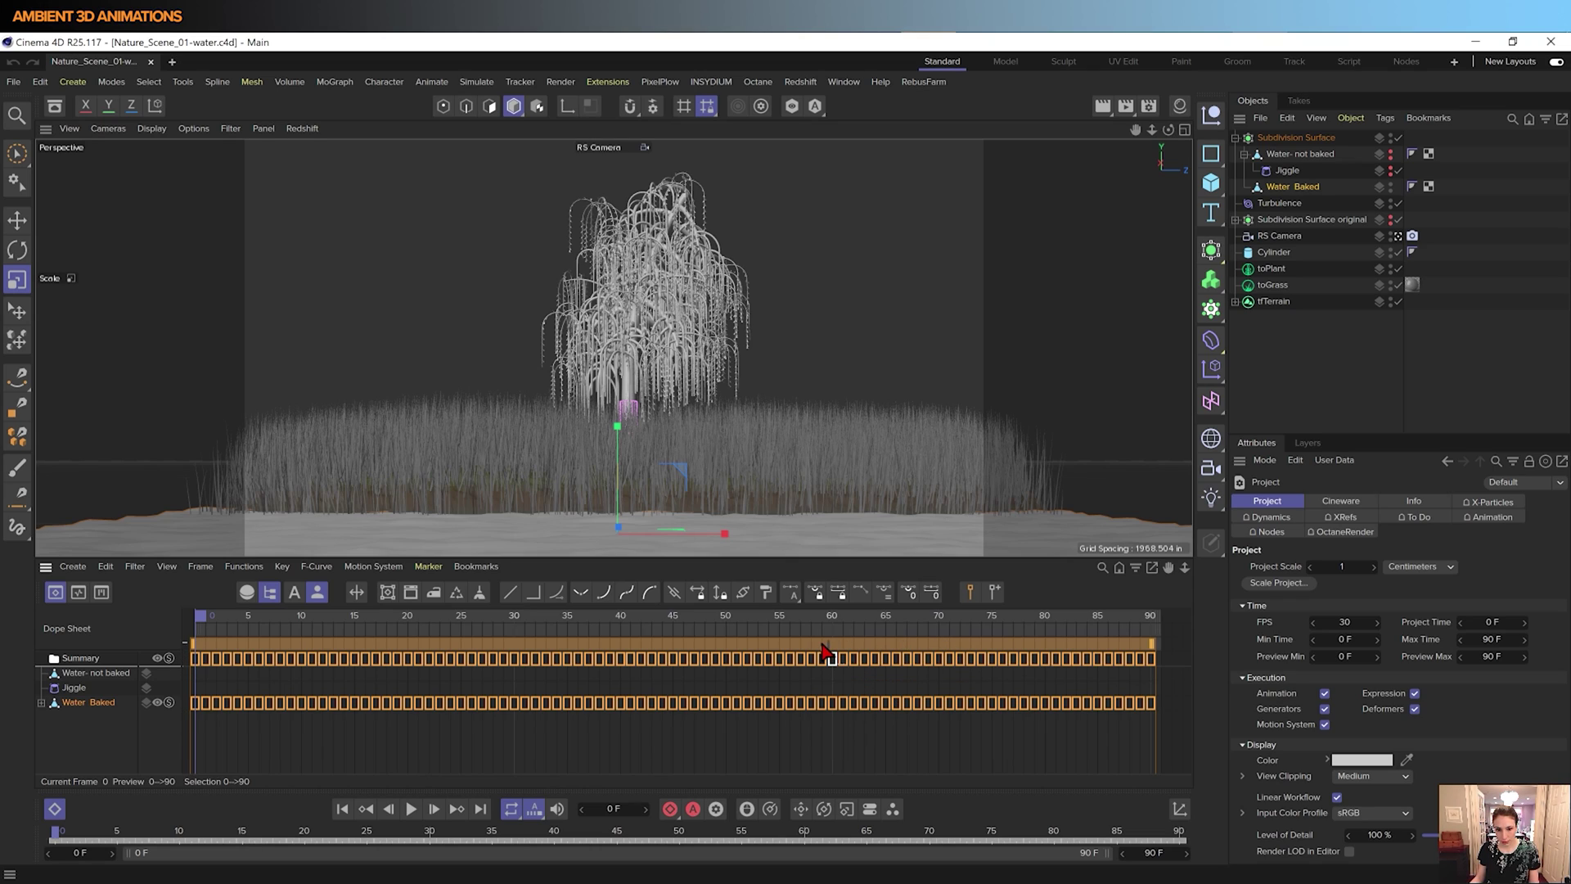
left_click(626, 652)
mouse_move(626, 652)
left_mouse_down()
mouse_move(1043, 652)
mouse_move(1193, 671)
mouse_move(1069, 657)
left_mouse_up()
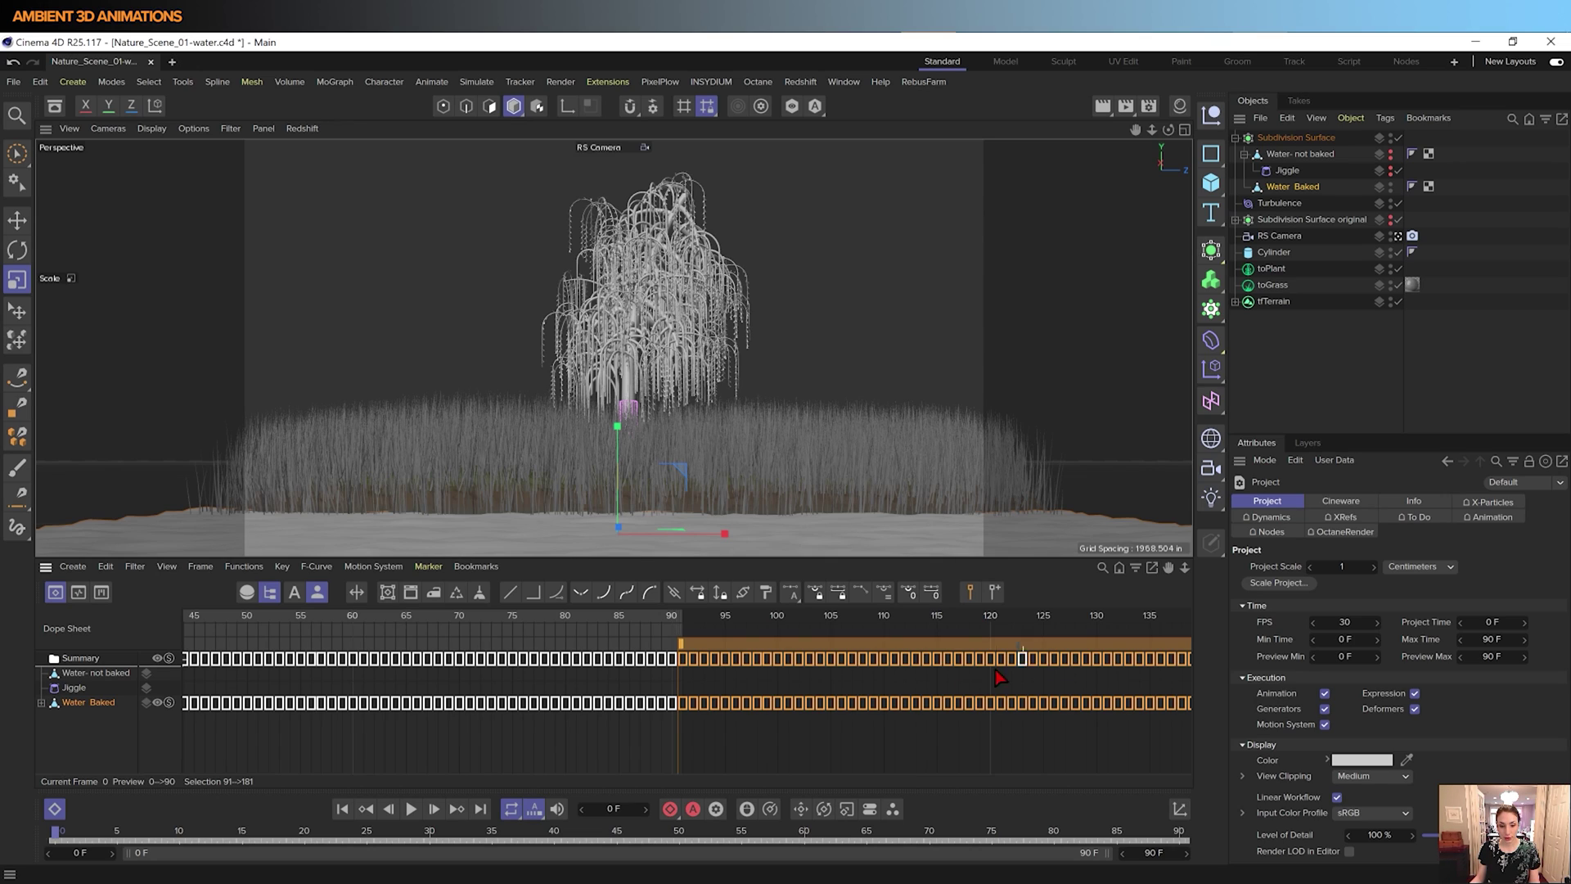
- Delete the Water Baked keyframes at frames 90, 89 and 88
left_click(724, 741)
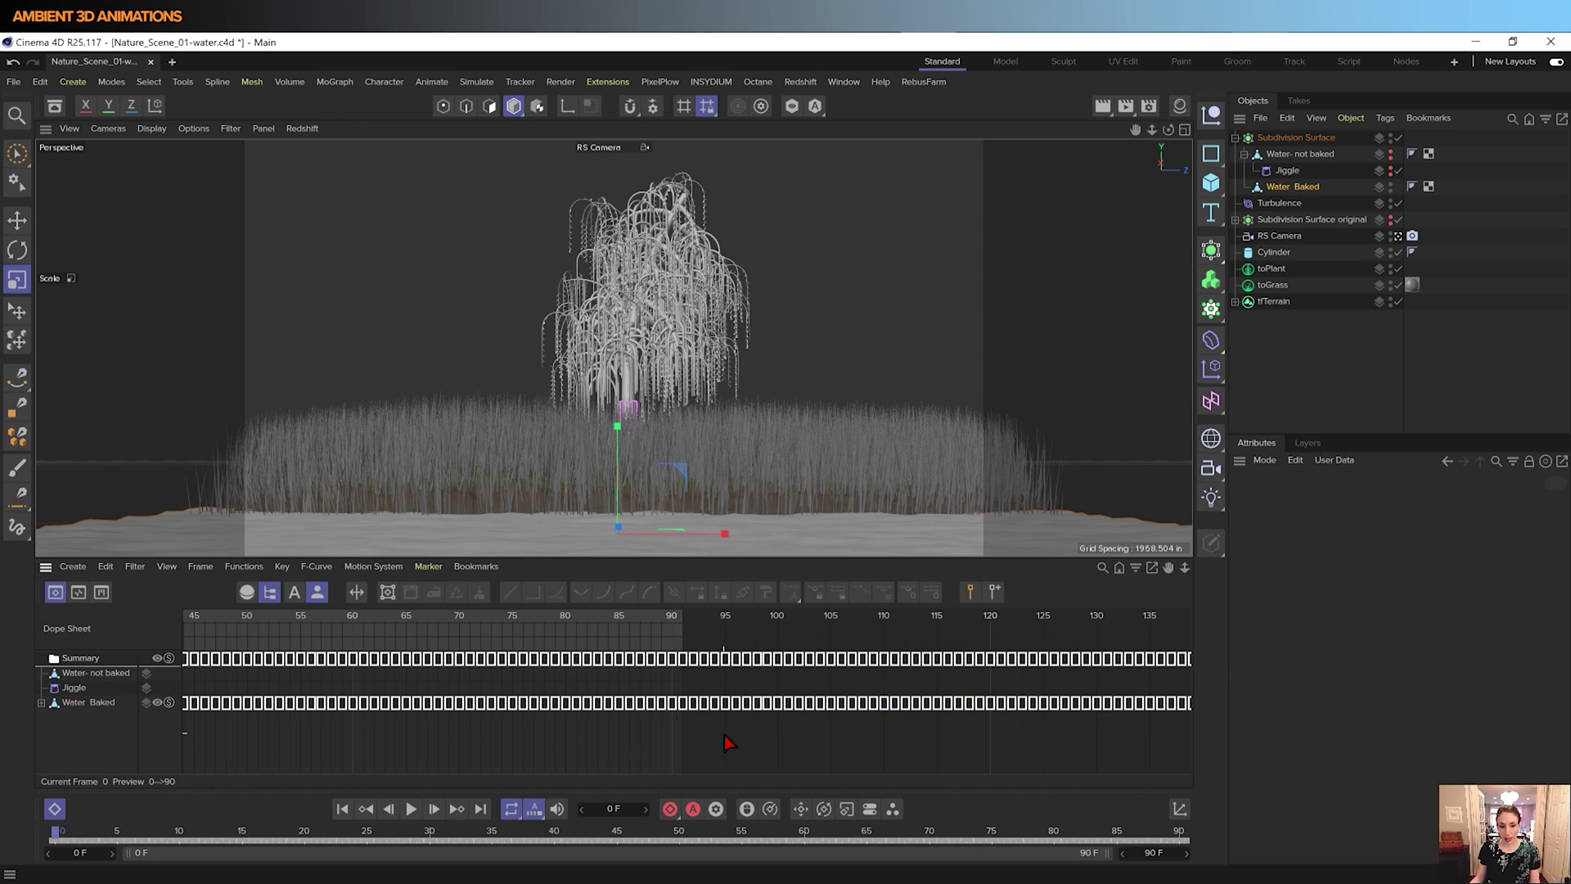
left_click(671, 659)
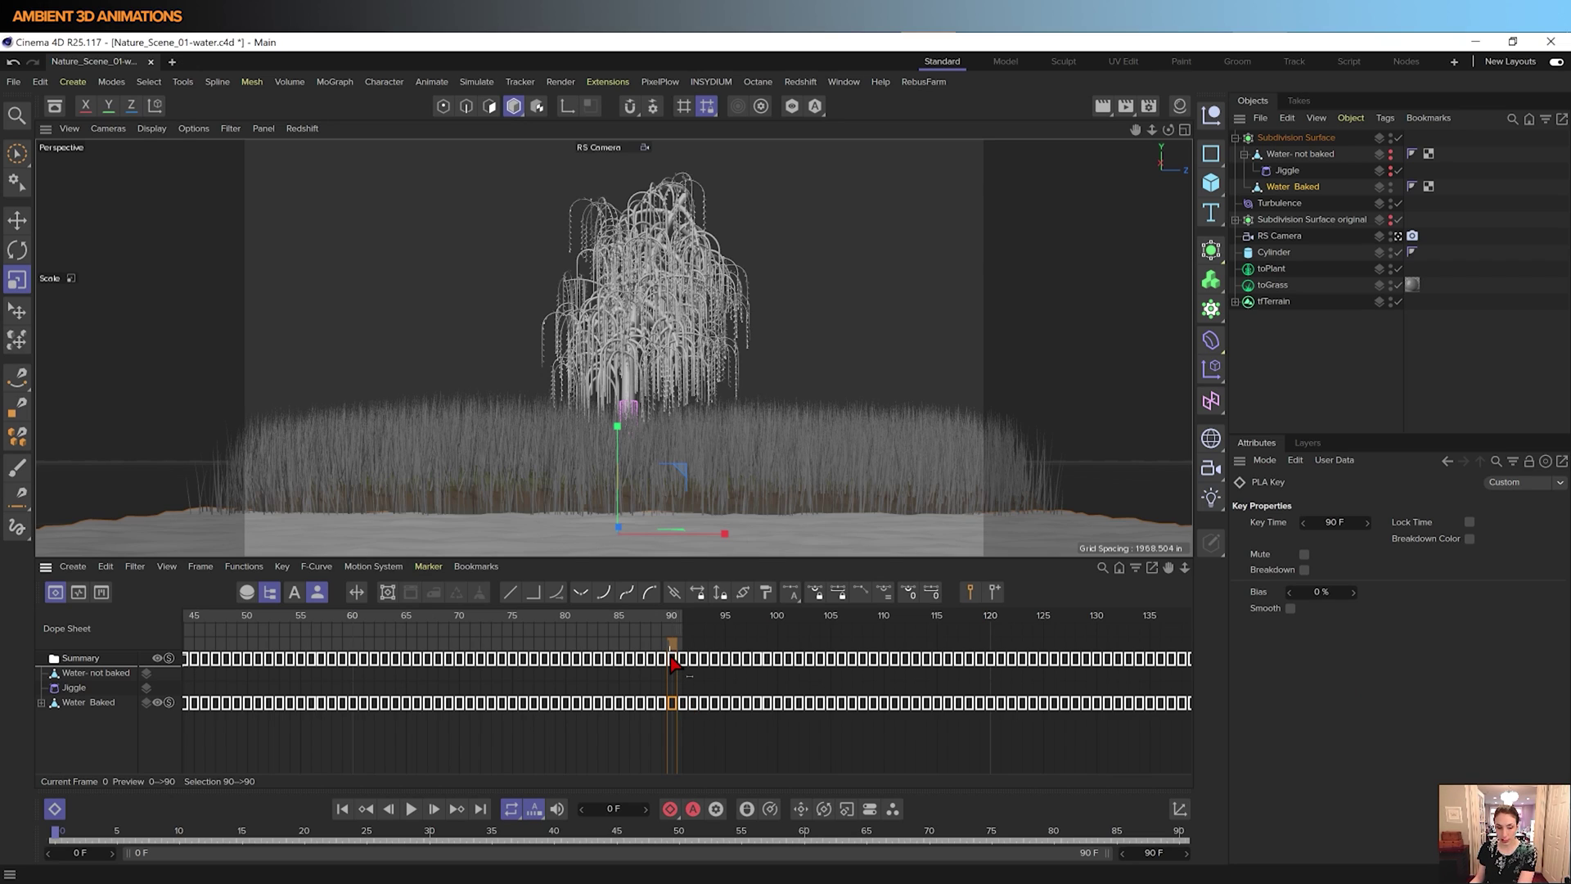
key("Delete")
left_click(661, 659)
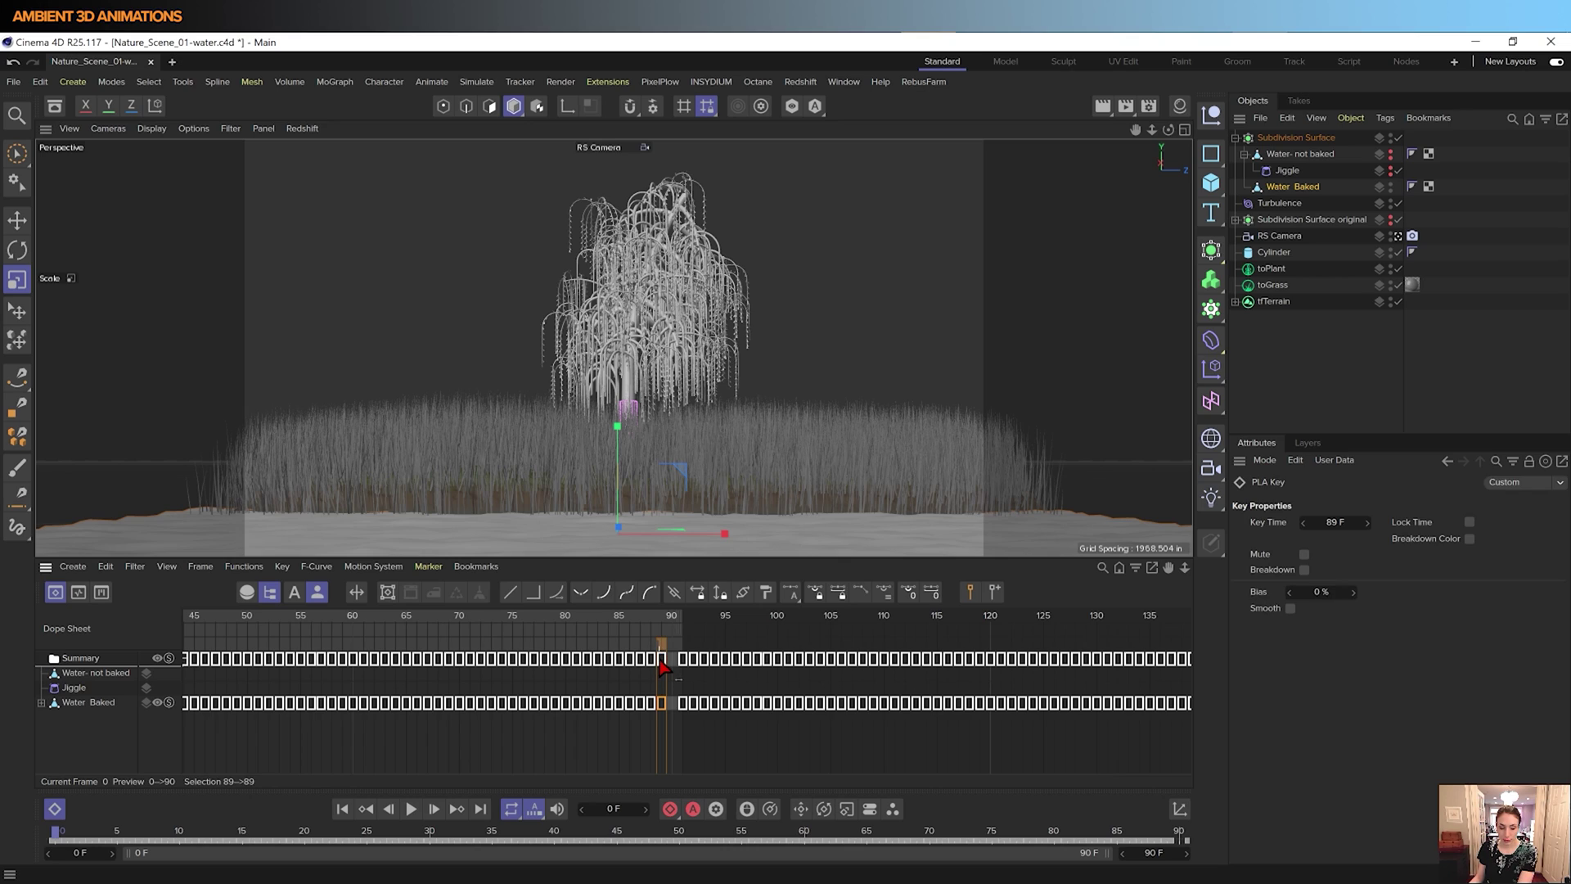
key("Delete")
left_click(652, 660)
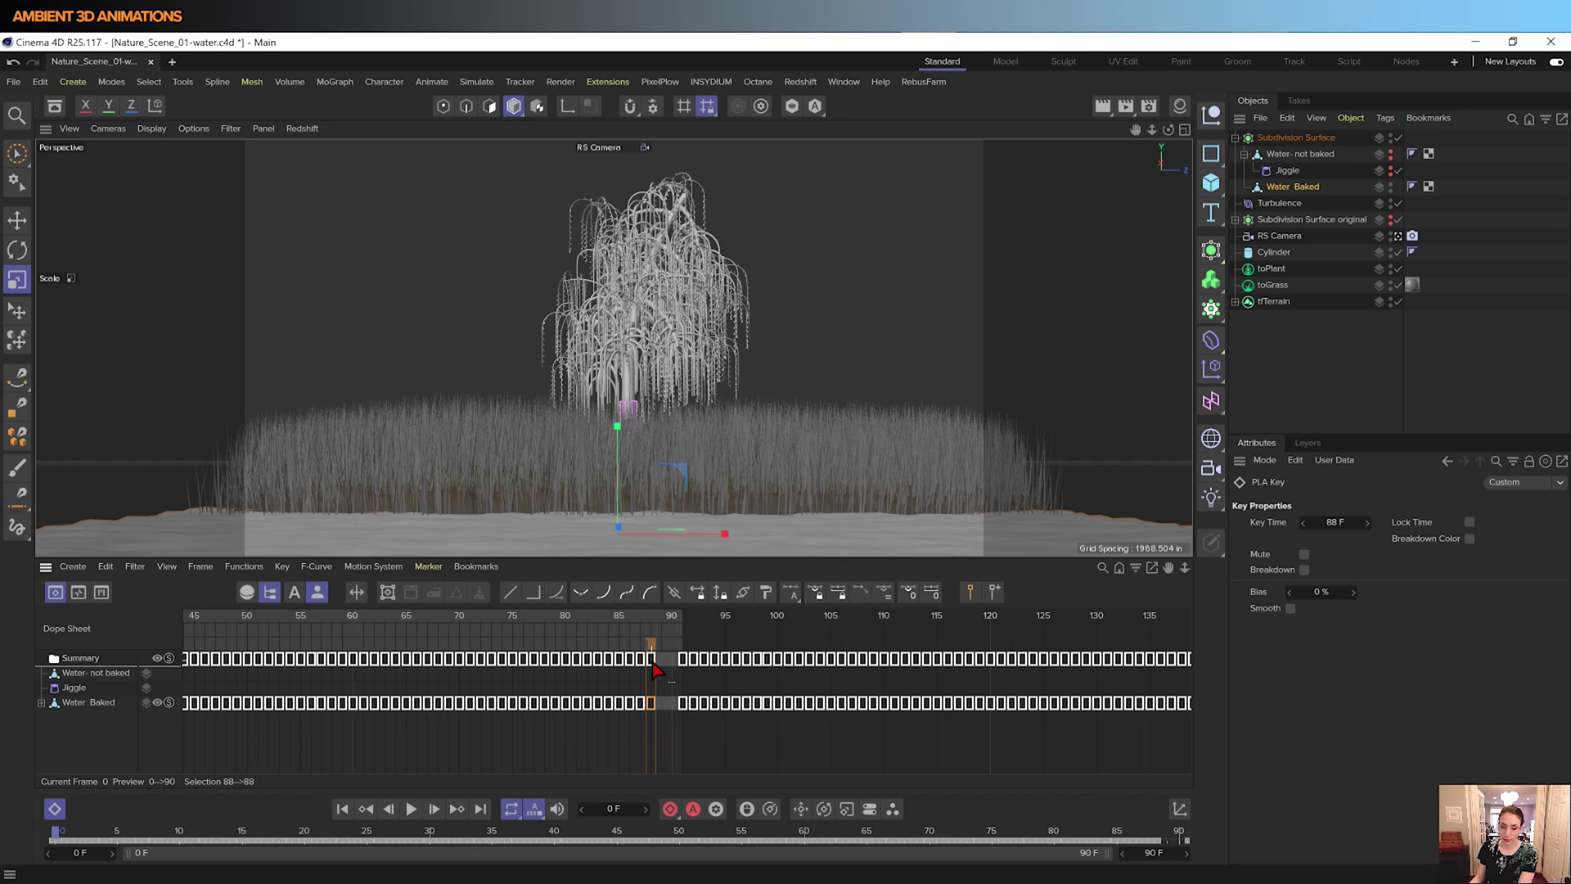
key("Delete")
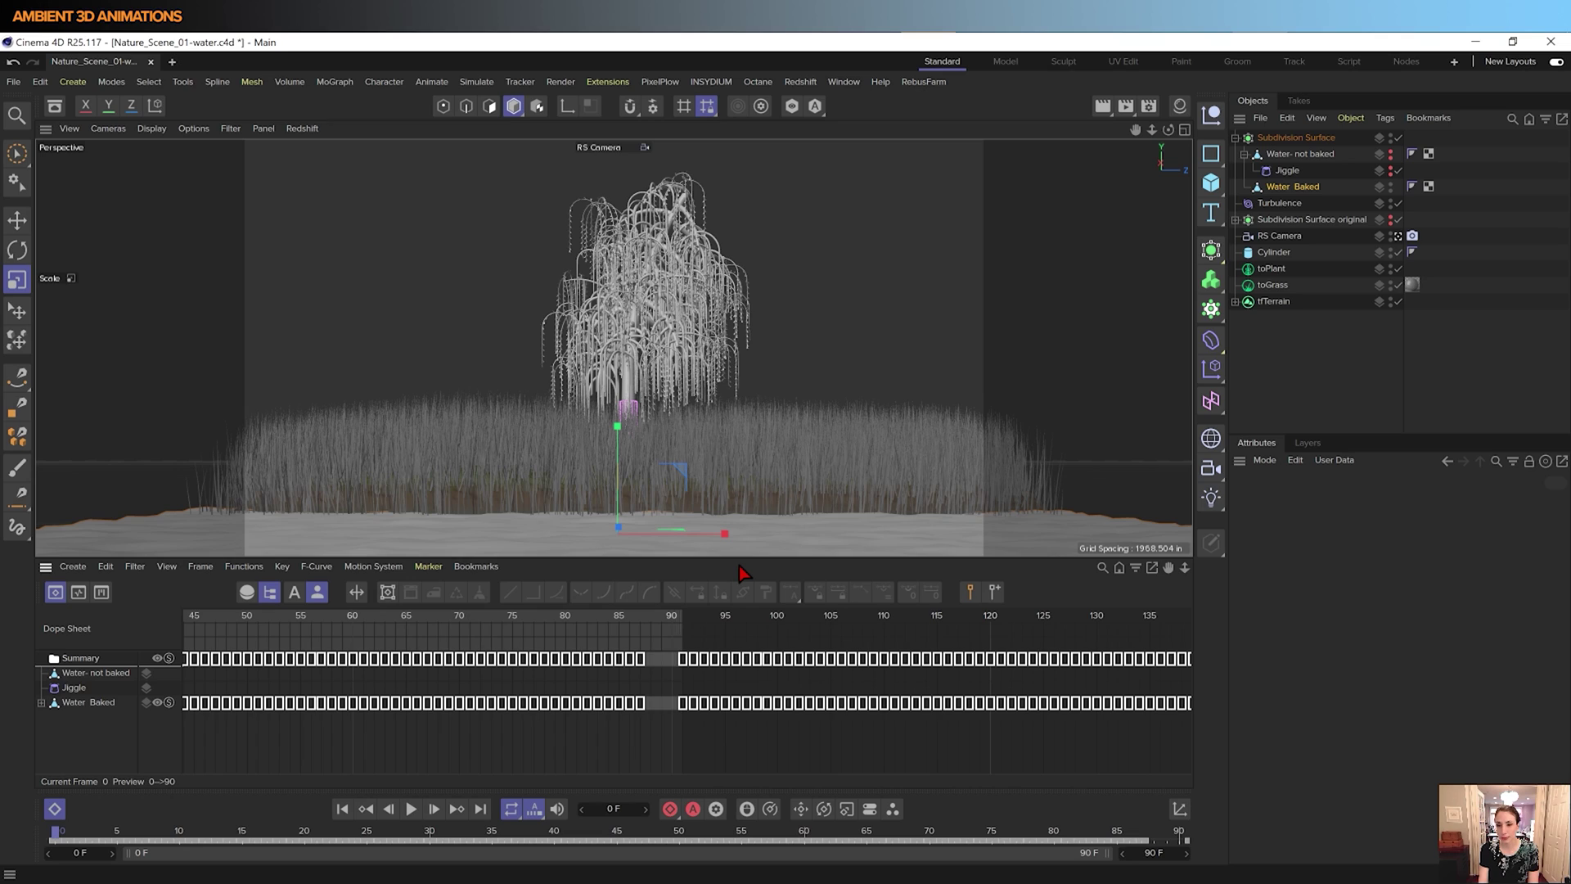
- Select the Jiggle, play the animation, and enlarge the viewport over the Dope Sheet
left_click(1287, 172)
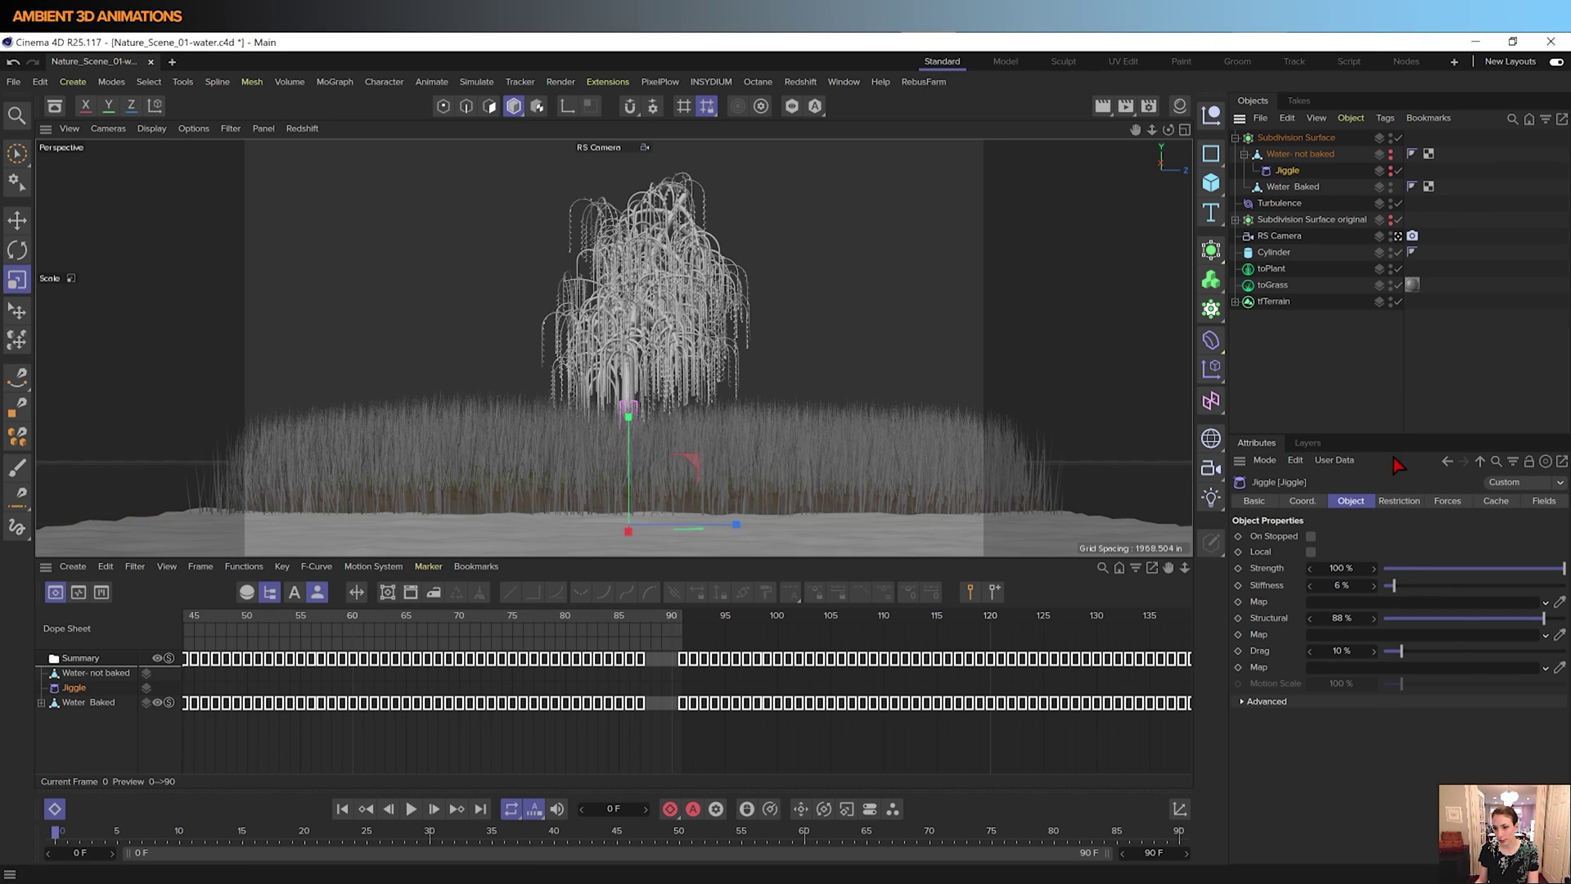
left_click(1540, 502)
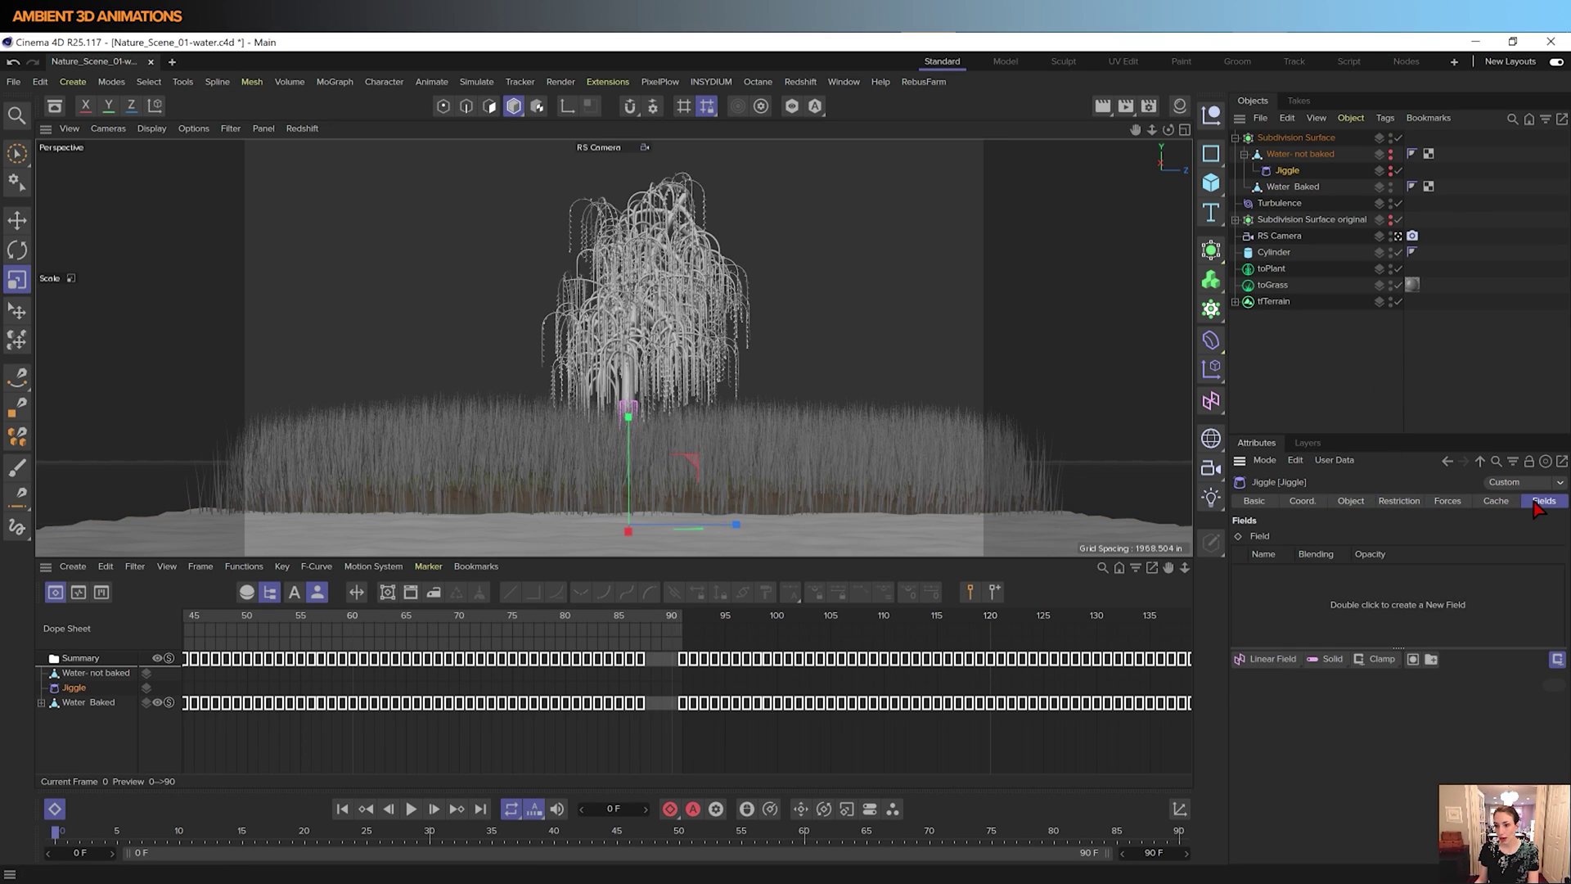
left_click(1306, 501)
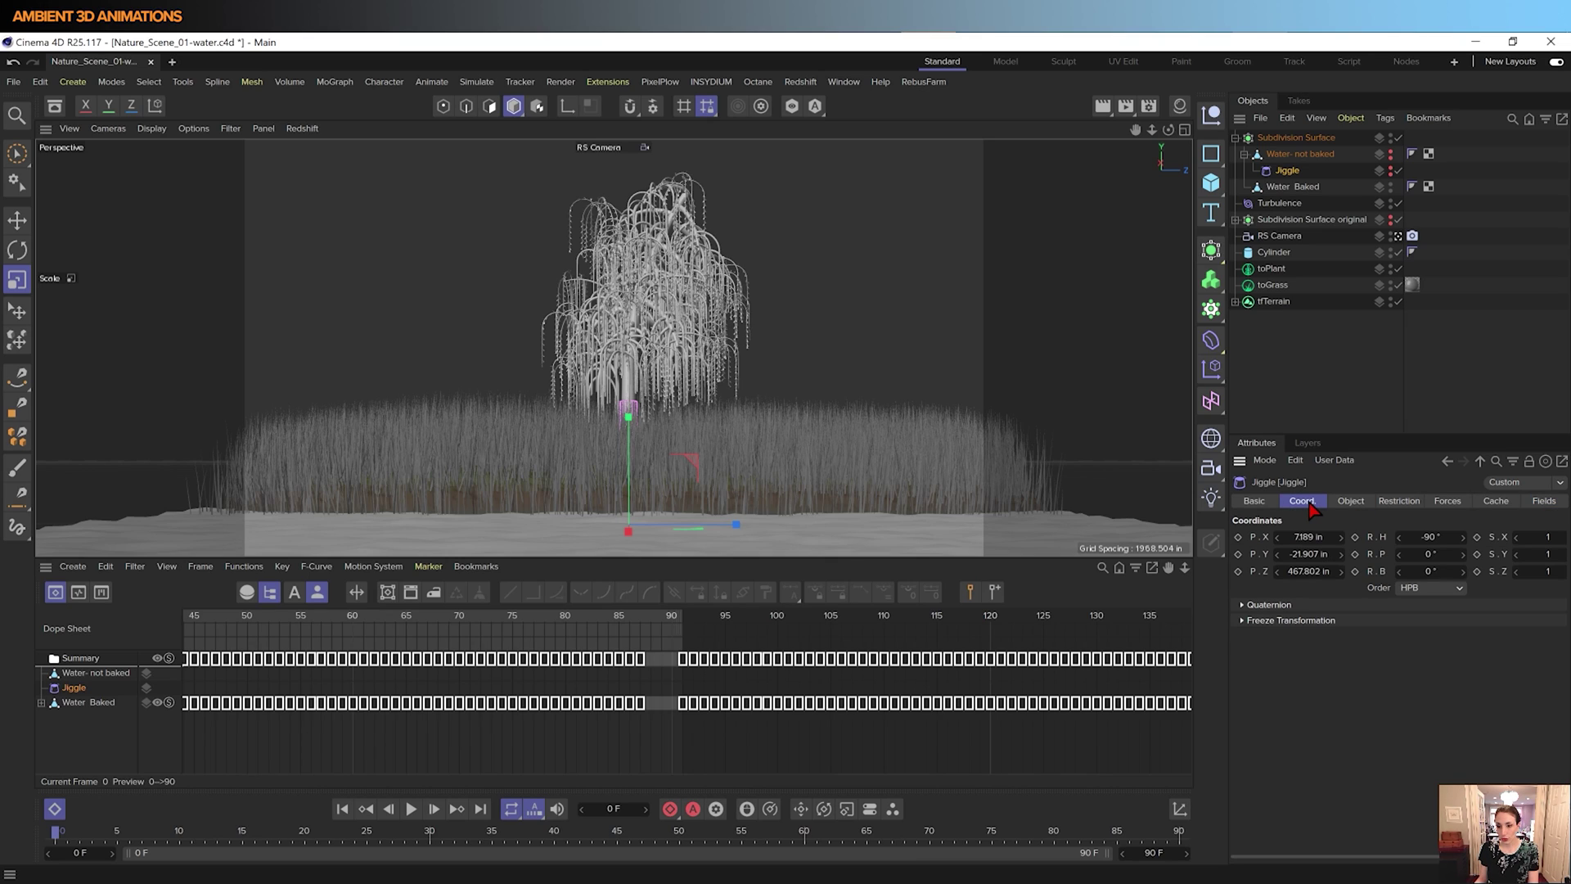
left_click(410, 808)
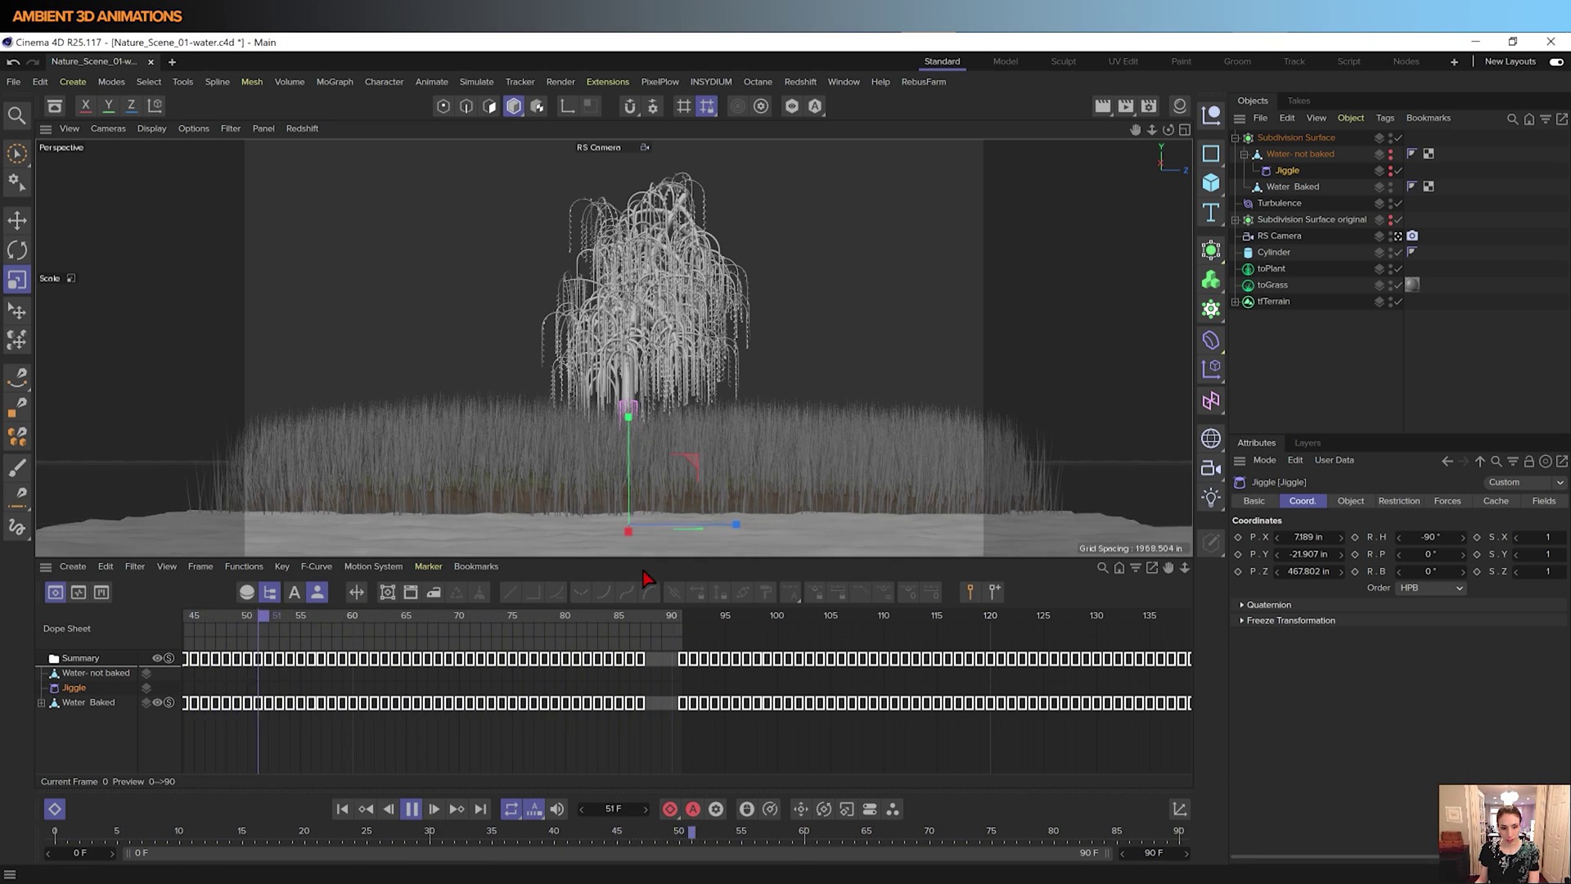
left_click_drag(647, 559, 647, 691)
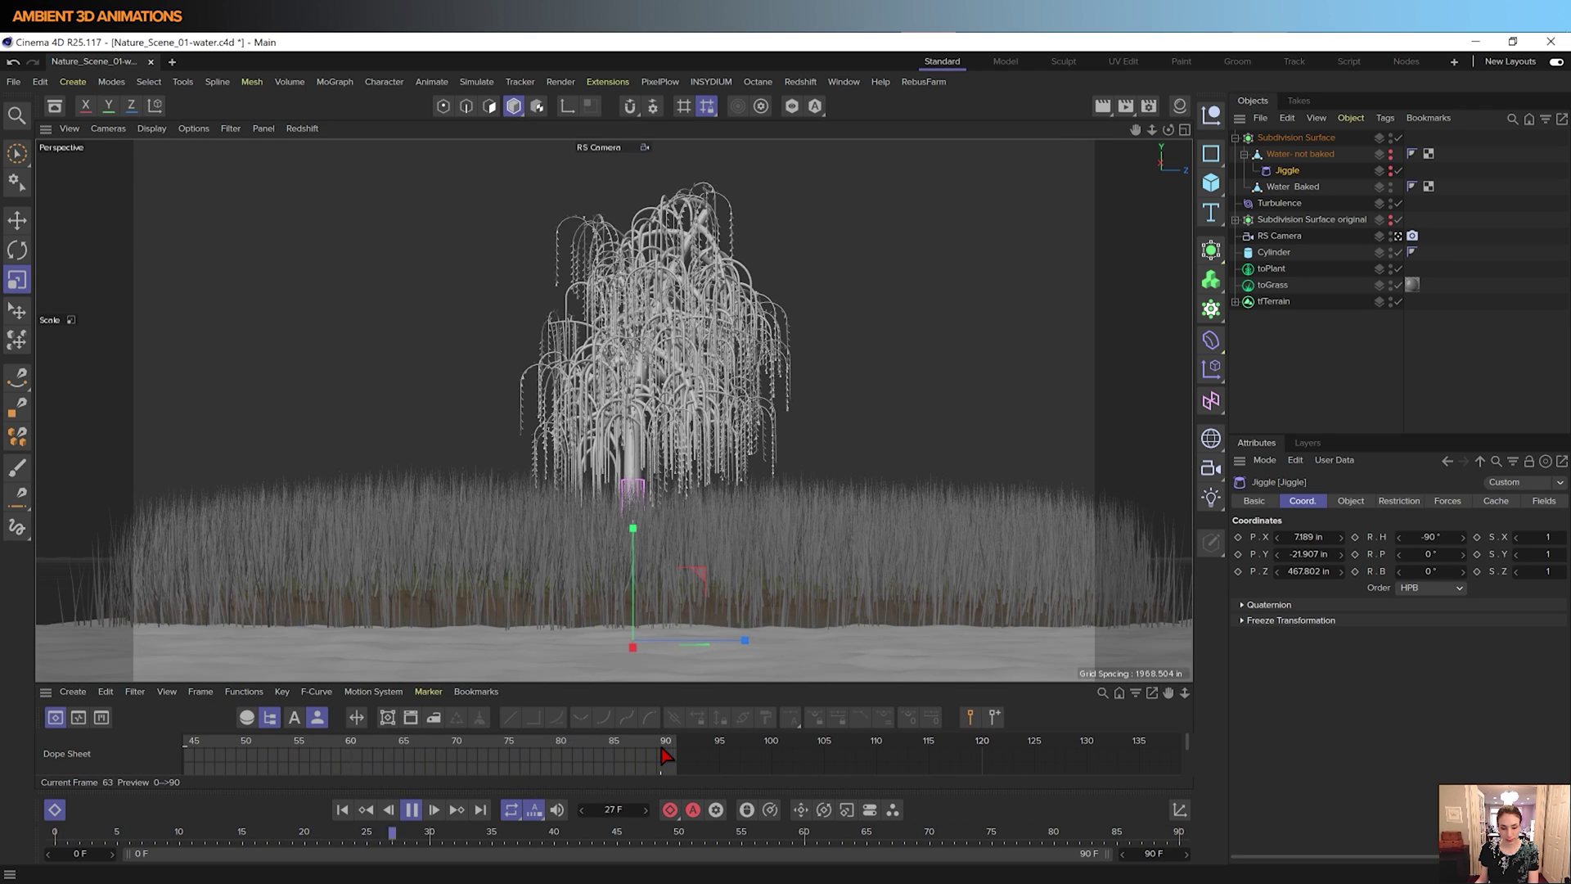
- Render a Make Preview of all frames at 1920 image size
left_click(478, 83)
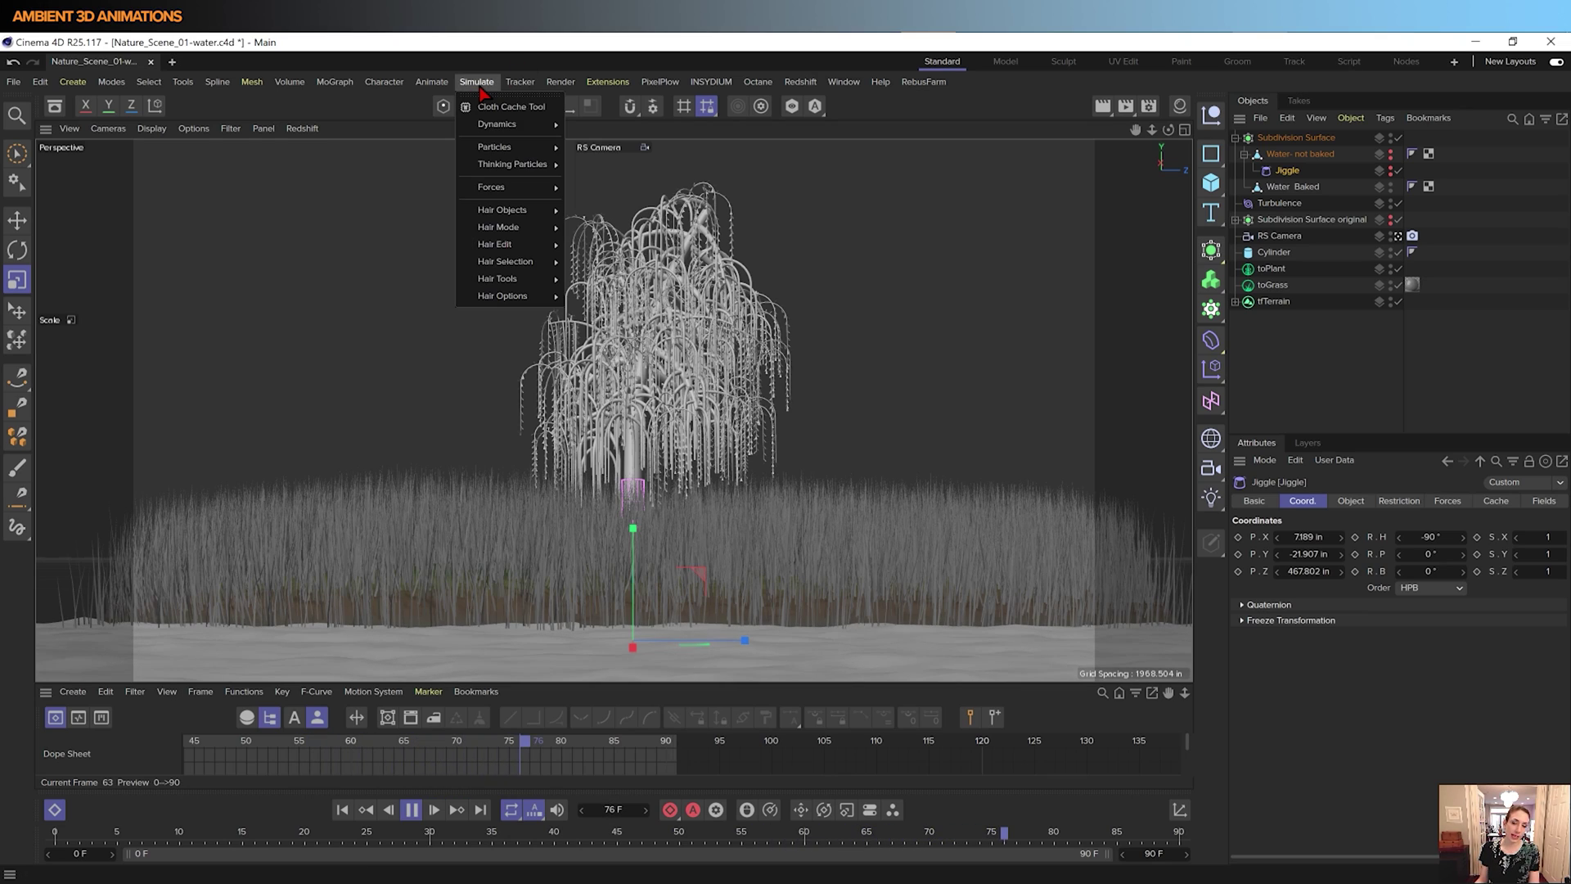
mouse_move(452, 85)
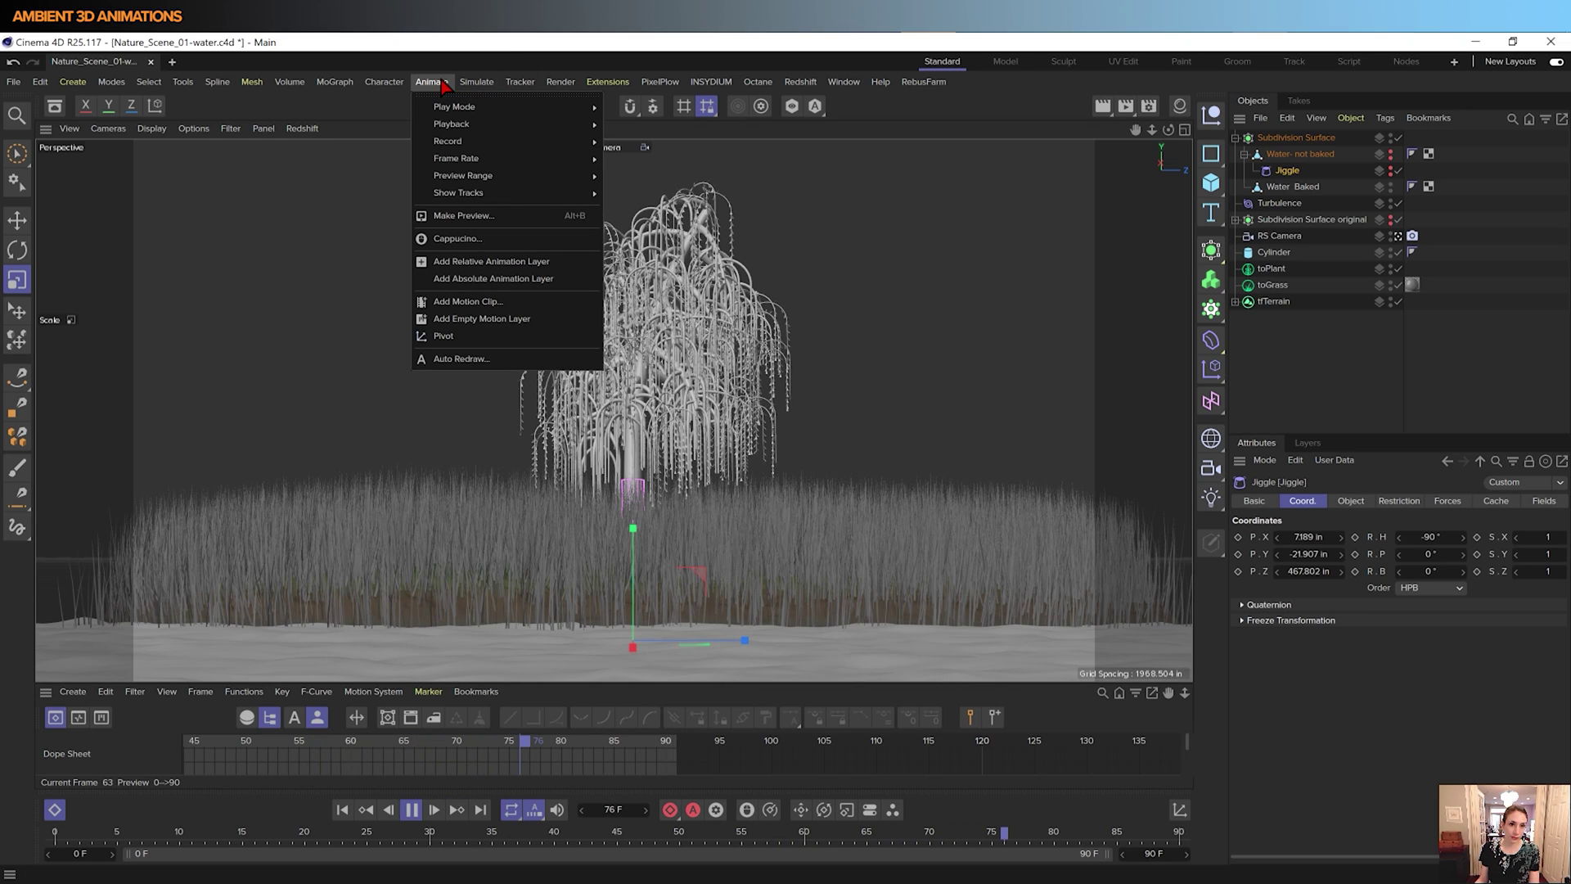
left_click(480, 217)
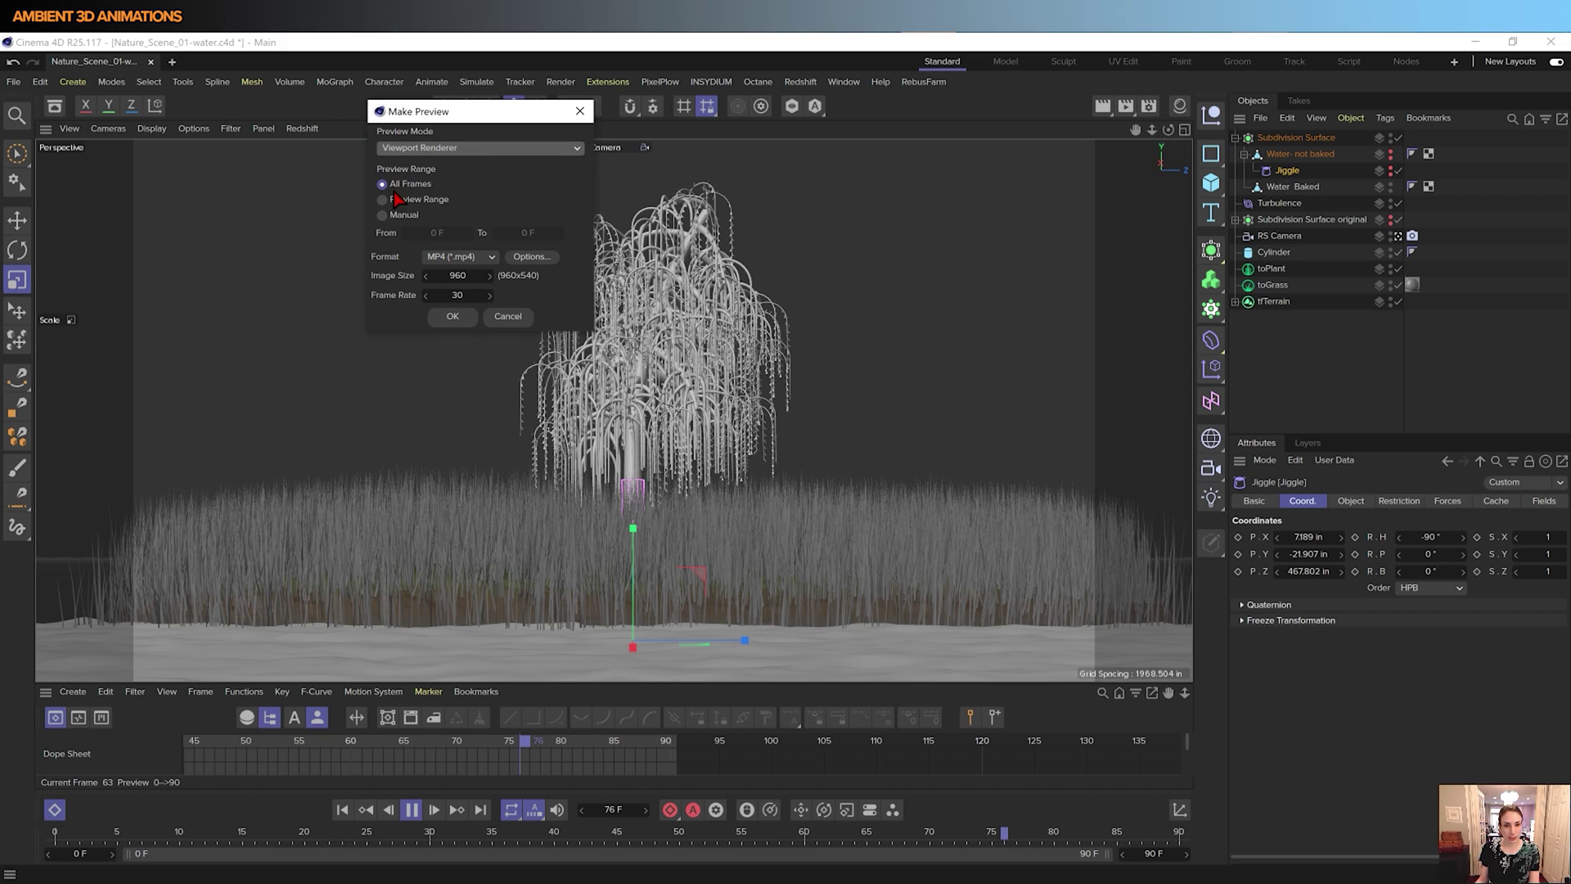
left_click(462, 275)
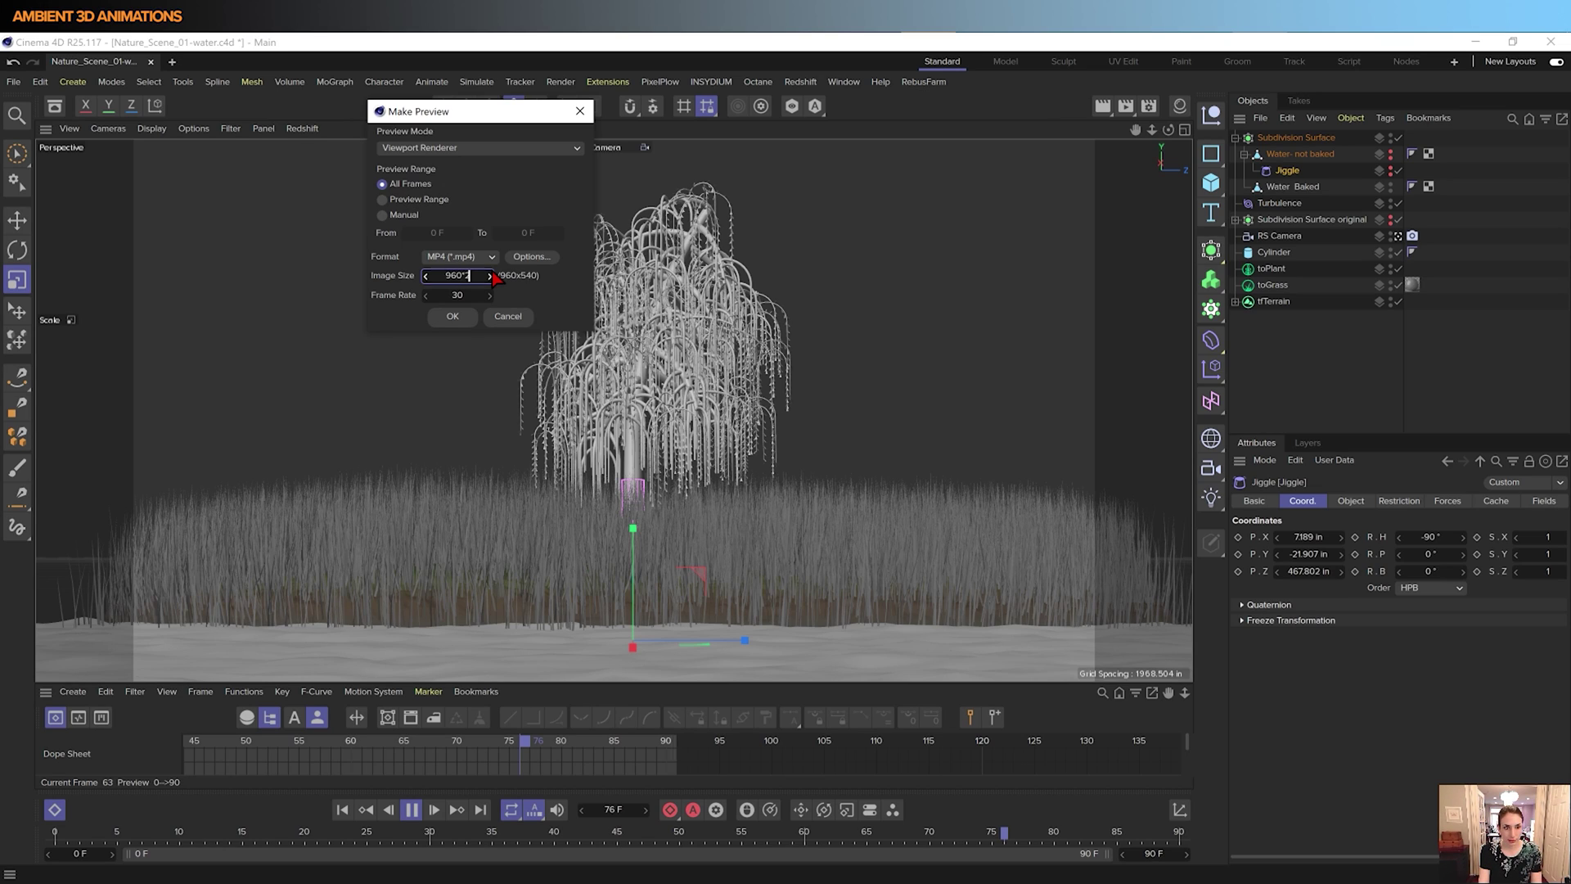
key("Return")
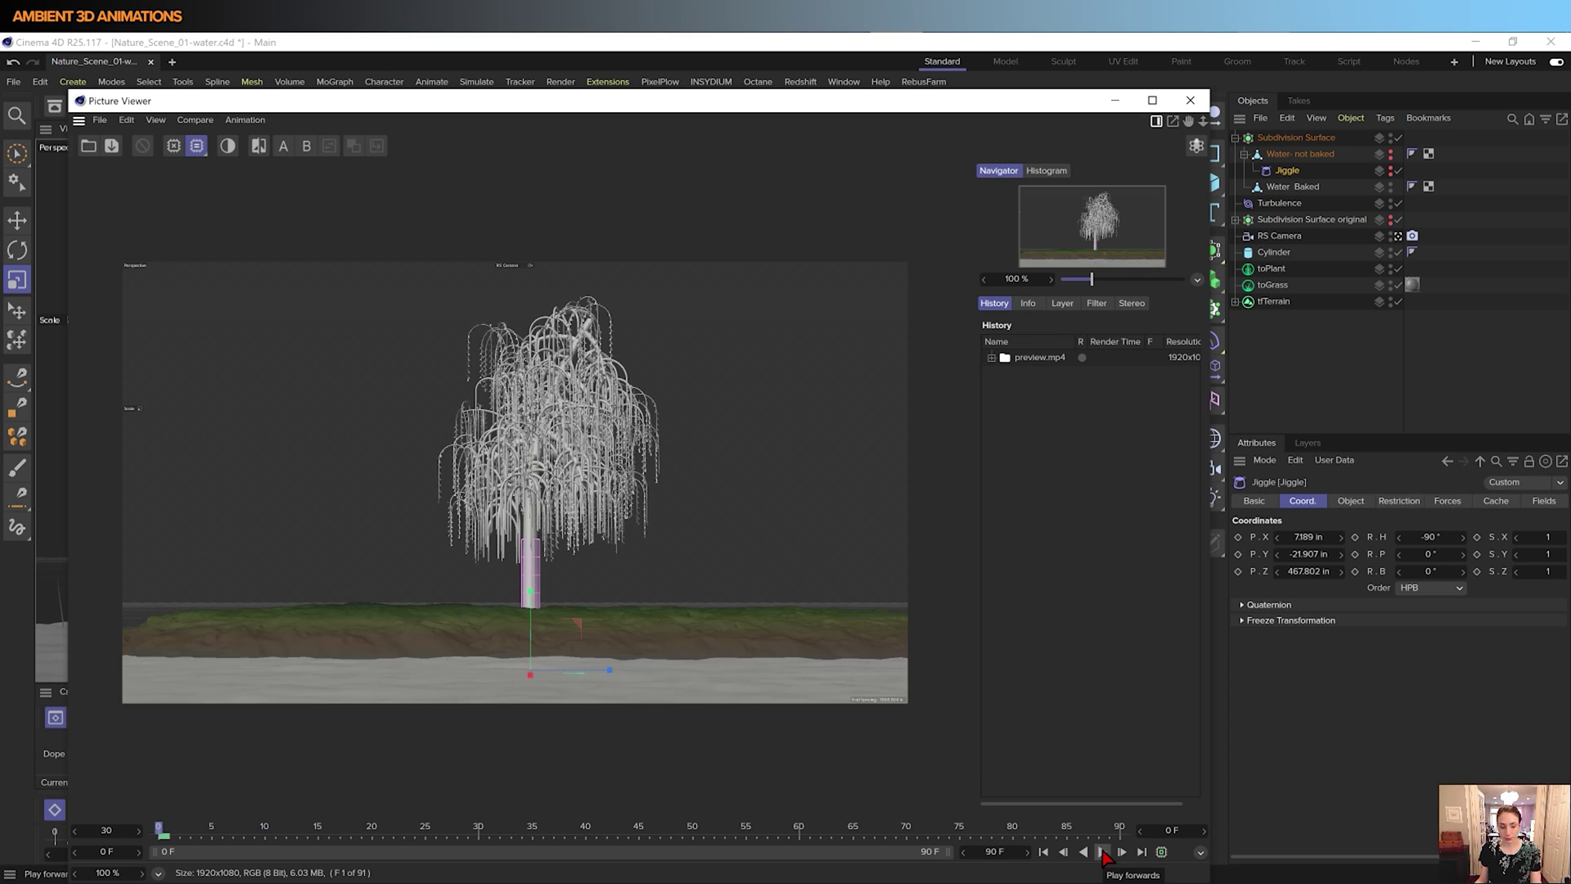
- Play and pause the preview, then move Water Baked above Water- not baked
left_click(1102, 852)
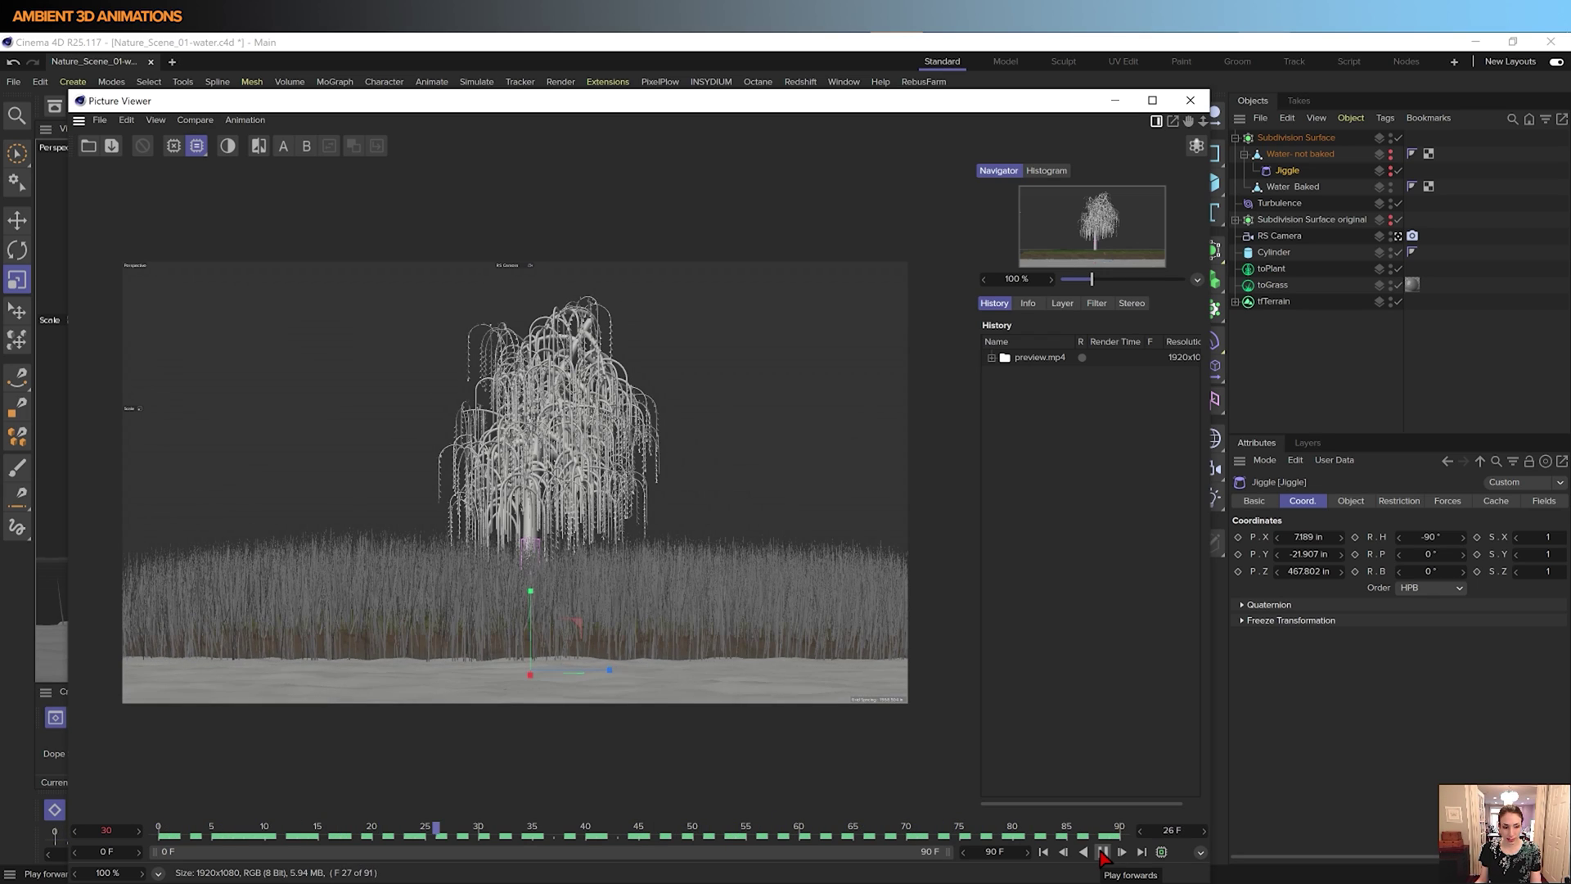
left_click(1102, 852)
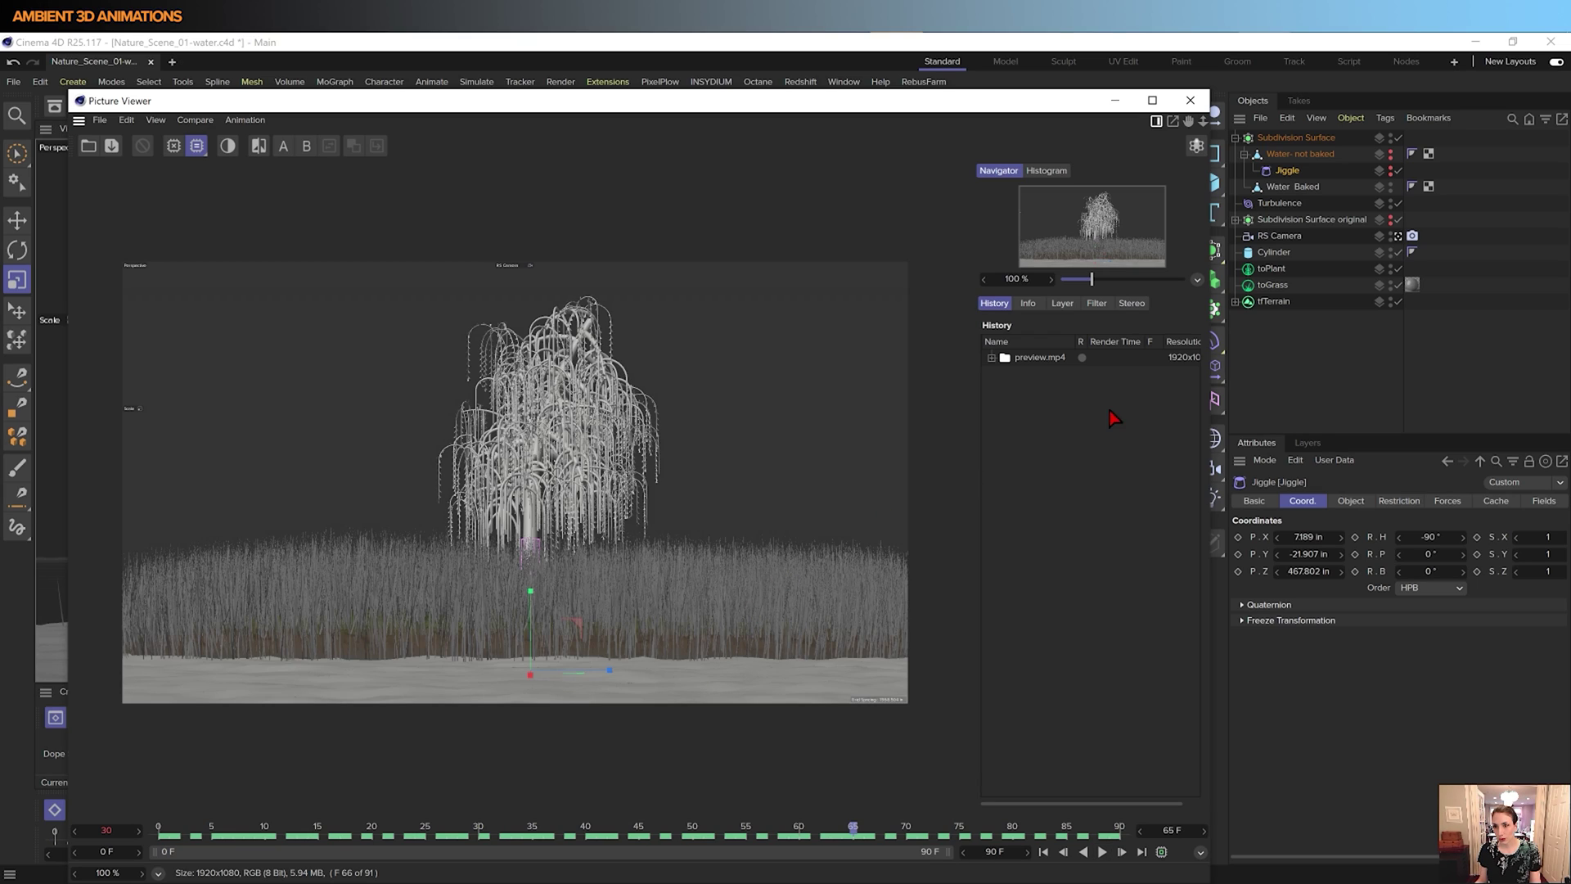
left_click_drag(1293, 186, 1284, 147)
left_click(1284, 151)
- Set Subdivision Editor and Renderer to 2, then check preview frames 0 and 8
left_click(1306, 139)
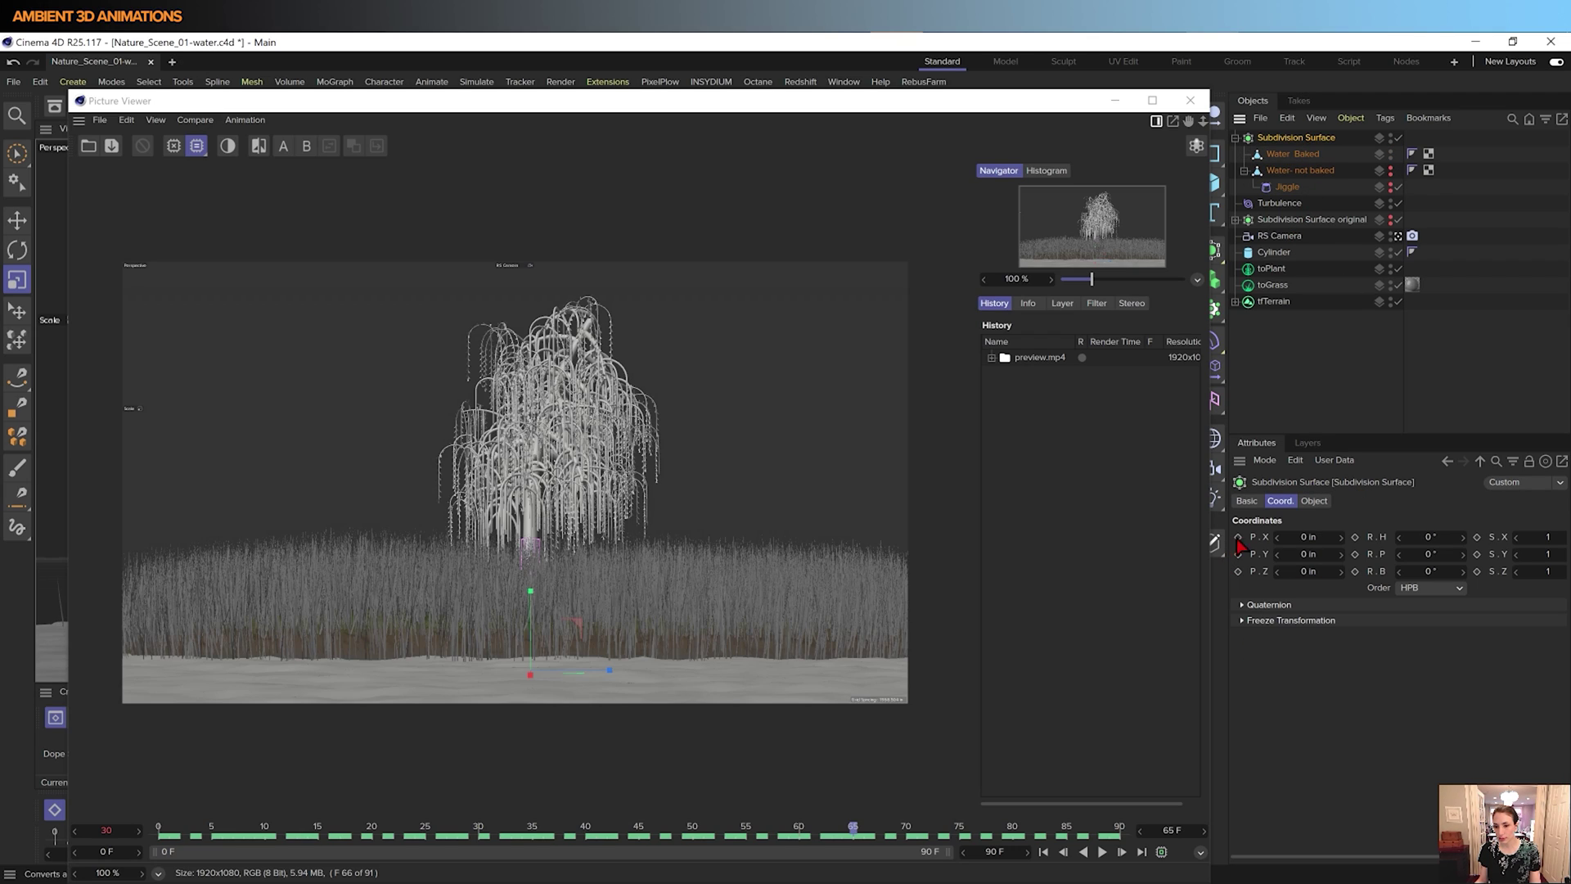
left_click(1314, 501)
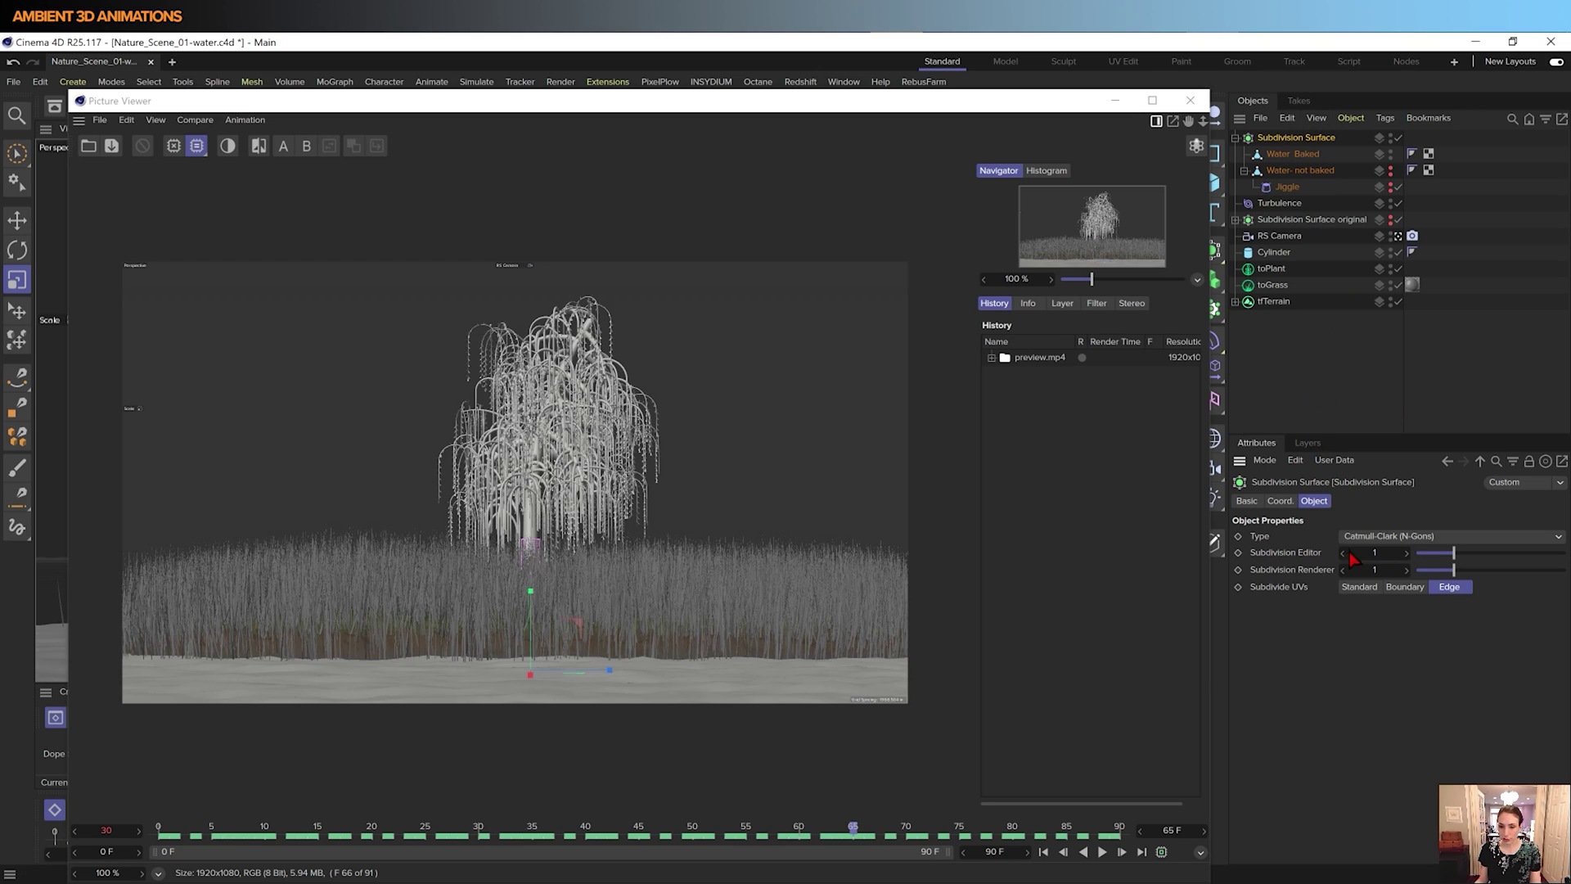
left_click(1406, 553)
left_click(1407, 570)
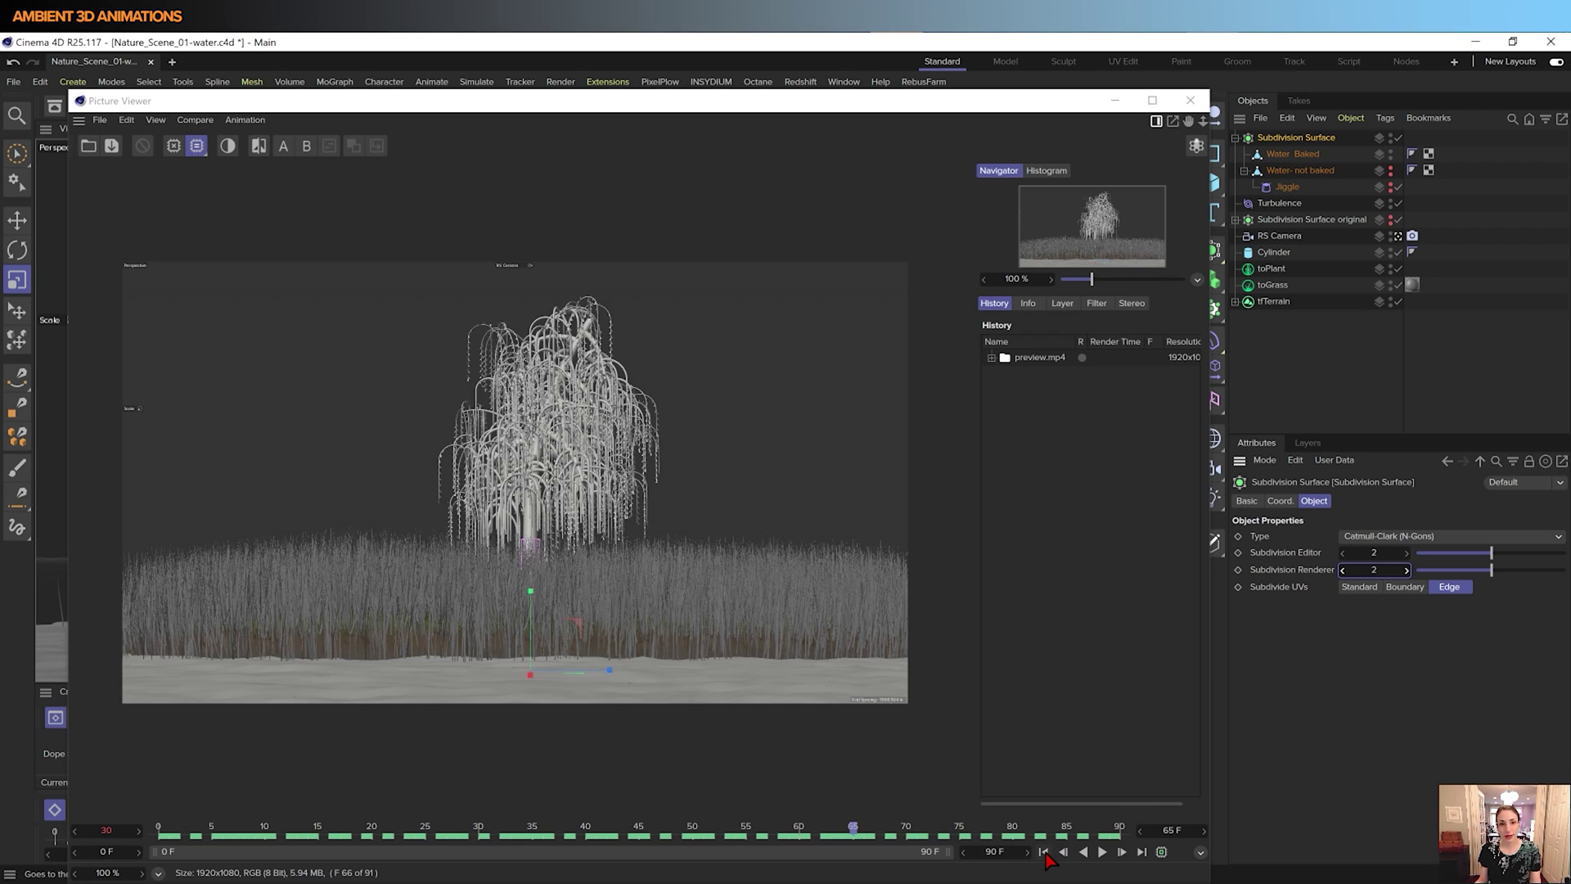
left_click(1044, 852)
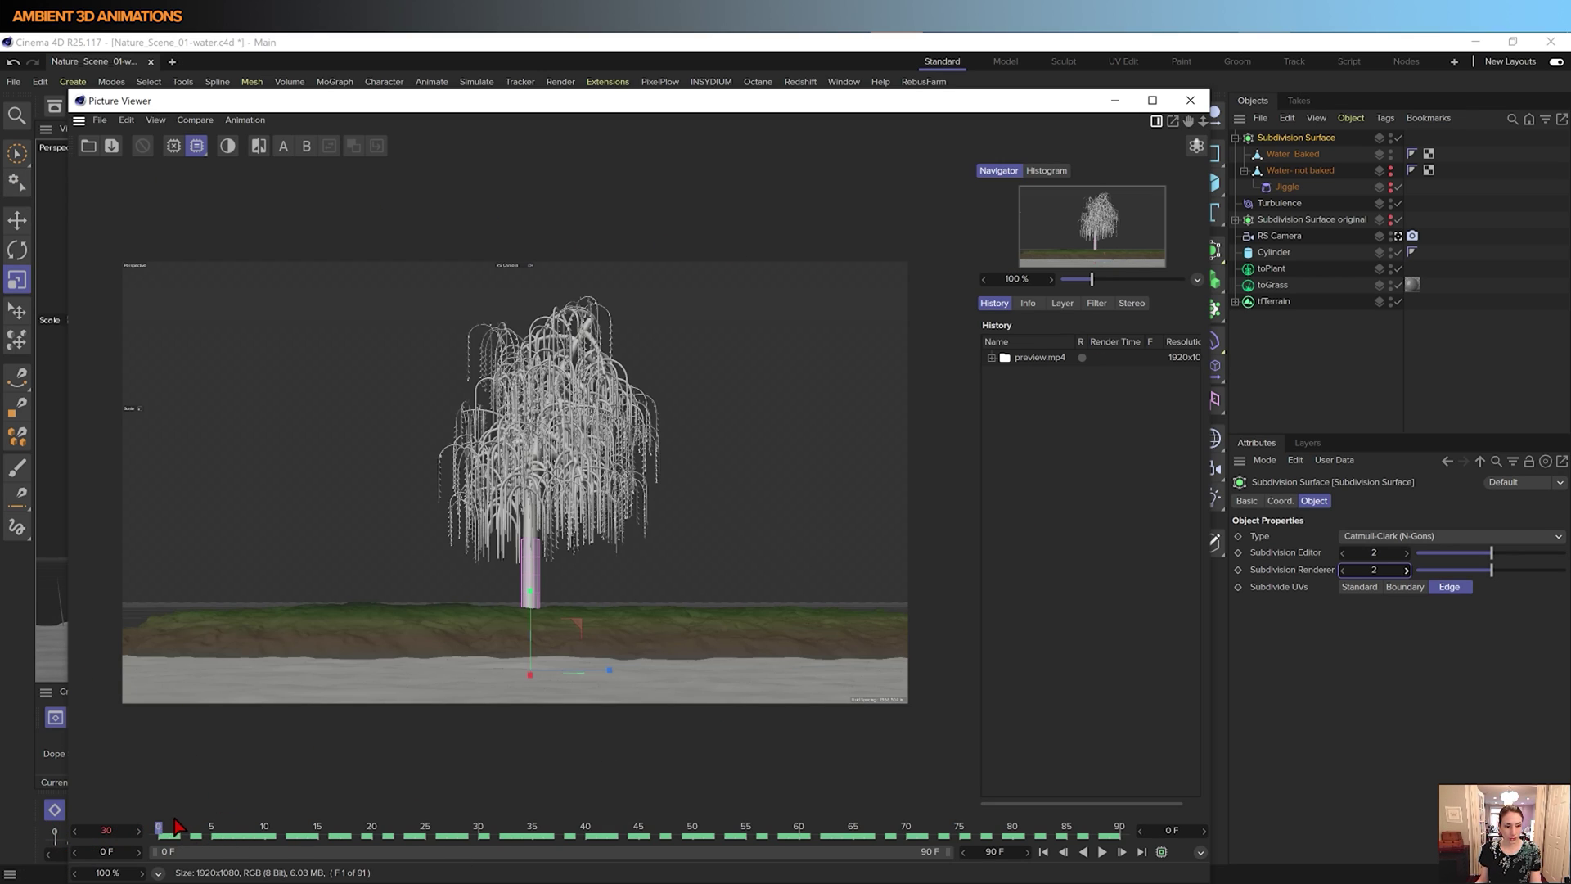
left_click(244, 833)
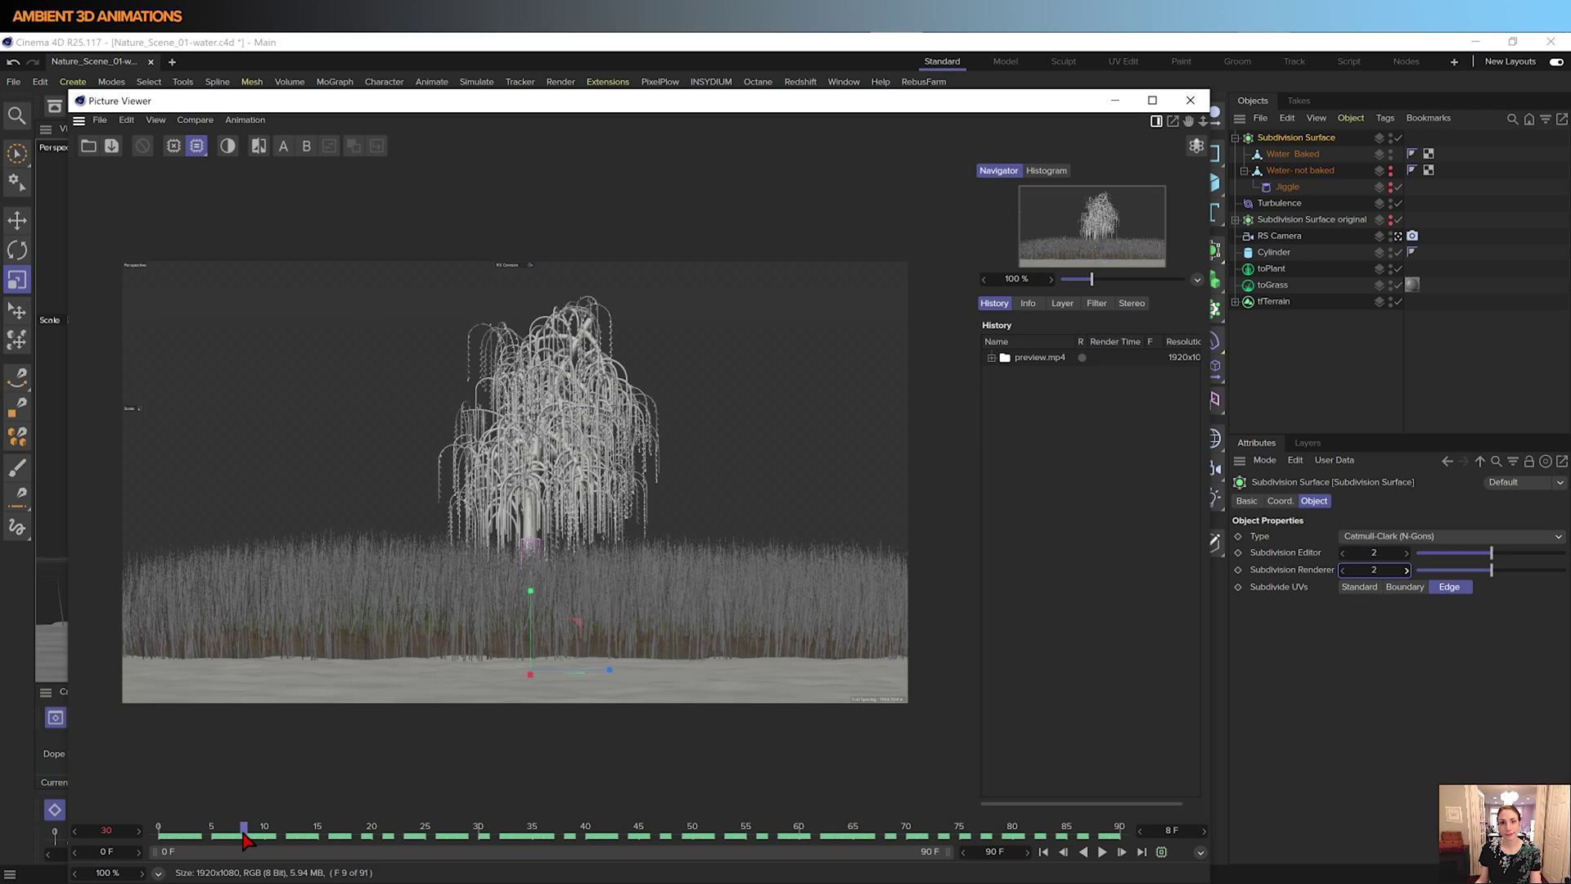